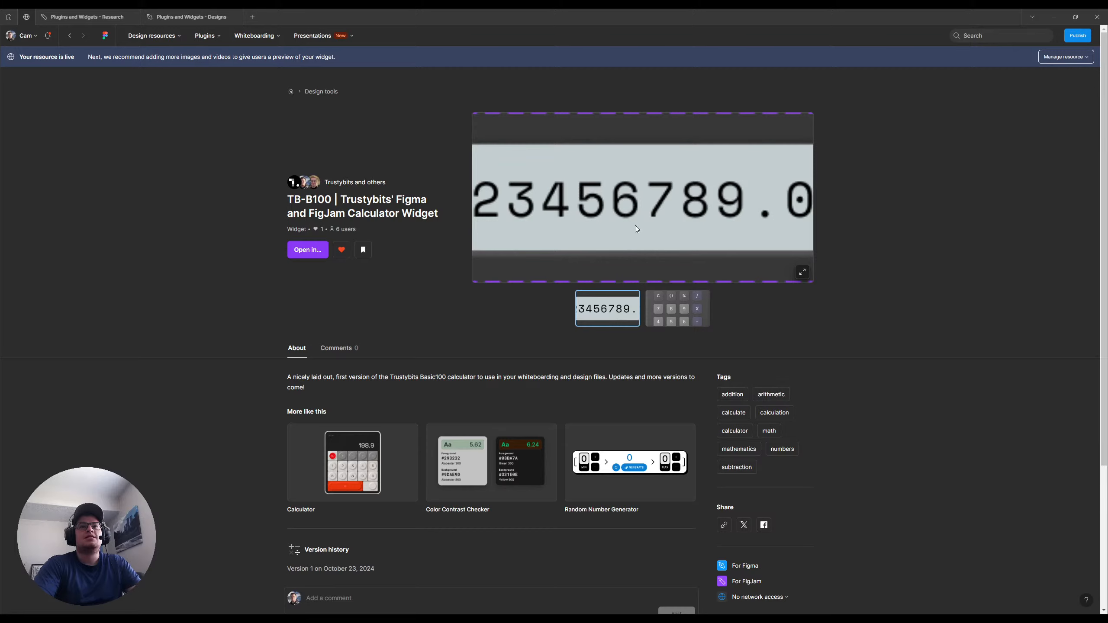
# Look through the calculator widget's preview images and its publisher's resource list on the Community page
pyautogui.click(677, 308)
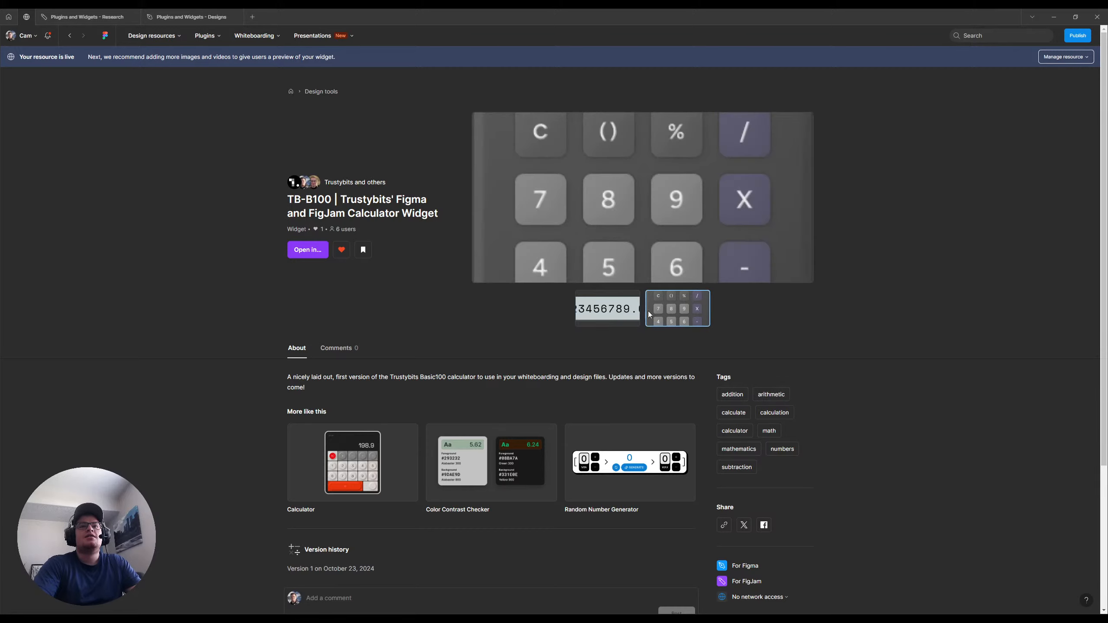
pyautogui.click(613, 313)
pyautogui.moveTo(332, 183)
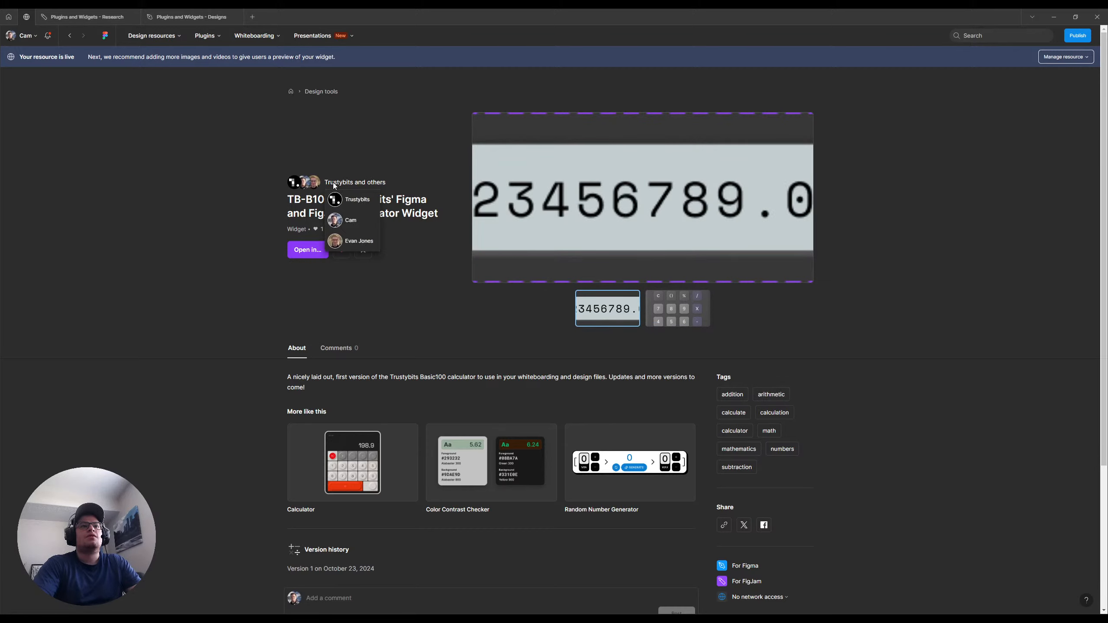
pyautogui.click(351, 199)
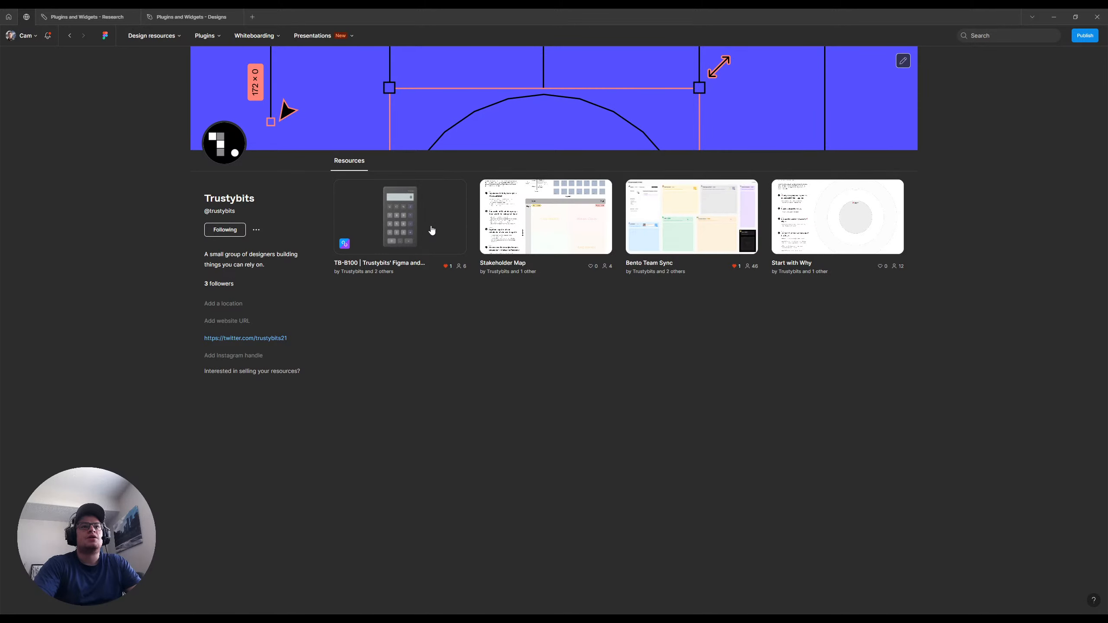
pyautogui.click(413, 267)
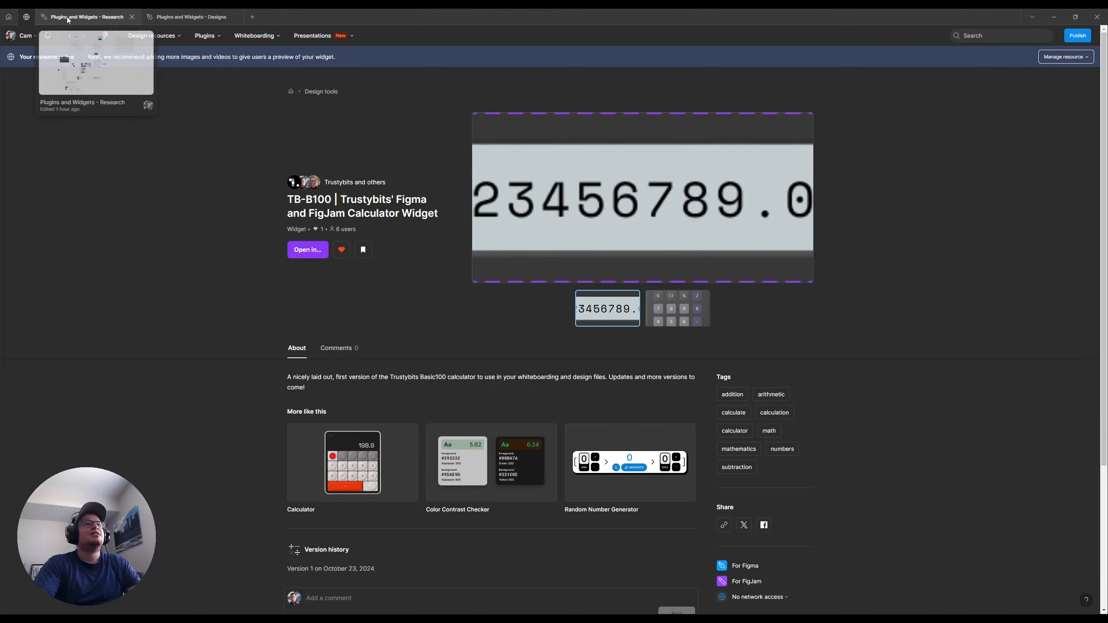
# Review the calculator improvement notes in the Plugins and Widgets - Research file alongside the widget's Community page
pyautogui.click(83, 16)
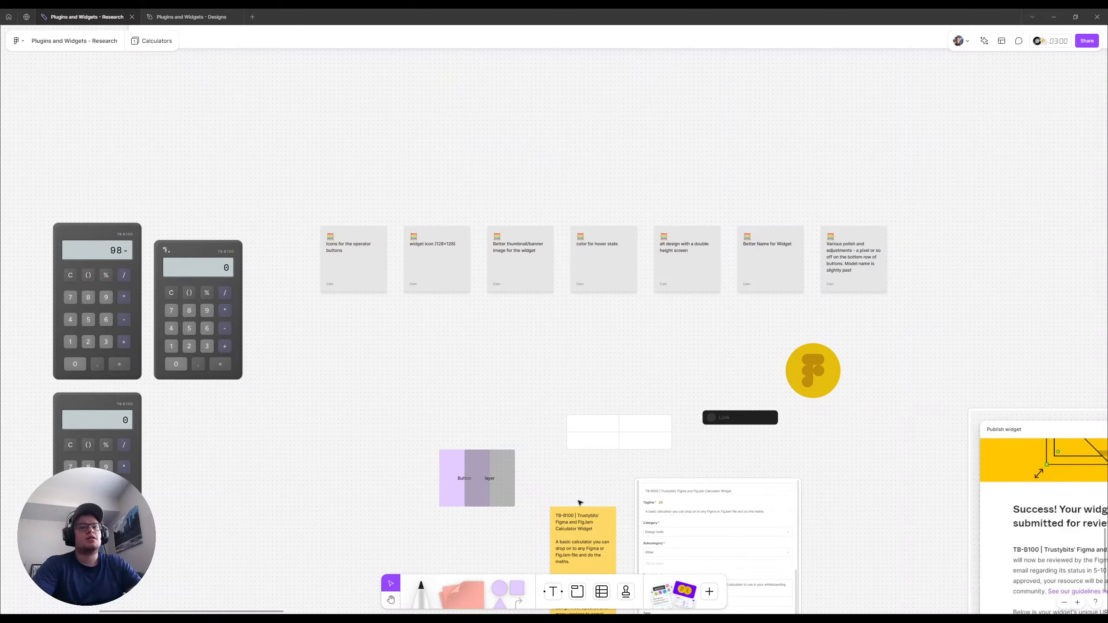
pyautogui.click(26, 17)
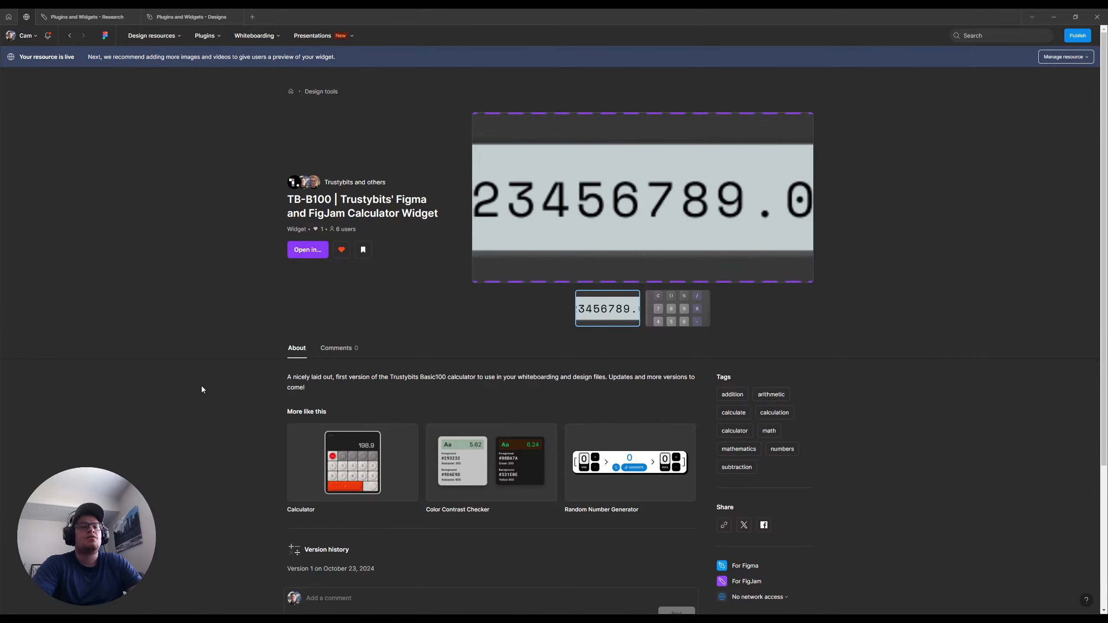
pyautogui.click(105, 17)
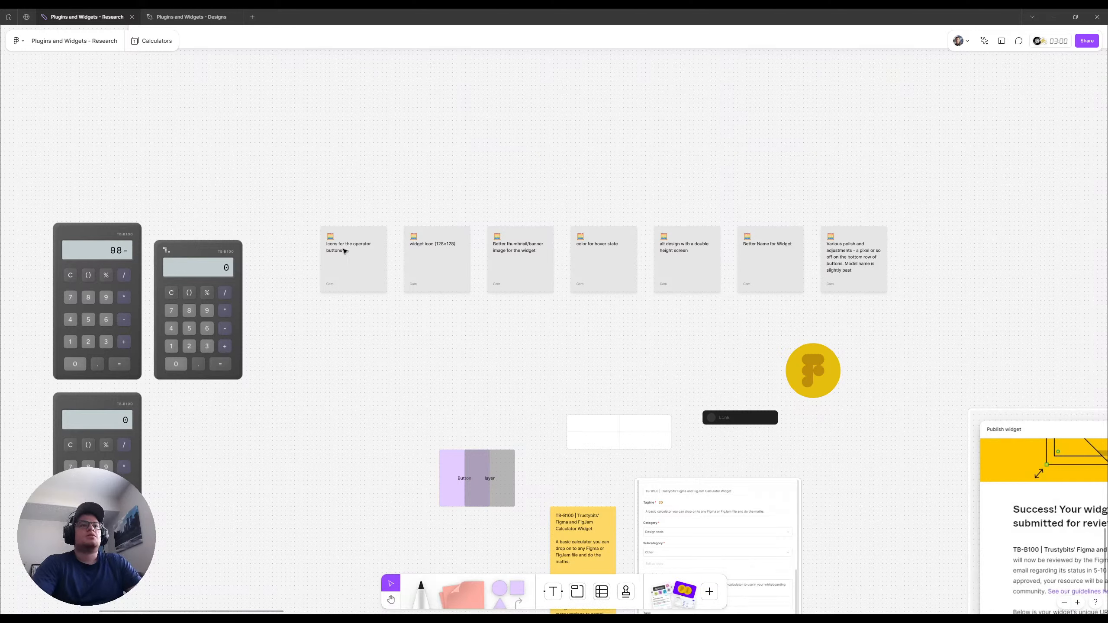
# In the Plugins and Widgets - Designs file, duplicate the detached-instances calculator's addition button and place the copy on empty space beside the calculator
pyautogui.click(191, 16)
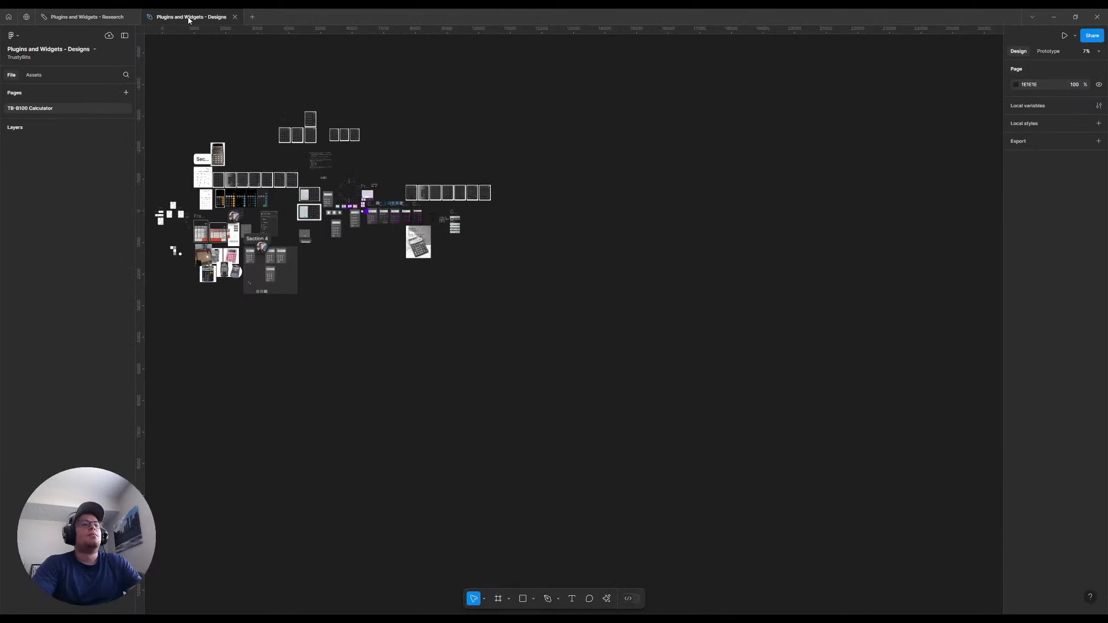
pyautogui.moveTo(580, 283); pyautogui.dragTo(662, 284)
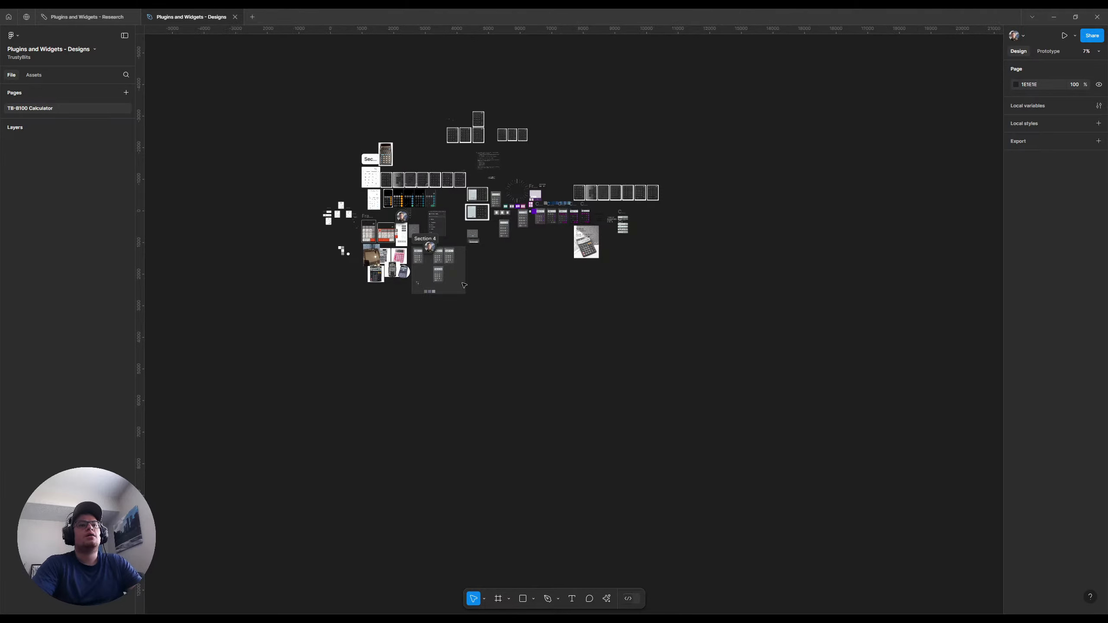
pyautogui.scroll(10, 426, 280)
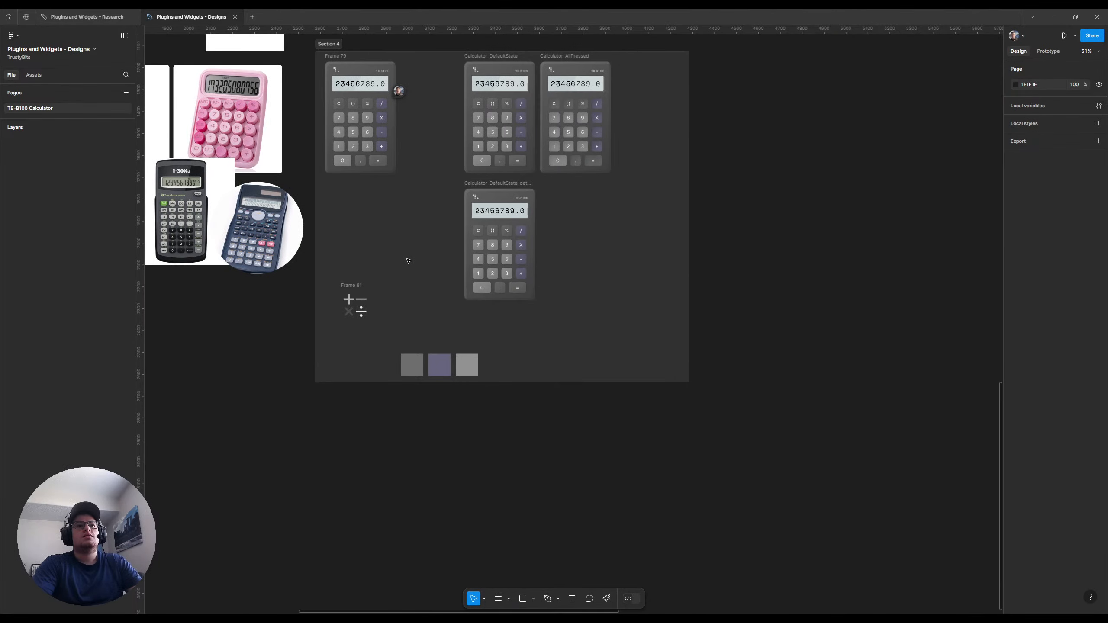
pyautogui.scroll(10, 406, 259)
pyautogui.scroll(1, 693, 223)
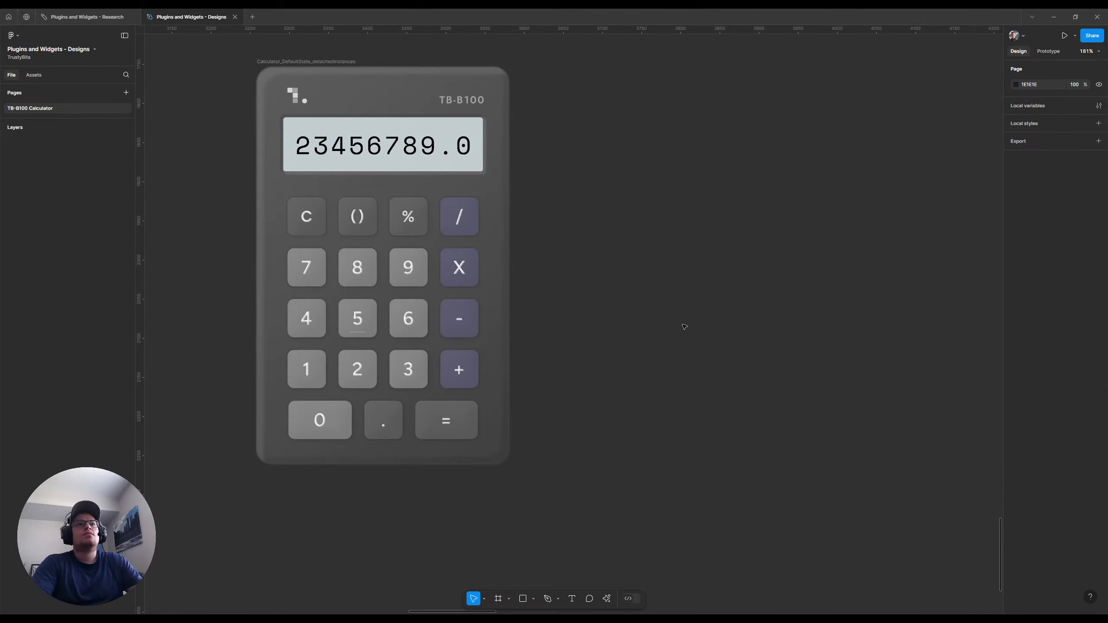
pyautogui.click(465, 387)
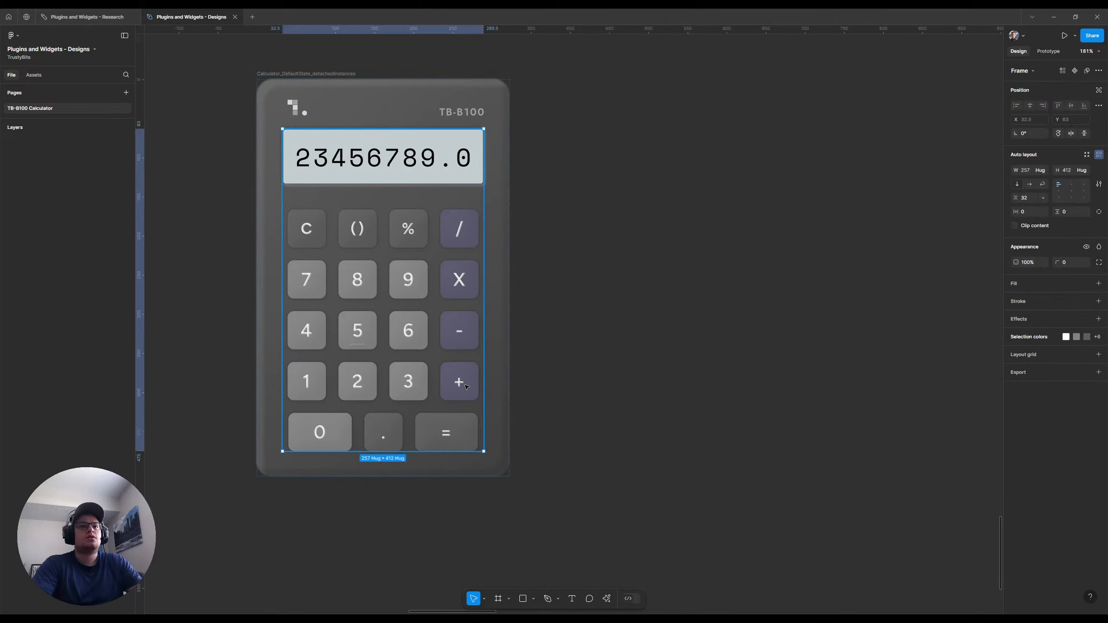
pyautogui.click(463, 385)
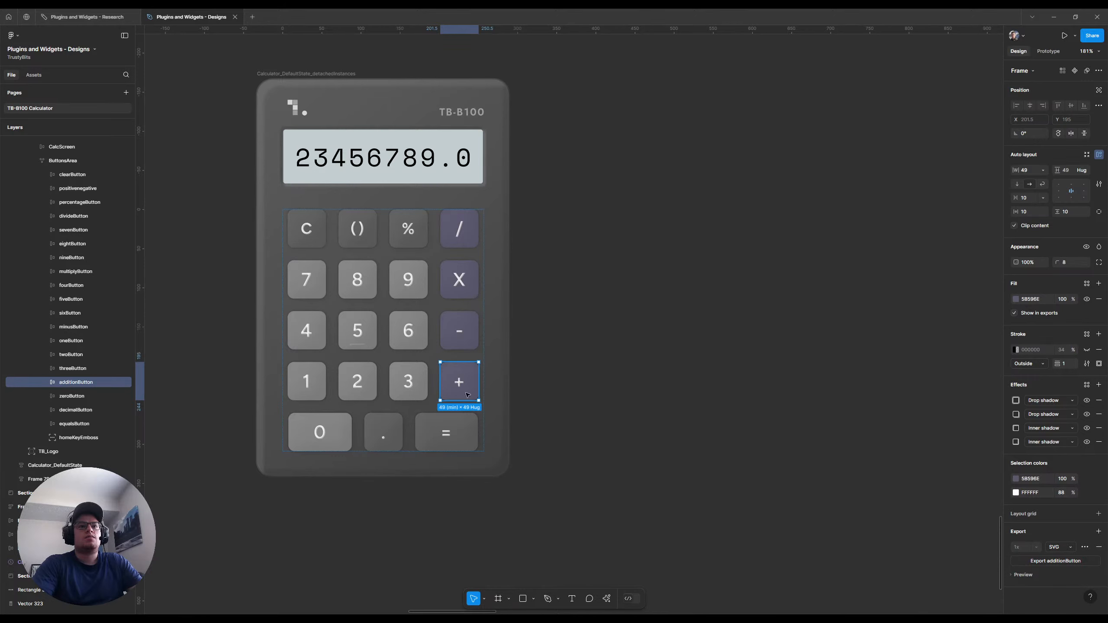
pyautogui.hotkey('ctrl', 'd')
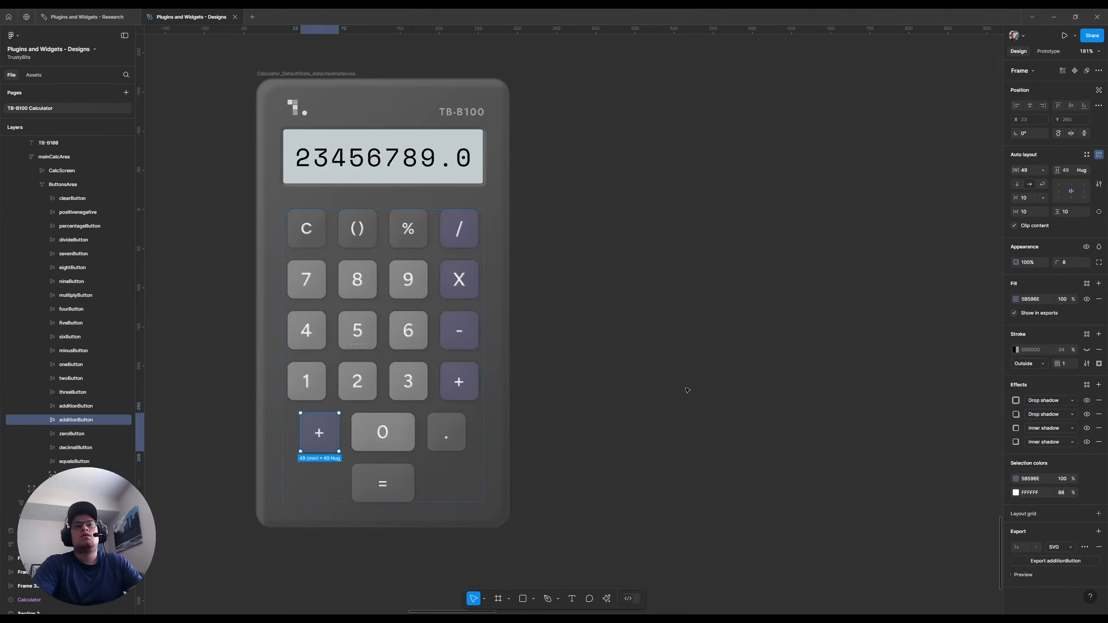
pyautogui.moveTo(317, 440); pyautogui.dragTo(760, 358)
# Place a second copy of the loose addition button beside the first, level with it and 26 px apart
pyautogui.hscroll(5, 689, 414)
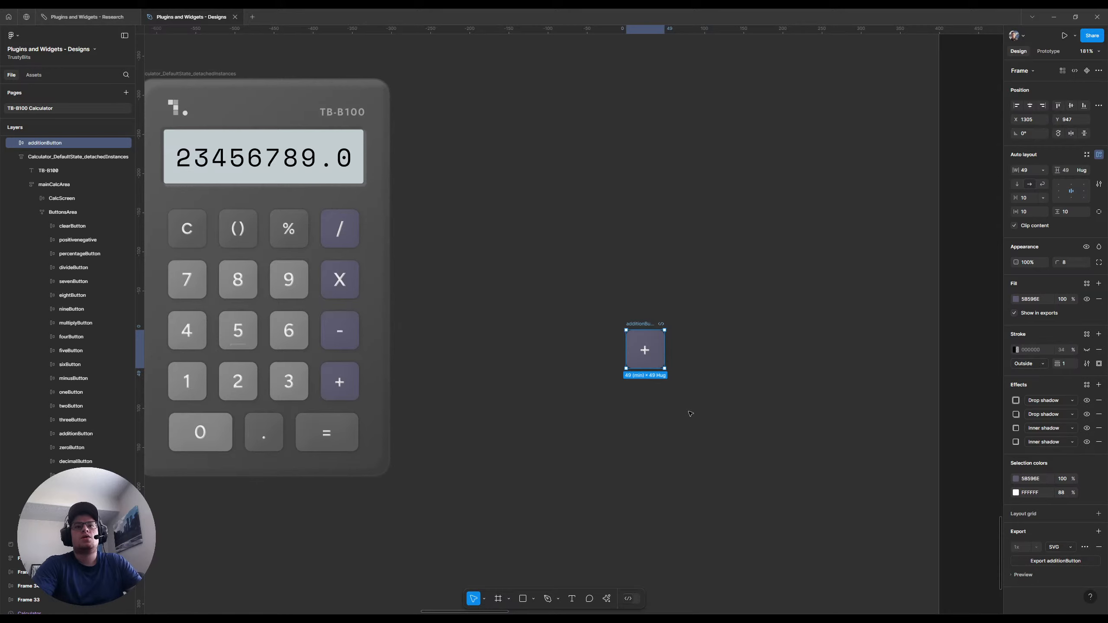
pyautogui.moveTo(654, 363); pyautogui.dragTo(629, 378)
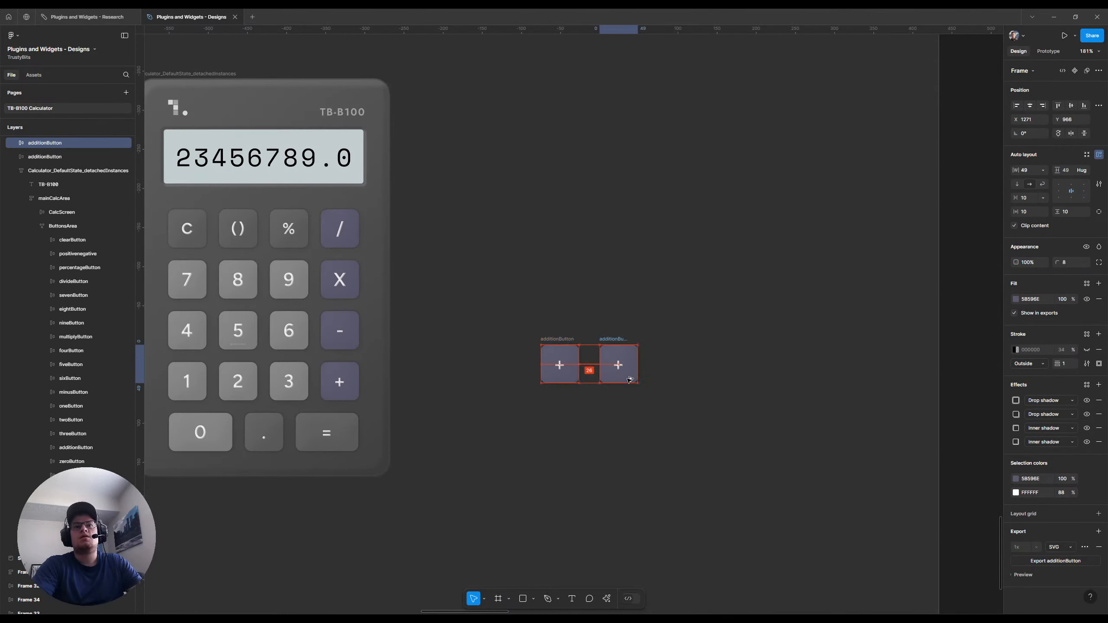
pyautogui.click(737, 448)
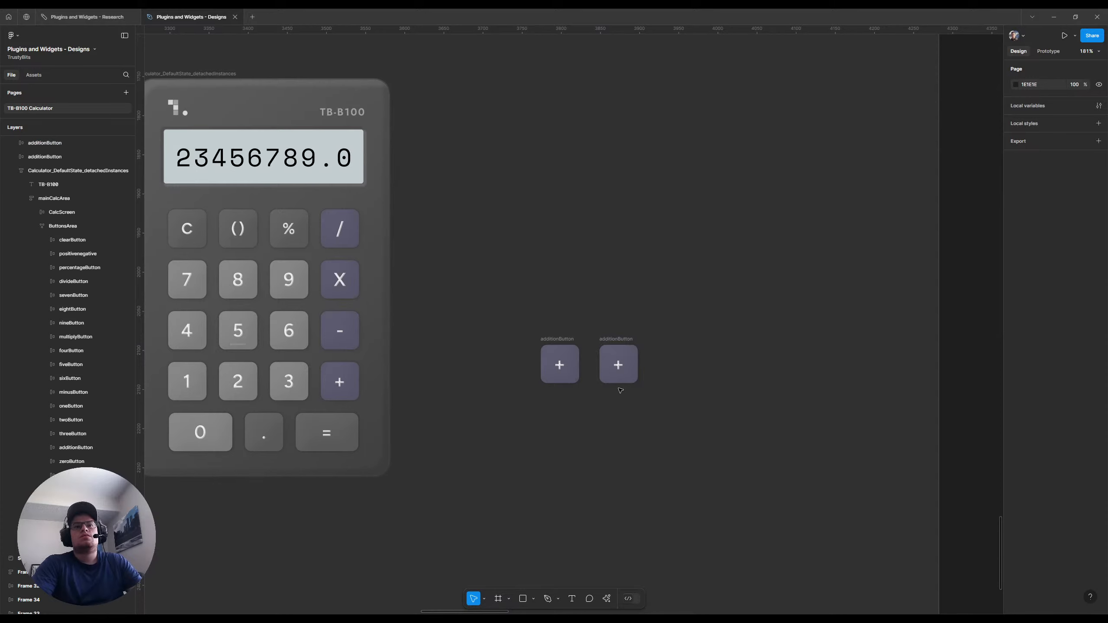
pyautogui.press('r')
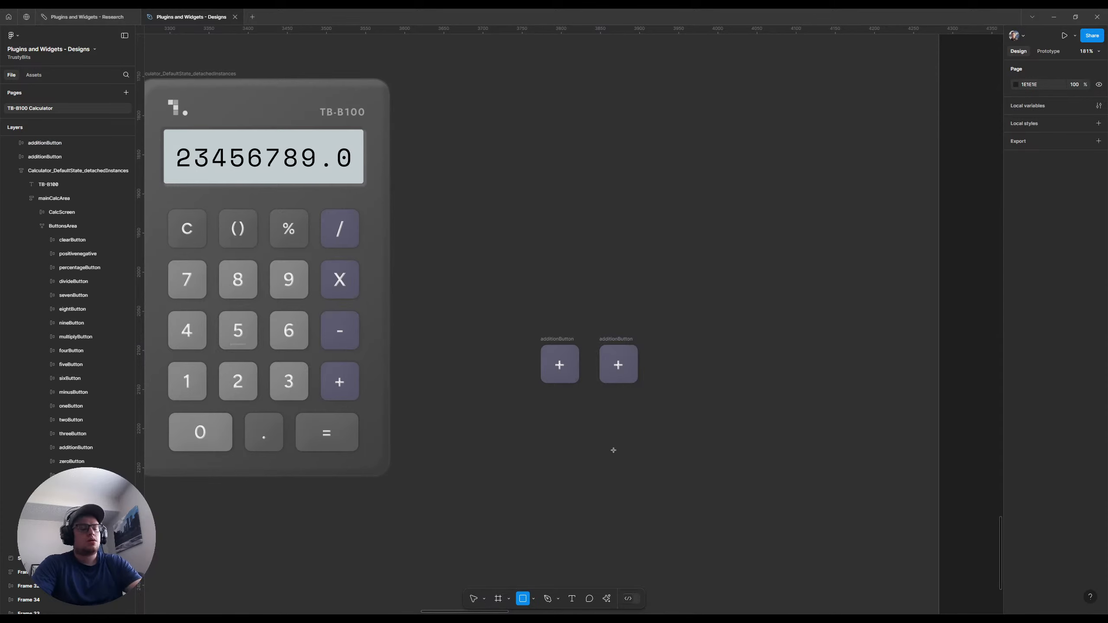
pyautogui.click(610, 405)
pyautogui.moveTo(613, 408); pyautogui.dragTo(726, 418)
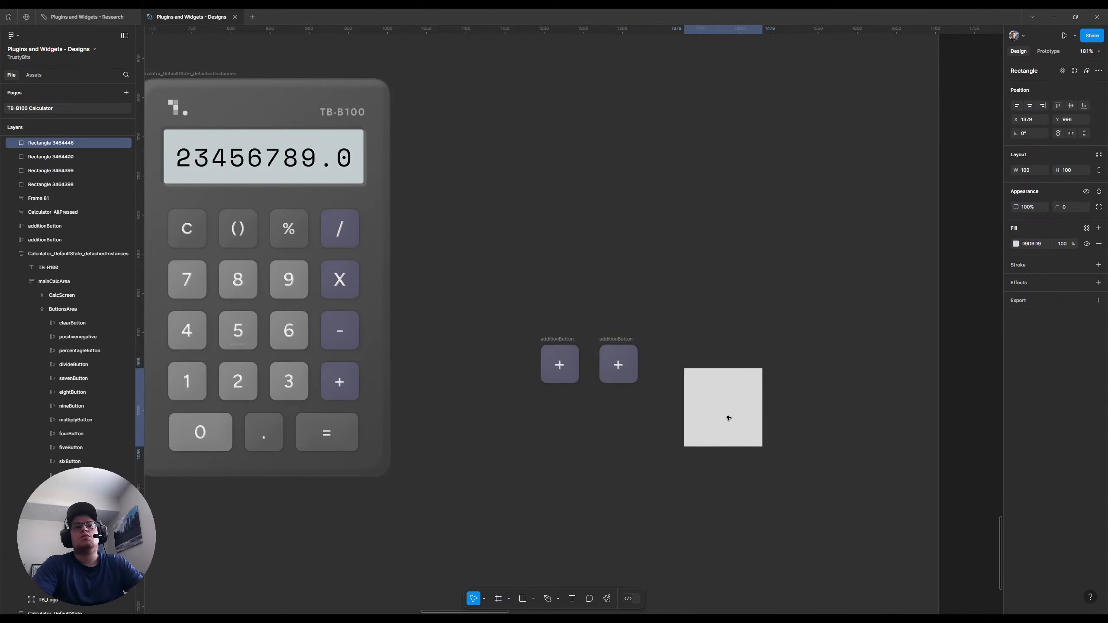
pyautogui.scroll(1, 691, 377)
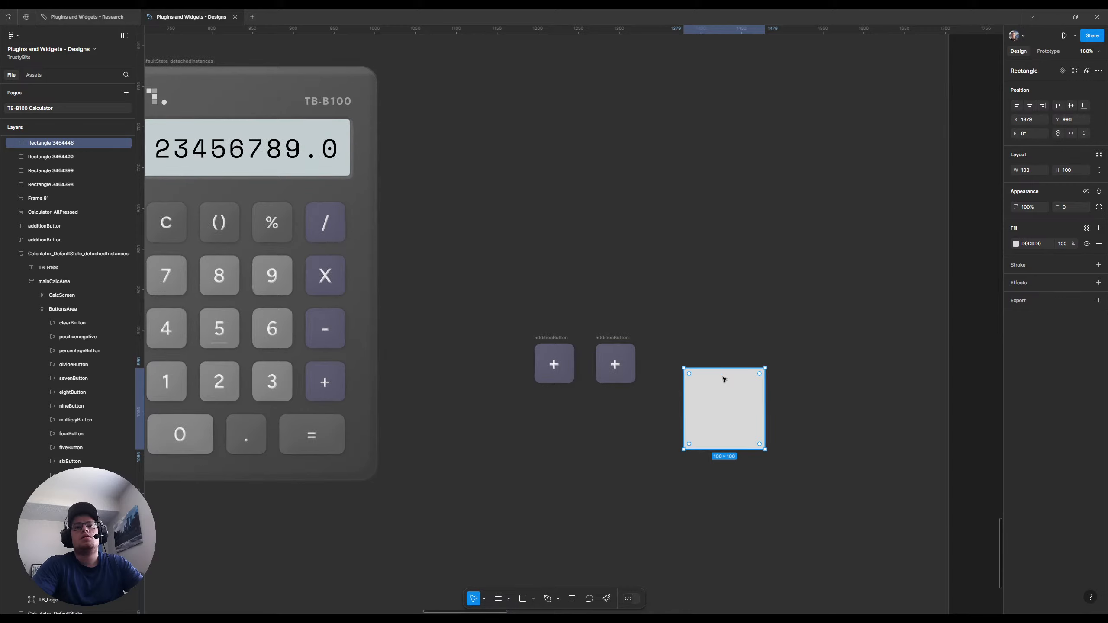
pyautogui.press('Delete')
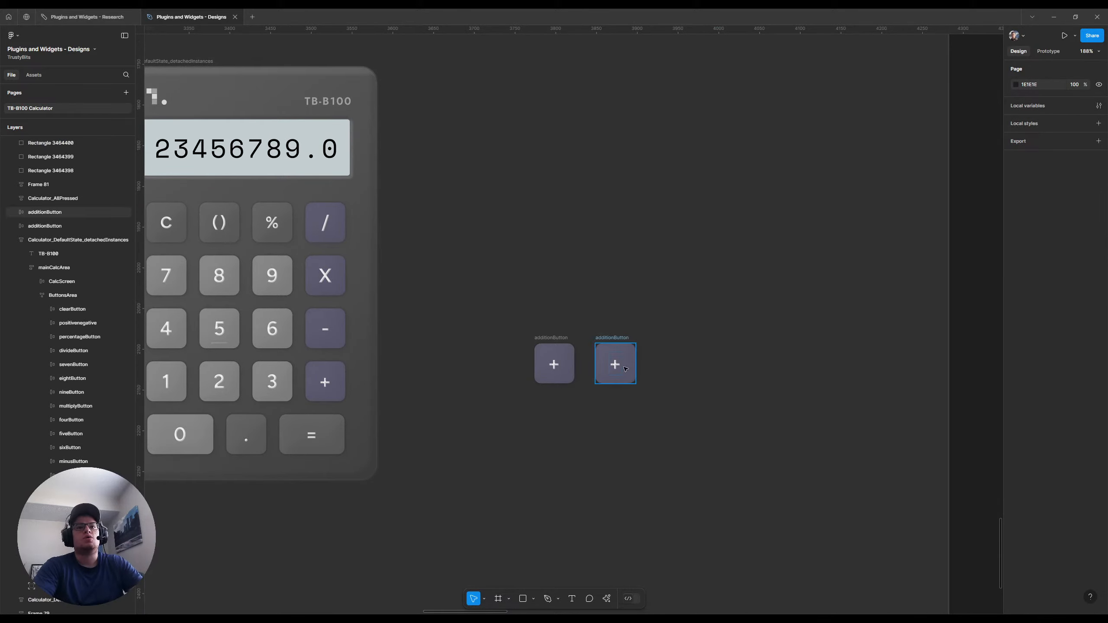
# Trace the plus sign on the second loose addition button with the Pen tool as a closed twelve-point outline
pyautogui.scroll(10, 619, 358)
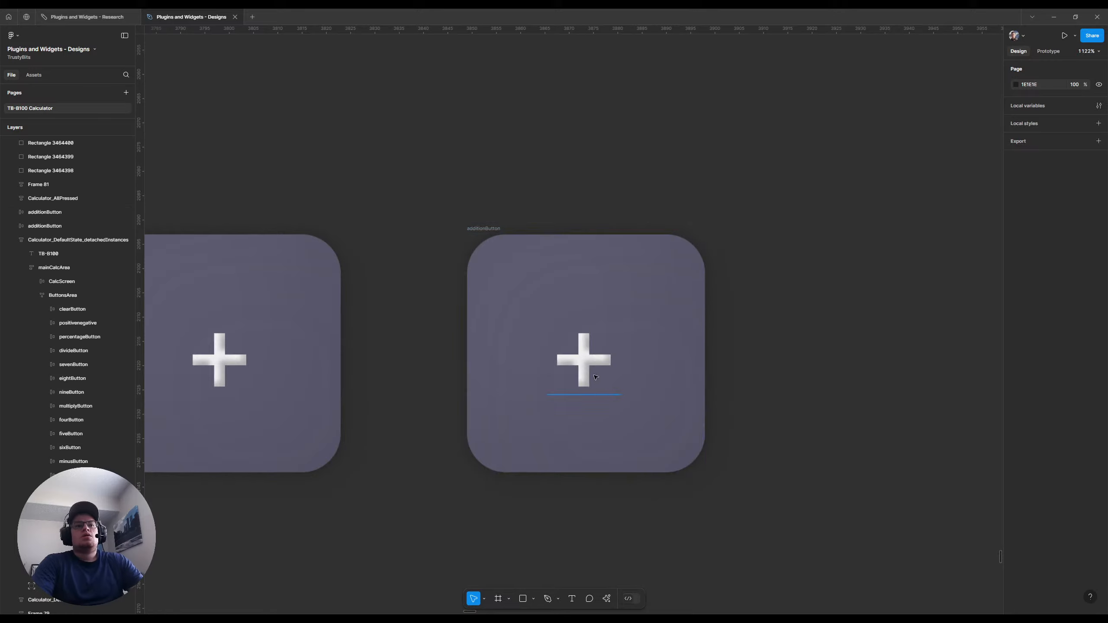
pyautogui.scroll(4, 593, 375)
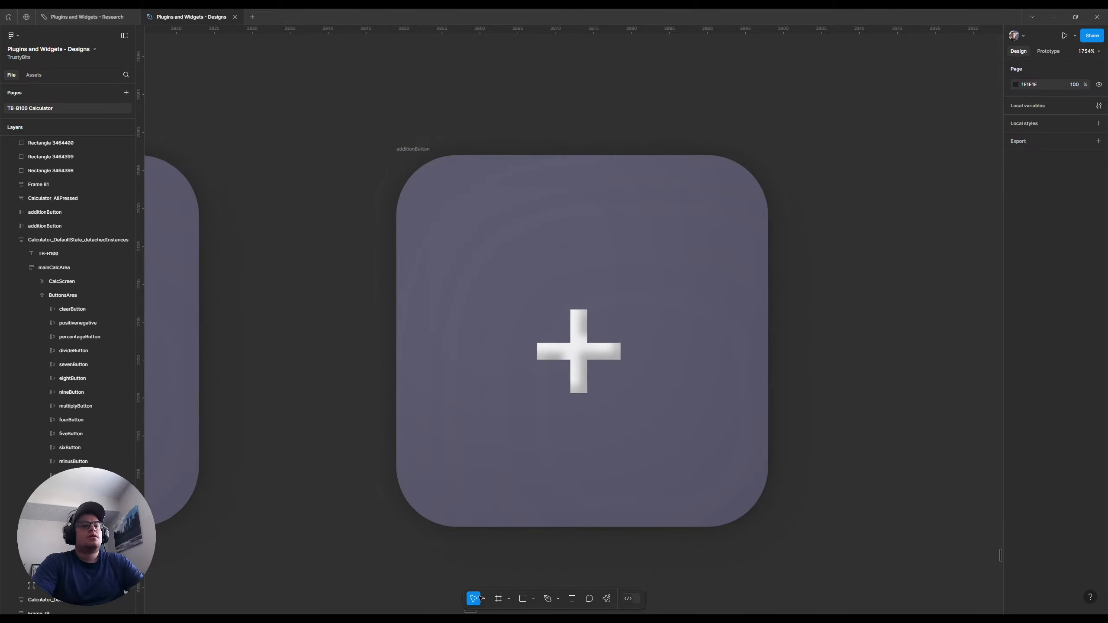
pyautogui.click(548, 604)
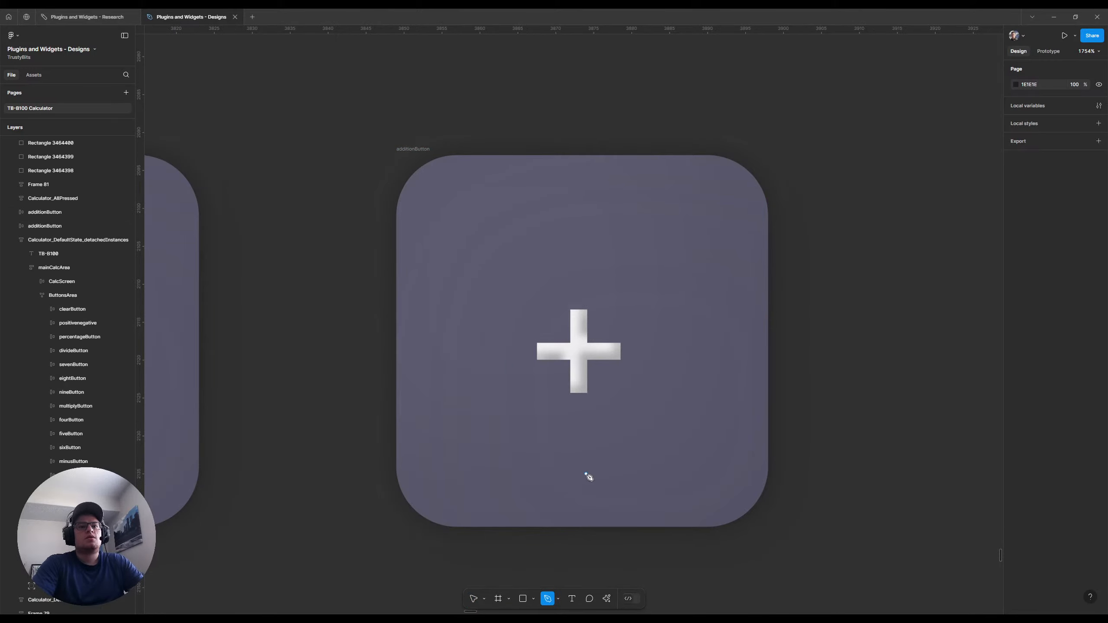
pyautogui.click(571, 311)
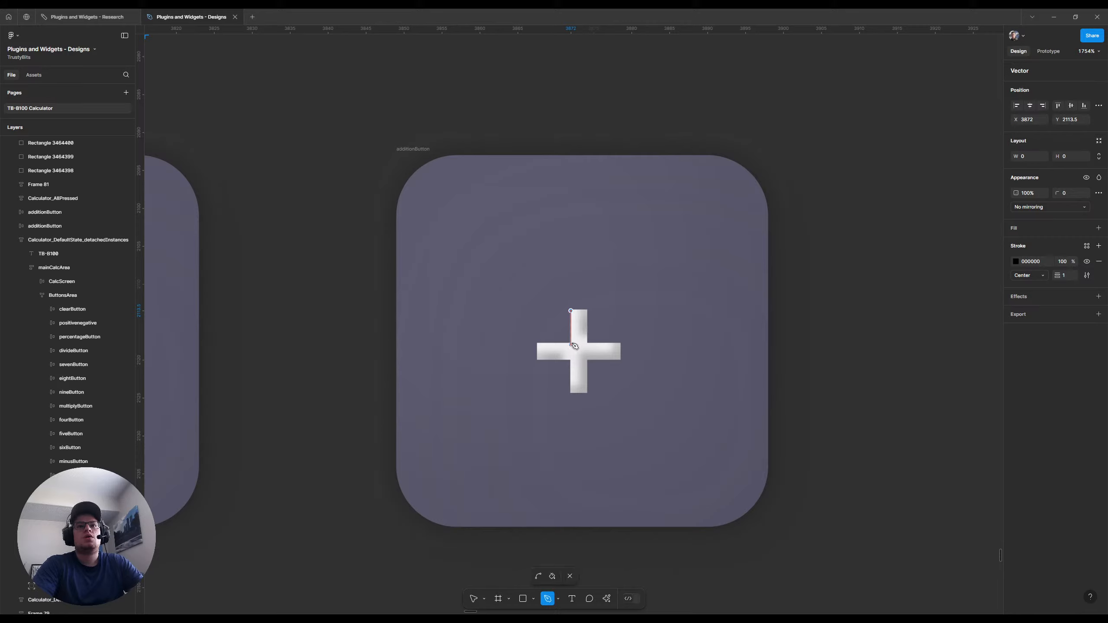
pyautogui.click(570, 341)
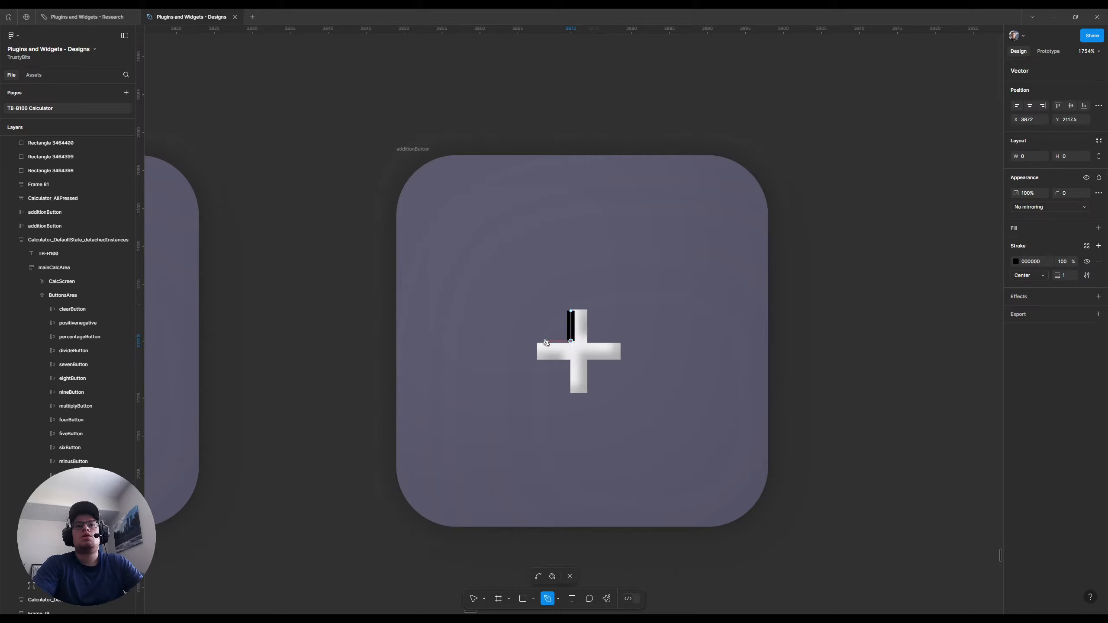
pyautogui.click(537, 341)
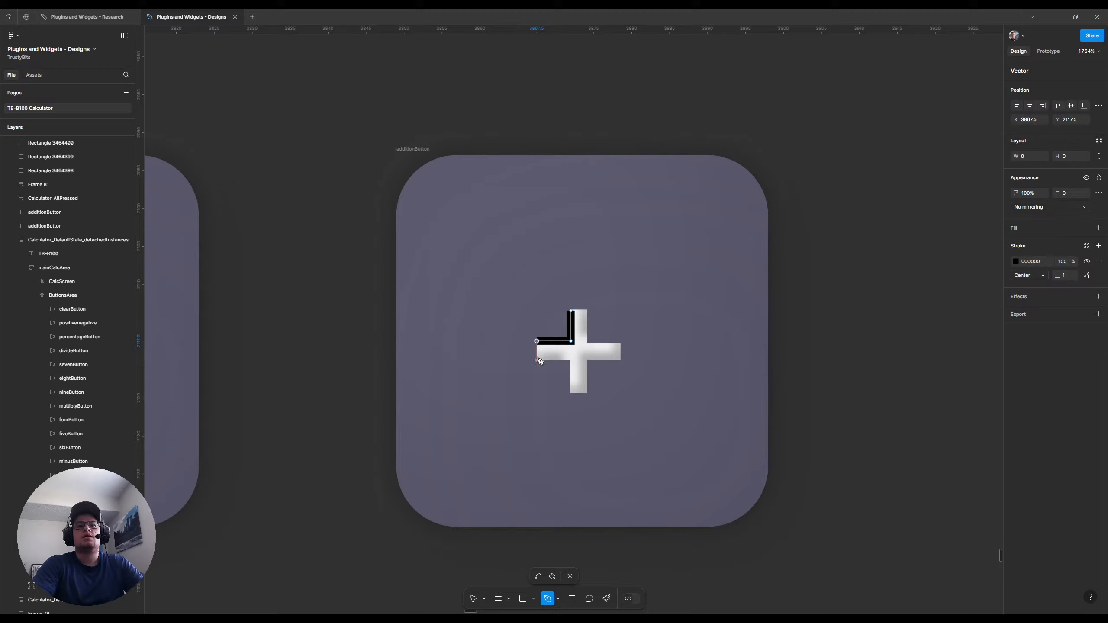
pyautogui.click(537, 360)
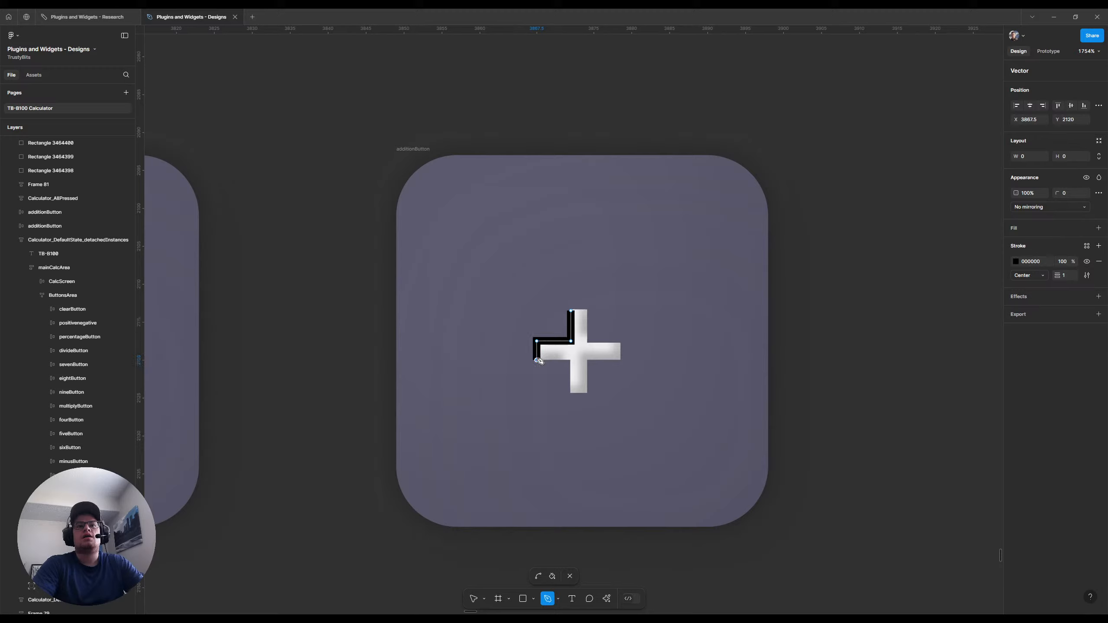
pyautogui.click(570, 360)
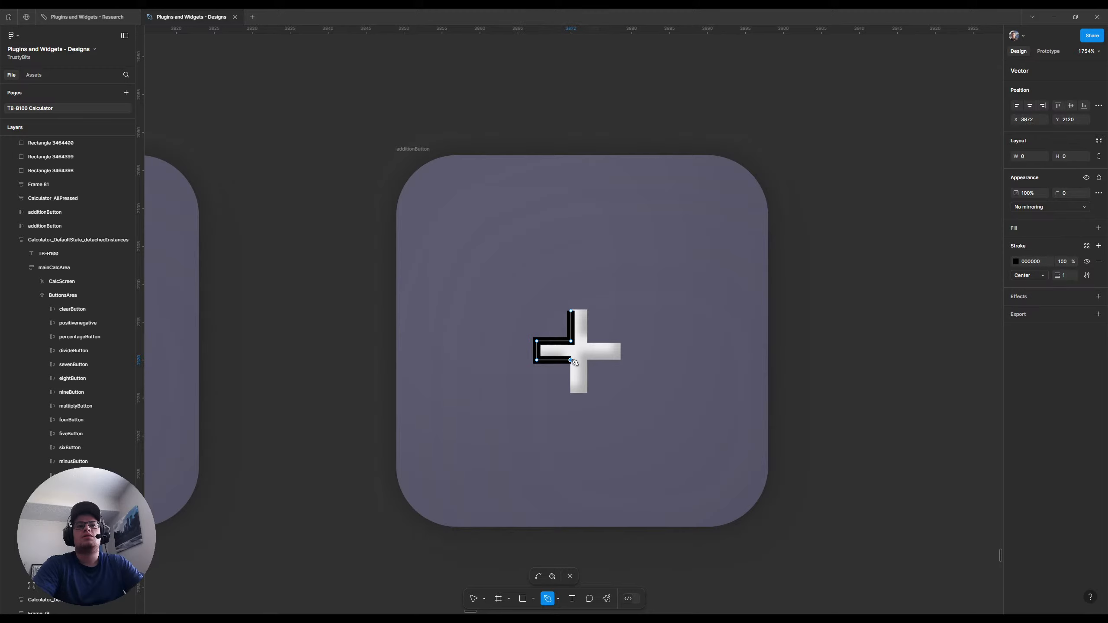
pyautogui.click(570, 391)
pyautogui.click(586, 390)
pyautogui.click(586, 360)
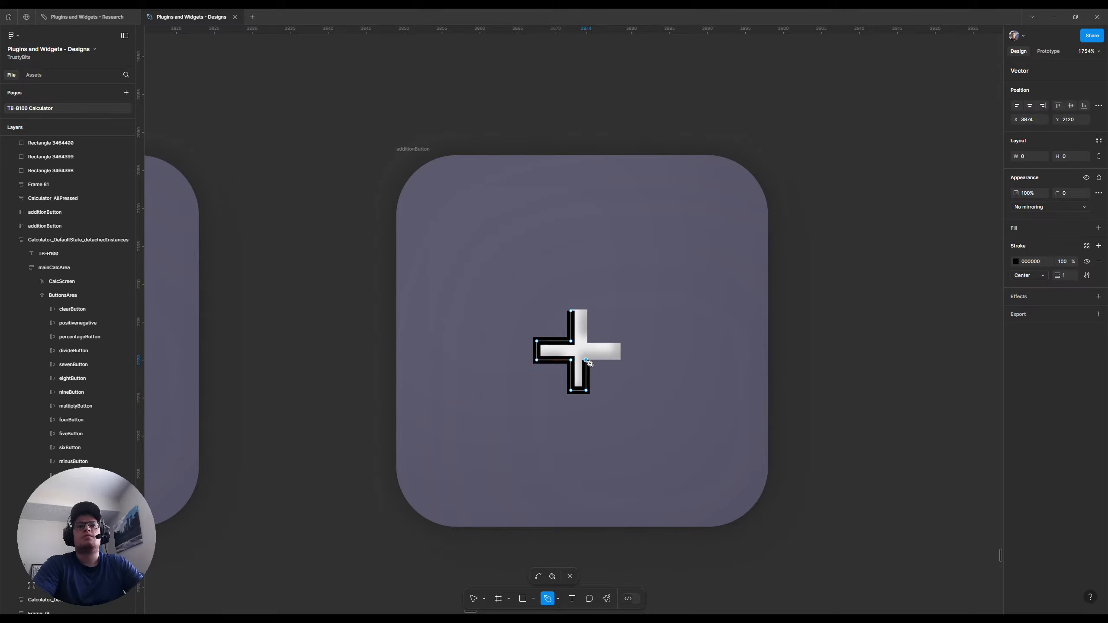
pyautogui.click(620, 360)
pyautogui.click(620, 344)
pyautogui.click(586, 345)
pyautogui.click(586, 310)
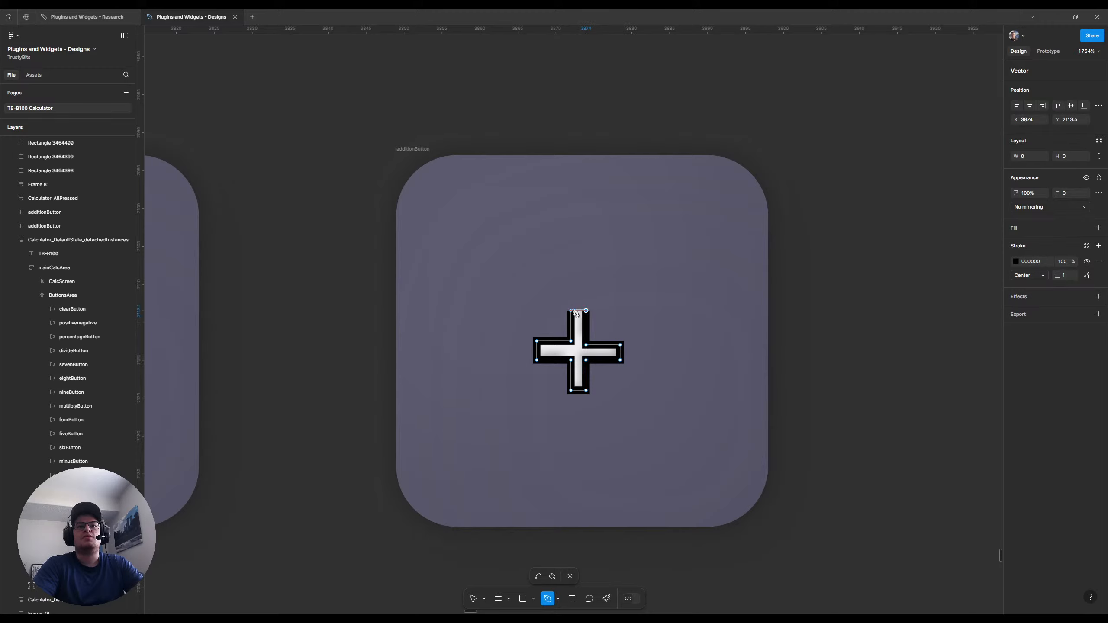
pyautogui.click(570, 310)
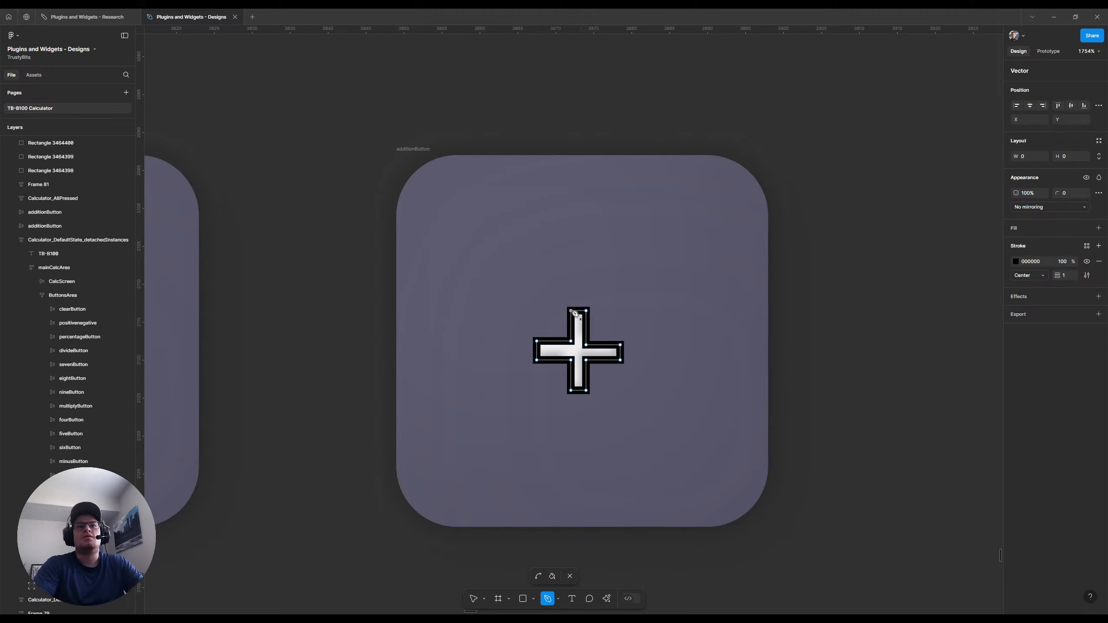
# Move the two upper points of the traced plus sign's right arm up 1 px to Y 2117
pyautogui.click(474, 598)
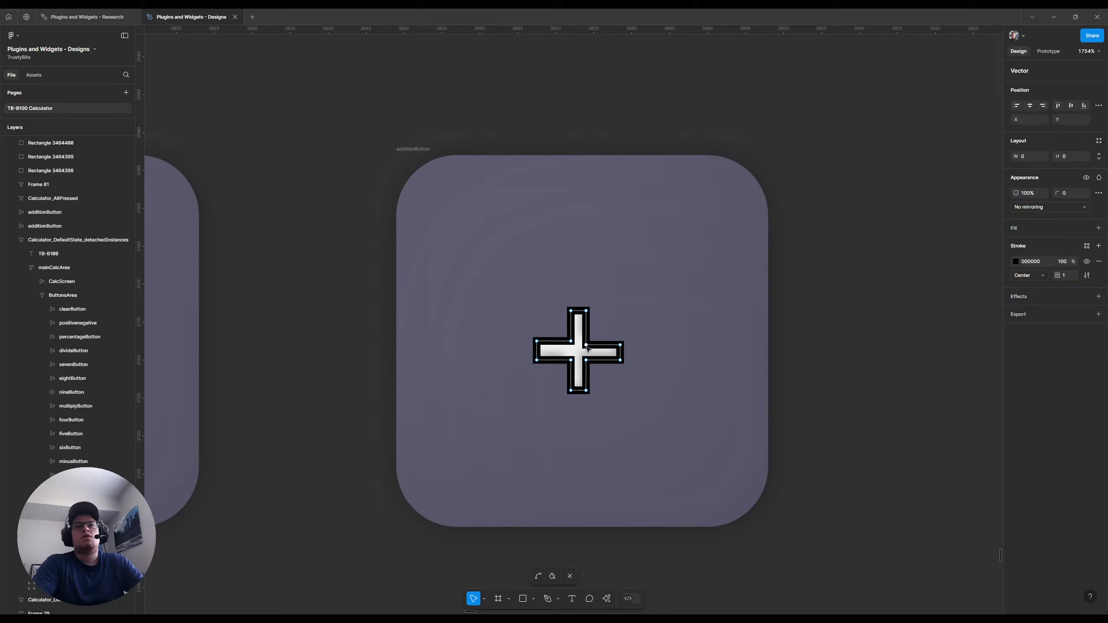
pyautogui.click(586, 344)
pyautogui.keyDown('shift'); pyautogui.click(620, 344); pyautogui.keyUp('shift')
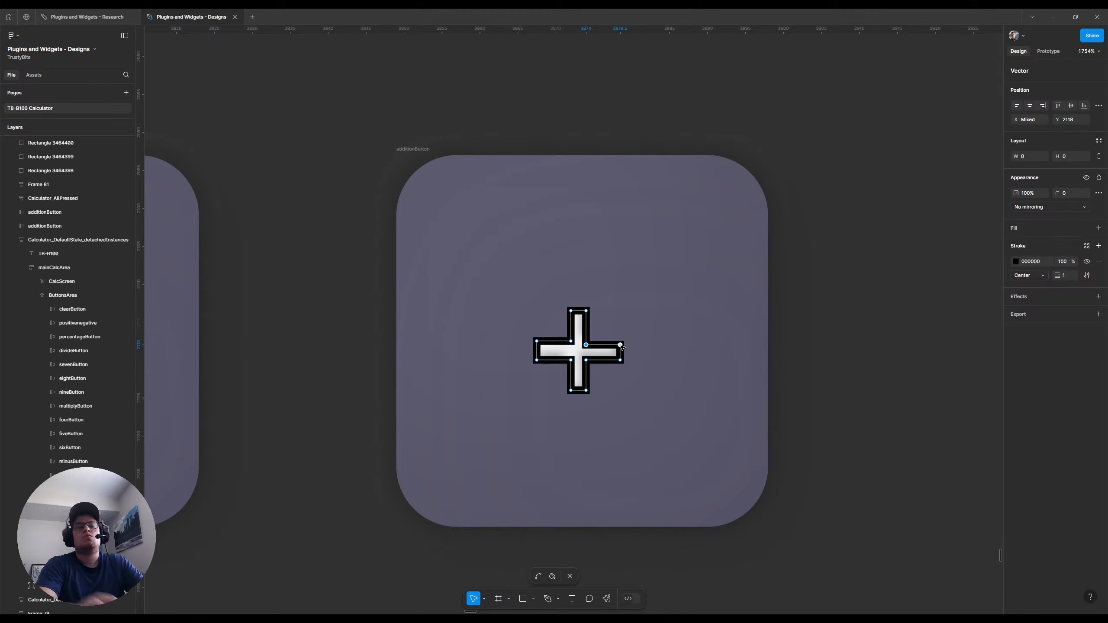
pyautogui.press('Up')
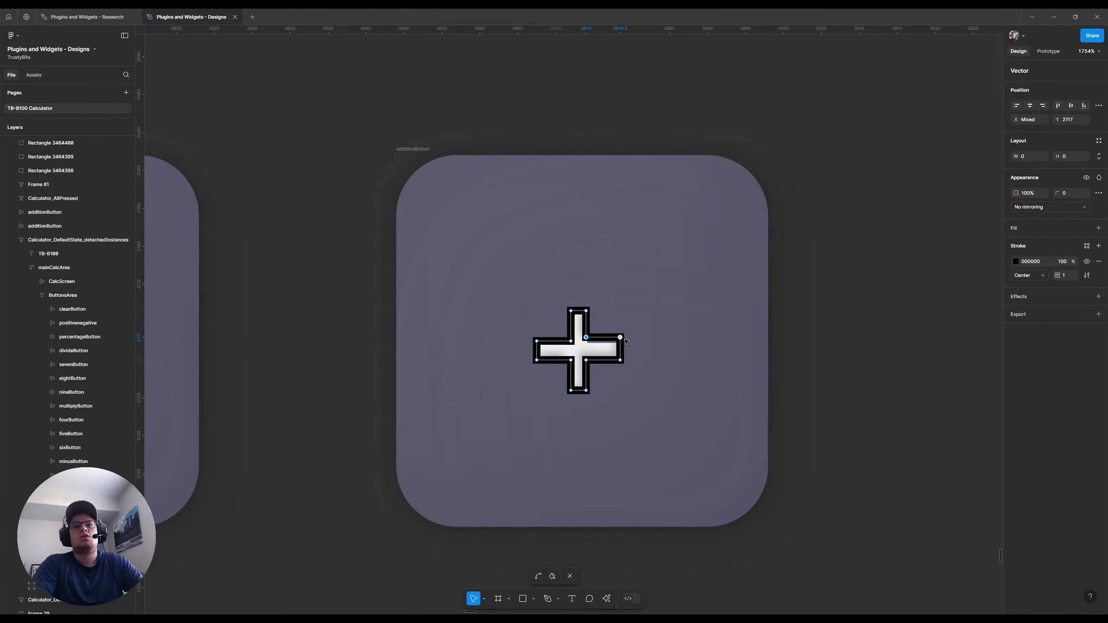
pyautogui.click(570, 311)
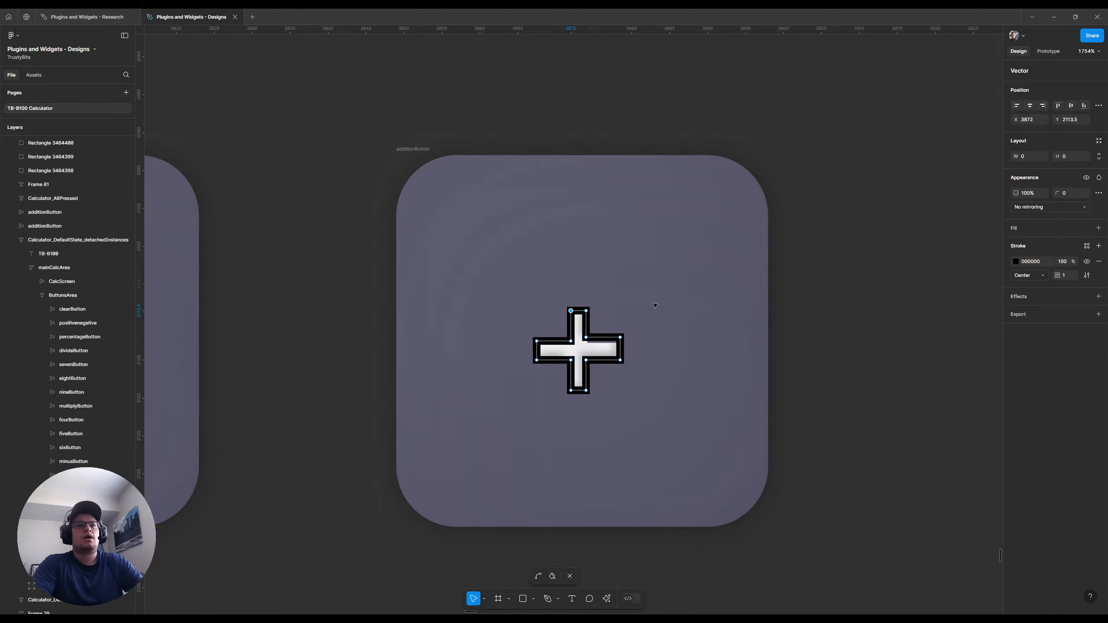
# Wrap the traced plus sign in its own frame and set the two left points of its upper arm to X 4
pyautogui.press('Escape')
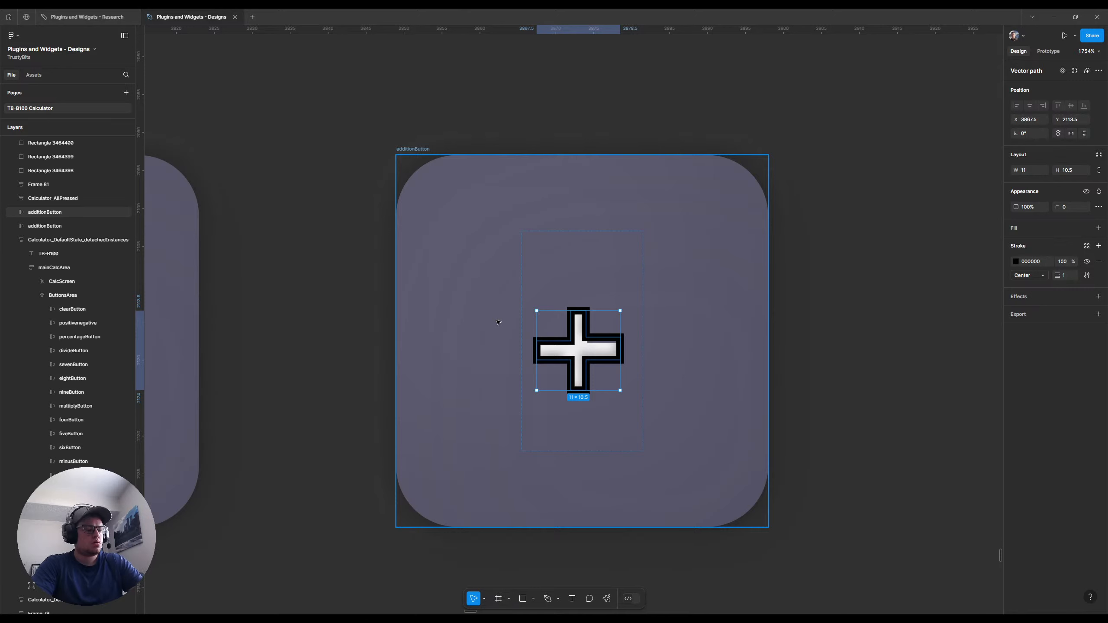
pyautogui.hotkey('ctrl', 'alt', 'g')
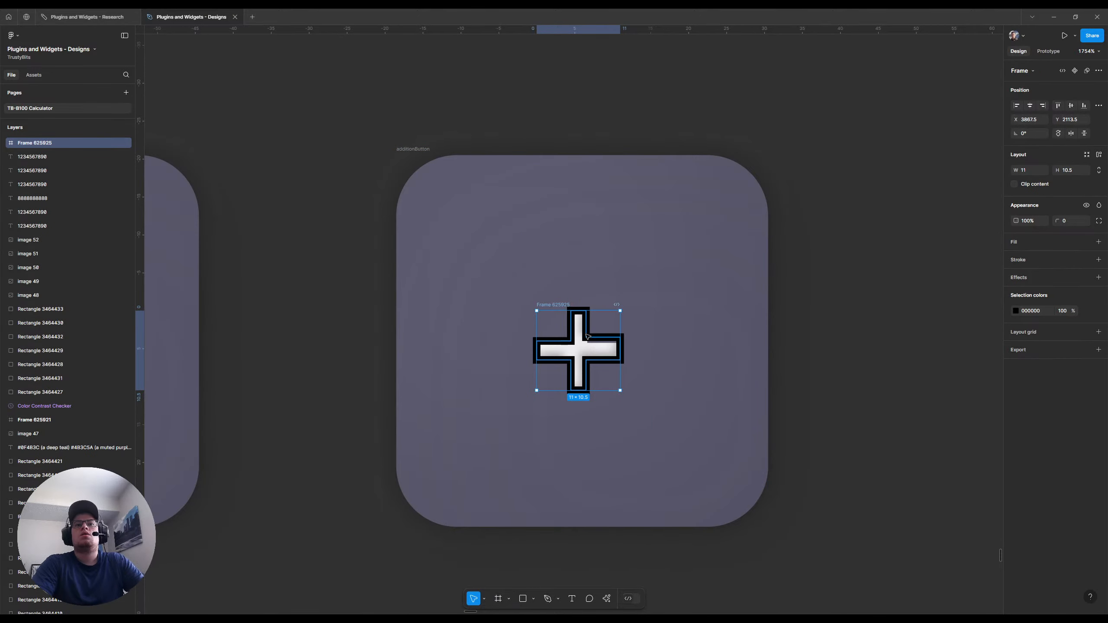
pyautogui.doubleClick(587, 335)
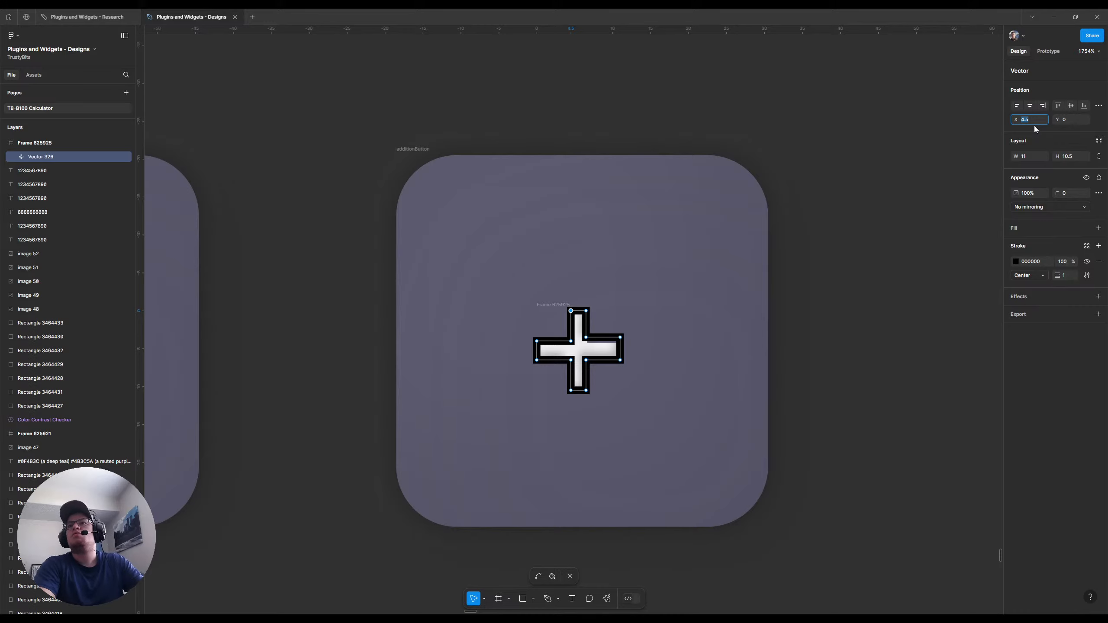
pyautogui.press('Return')
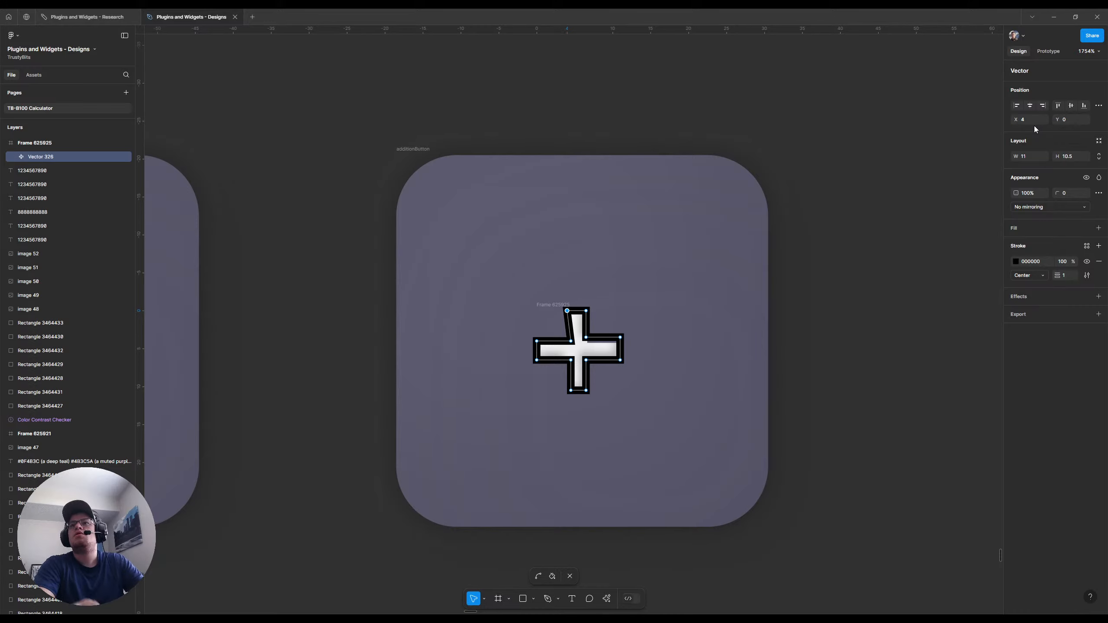
pyautogui.click(570, 341)
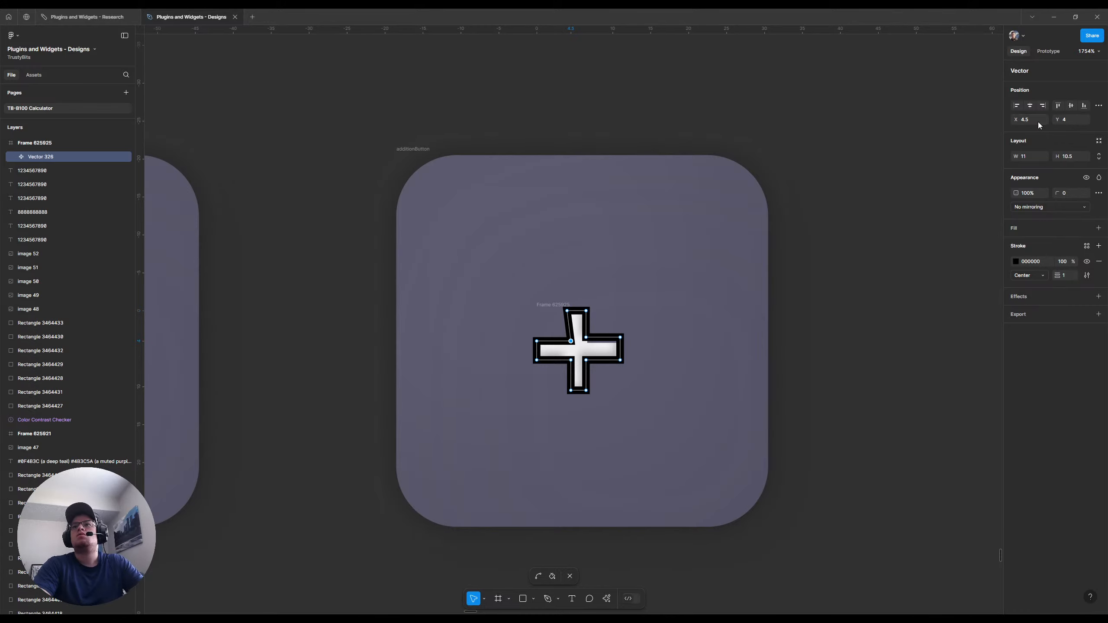
pyautogui.click(1038, 124)
pyautogui.write('4')
pyautogui.press('Return')
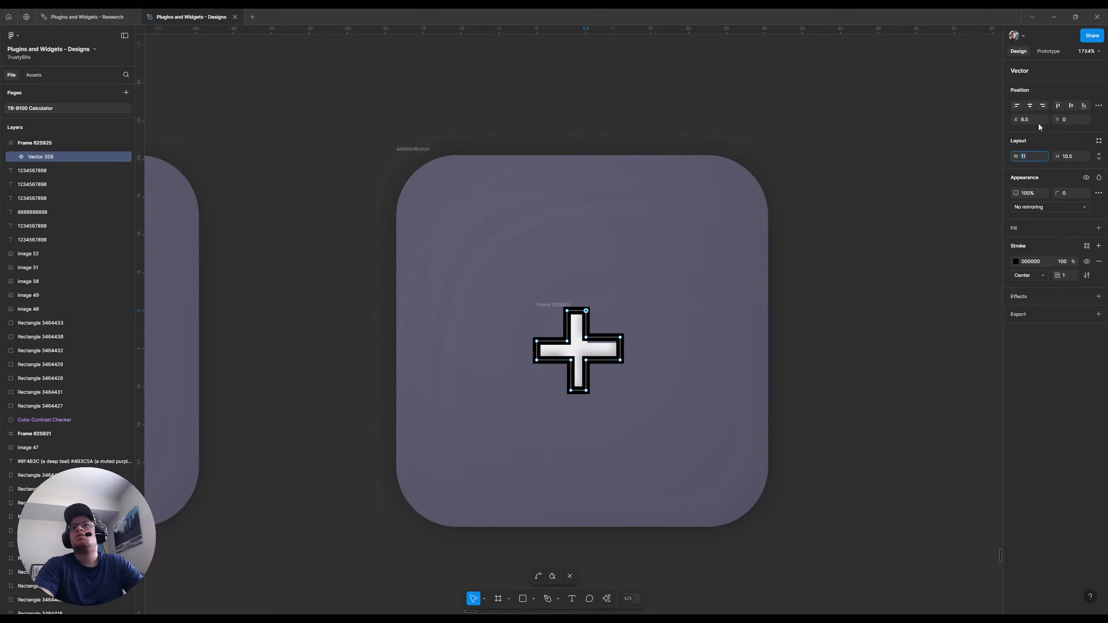
# Set the upper arm's top-right point to X 6 and the inner corner below it to X 6, Y 4
pyautogui.click(1038, 124)
pyautogui.write('6')
pyautogui.press('Return')
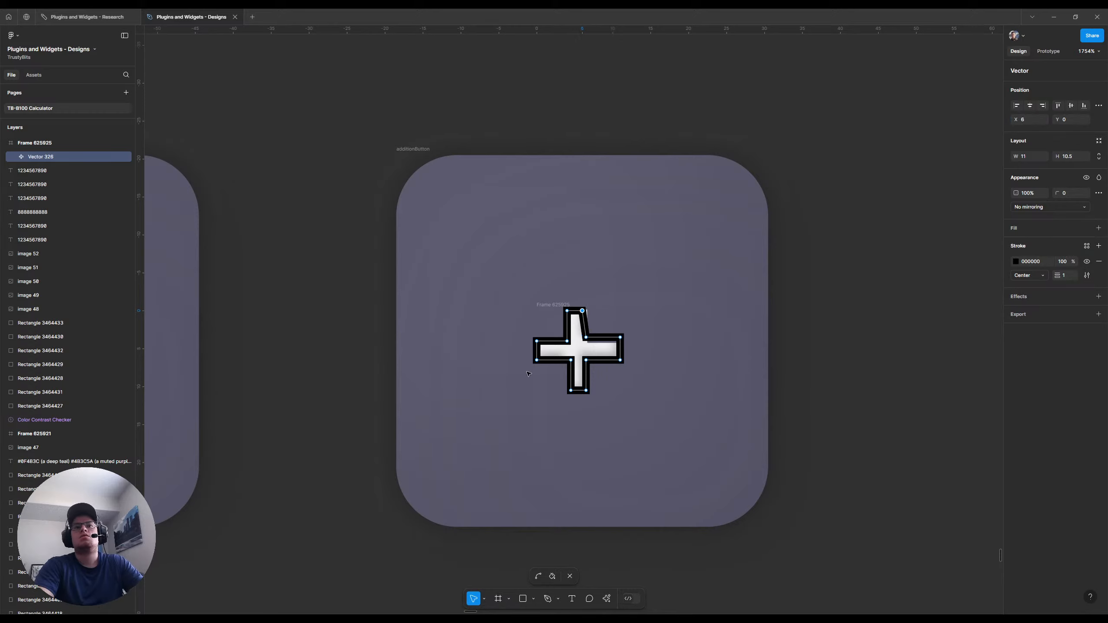
pyautogui.click(585, 336)
pyautogui.click(1037, 124)
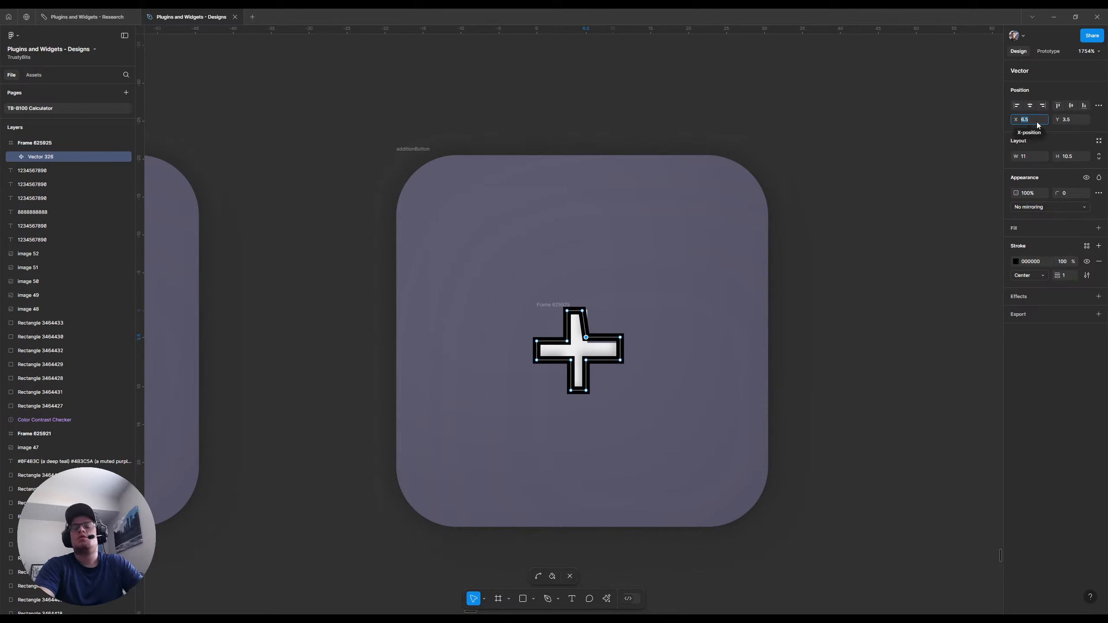
pyautogui.write('6')
pyautogui.press('Tab')
pyautogui.write('4')
pyautogui.press('Return')
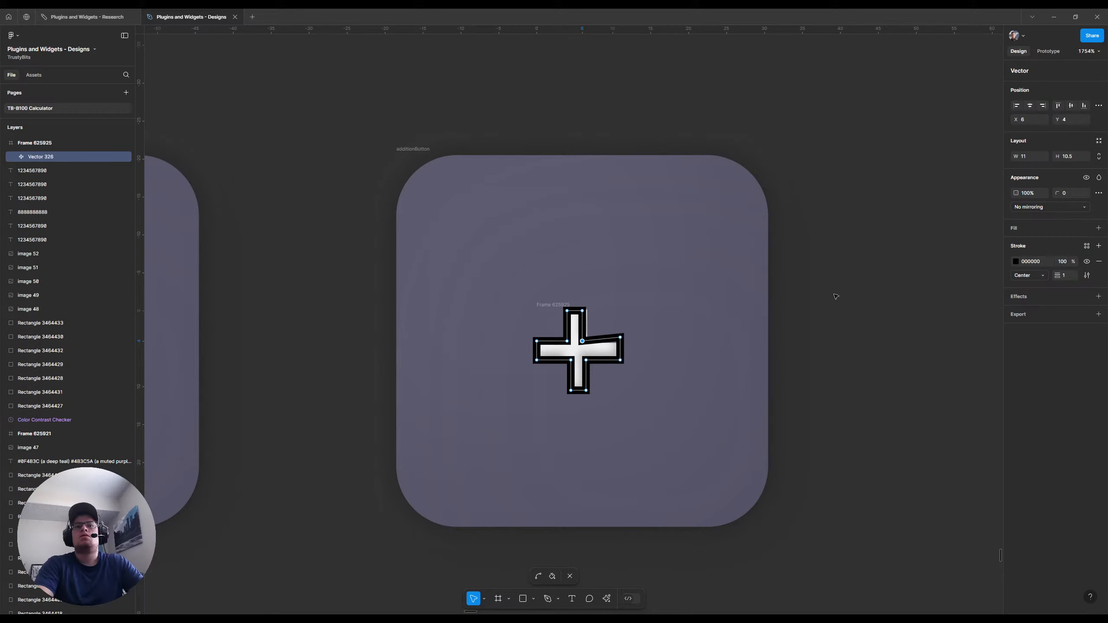
# Move the upper outer point of the plus sign's right arm to X 10, Y 4
pyautogui.click(620, 337)
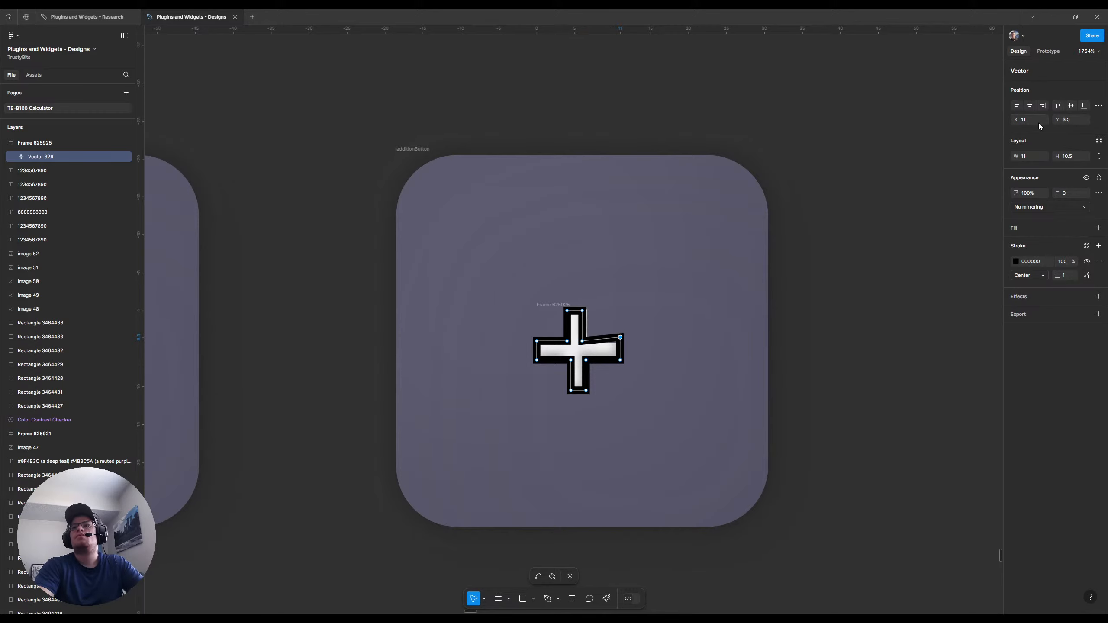
pyautogui.click(1033, 123)
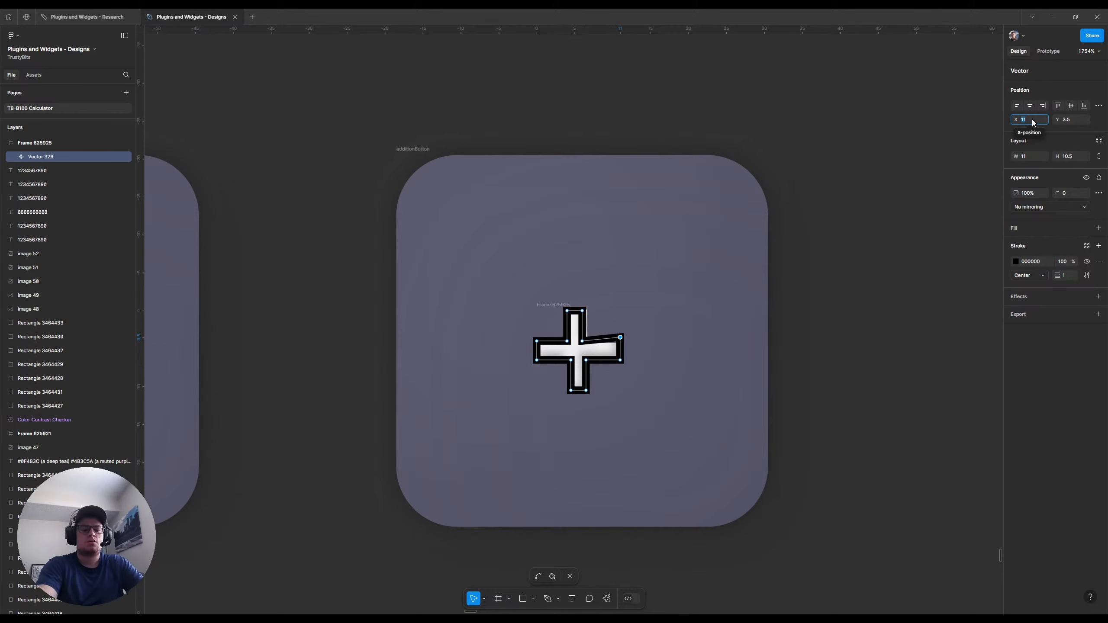
pyautogui.write('10')
pyautogui.press('Tab')
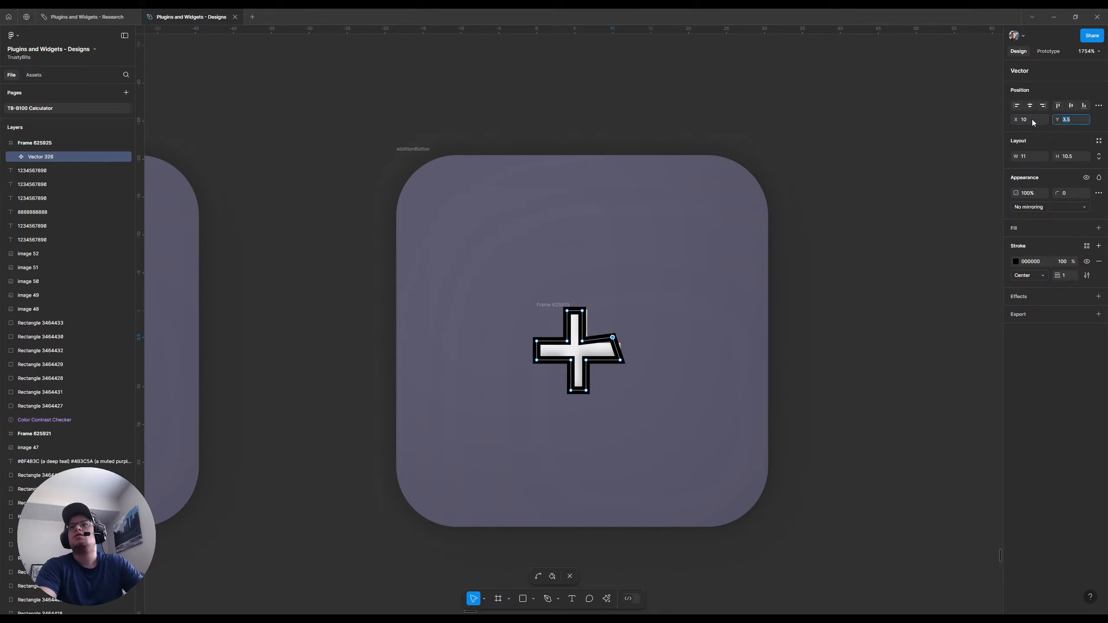
pyautogui.write('4')
pyautogui.press('Return')
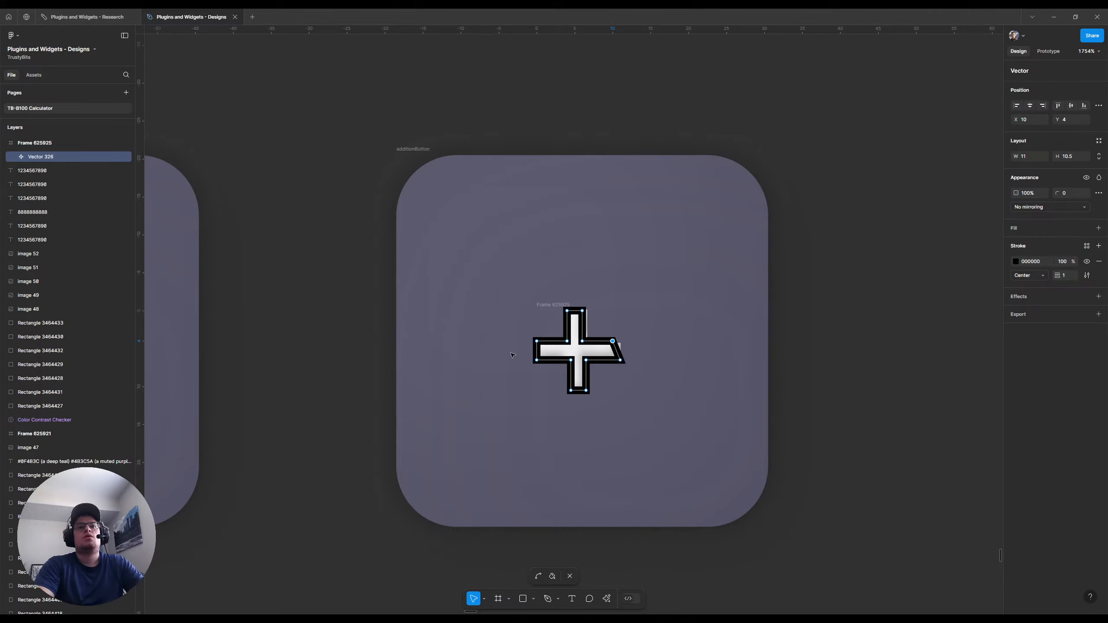
# Set the left arm's lower outer point to Y 6 and the lower-left inner corner to X 4, Y 6
pyautogui.click(536, 360)
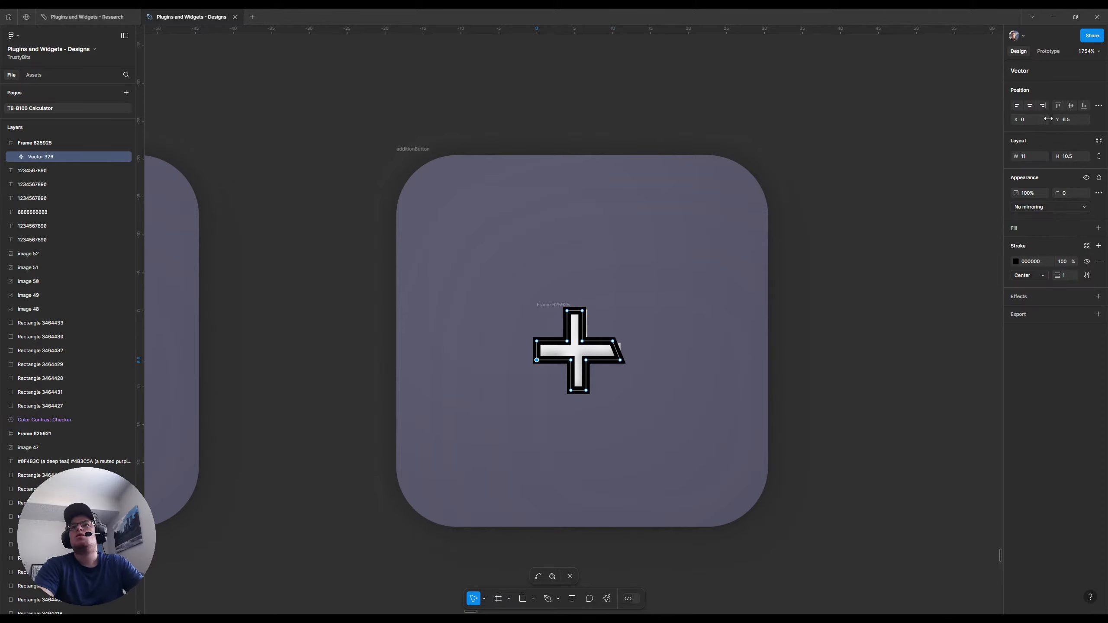
pyautogui.click(1070, 119)
pyautogui.write('6')
pyautogui.press('Return')
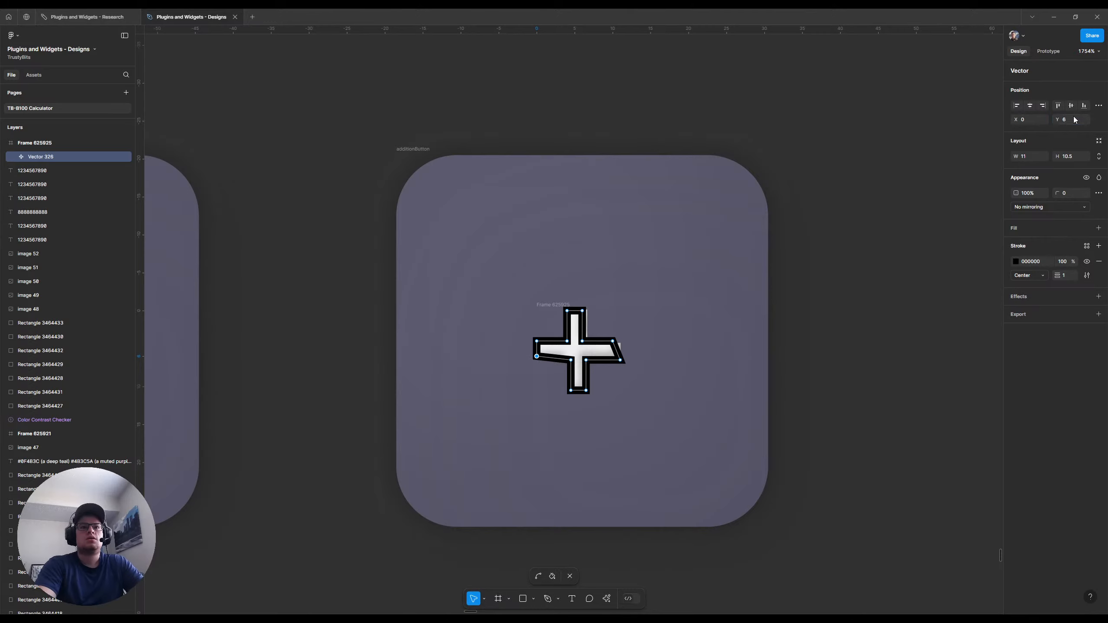
pyautogui.click(571, 360)
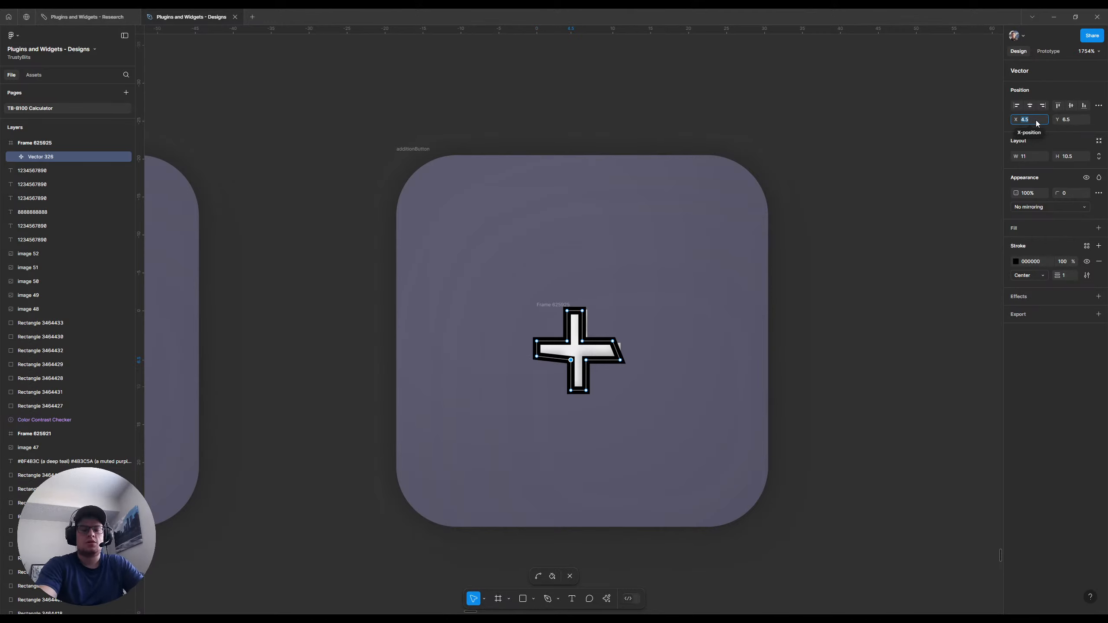
pyautogui.write('4')
pyautogui.press('Tab')
pyautogui.write('6')
pyautogui.press('Return')
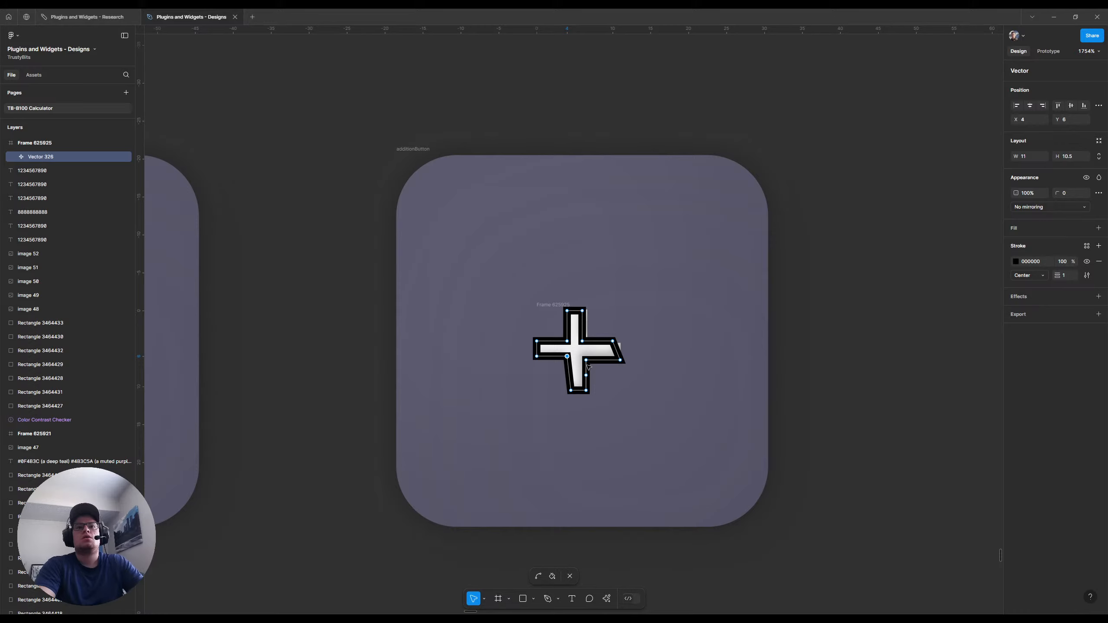
# Move the plus sign's lower-right inner corner to X 6, Y 6
pyautogui.click(586, 360)
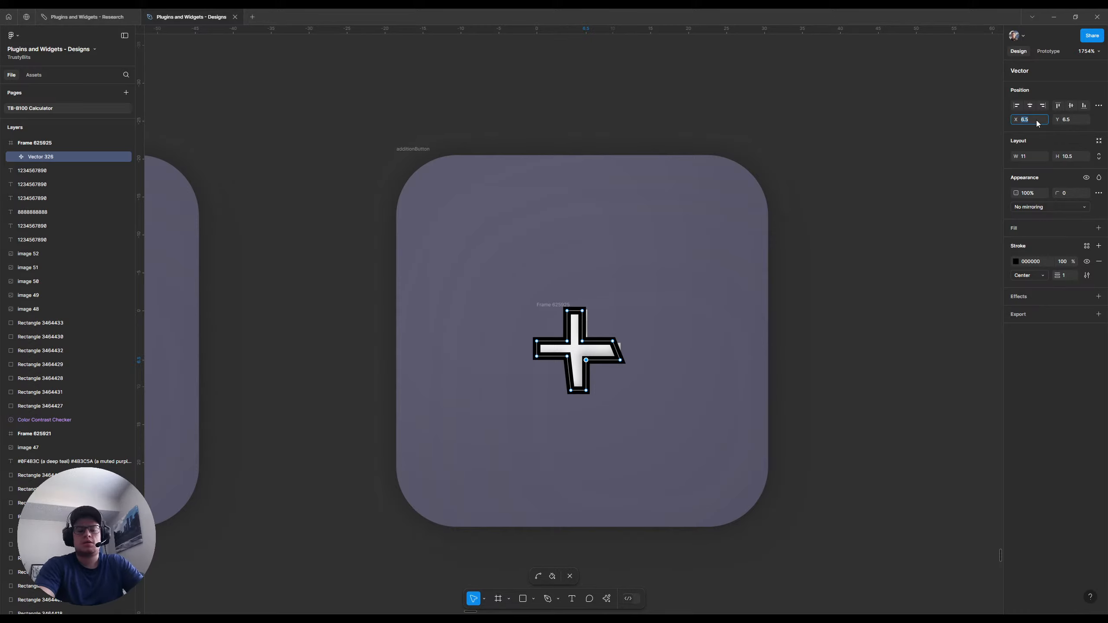
pyautogui.write('6')
pyautogui.press('Tab')
pyautogui.write('6')
pyautogui.press('Return')
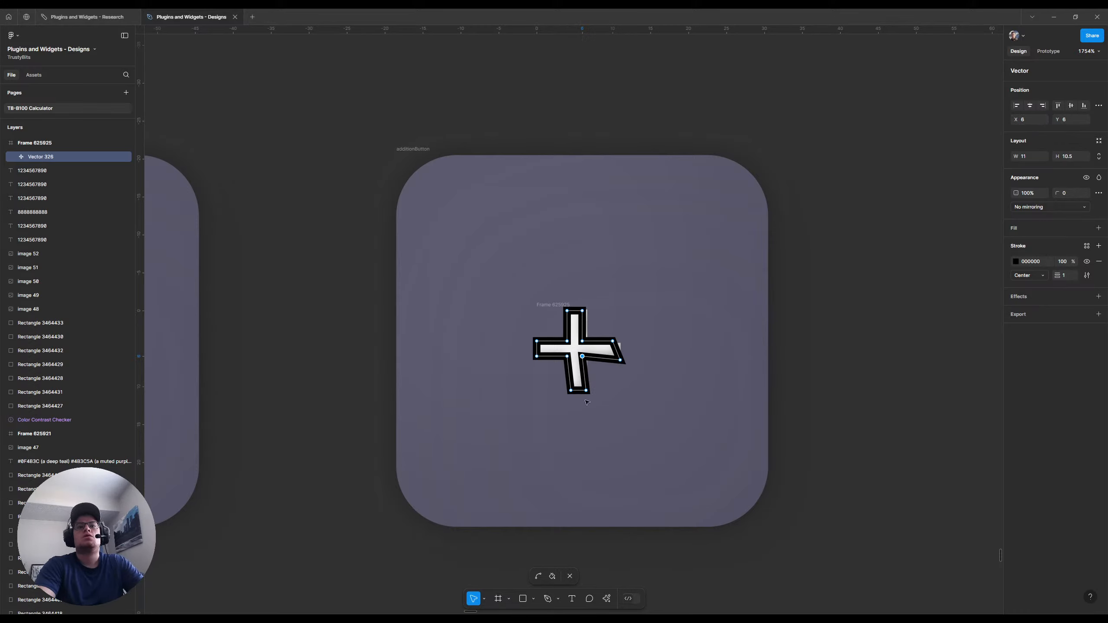
# Place the lower arm's two bottom points at X 4, Y 10 and X 6, Y 10
pyautogui.click(571, 391)
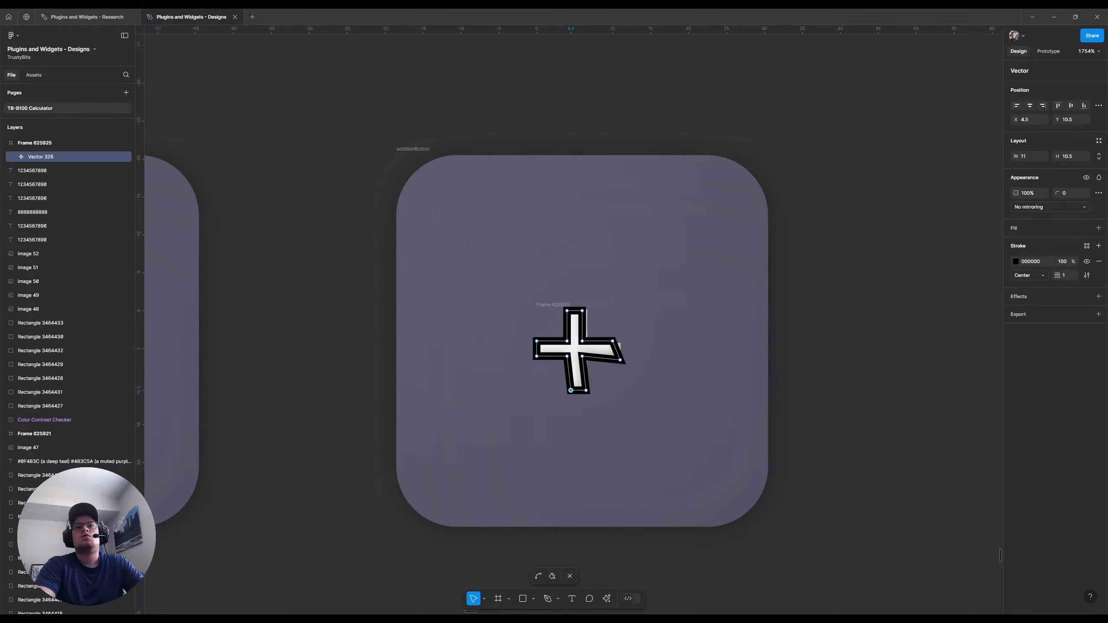
pyautogui.click(1036, 121)
pyautogui.write('4')
pyautogui.press('Tab')
pyautogui.write('10')
pyautogui.press('Return')
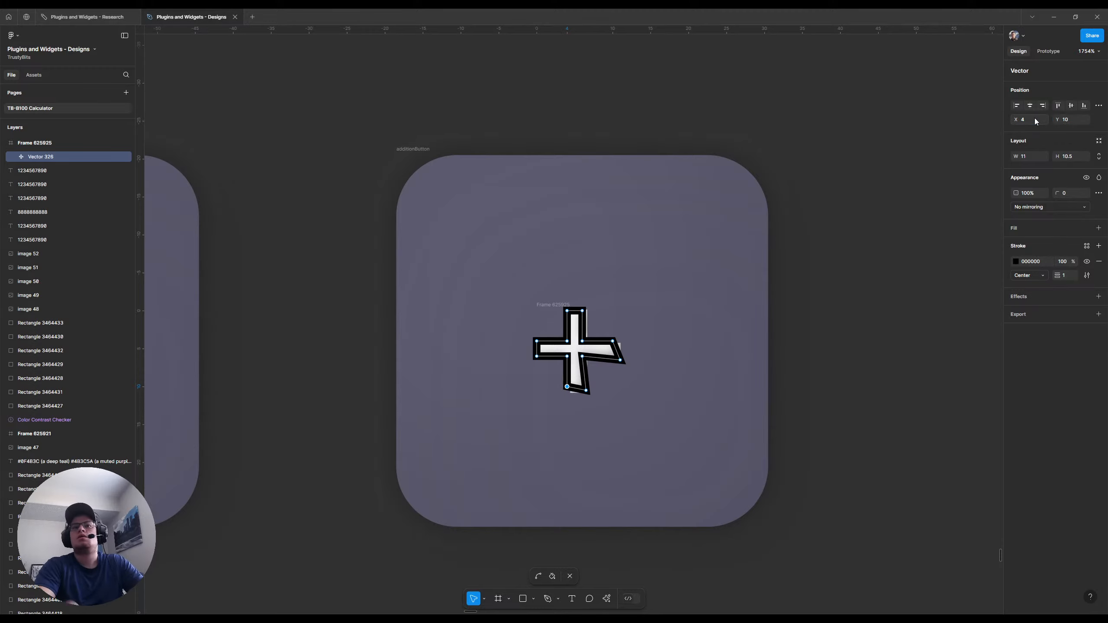
pyautogui.click(586, 390)
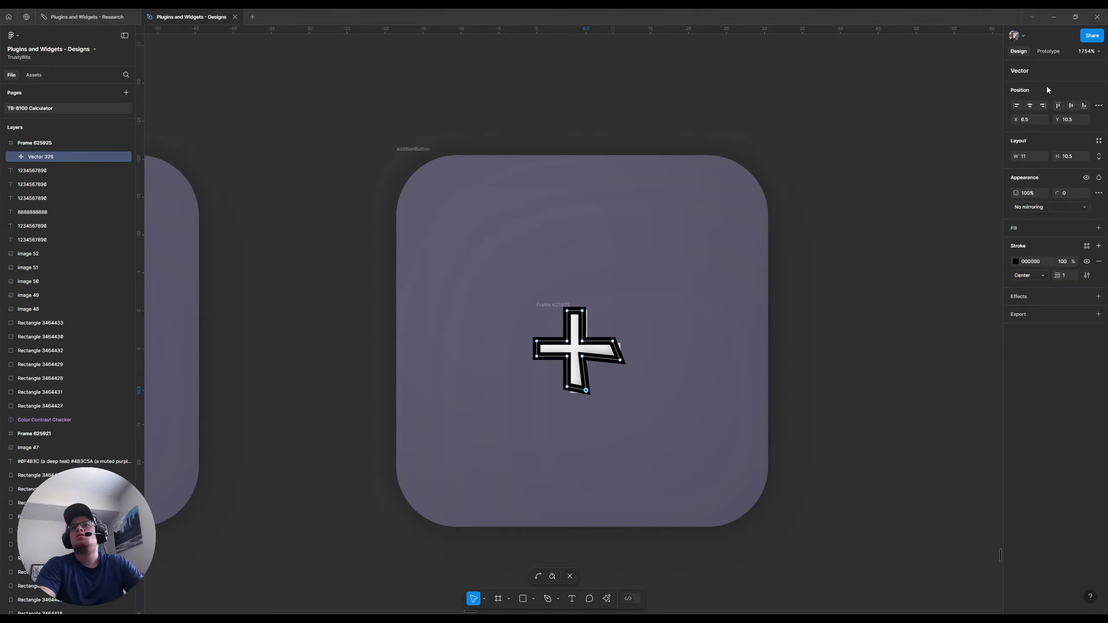
pyautogui.click(1032, 121)
pyautogui.write('6')
pyautogui.press('Tab')
pyautogui.write('10')
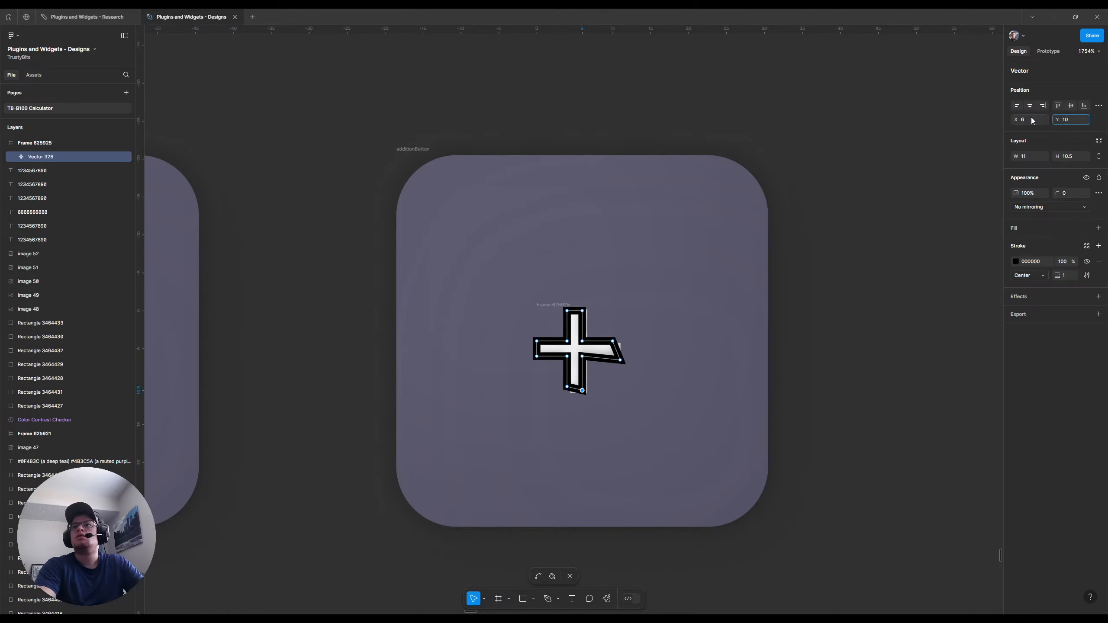
pyautogui.press('Return')
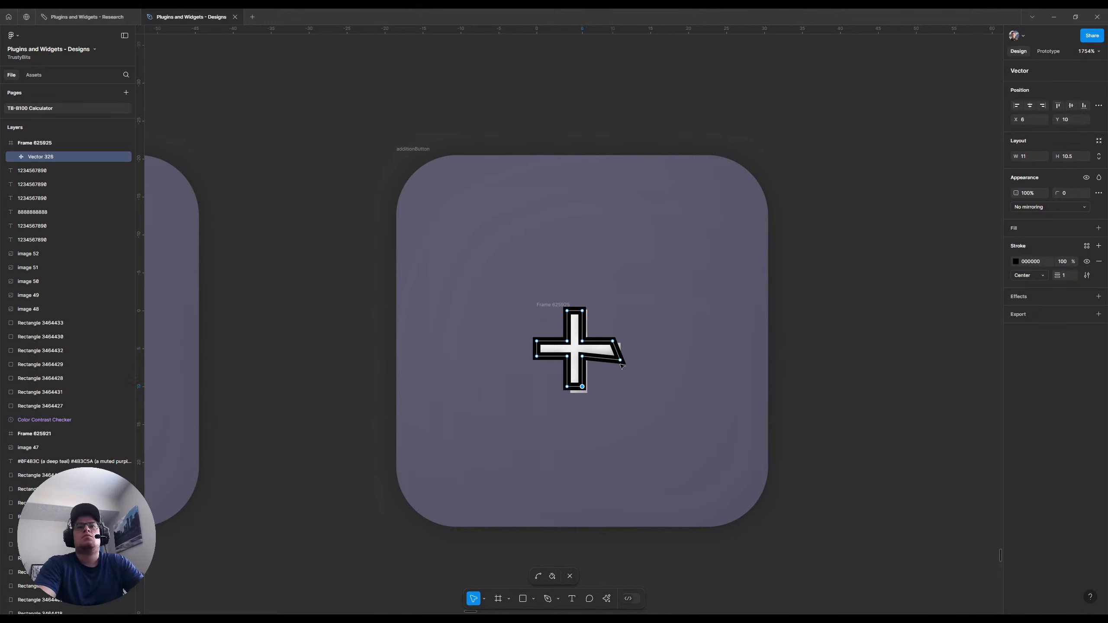
# Move the lower outer point of the plus sign's right arm to X 10, Y 6
pyautogui.click(619, 360)
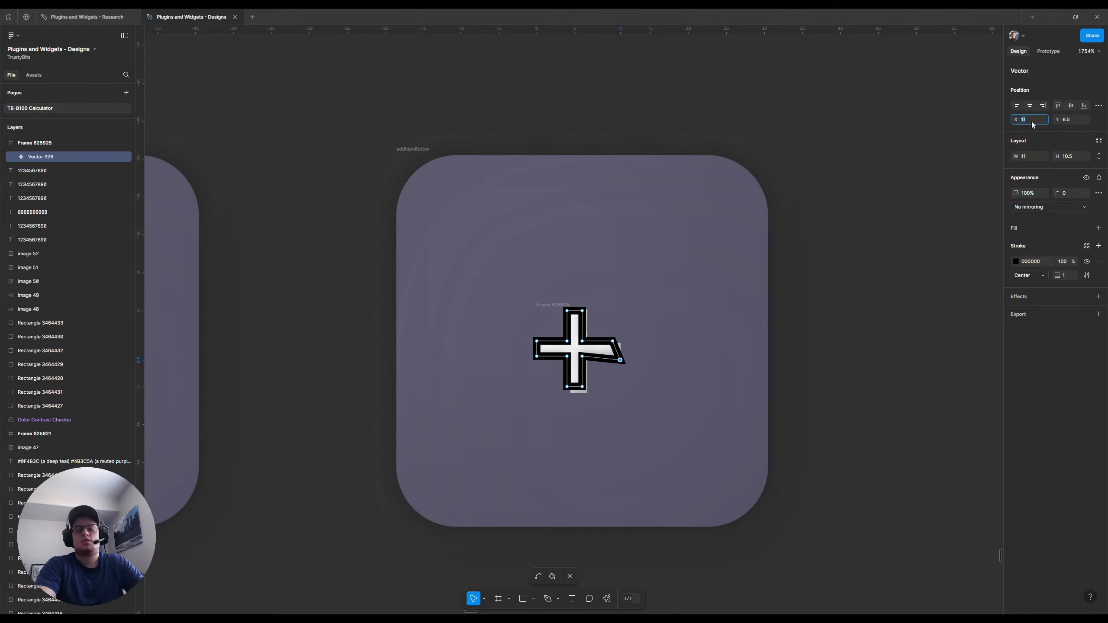
pyautogui.write('10')
pyautogui.press('Tab')
pyautogui.write('6')
pyautogui.press('Return')
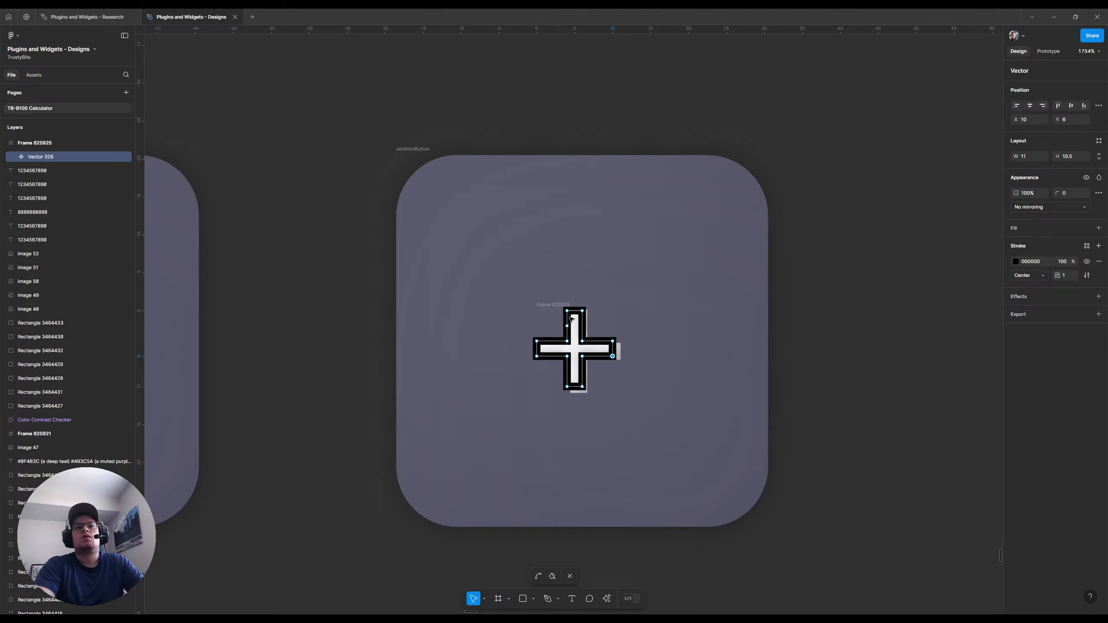
# Set the plus sign's stroke weight to 0
pyautogui.click(1067, 279)
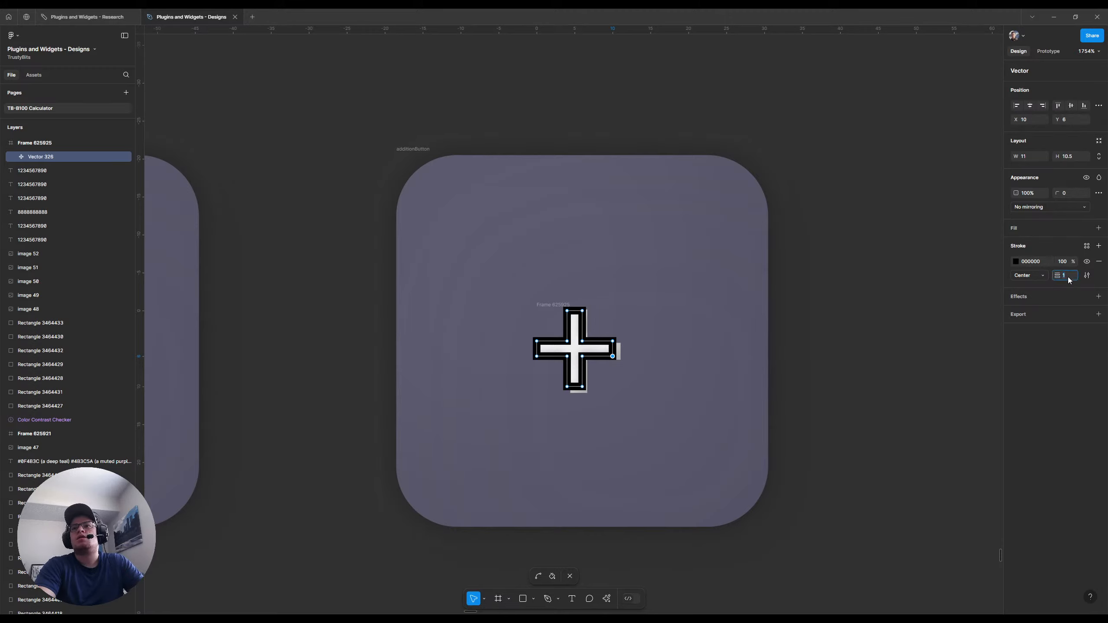
pyautogui.write('0')
pyautogui.press('Return')
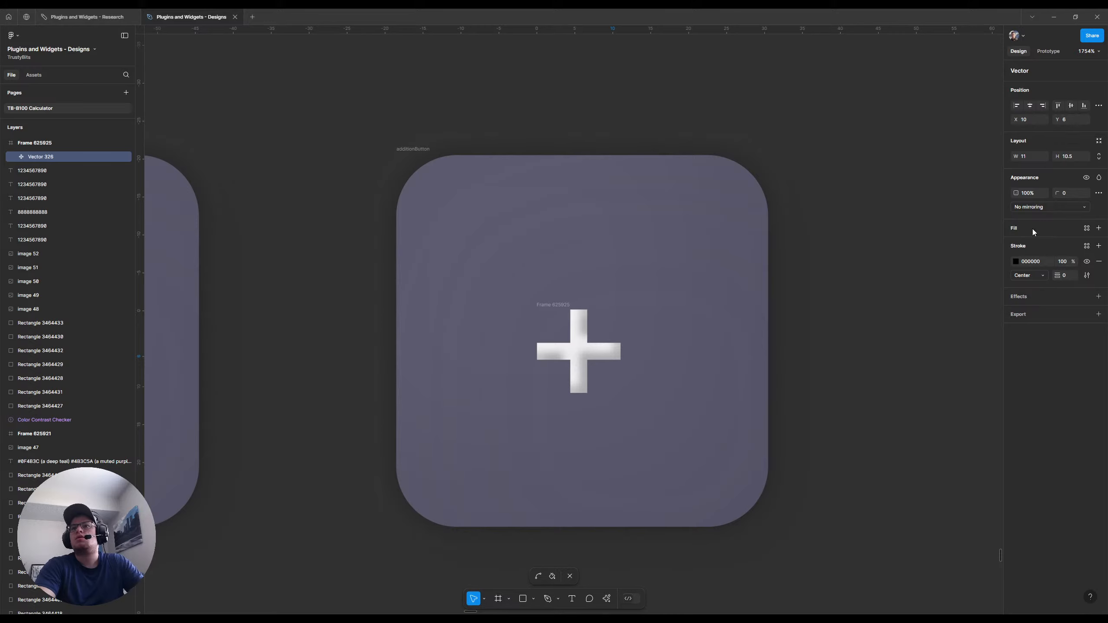
# Add a D9D9D9 fill to the plus sign, and hide its black stroke with the weight set to 1
pyautogui.click(1098, 227)
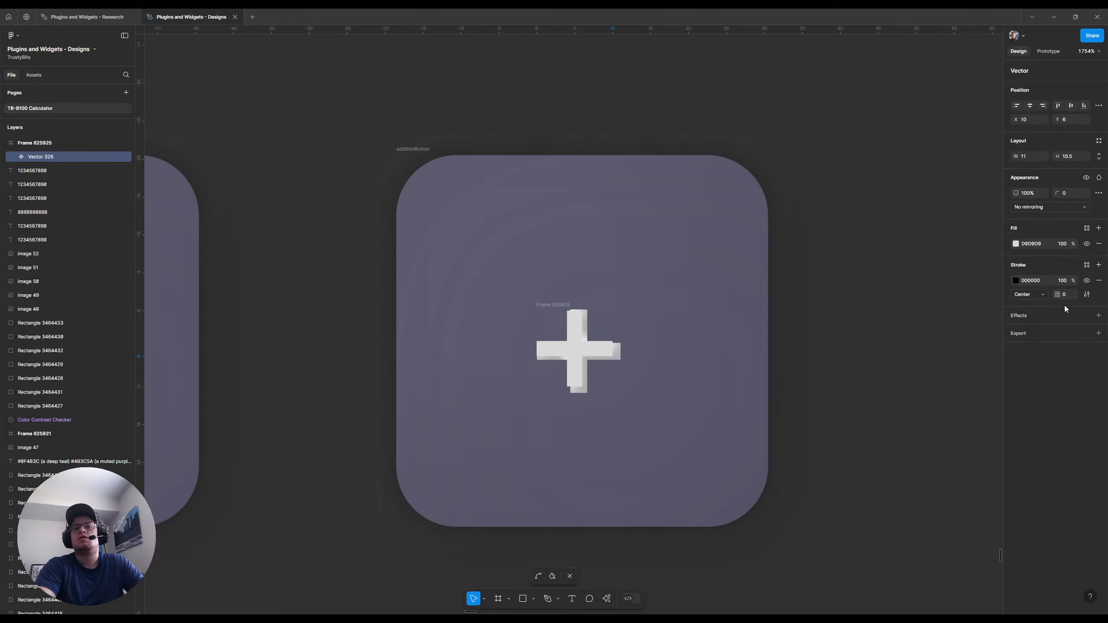
pyautogui.click(1087, 281)
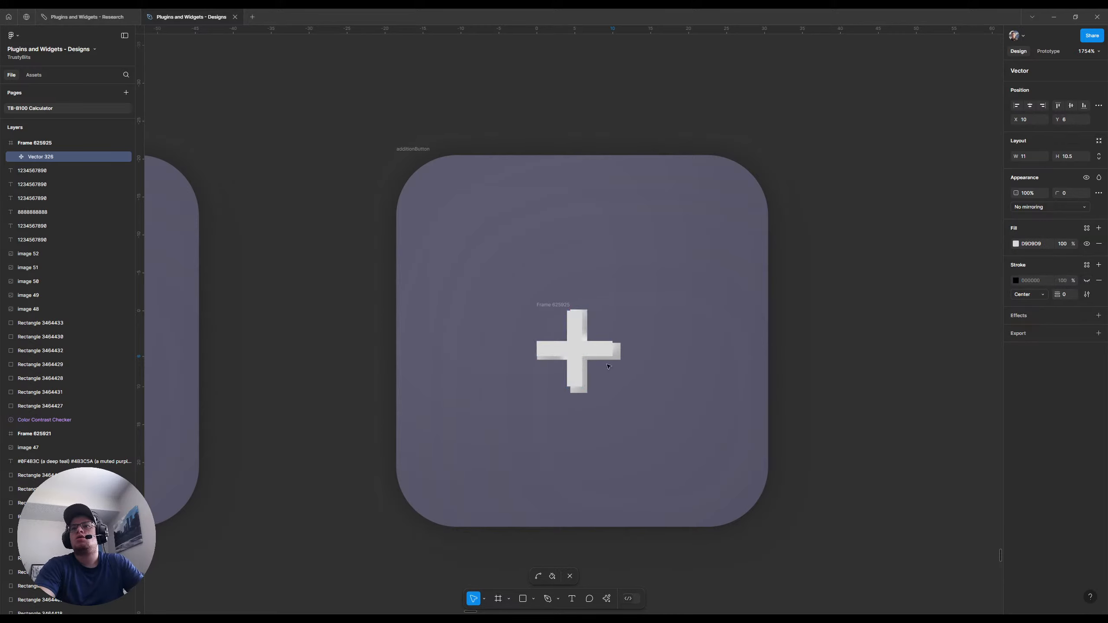
pyautogui.click(1065, 295)
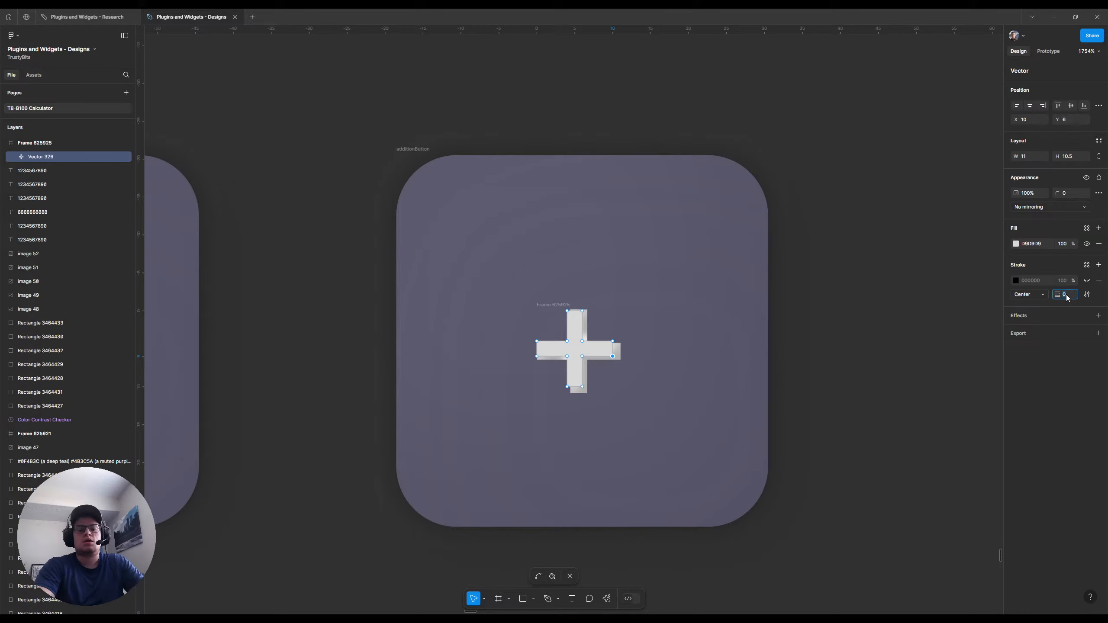
pyautogui.write('1')
pyautogui.press('Return')
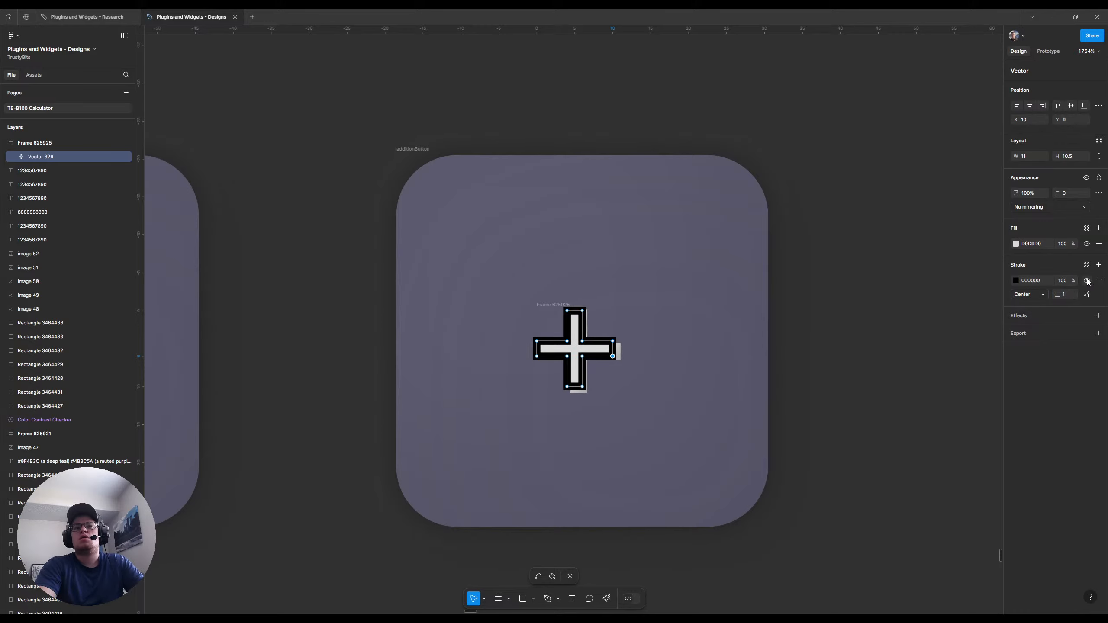
pyautogui.click(1087, 281)
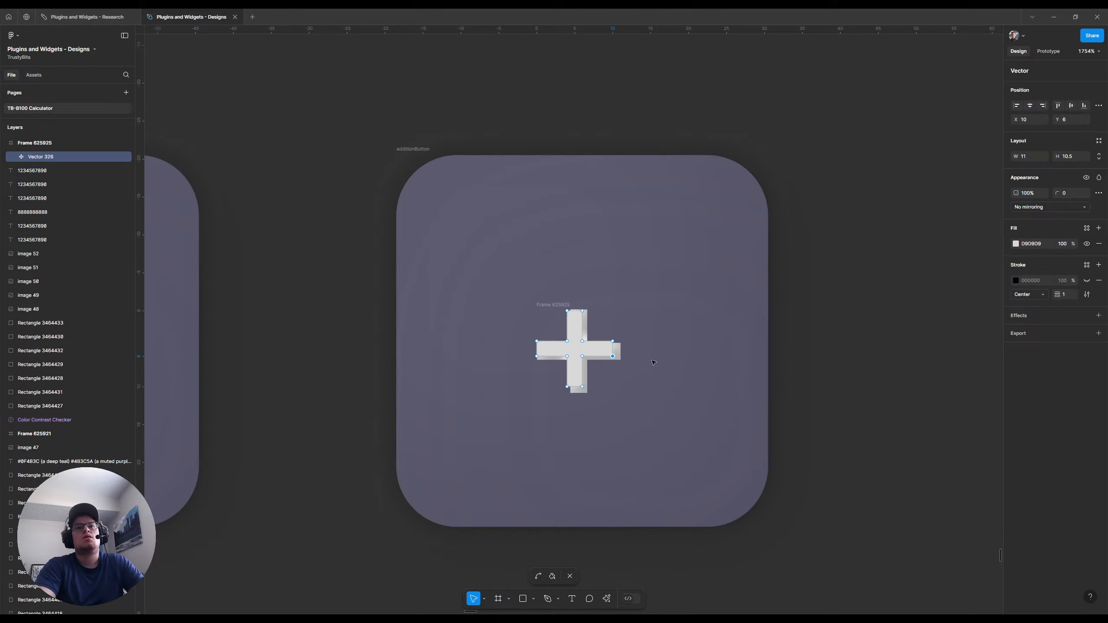
pyautogui.scroll(-5, 653, 363)
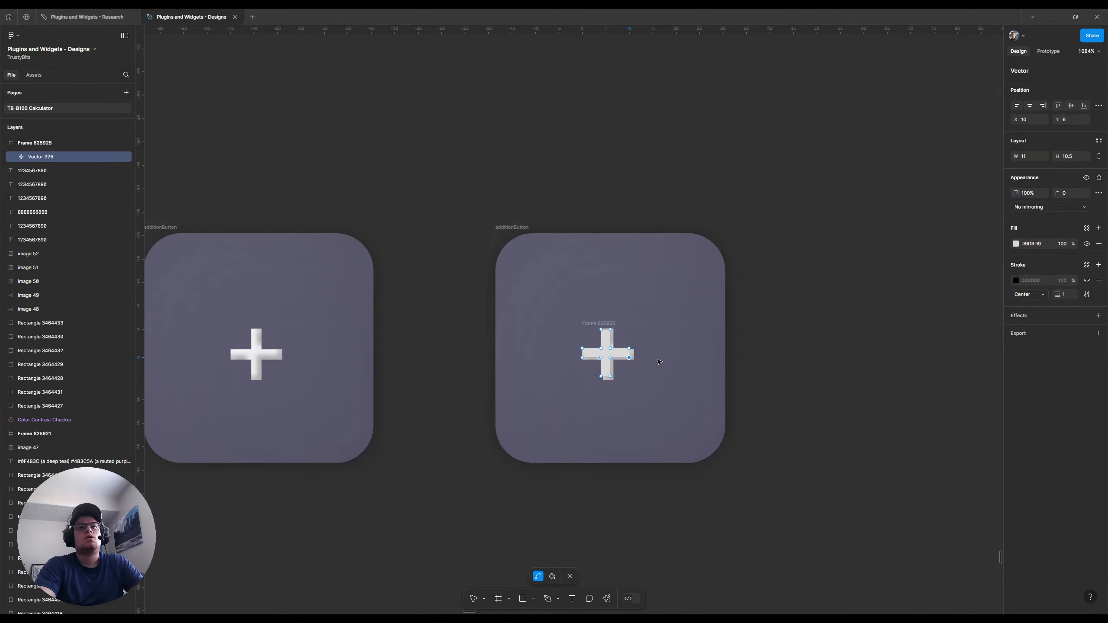
pyautogui.press('v')
pyautogui.hscroll(-3, 659, 362)
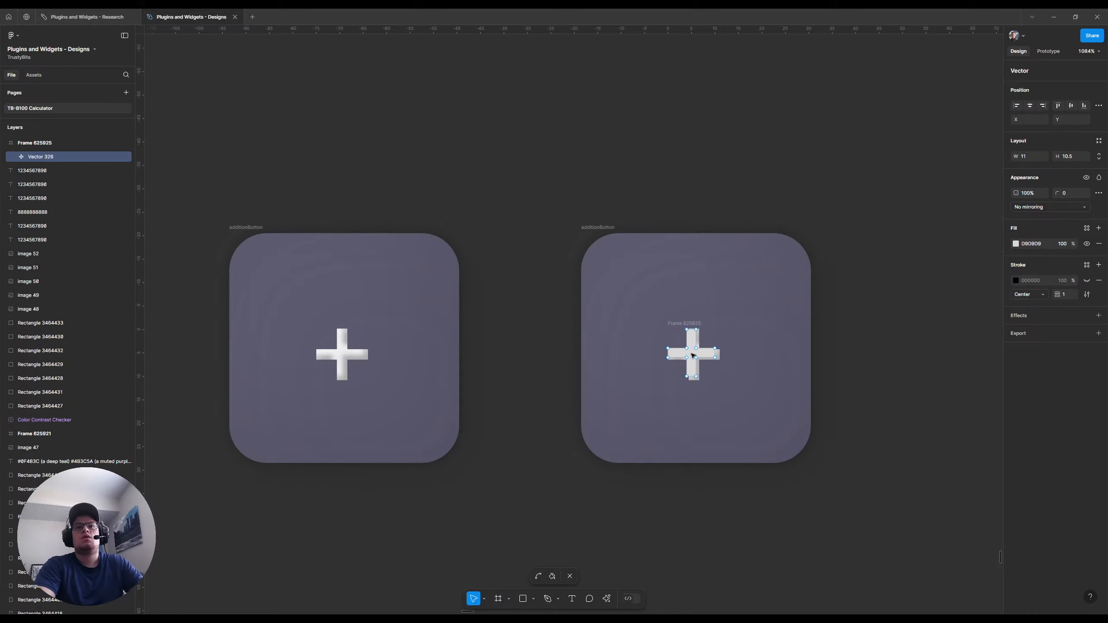
# Move the drawn plus sign out of its frame onto the empty canvas beside the second addition button
pyautogui.press('Escape')
pyautogui.moveTo(710, 354); pyautogui.dragTo(848, 351)
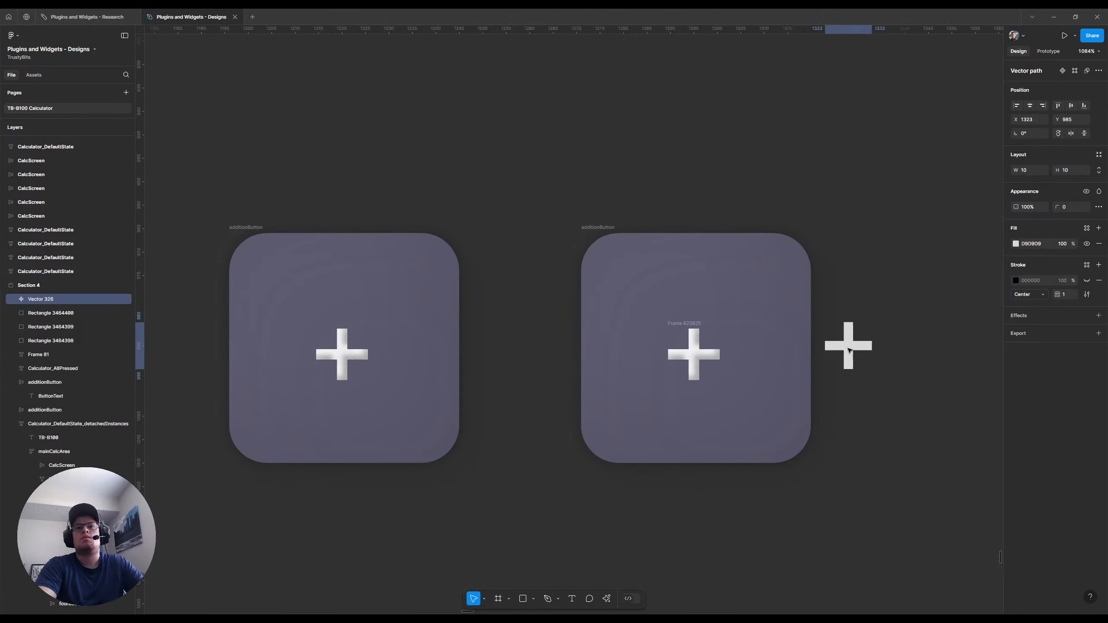
pyautogui.click(688, 358)
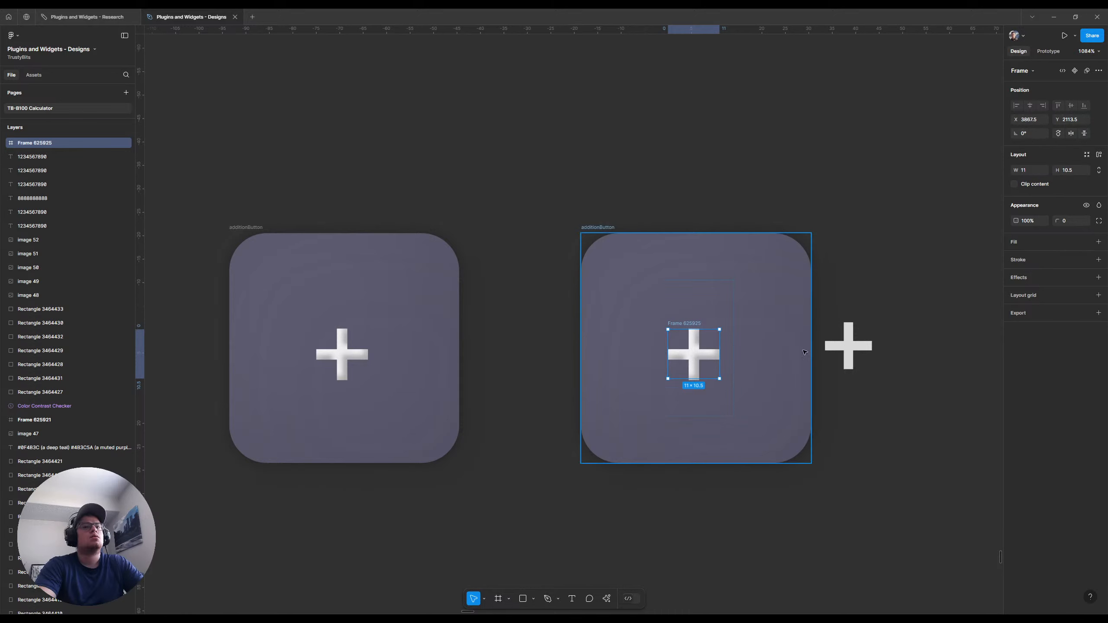
pyautogui.click(850, 346)
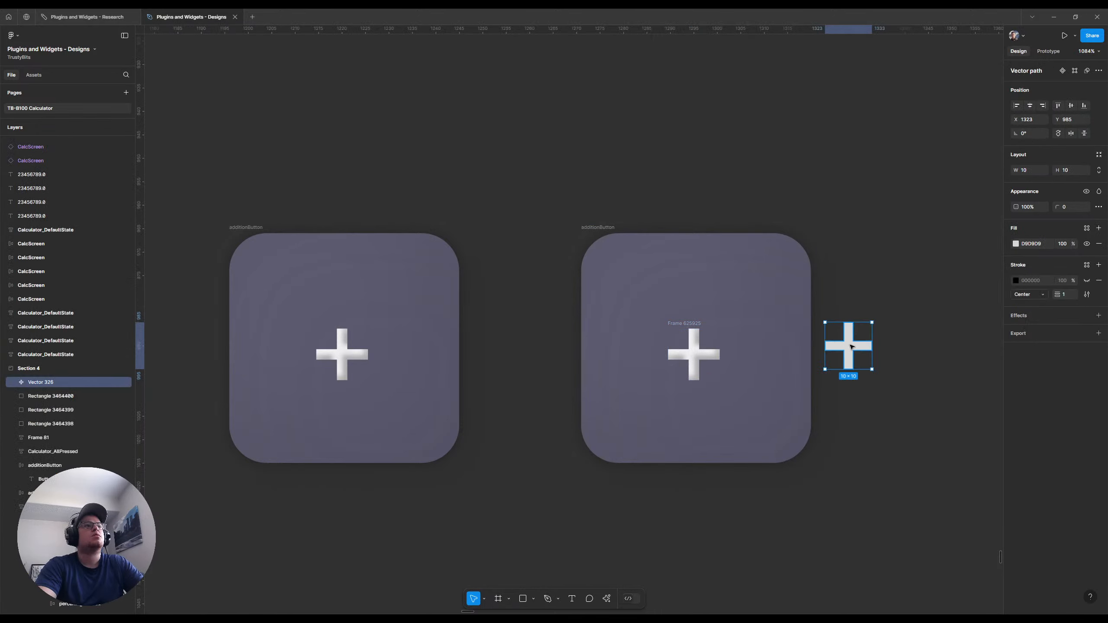
# Delete the leftover frame and the text plus sign from the second addition button
pyautogui.click(707, 360)
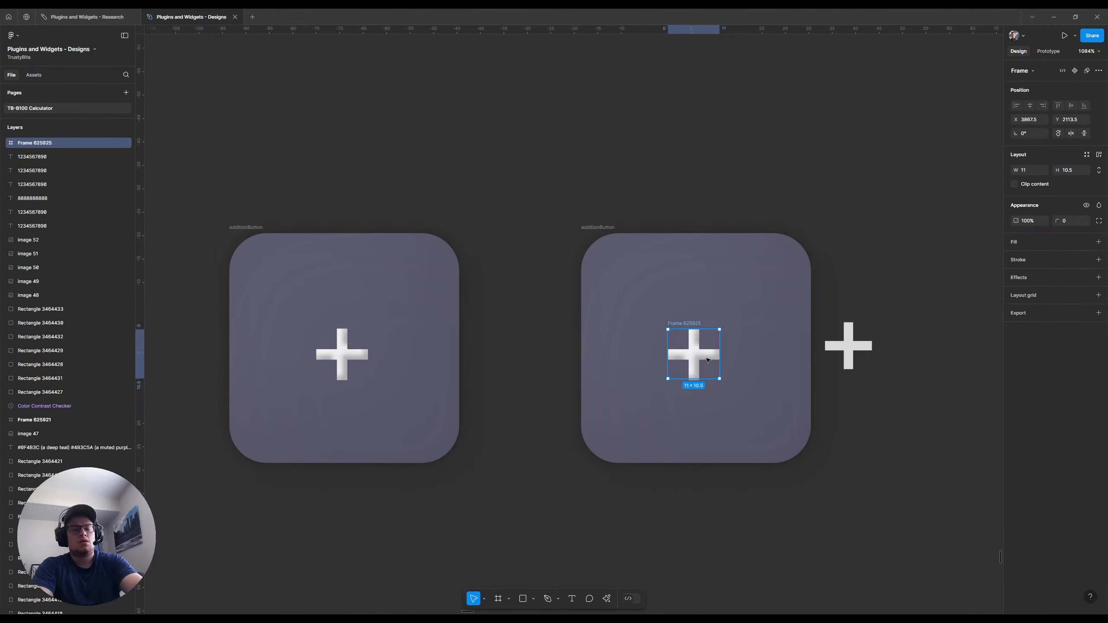
pyautogui.press('Delete')
pyautogui.click(696, 358)
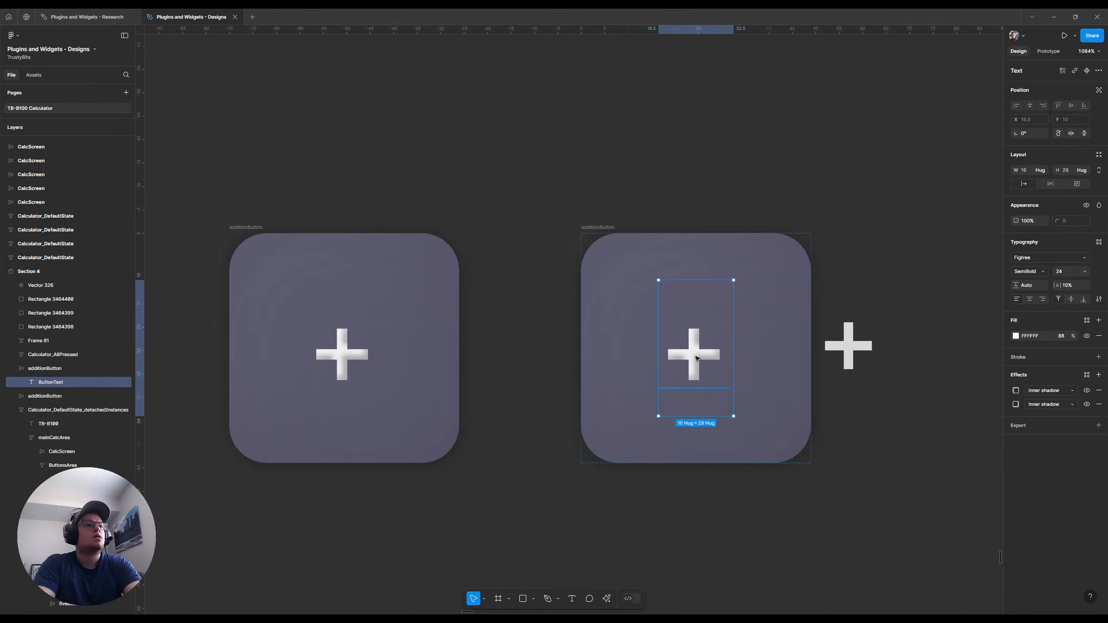
pyautogui.press('Delete')
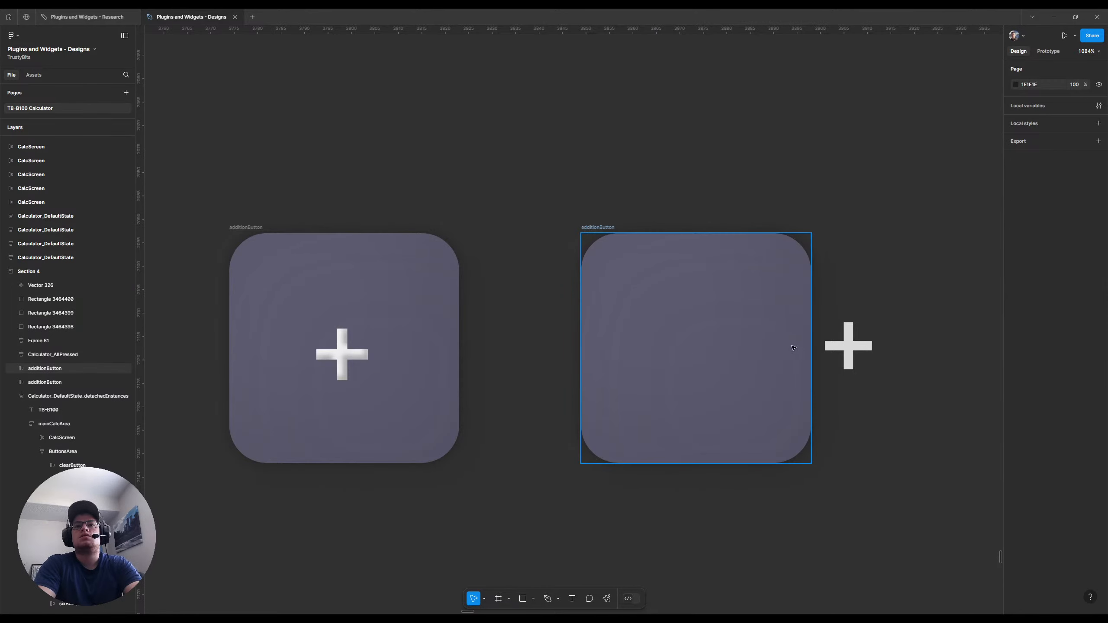
# Place the vector plus sign inside the second addition button's auto layout
pyautogui.moveTo(844, 347); pyautogui.dragTo(715, 358)
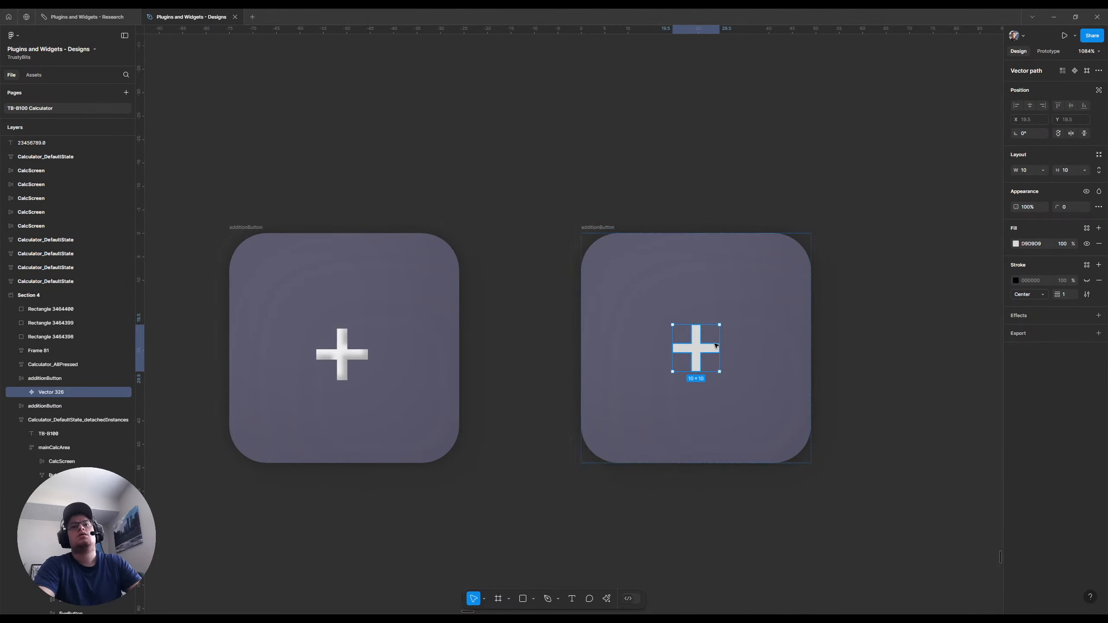
pyautogui.click(672, 273)
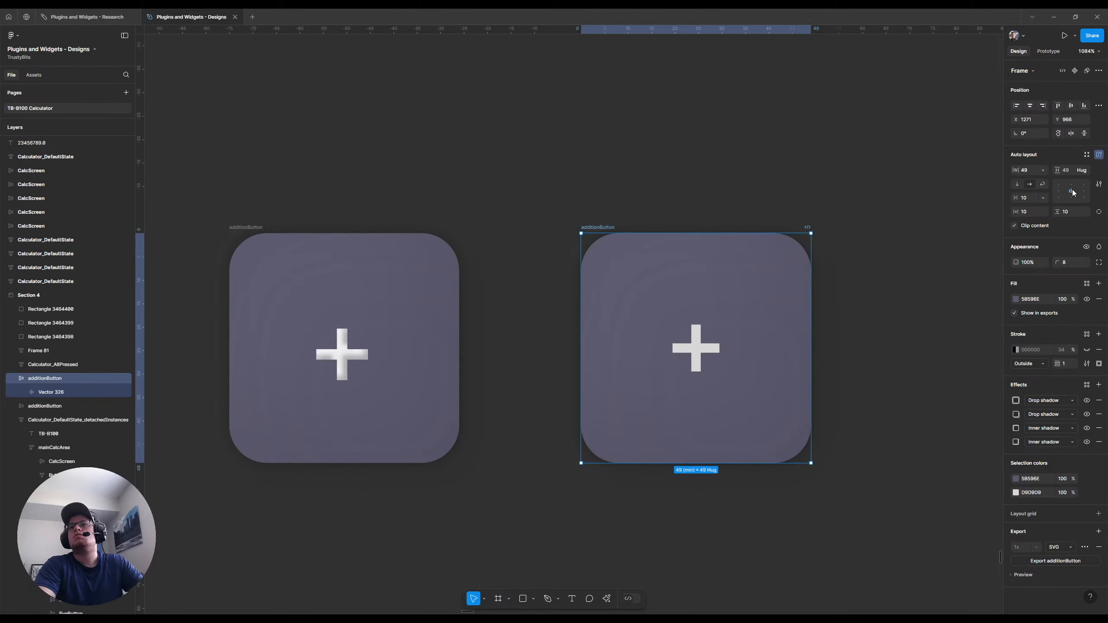
# Scale the vector plus sign by 2x and compare it with the other calculator buttons
pyautogui.click(700, 354)
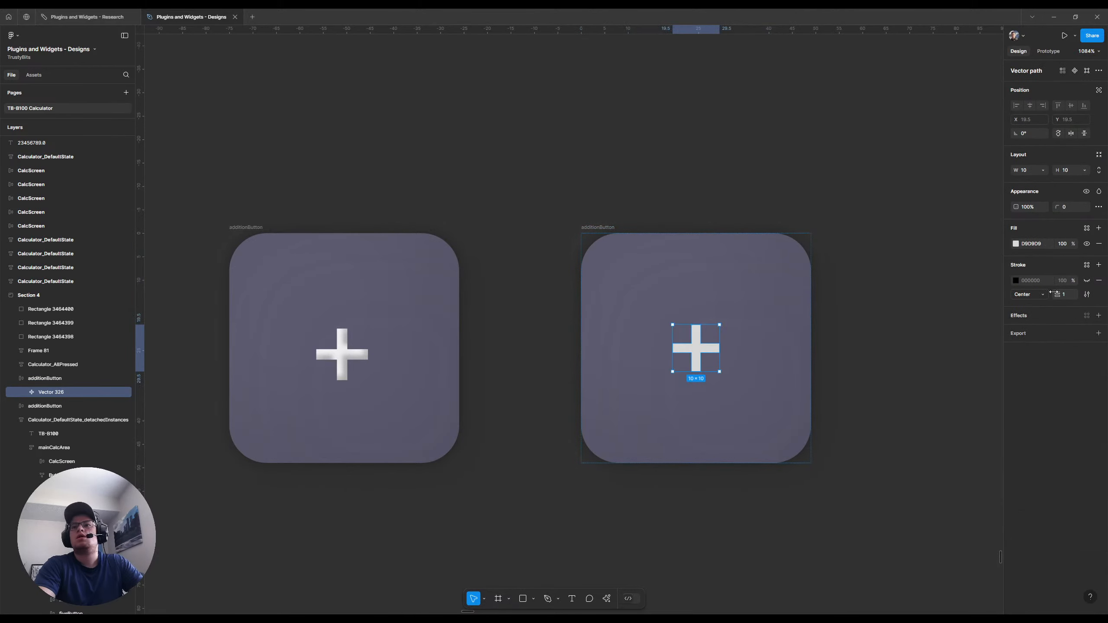
pyautogui.press('k')
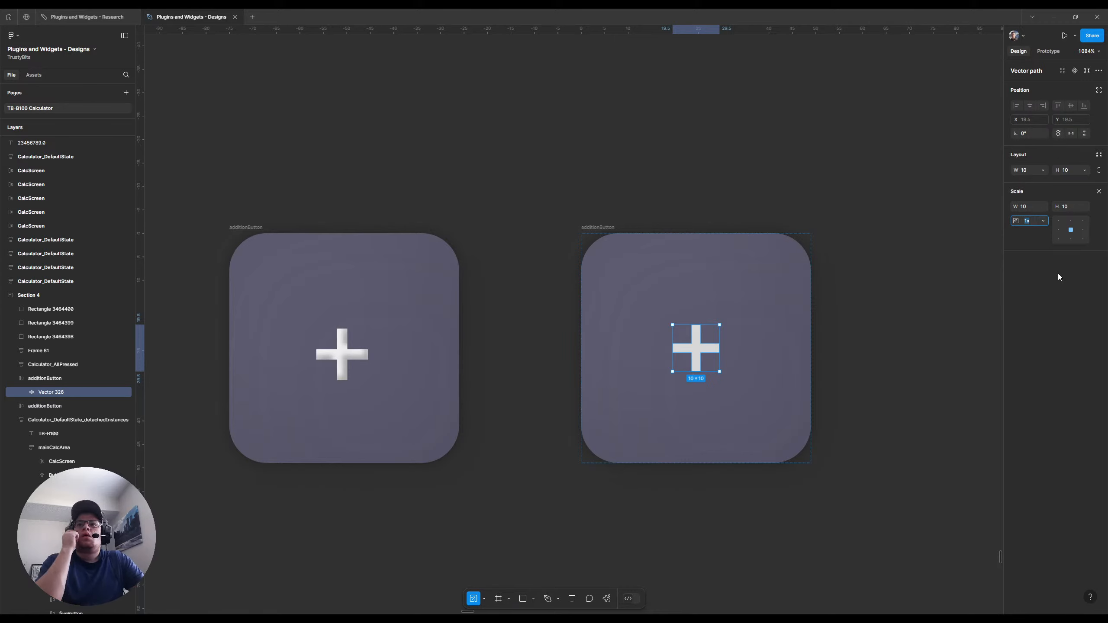
pyautogui.write('2')
pyautogui.press('Return')
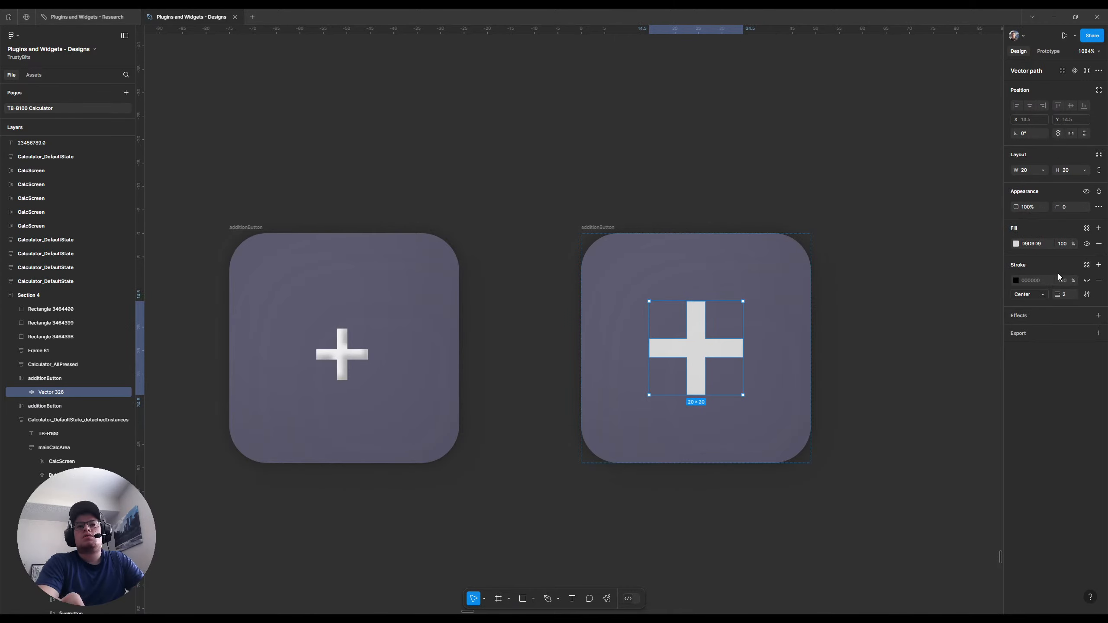
pyautogui.scroll(-10, 804, 291)
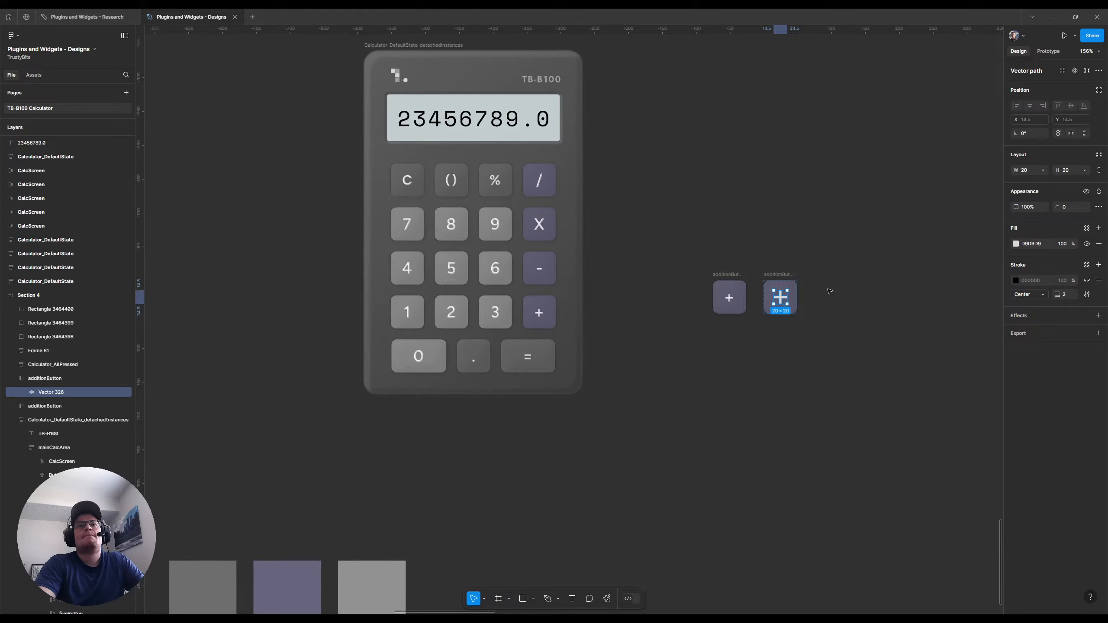
pyautogui.scroll(4, 828, 291)
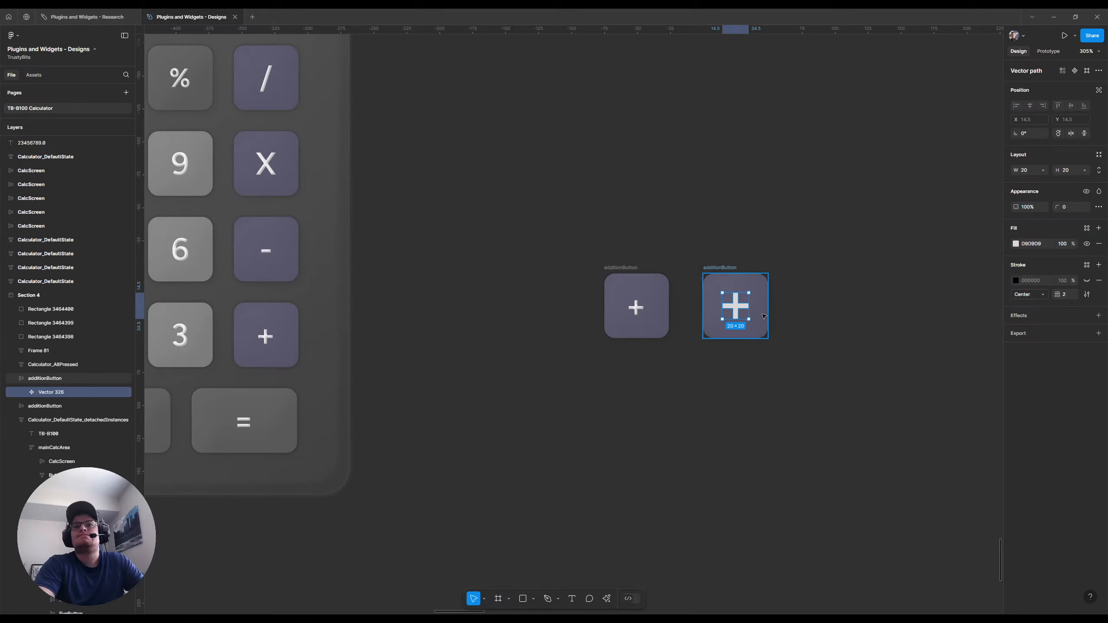
# Set the vector plus sign's fill to FFFFFF at 76% opacity
pyautogui.scroll(4, 781, 312)
pyautogui.scroll(1, 872, 306)
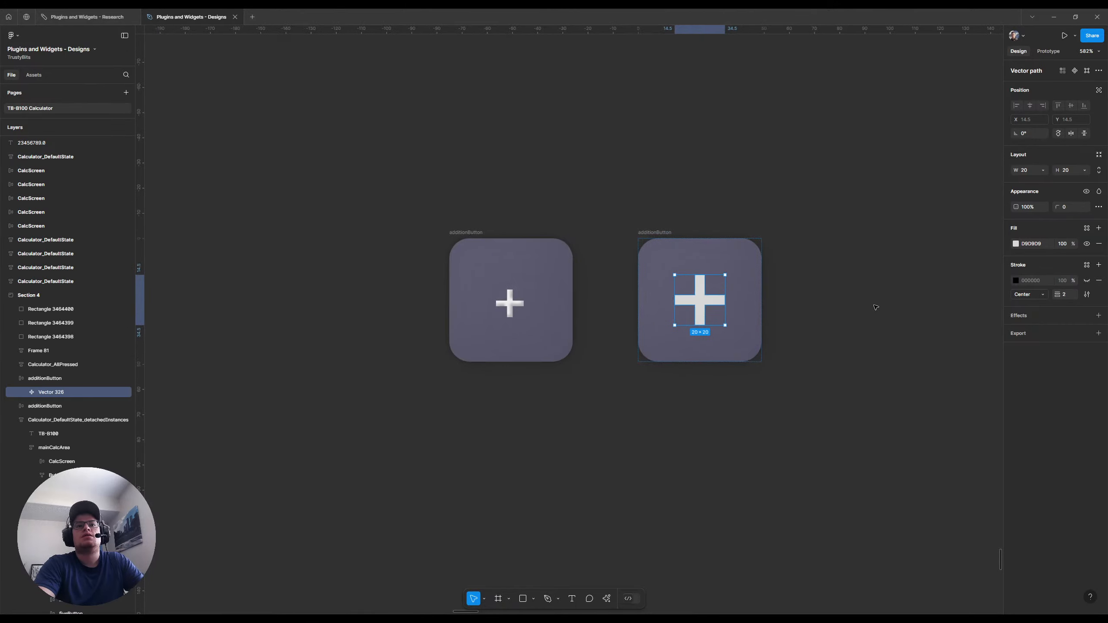
pyautogui.click(1025, 244)
pyautogui.write('FFFFFF')
pyautogui.press('Return')
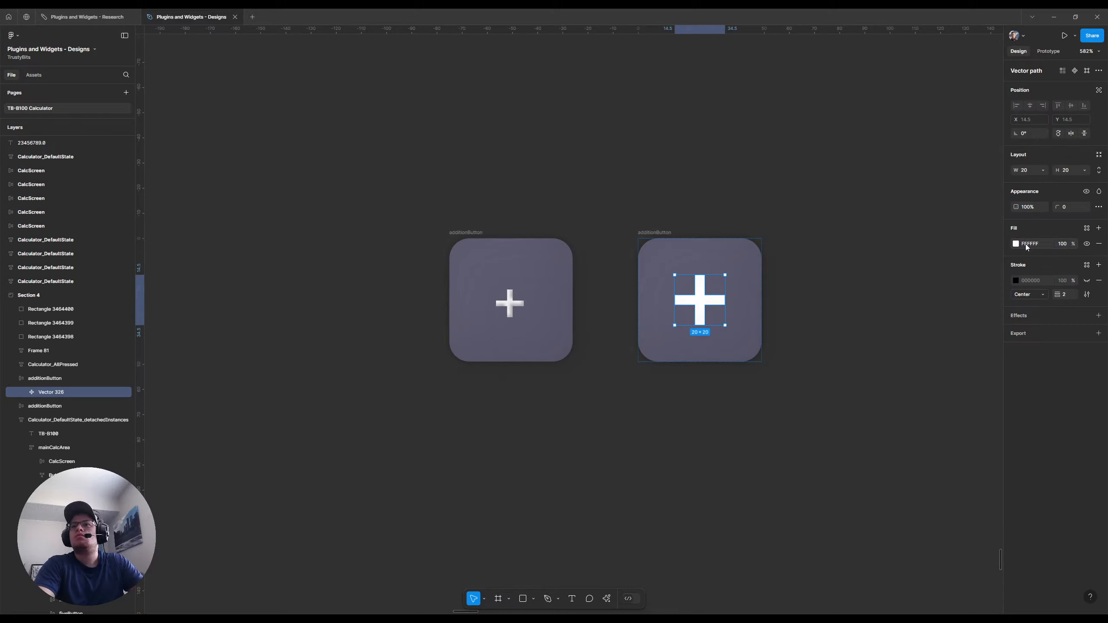
pyautogui.click(1061, 244)
pyautogui.write('76')
pyautogui.press('Return')
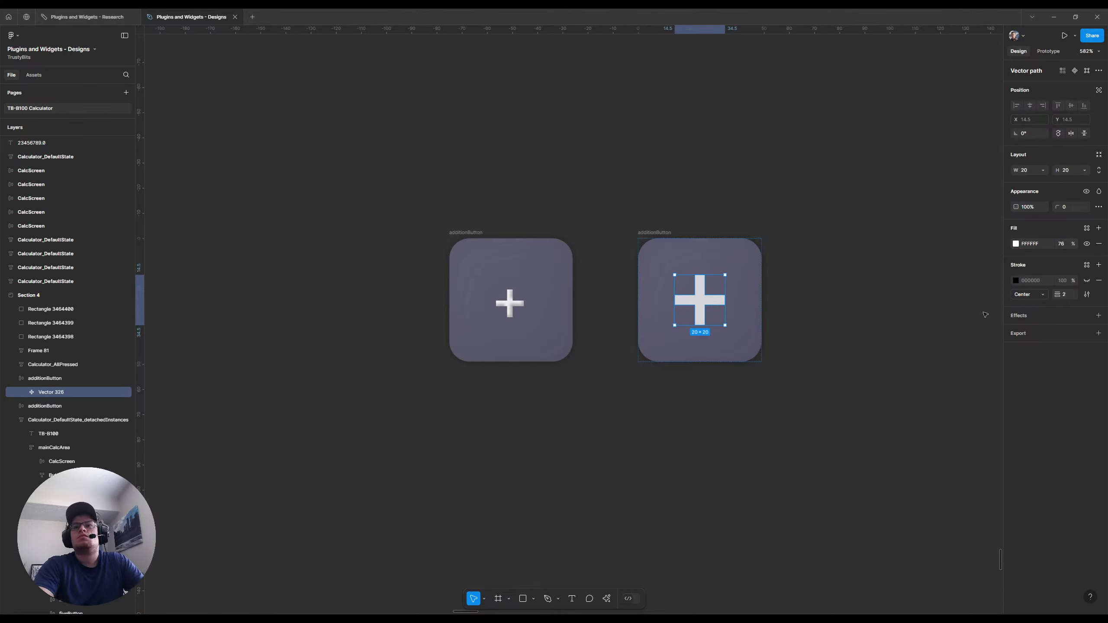
# Add an inner shadow to the vector plus sign with its offset at X 2, Y 2
pyautogui.click(1098, 315)
pyautogui.click(1034, 330)
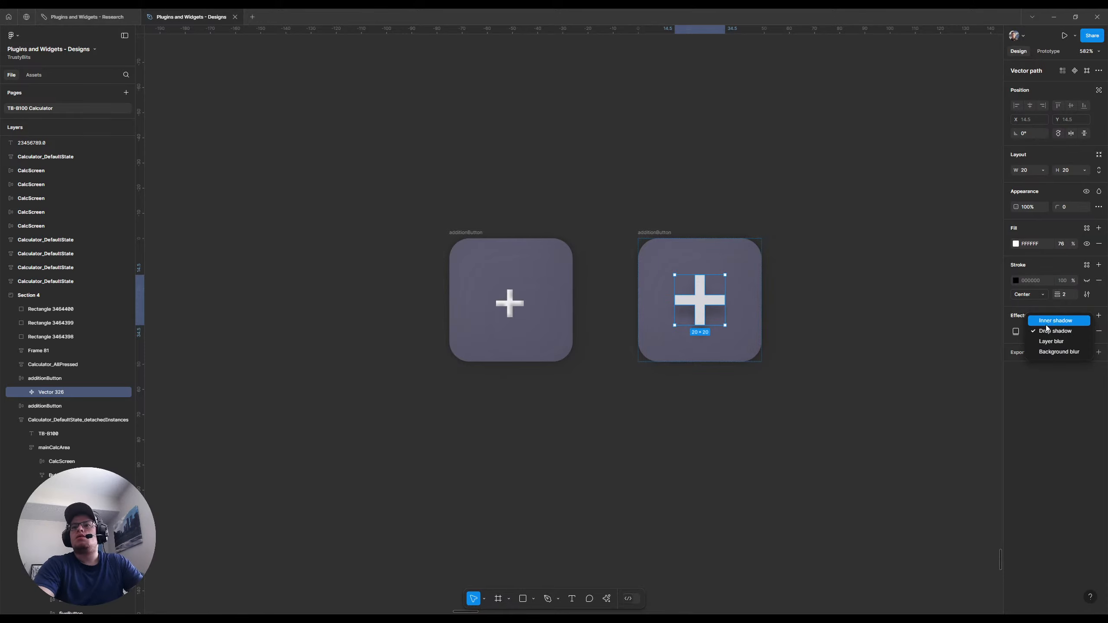
pyautogui.click(1047, 321)
pyautogui.click(1017, 331)
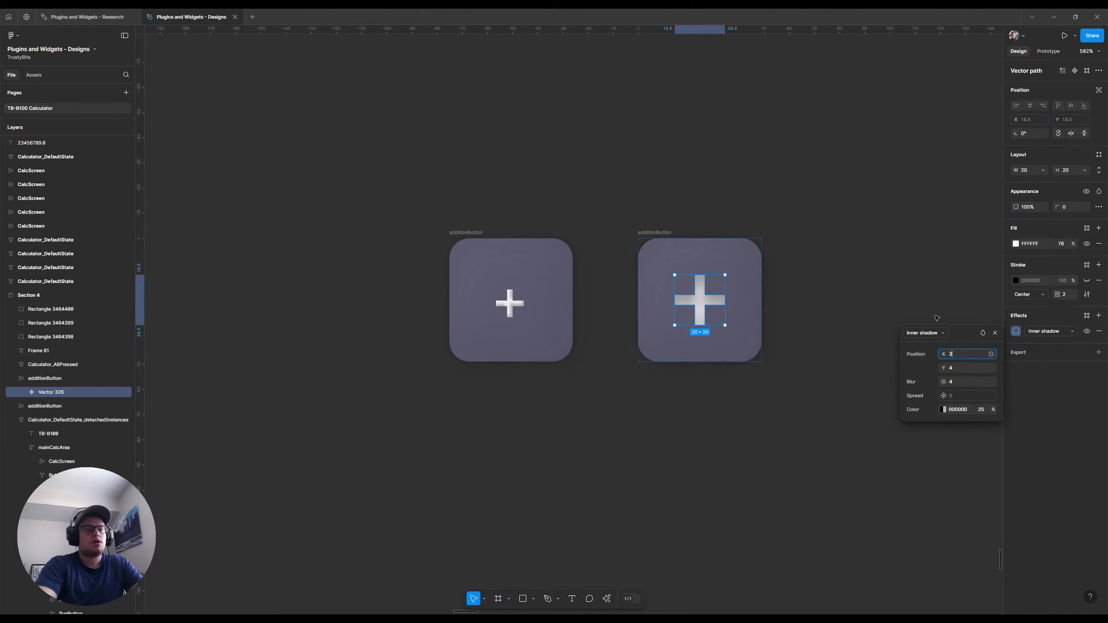
pyautogui.press('Tab')
pyautogui.press('Tab')
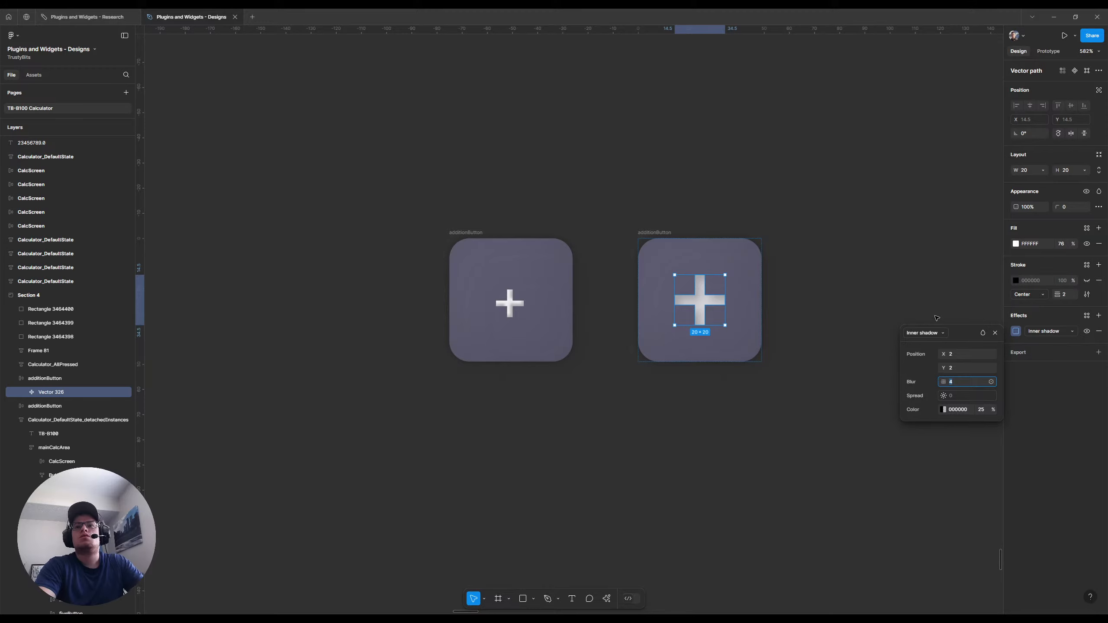
# Set the inner shadow's offset to X -2, Y -2 and its blur to 2
pyautogui.click(963, 354)
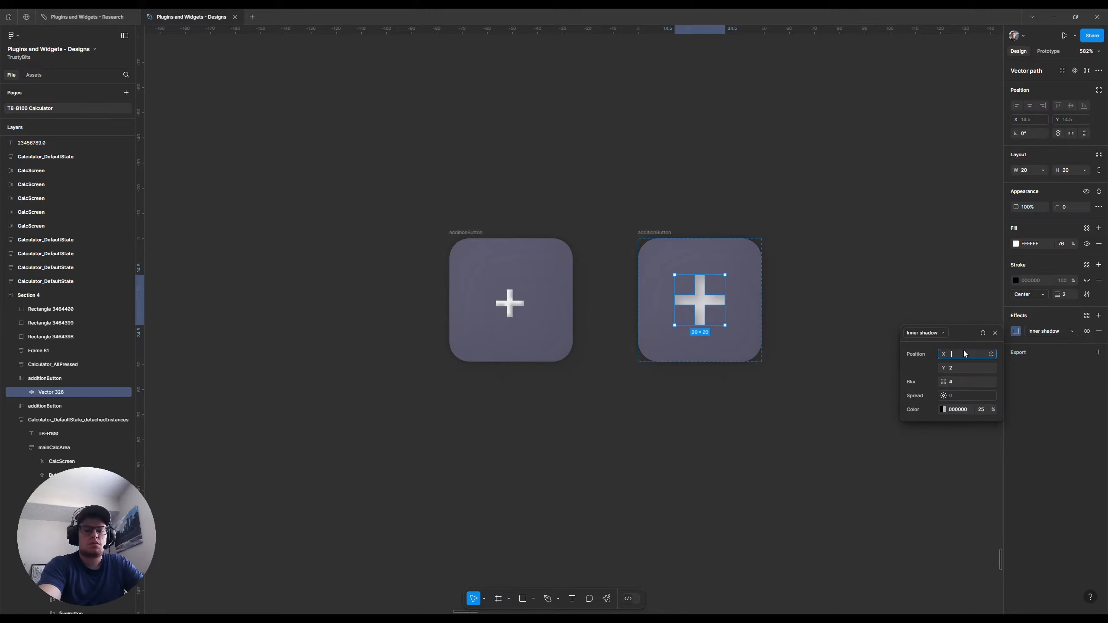
pyautogui.press('Tab')
pyautogui.write('-5')
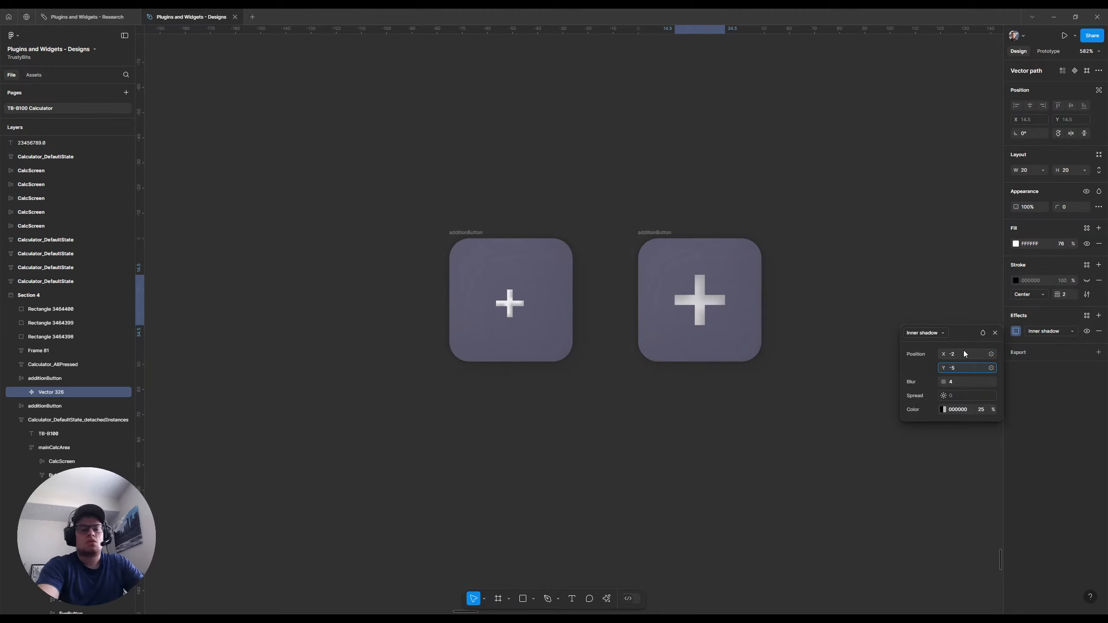
pyautogui.press('BackSpace')
pyautogui.write('2')
pyautogui.press('Tab')
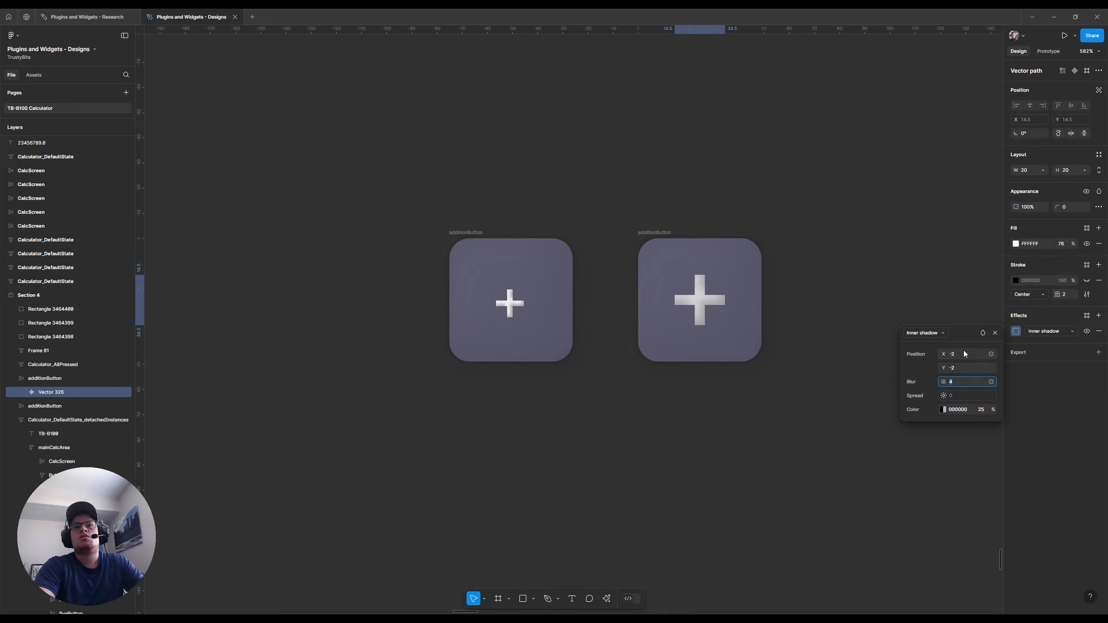
pyautogui.write('2')
pyautogui.press('Return')
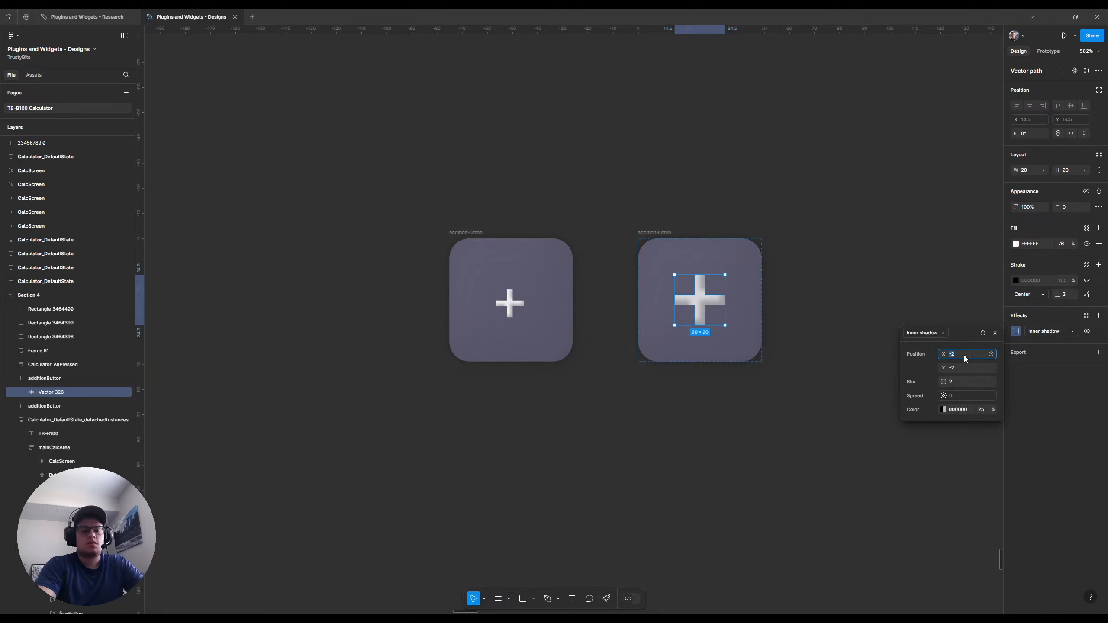
# Set the inner shadow's offset to X -1, Y -1 and its blur to 1
pyautogui.click(964, 356)
pyautogui.write('-1')
pyautogui.press('Tab')
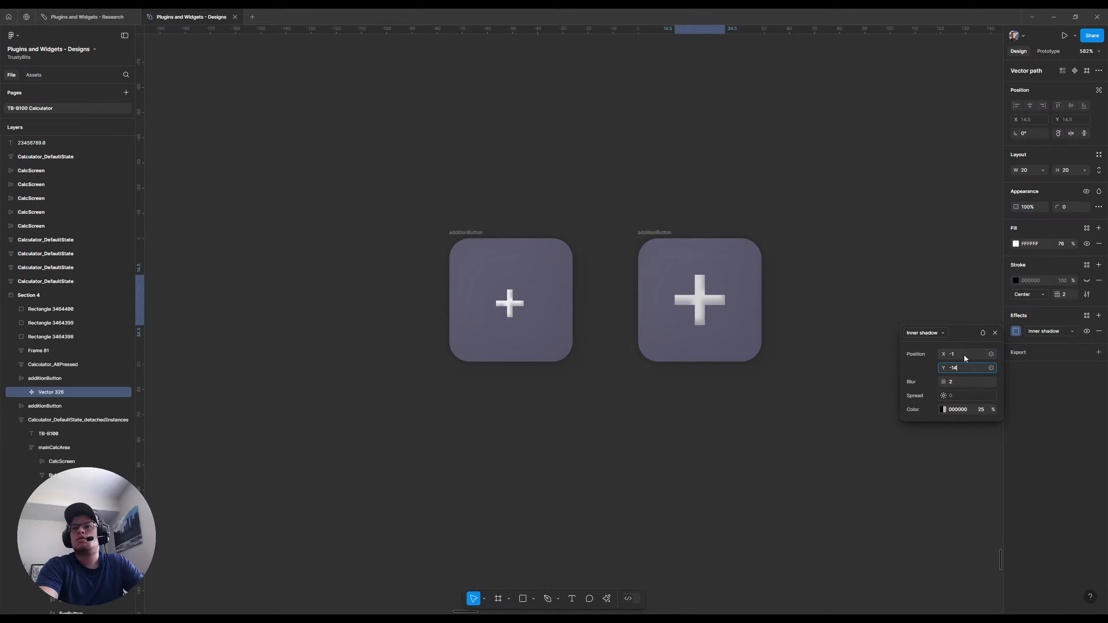
pyautogui.write('-14')
pyautogui.press('BackSpace')
pyautogui.press('Tab')
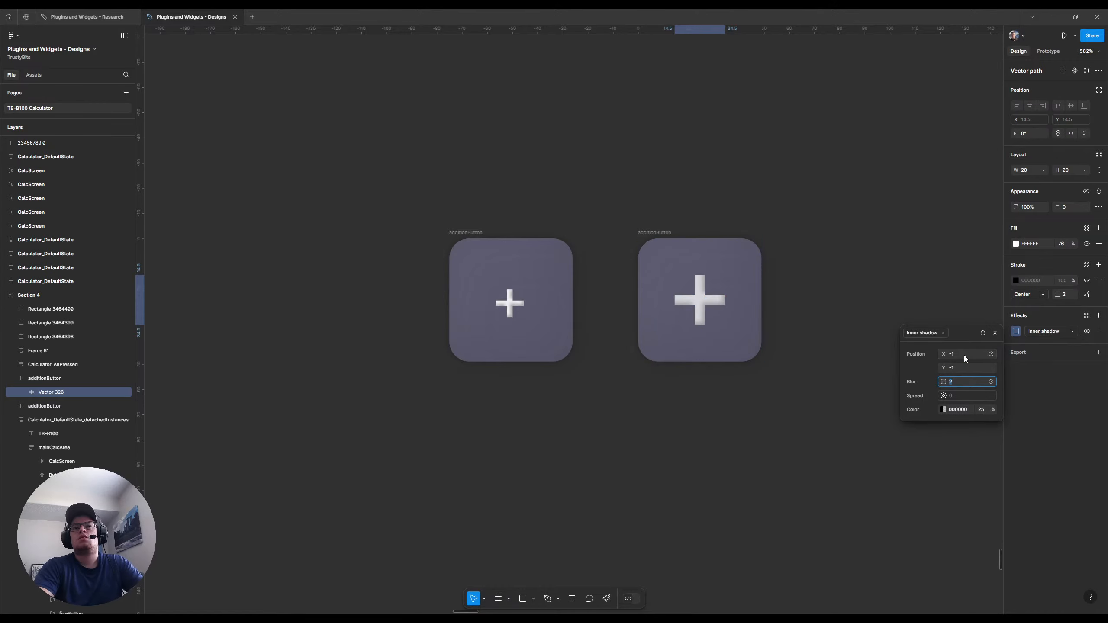
pyautogui.press('Return')
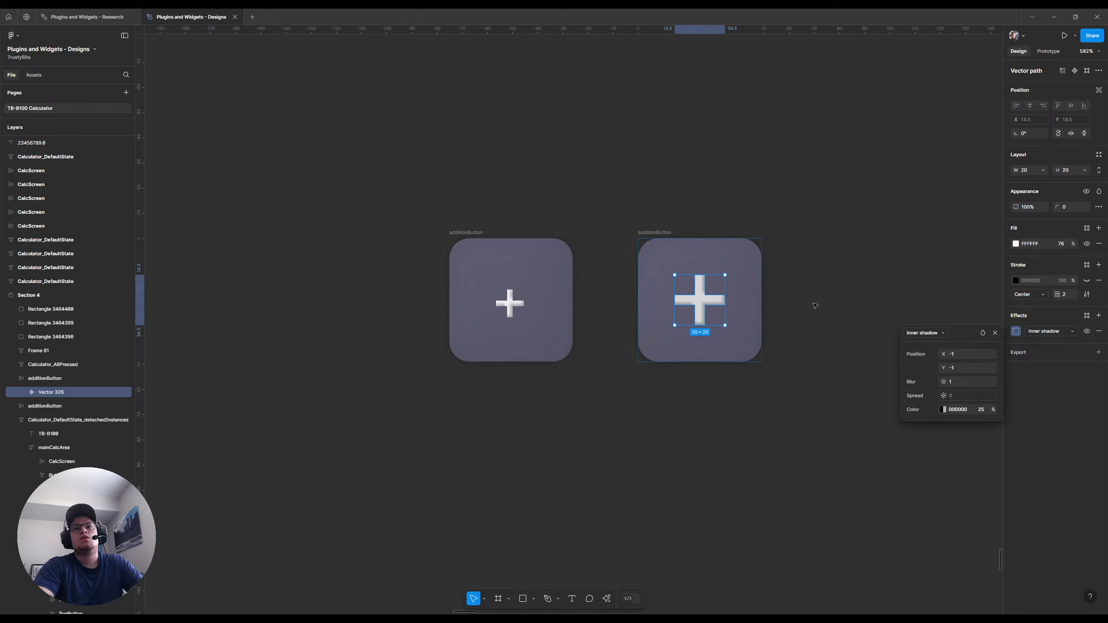
# Add a second inner shadow to the plus sign and change its color to FFFFFF
pyautogui.click(1098, 316)
pyautogui.click(1032, 330)
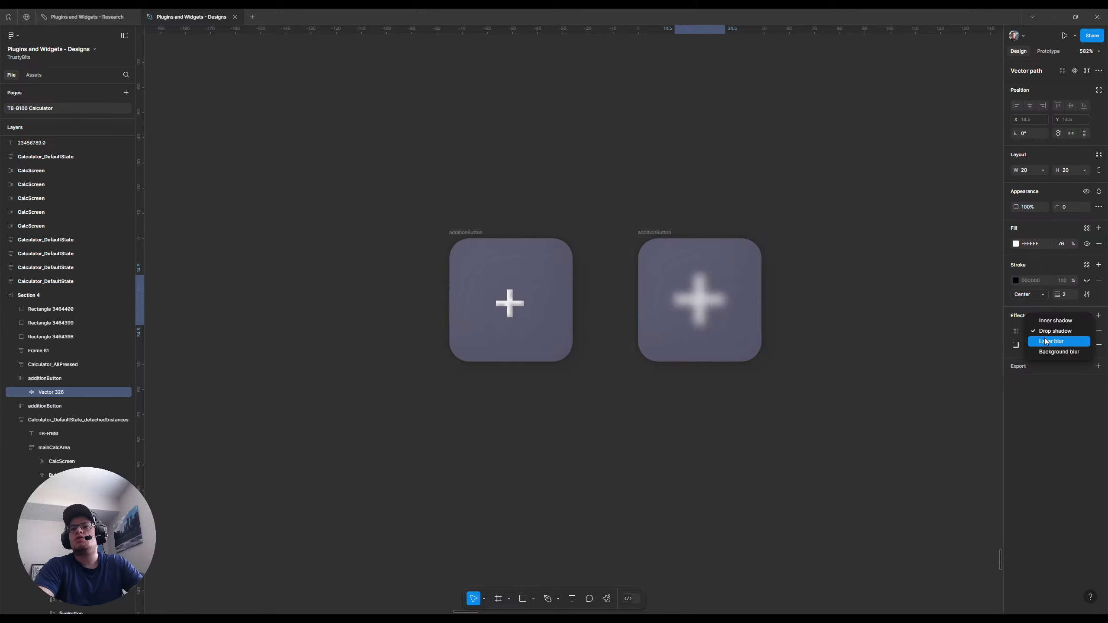
pyautogui.click(1018, 331)
pyautogui.click(1015, 331)
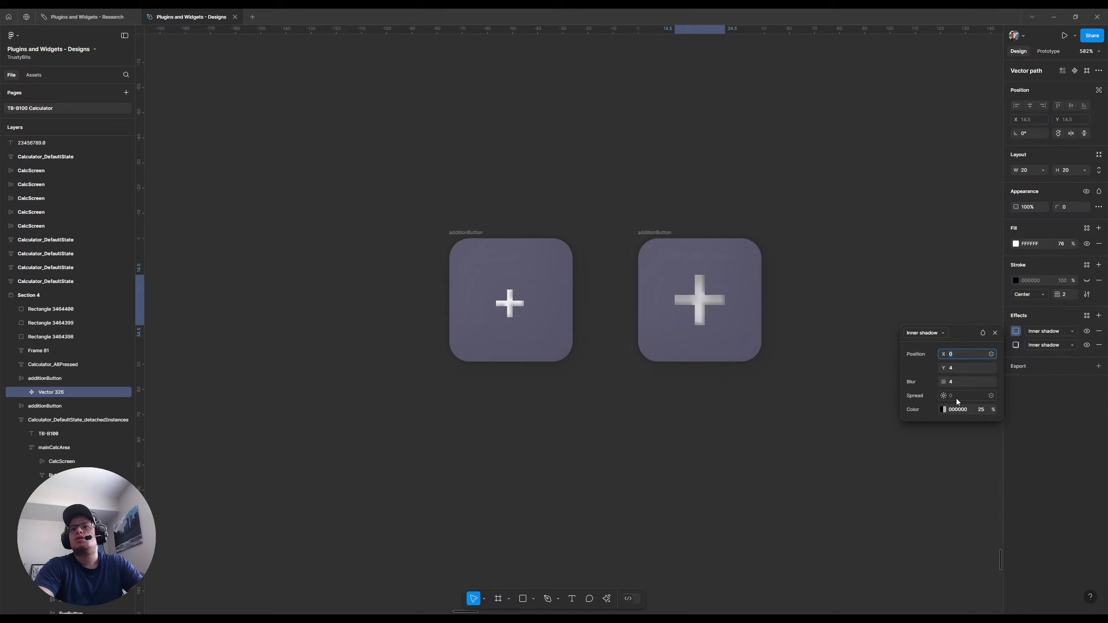
pyautogui.click(943, 409)
pyautogui.moveTo(836, 466); pyautogui.dragTo(755, 384)
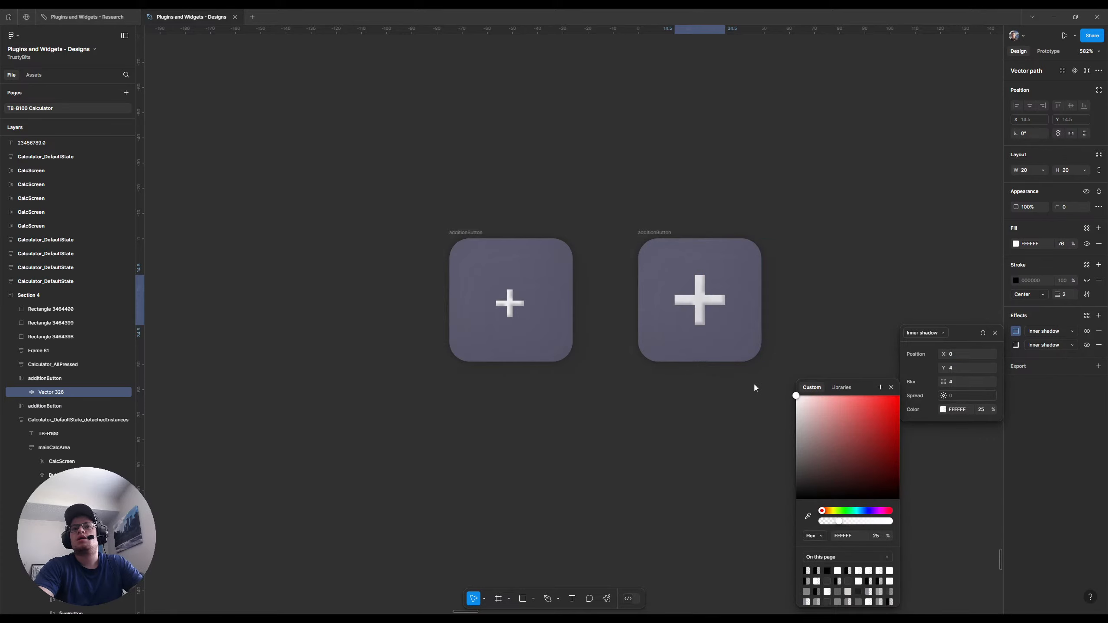
pyautogui.click(891, 388)
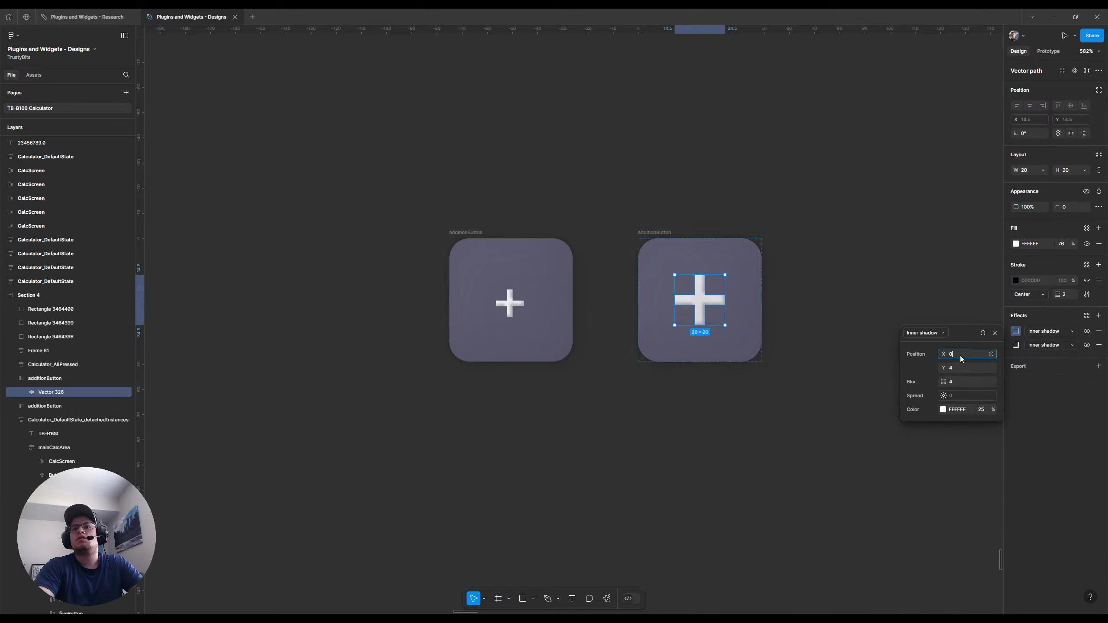
# Set the white inner shadow's offset to X 1, Y 1 and its blur to 1
pyautogui.press('BackSpace')
pyautogui.write('1')
pyautogui.press('Tab')
pyautogui.write('1')
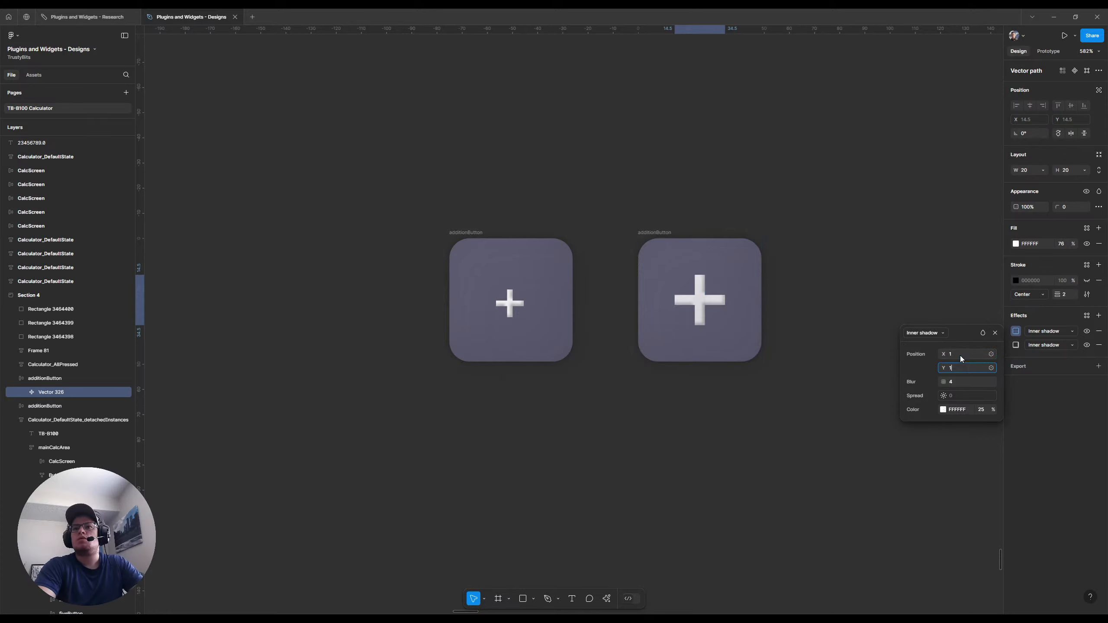
pyautogui.press('Tab')
pyautogui.write('1')
pyautogui.press('Return')
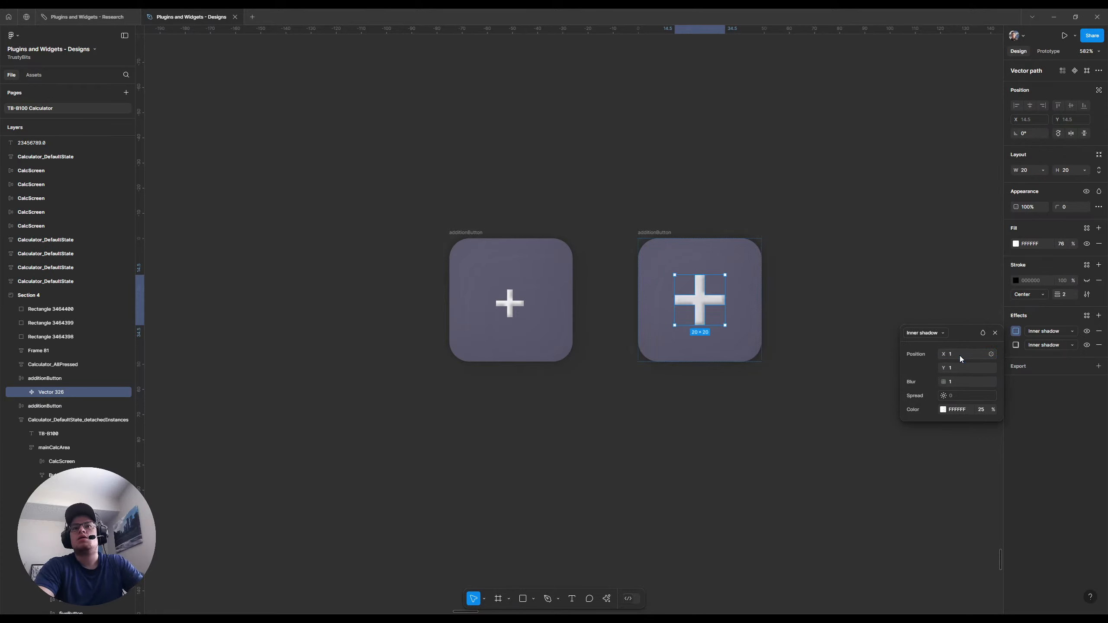
# Hide and show the white inner shadow repeatedly to compare the plus sign with and without it
pyautogui.click(1087, 331)
pyautogui.click(1086, 331)
pyautogui.click(1087, 332)
pyautogui.click(1087, 331)
pyautogui.click(1088, 333)
pyautogui.click(1088, 332)
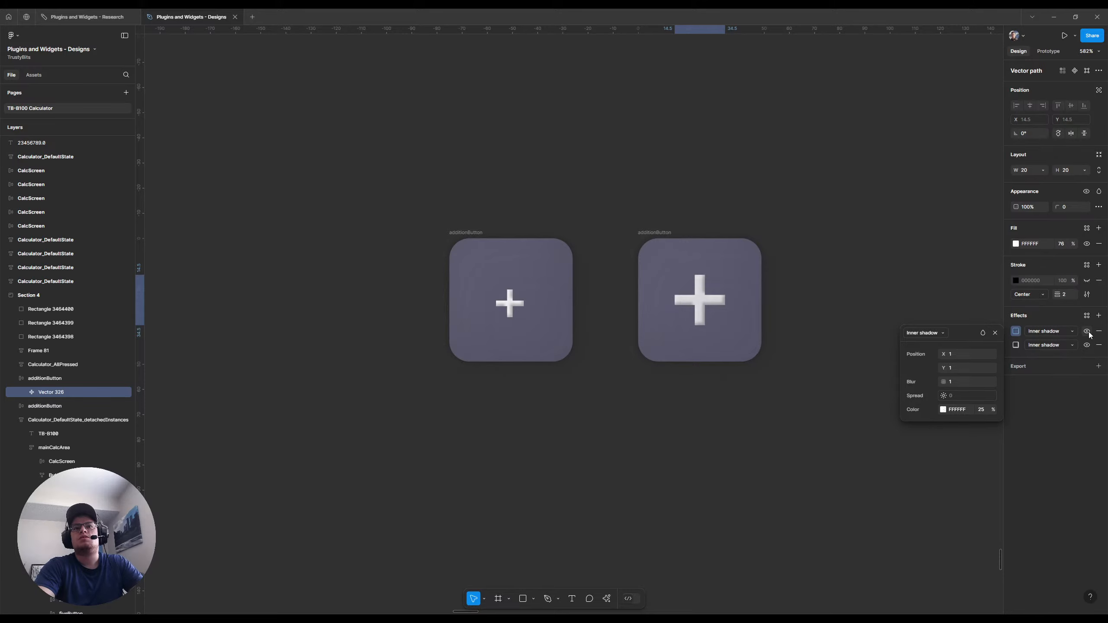
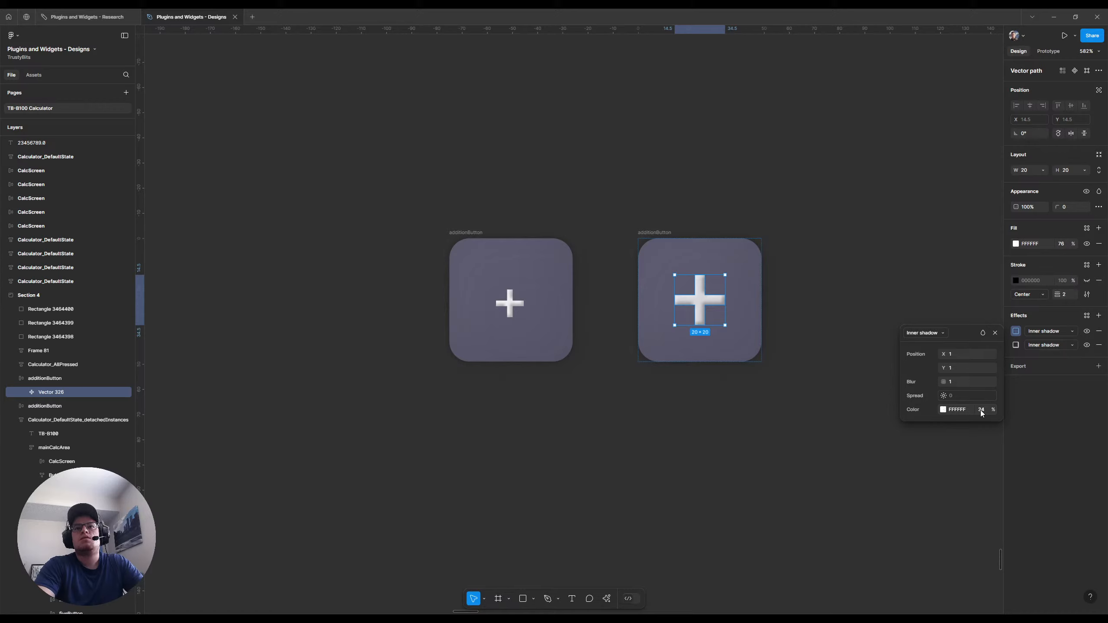
# Switch the plus sign's white inner shadow off and on twice more to judge its effect, leaving it visible
pyautogui.click(1086, 331)
pyautogui.click(1086, 331)
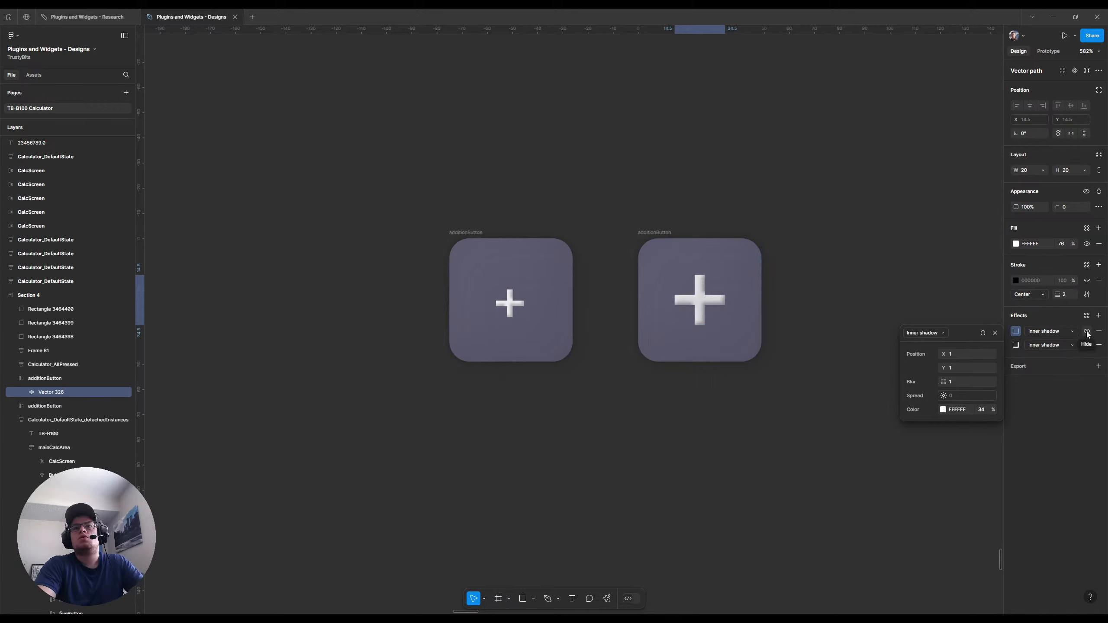
pyautogui.click(1087, 331)
pyautogui.click(1086, 331)
pyautogui.click(994, 332)
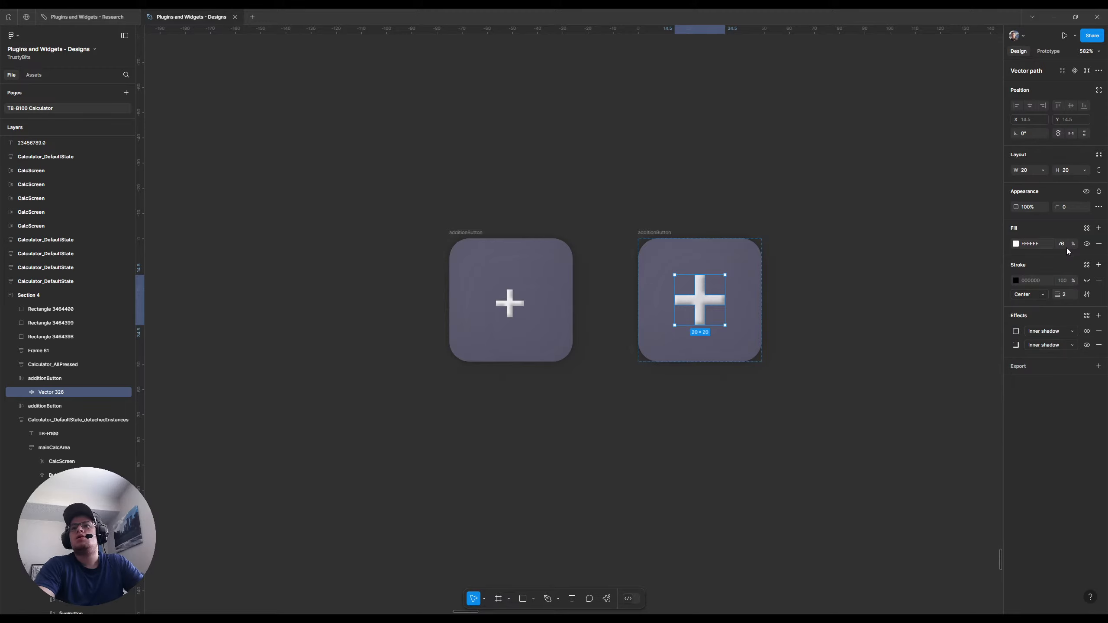
# Set the corner radius of the large plus vector to 1
pyautogui.click(1066, 209)
pyautogui.write('1')
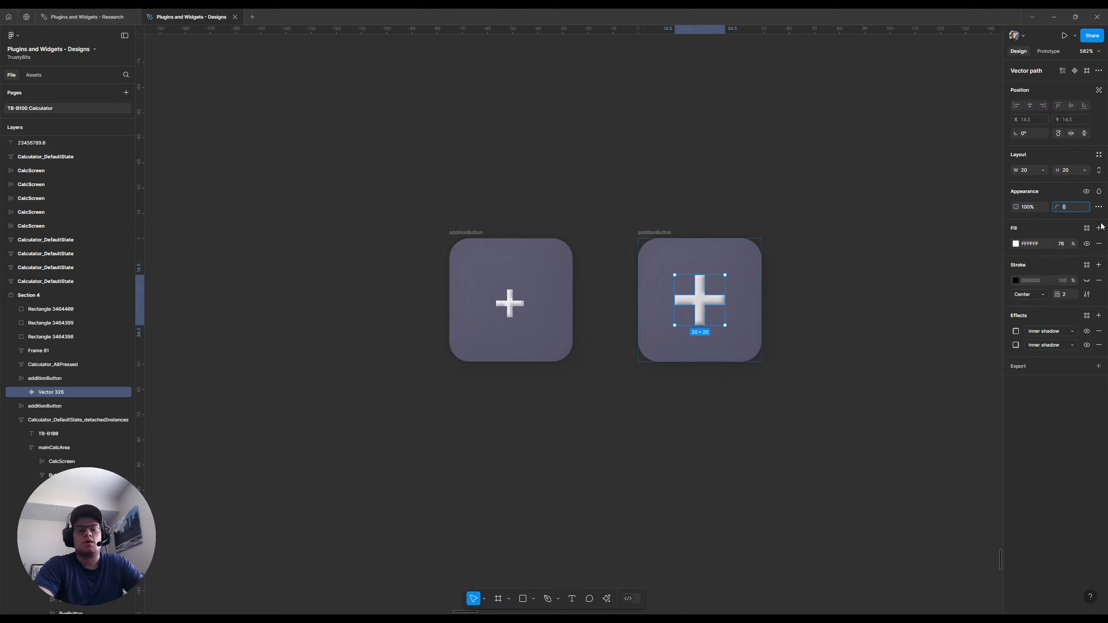
pyautogui.press('Return')
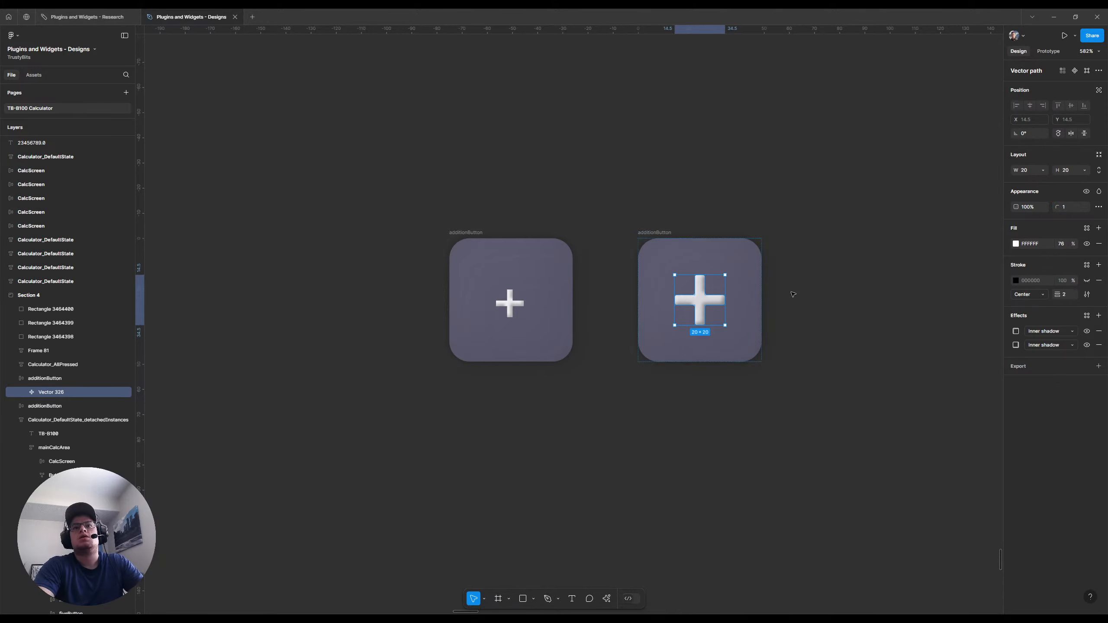
pyautogui.click(886, 300)
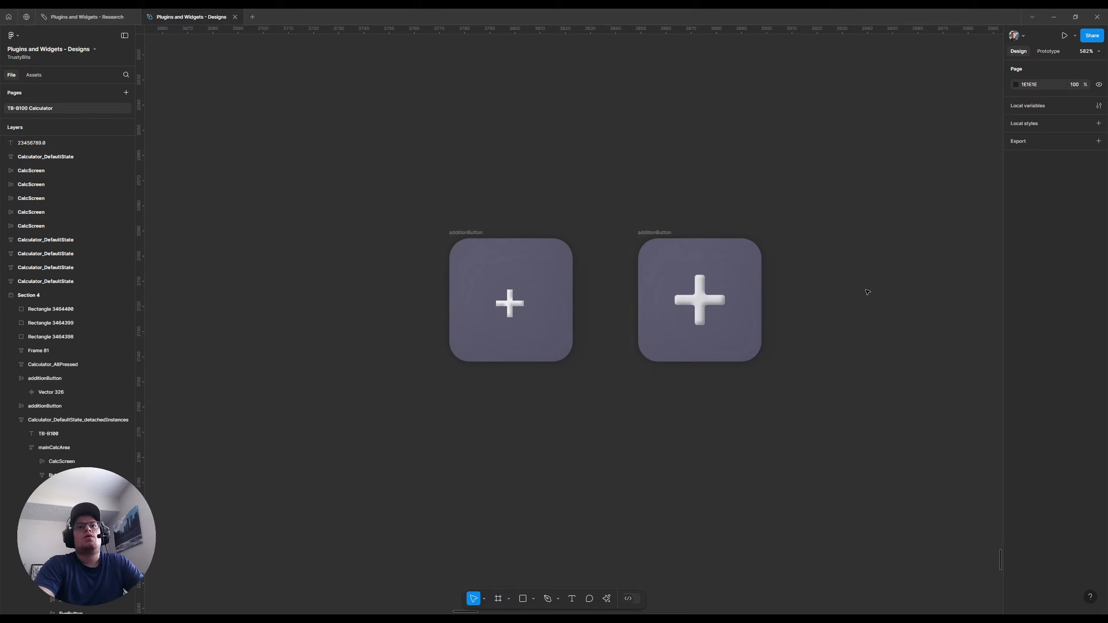
# Toggle the second drop shadow and both inner shadows of the addition button with the large plus to check each effect
pyautogui.scroll(-3, 798, 295)
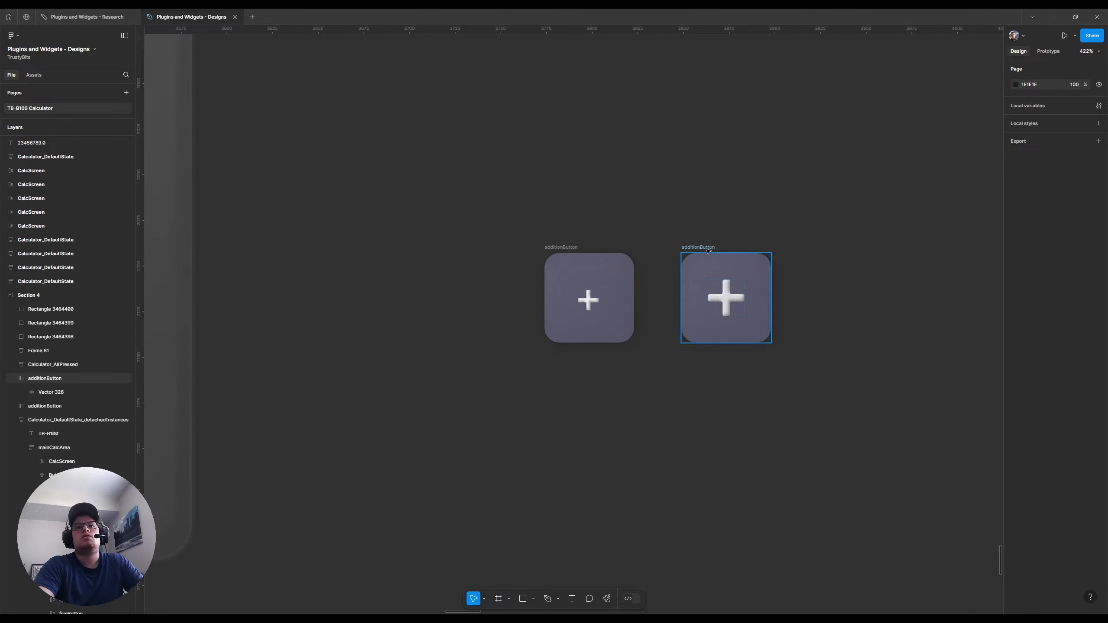
pyautogui.click(726, 301)
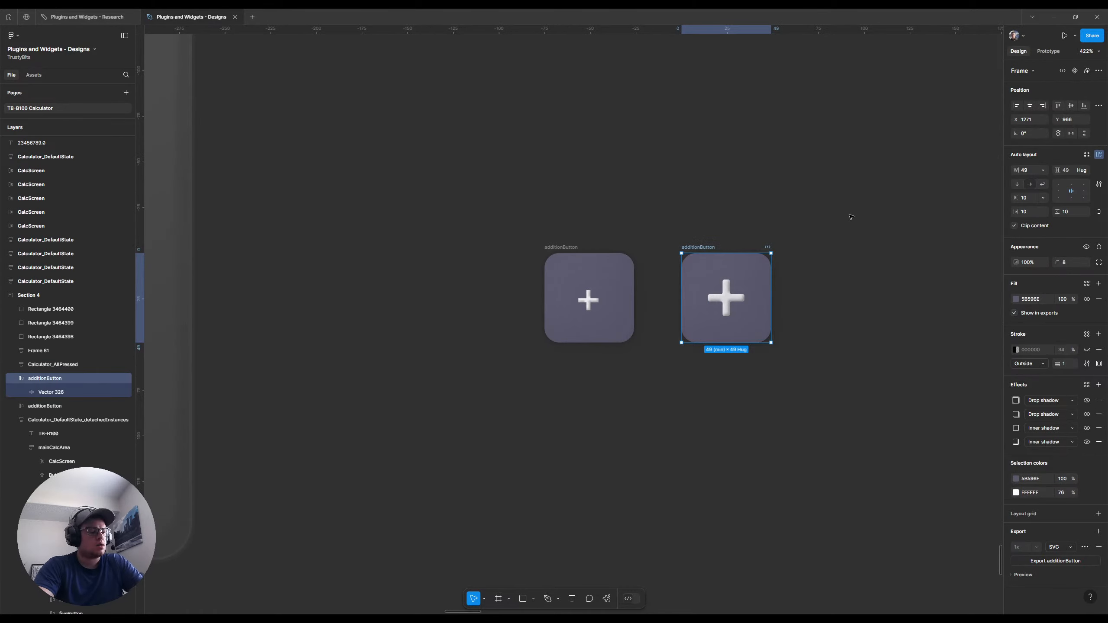
pyautogui.scroll(-10, 793, 253)
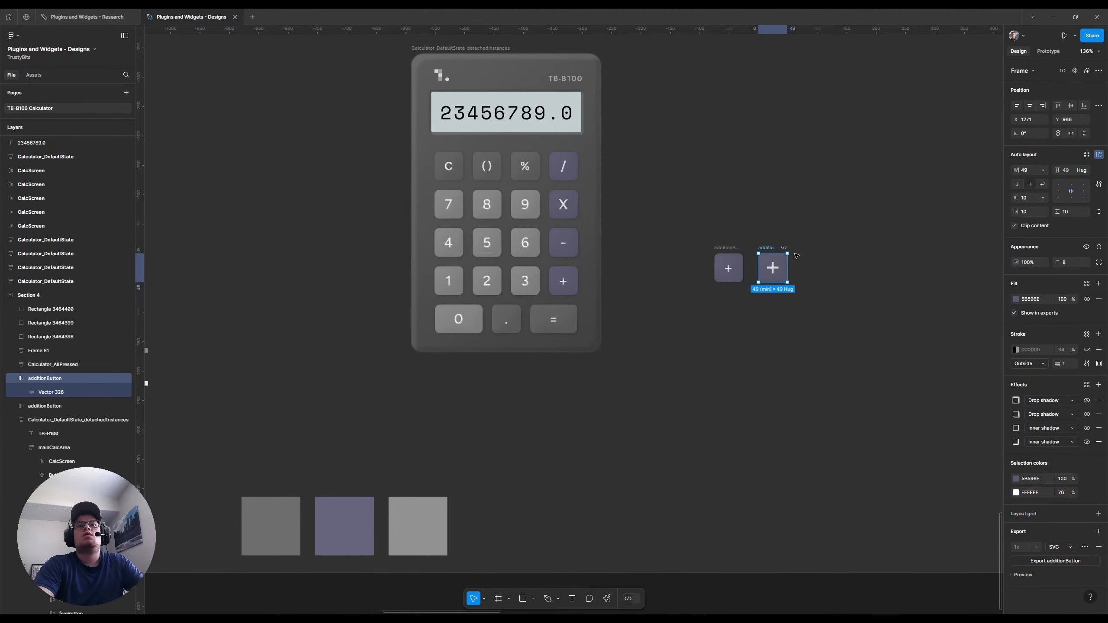
pyautogui.scroll(-3, 793, 253)
pyautogui.scroll(1, 737, 280)
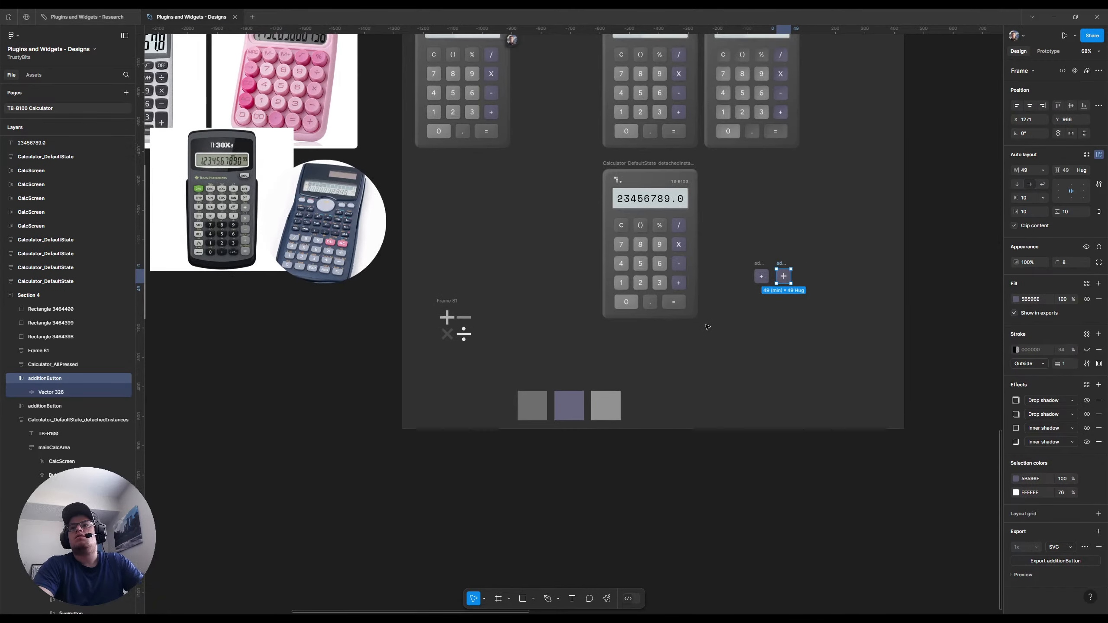
pyautogui.scroll(6, 705, 309)
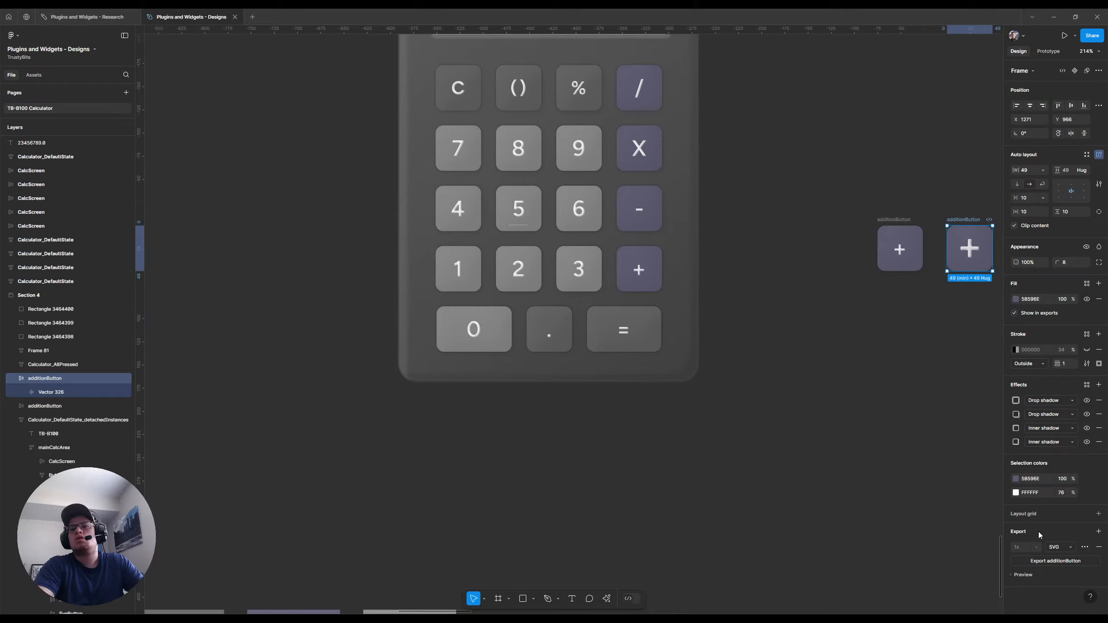
pyautogui.hscroll(6, 823, 355)
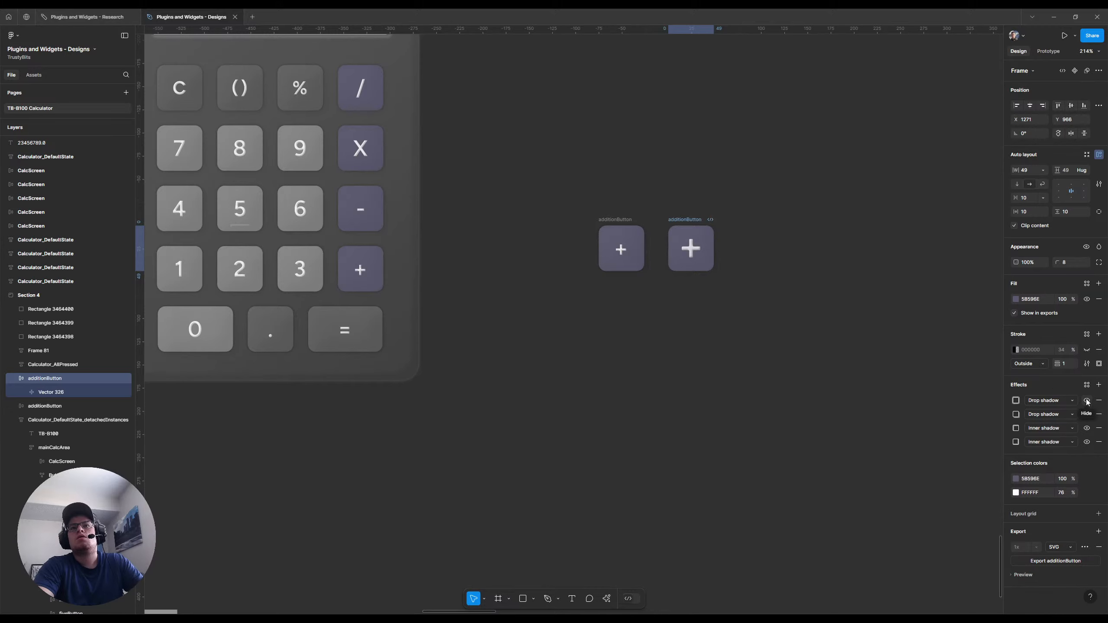
pyautogui.click(1087, 414)
pyautogui.click(1087, 414)
pyautogui.click(1086, 428)
pyautogui.click(1086, 428)
pyautogui.click(1086, 442)
pyautogui.click(1087, 442)
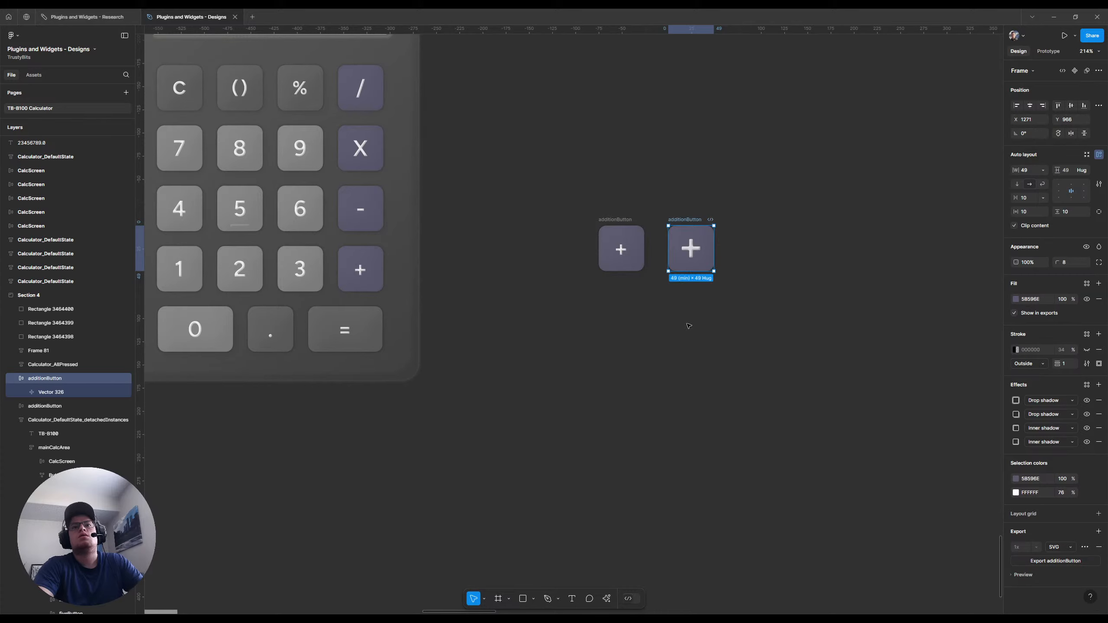
# Compare the new plus with the calculator's text plus, and review the Button component, its key variants and the earlier calculator designs
pyautogui.scroll(6, 287, 275)
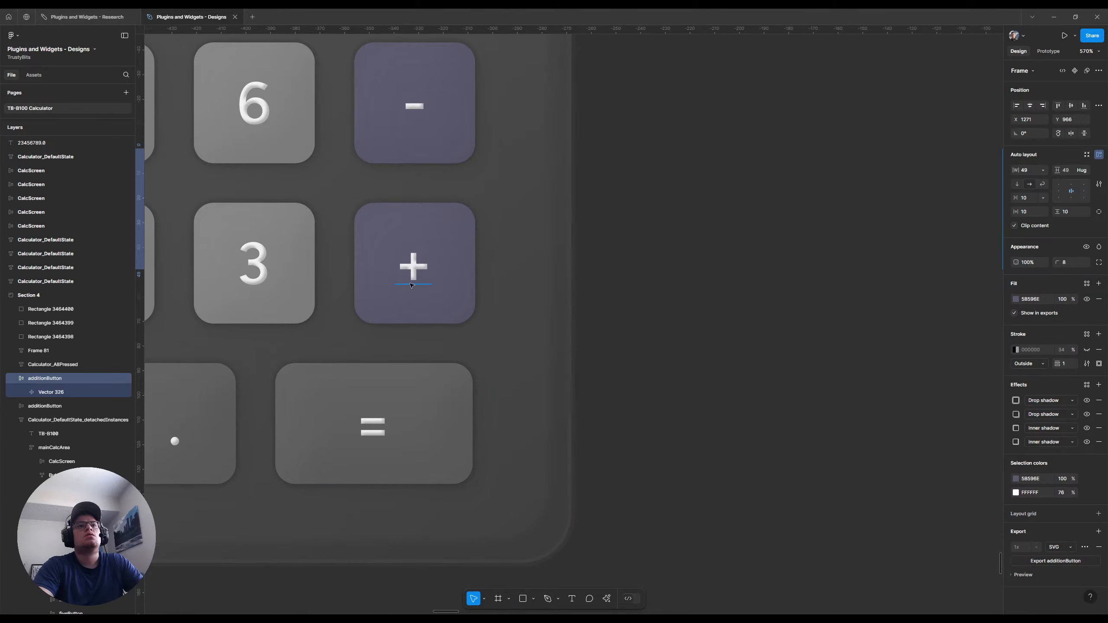
pyautogui.scroll(-6, 423, 261)
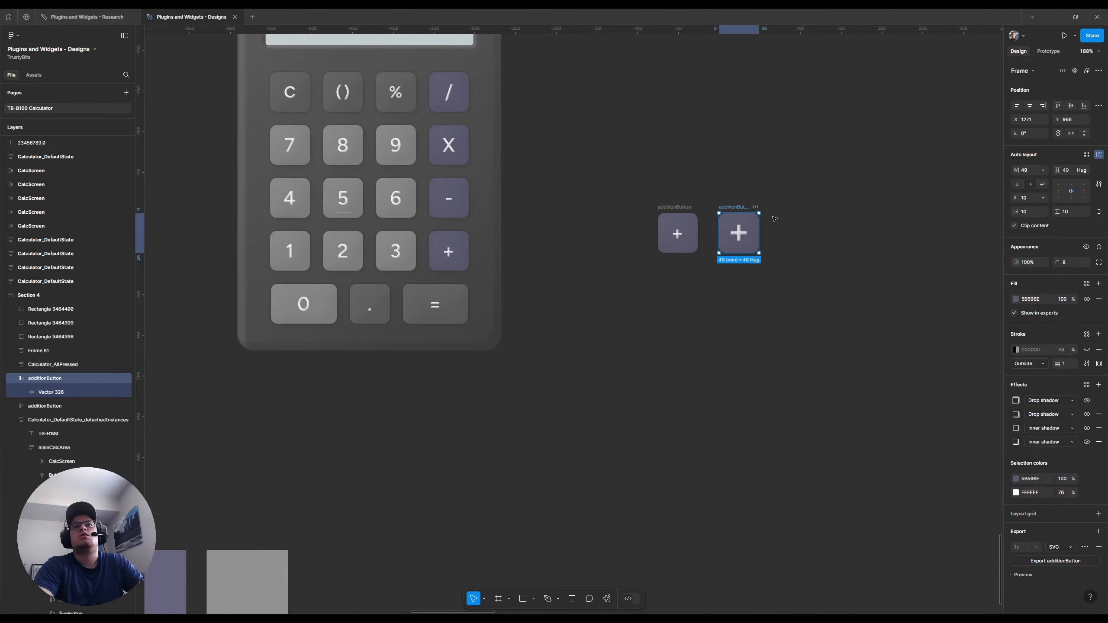
pyautogui.click(738, 237)
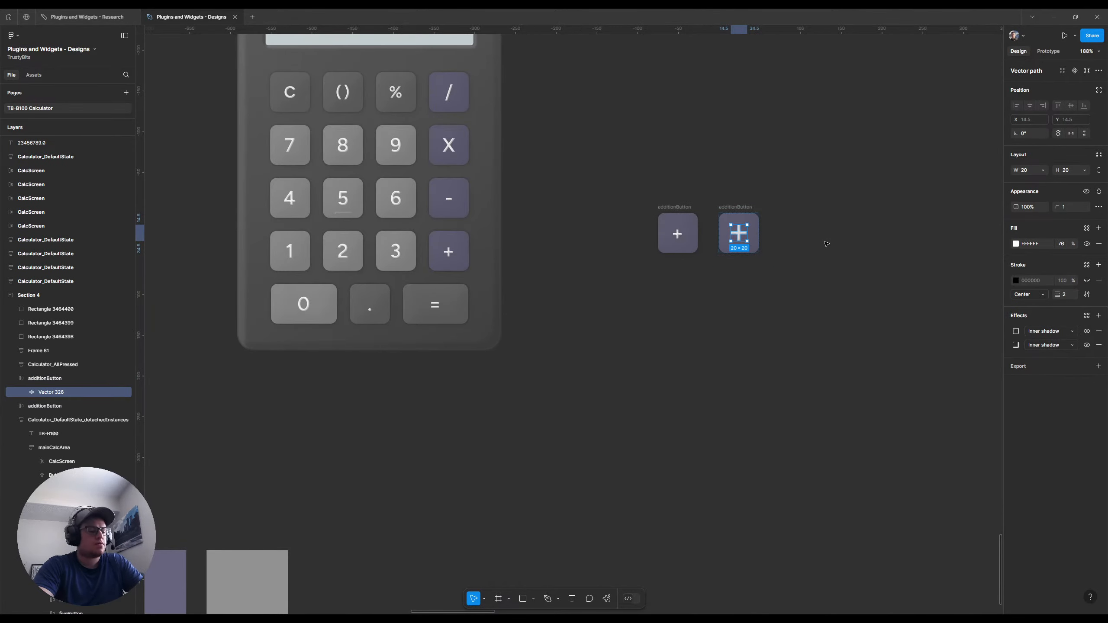
pyautogui.scroll(-10, 825, 242)
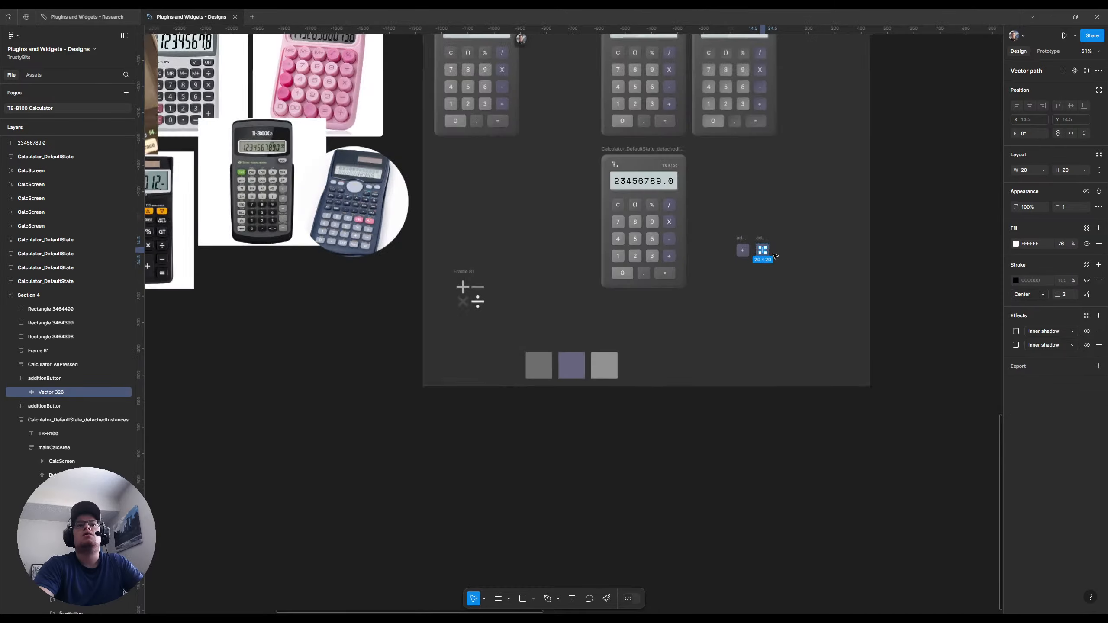
pyautogui.scroll(5, 462, 278)
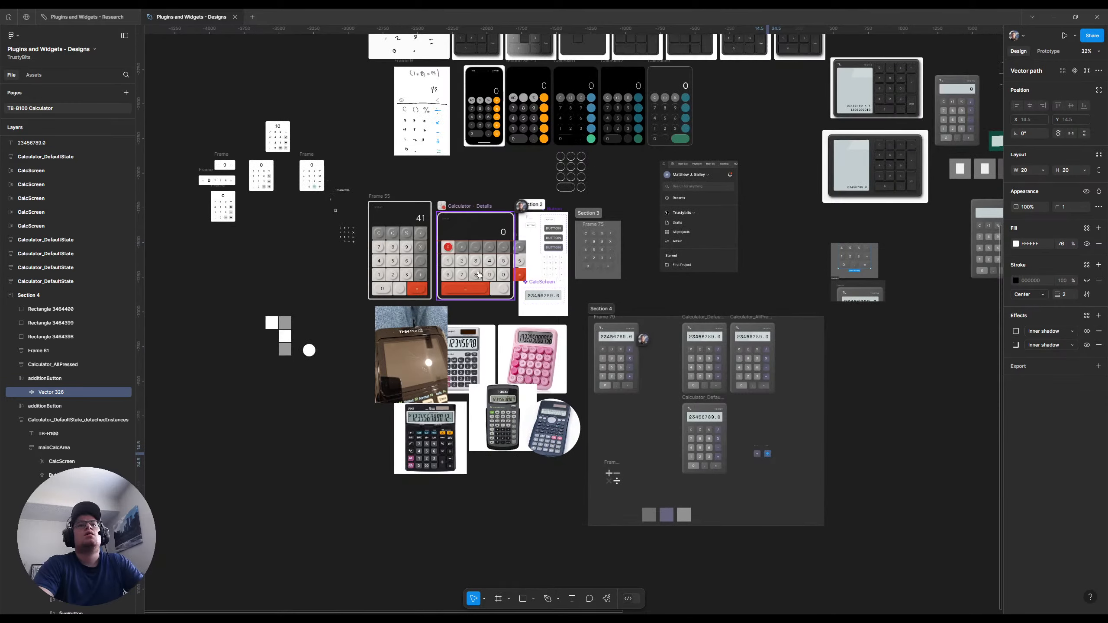
pyautogui.scroll(10, 551, 264)
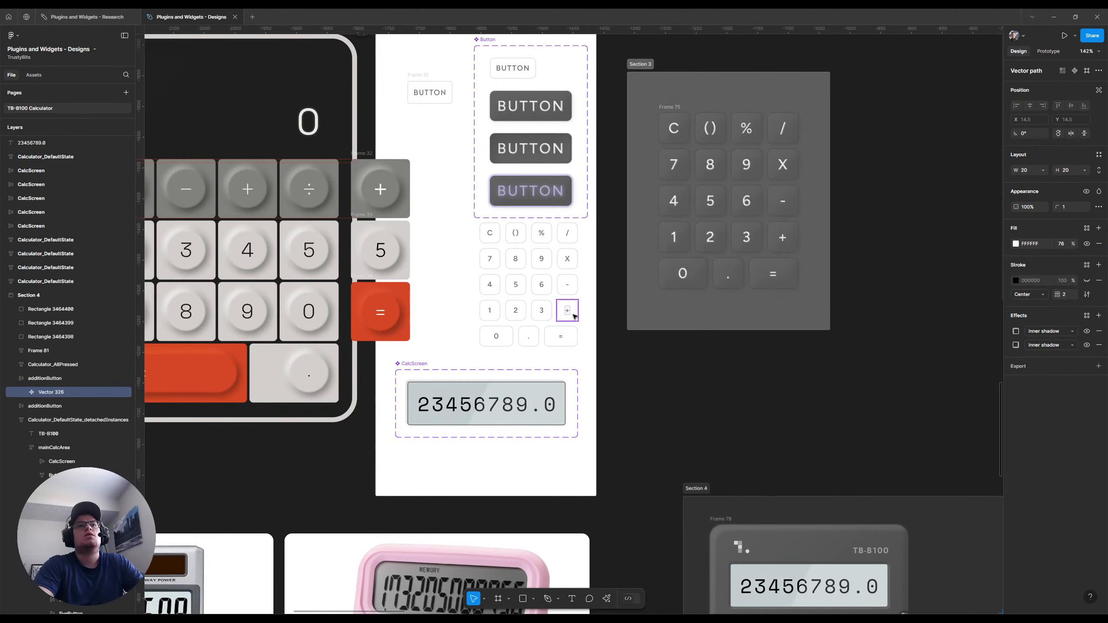
pyautogui.scroll(2, 574, 314)
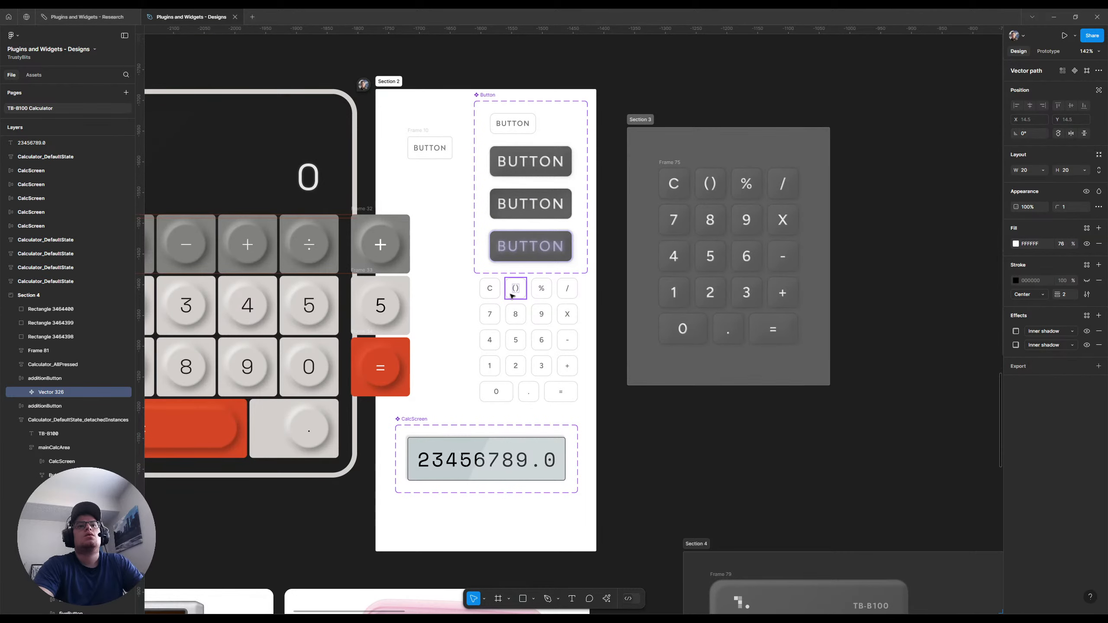
pyautogui.scroll(-15, 594, 250)
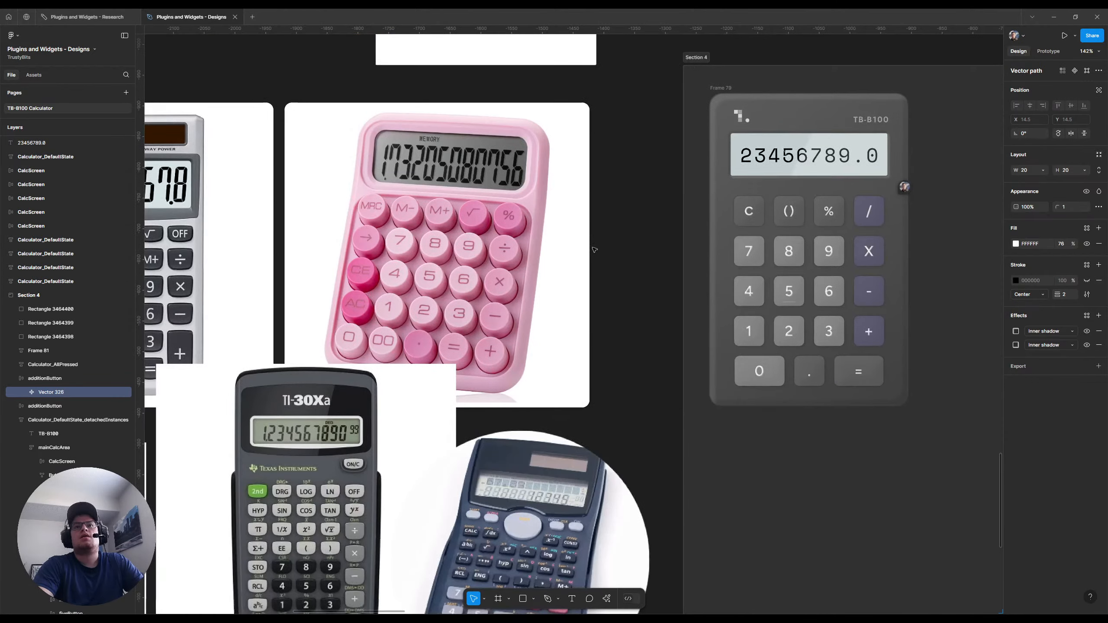
pyautogui.hscroll(12, 594, 250)
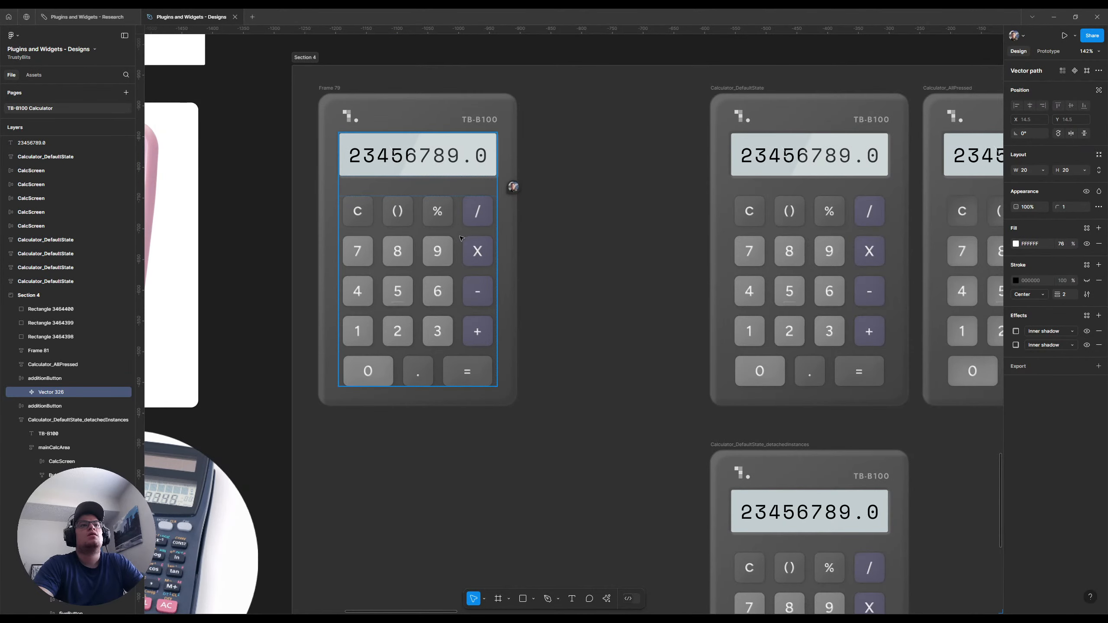
pyautogui.scroll(2, 460, 238)
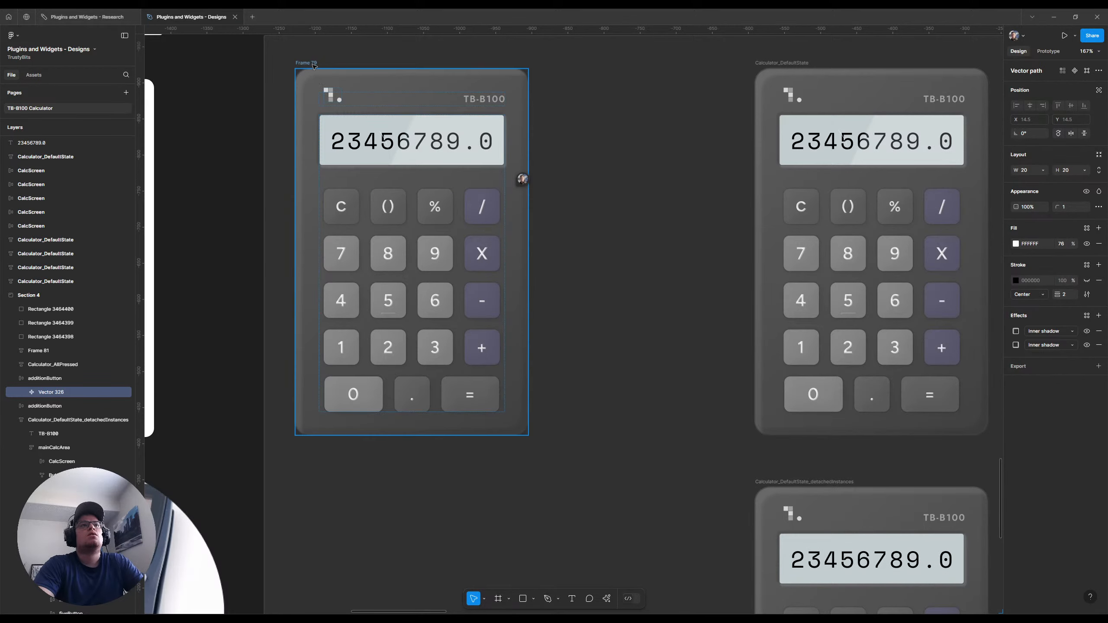
# Duplicate the Frame 79 calculator and place the copy beside the detached-instances calculator at X 302, Y 712
pyautogui.click(314, 65)
pyautogui.scroll(-2, 313, 65)
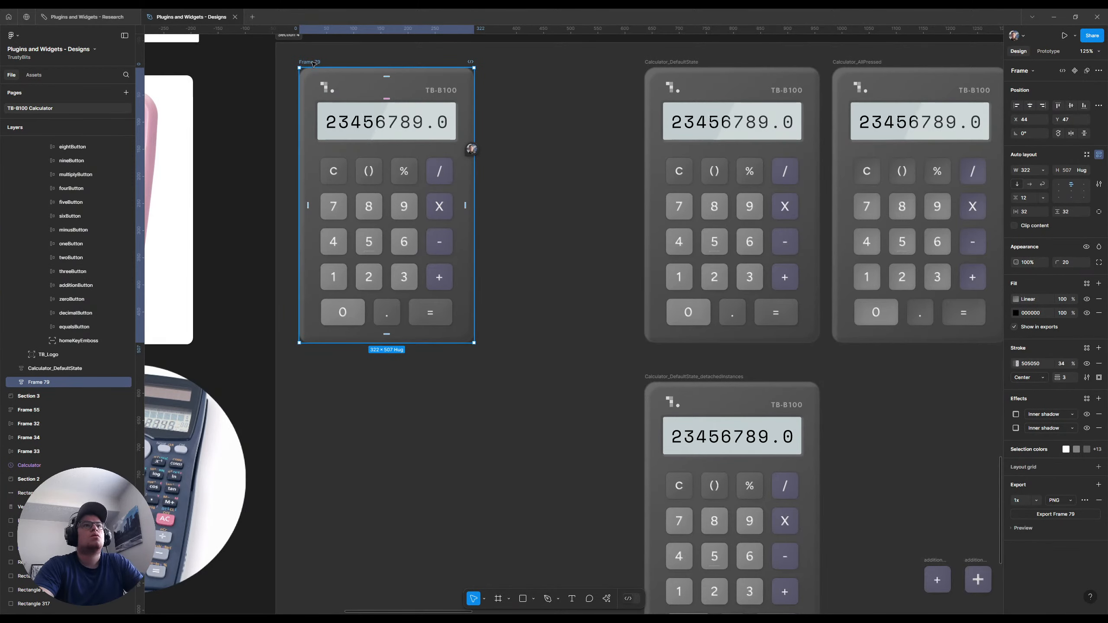
pyautogui.moveTo(313, 63); pyautogui.dragTo(313, 465)
pyautogui.scroll(-9, 313, 465)
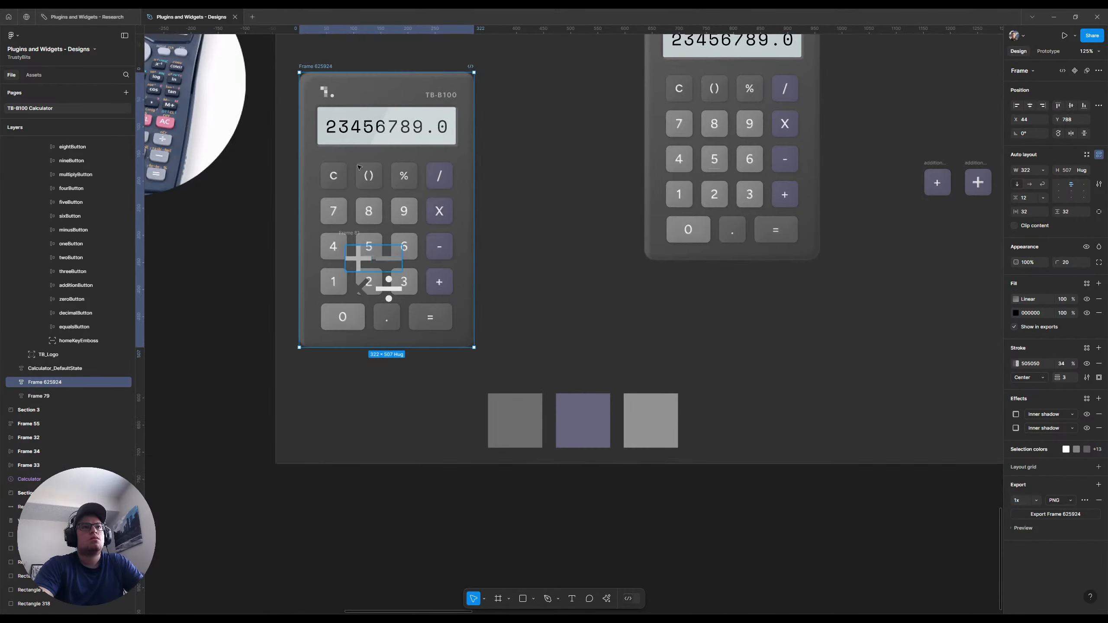
pyautogui.scroll(3, 354, 220)
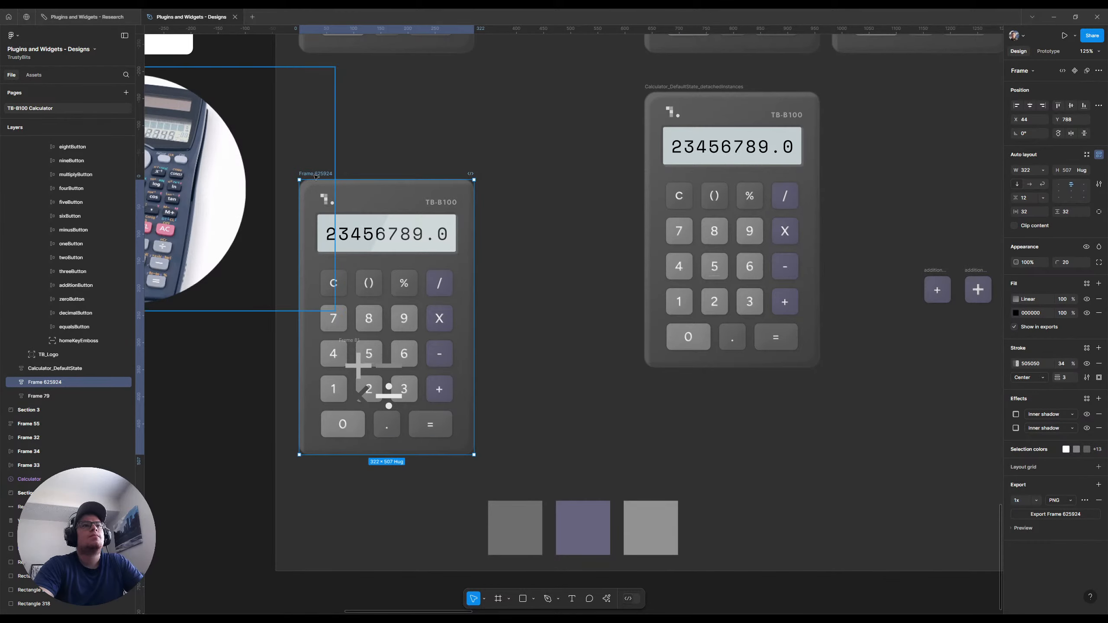
pyautogui.moveTo(340, 176); pyautogui.dragTo(435, 177)
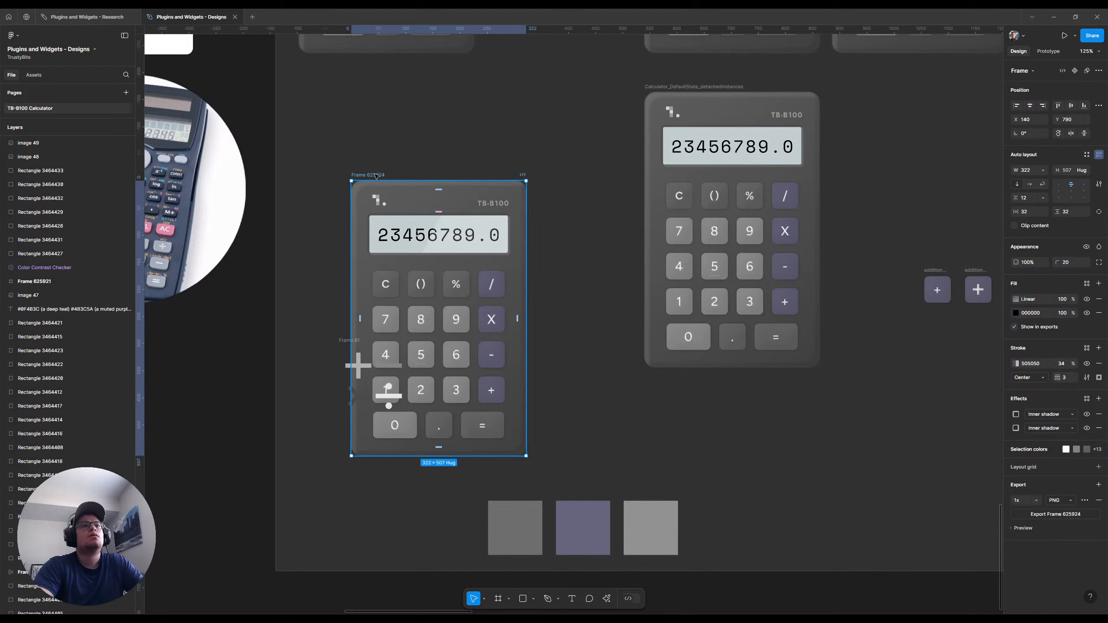
pyautogui.moveTo(371, 175); pyautogui.dragTo(463, 133)
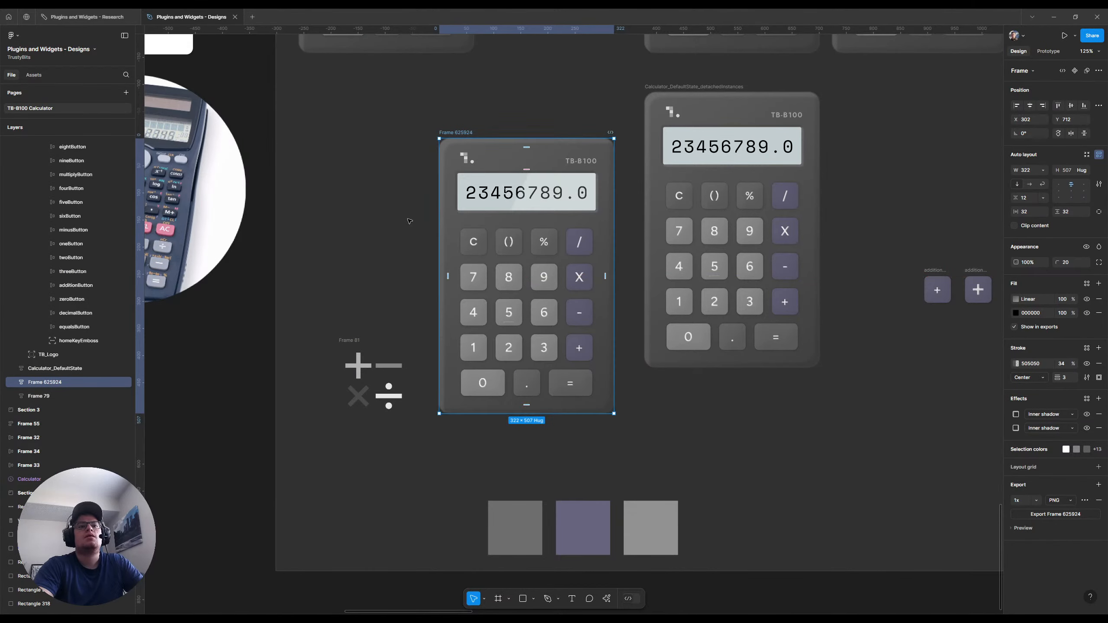
# Extend the lower edge of Section 4 downward to make more room beneath the calculators
pyautogui.click(433, 576)
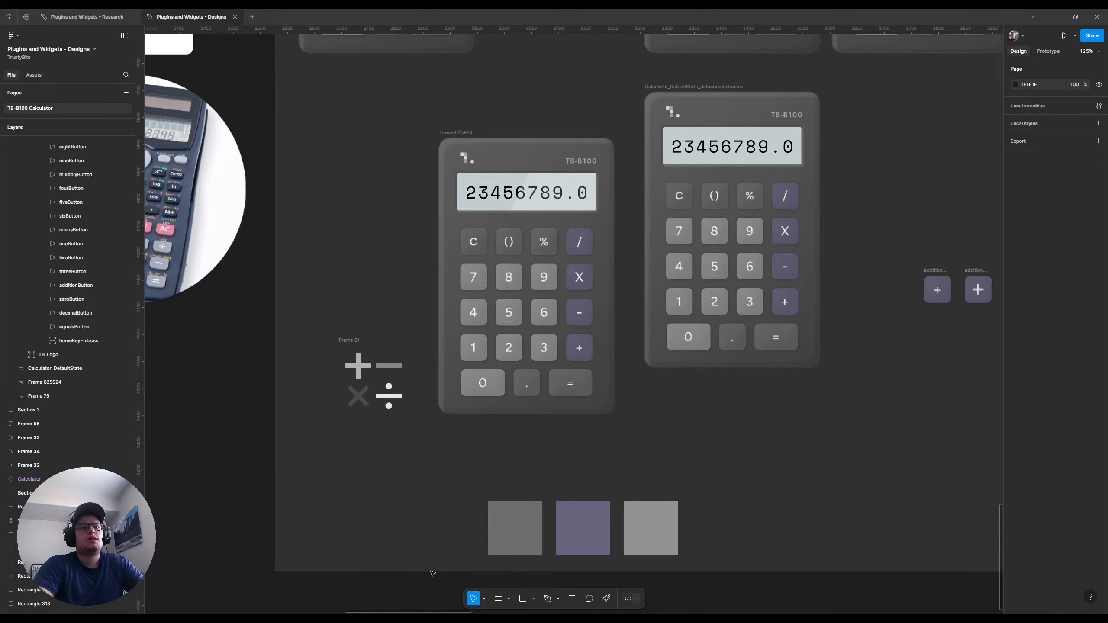
pyautogui.click(431, 572)
pyautogui.moveTo(432, 572)
pyautogui.mouseDown()
pyautogui.moveTo(424, 613)
pyautogui.moveTo(423, 544)
pyautogui.moveTo(425, 561)
pyautogui.mouseUp()
# Move the three color swatches and the Frame 81 operator icons down into the free area of Section 4
pyautogui.moveTo(234, 375); pyautogui.dragTo(674, 511)
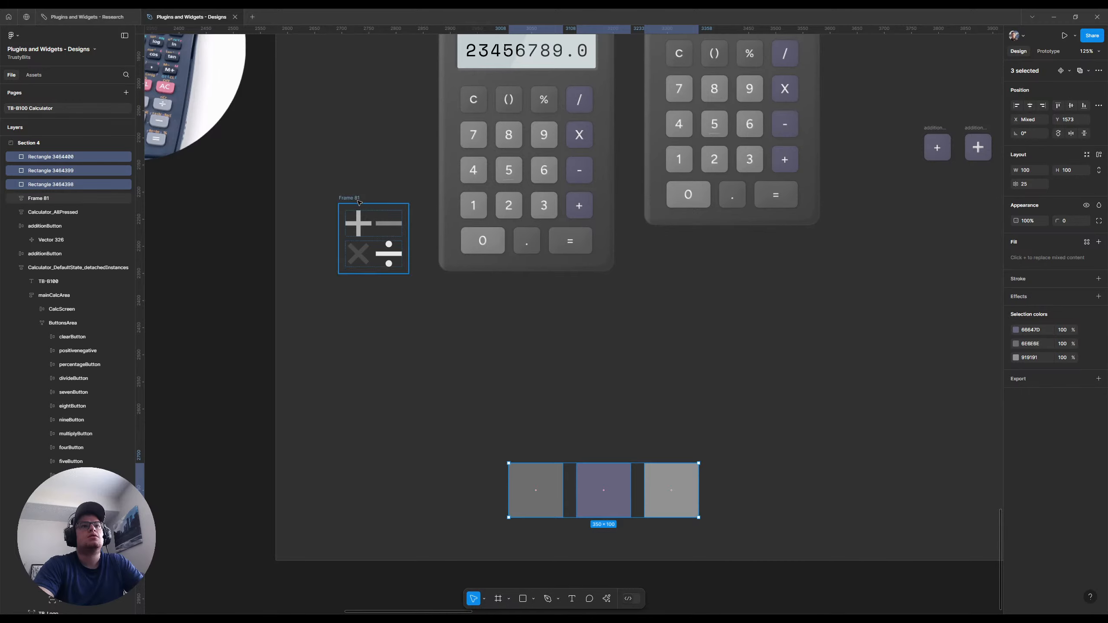
pyautogui.moveTo(360, 201); pyautogui.dragTo(324, 475)
pyautogui.click(242, 346)
pyautogui.scroll(3, 243, 346)
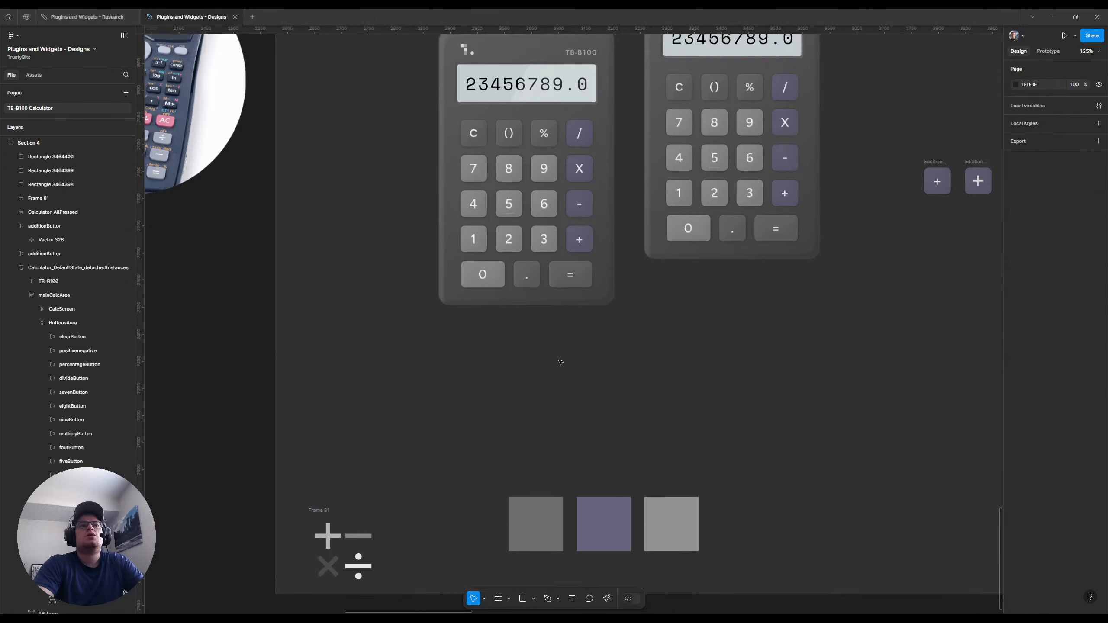
# Rename the duplicated calculator frame as newOperatorIcons
pyautogui.click(473, 127)
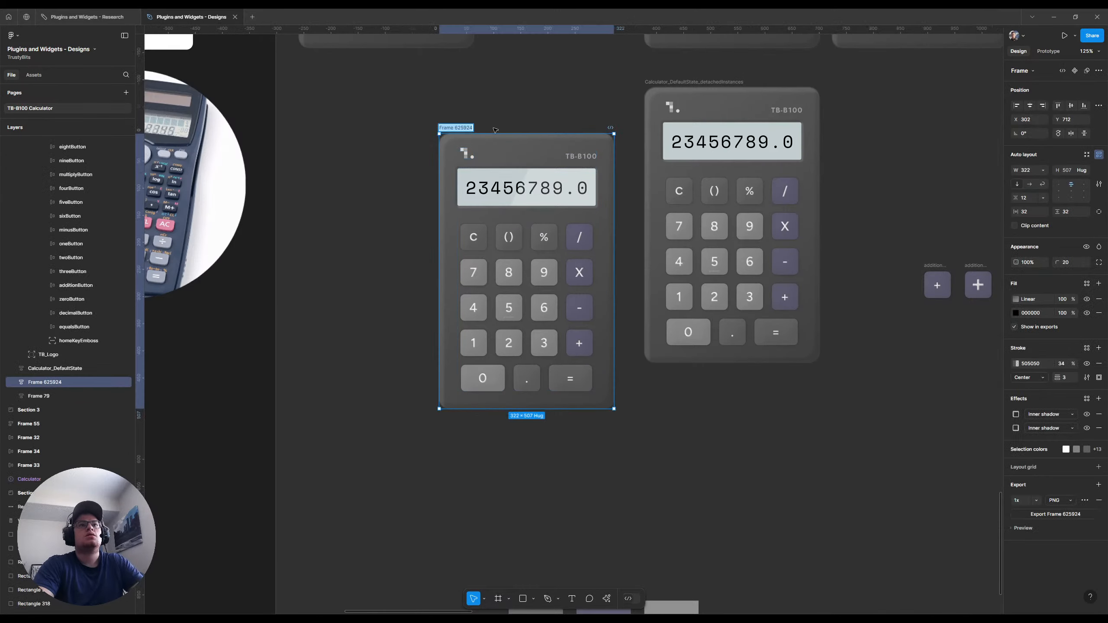
pyautogui.hotkey('ctrl', 'r')
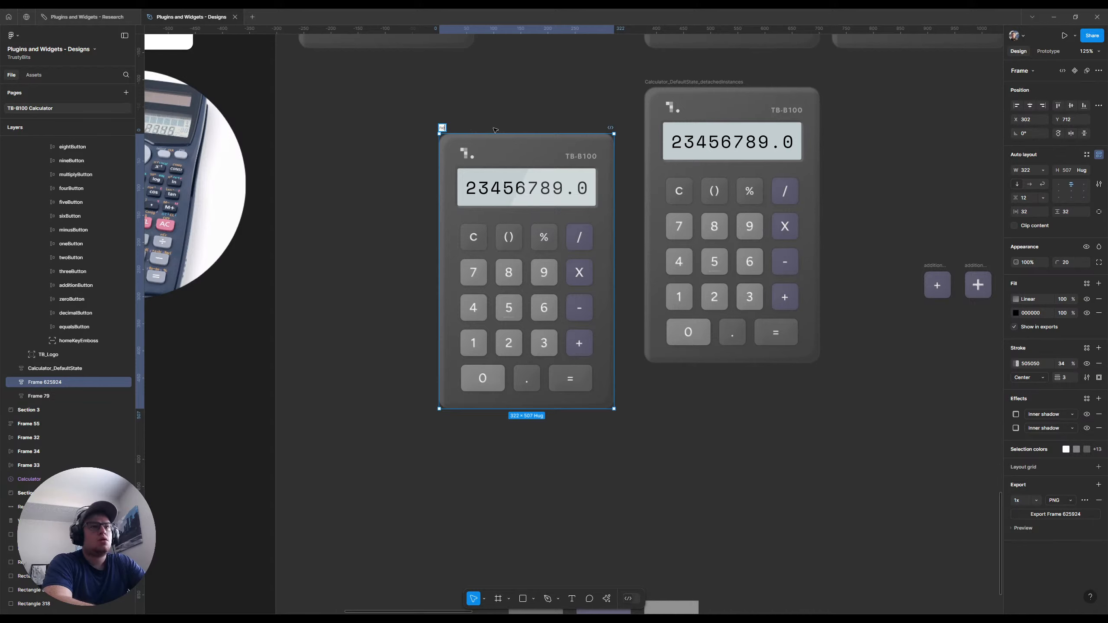
pyautogui.write('newOperatorIcons')
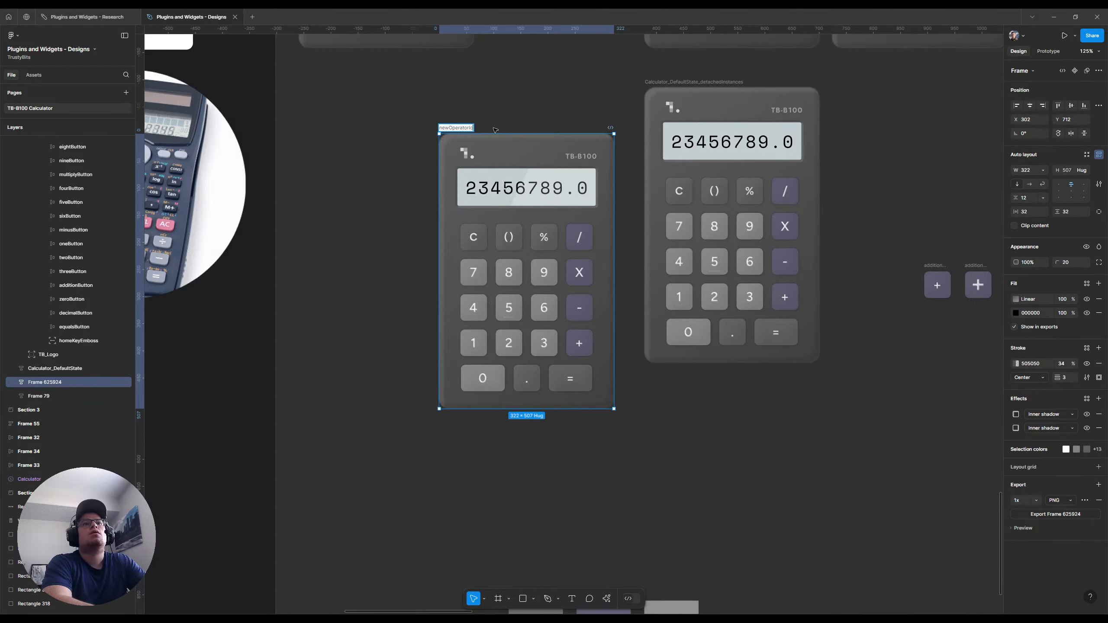
pyautogui.press('Return')
# Detach the addition button in the newOperatorIcons calculator from its Button component
pyautogui.keyDown('ctrl'); pyautogui.scroll(3, 570, 292); pyautogui.keyUp('ctrl')
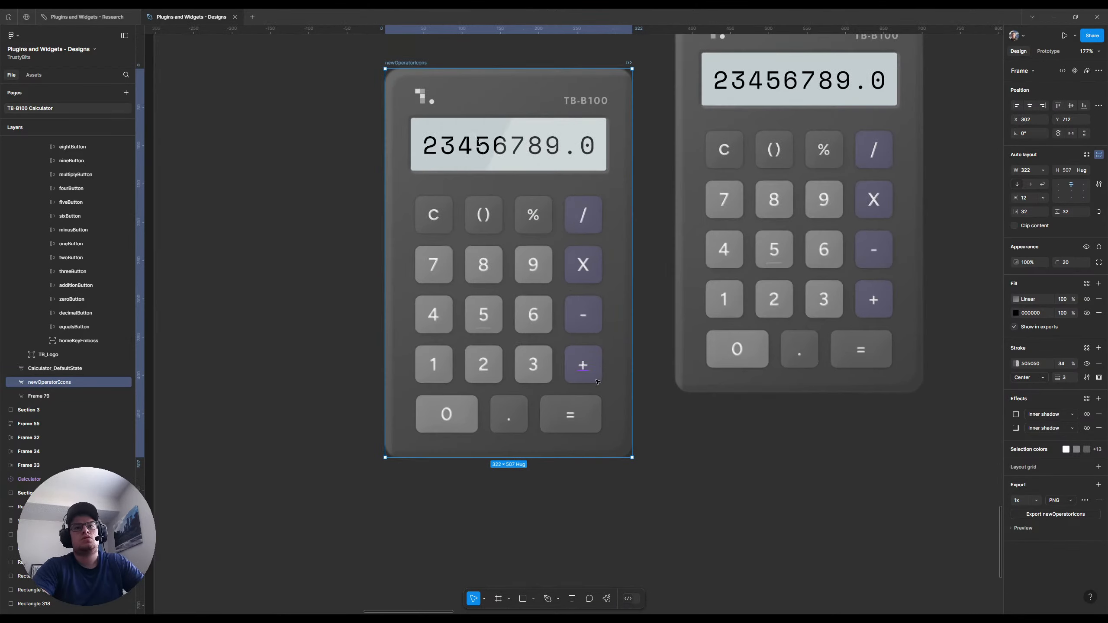
pyautogui.keyDown('ctrl'); pyautogui.click(584, 365); pyautogui.keyUp('ctrl')
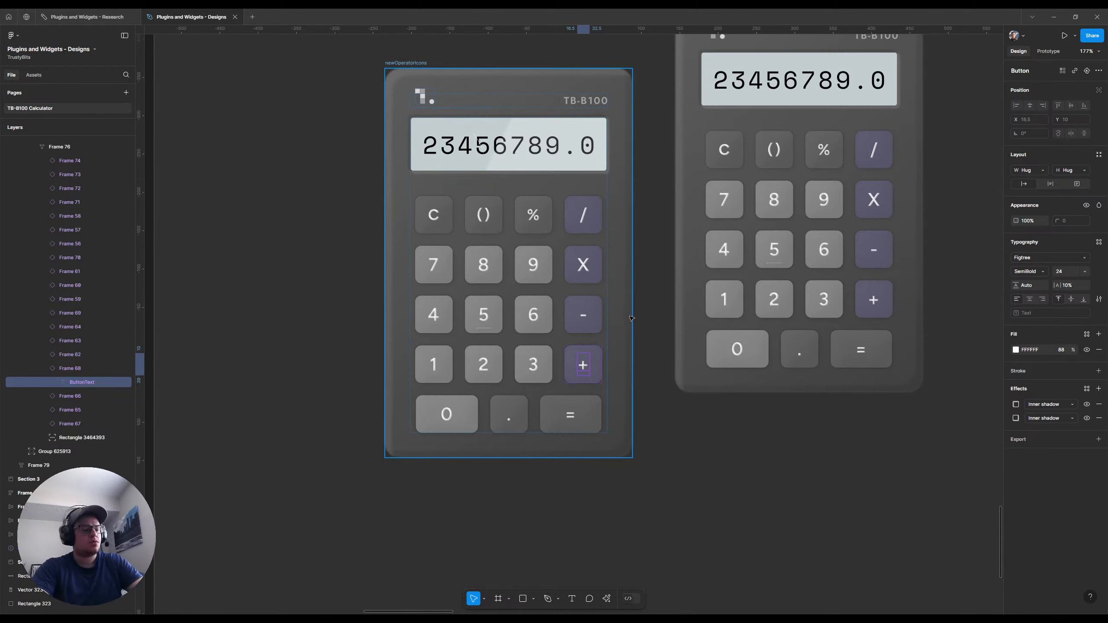
pyautogui.hotkey('ctrl', 'v')
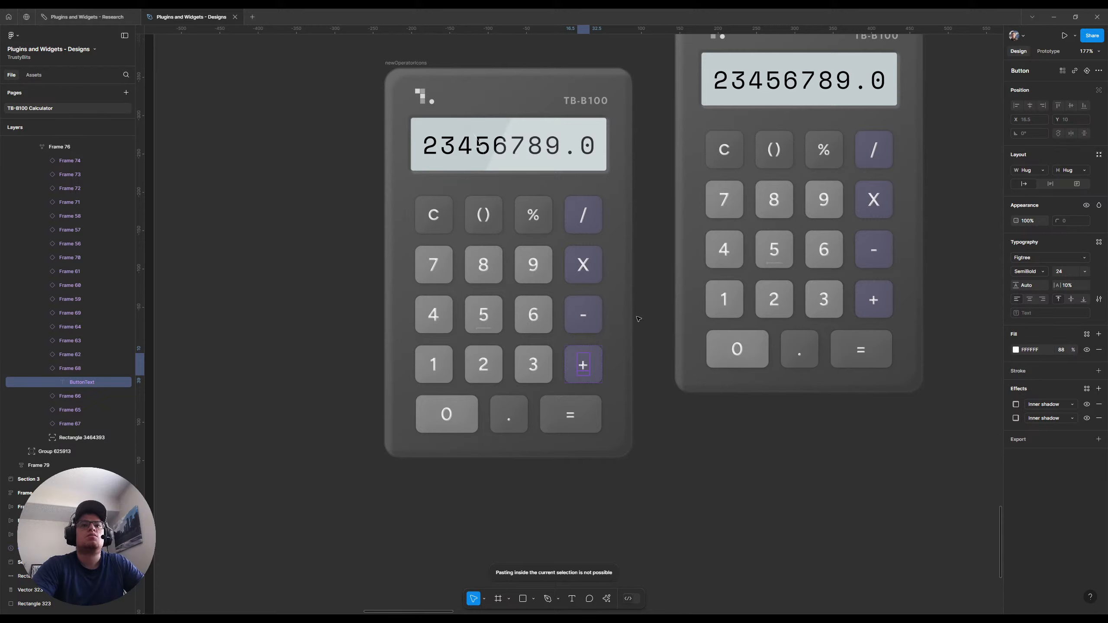
pyautogui.click(73, 370)
pyautogui.rightClick(73, 370)
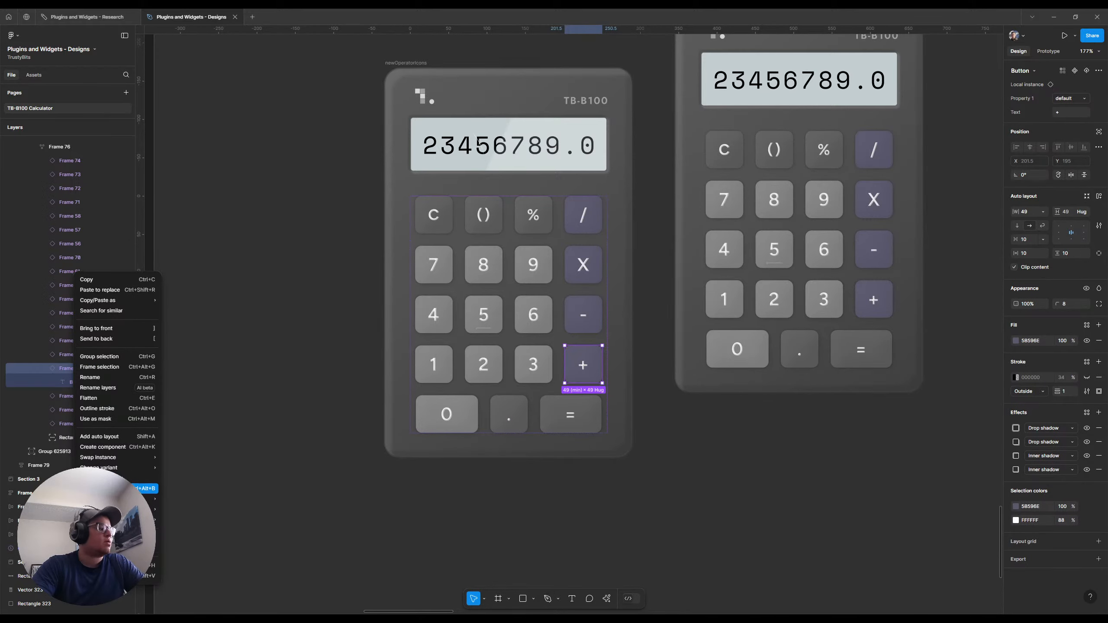
pyautogui.click(135, 478)
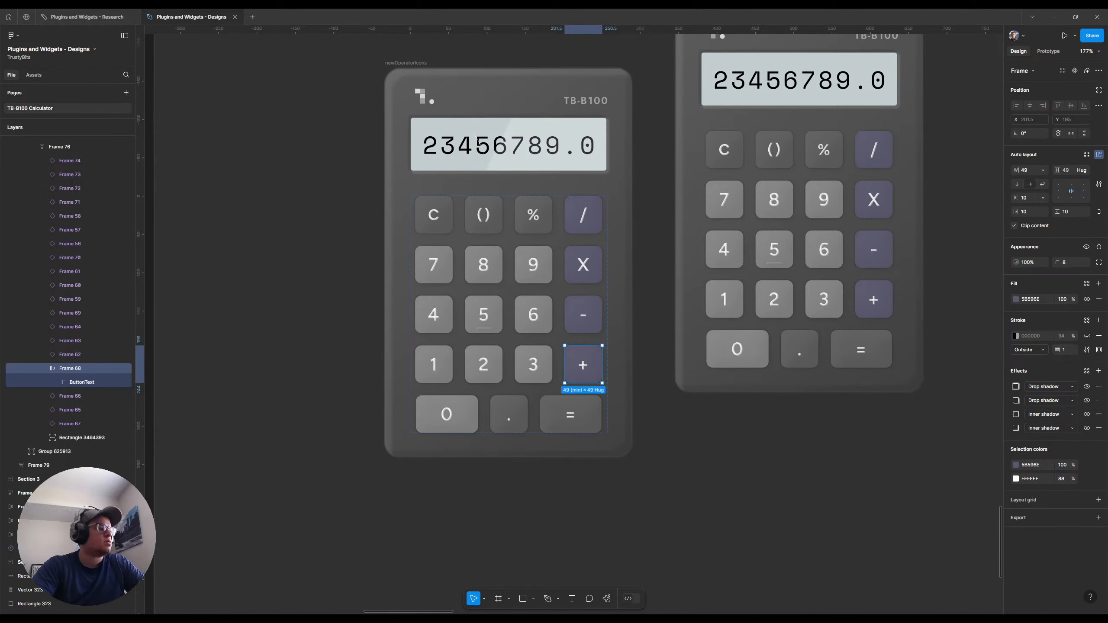
# Replace the addition button's text with the copied plus vector icon
pyautogui.doubleClick(585, 364)
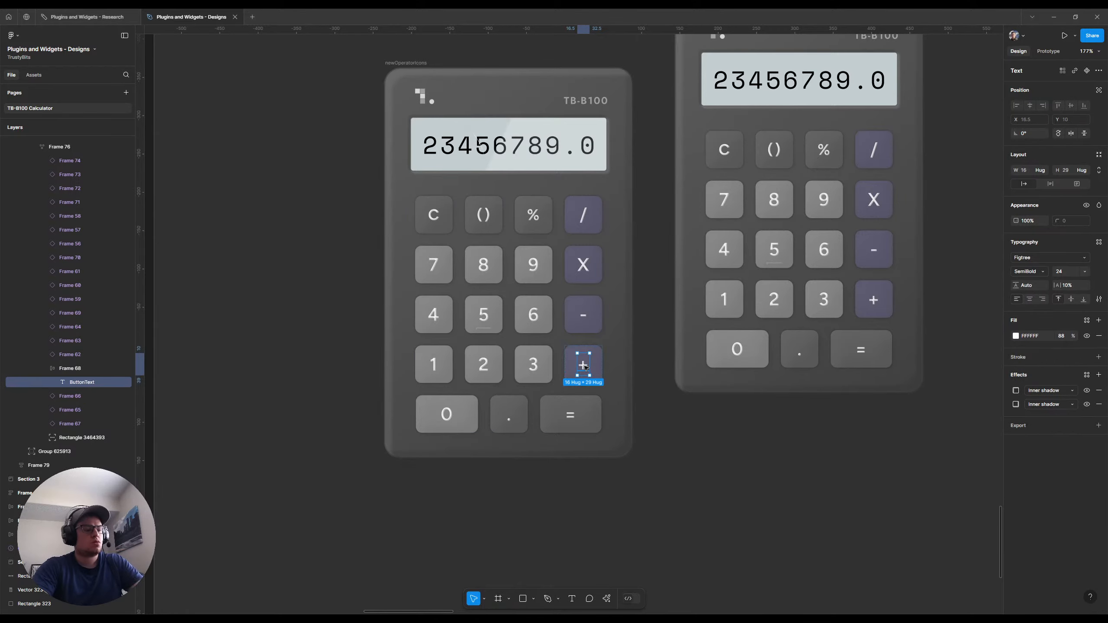
pyautogui.hotkey('ctrl', 'shift', 'r')
pyautogui.click(295, 401)
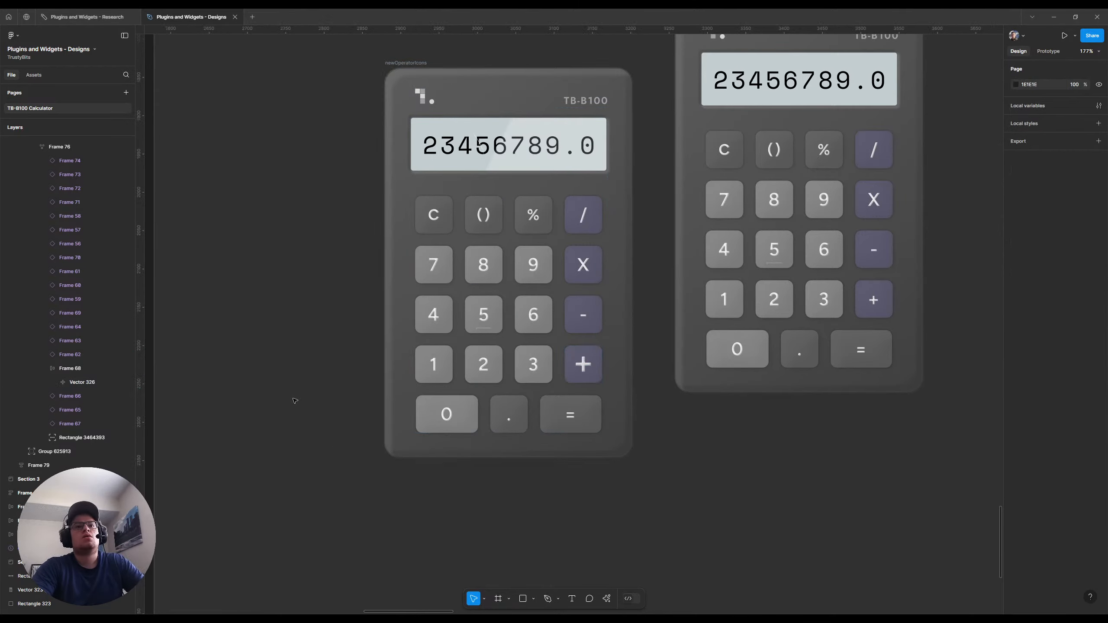
# Scale the plus icon on the newOperatorIcons addition button by a factor of 0.5
pyautogui.scroll(-3, 288, 307)
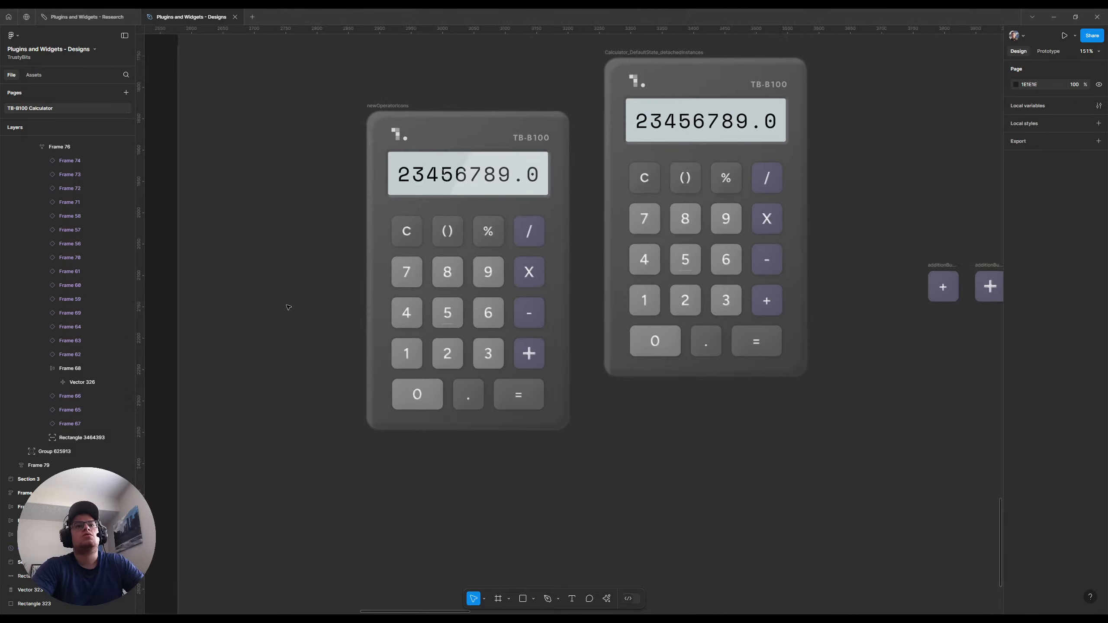
pyautogui.scroll(-3, 592, 392)
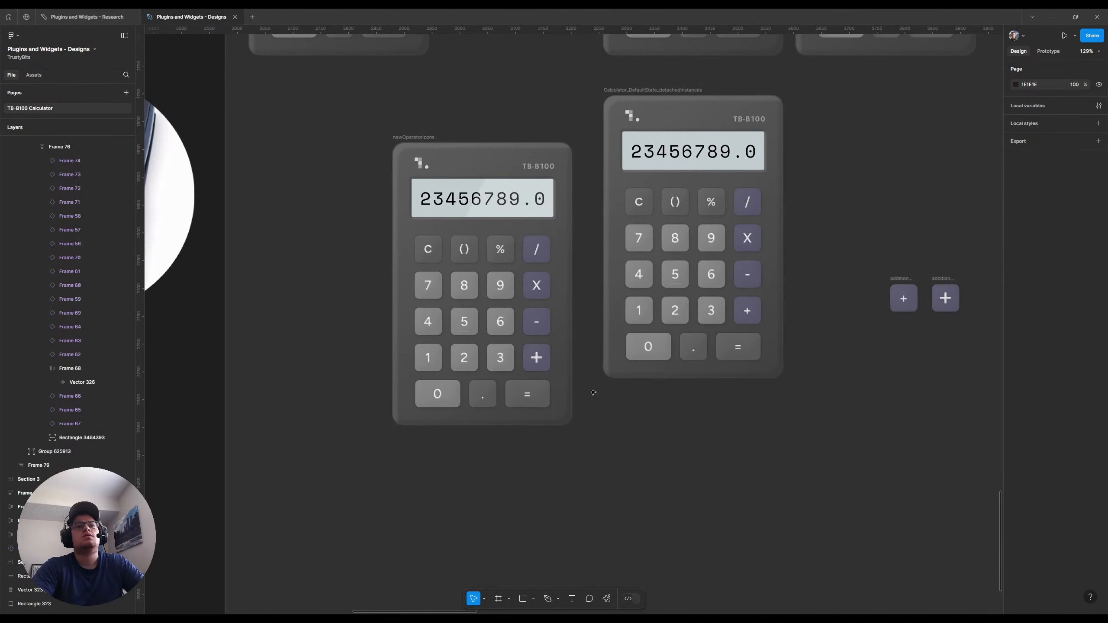
pyautogui.scroll(3, 589, 391)
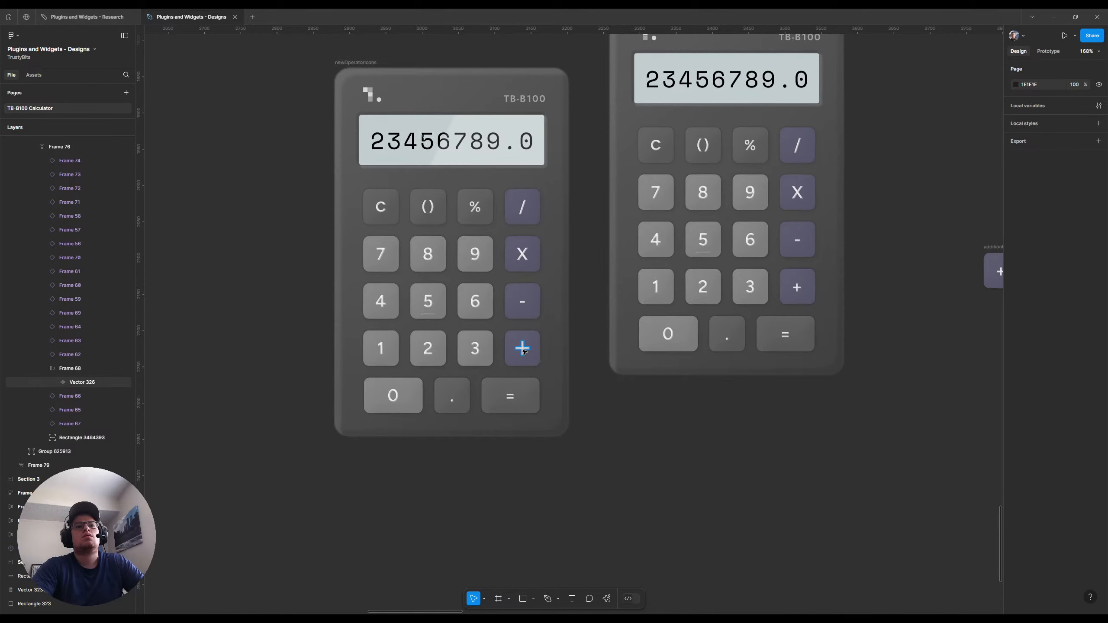
pyautogui.keyDown('ctrl'); pyautogui.click(524, 351); pyautogui.keyUp('ctrl')
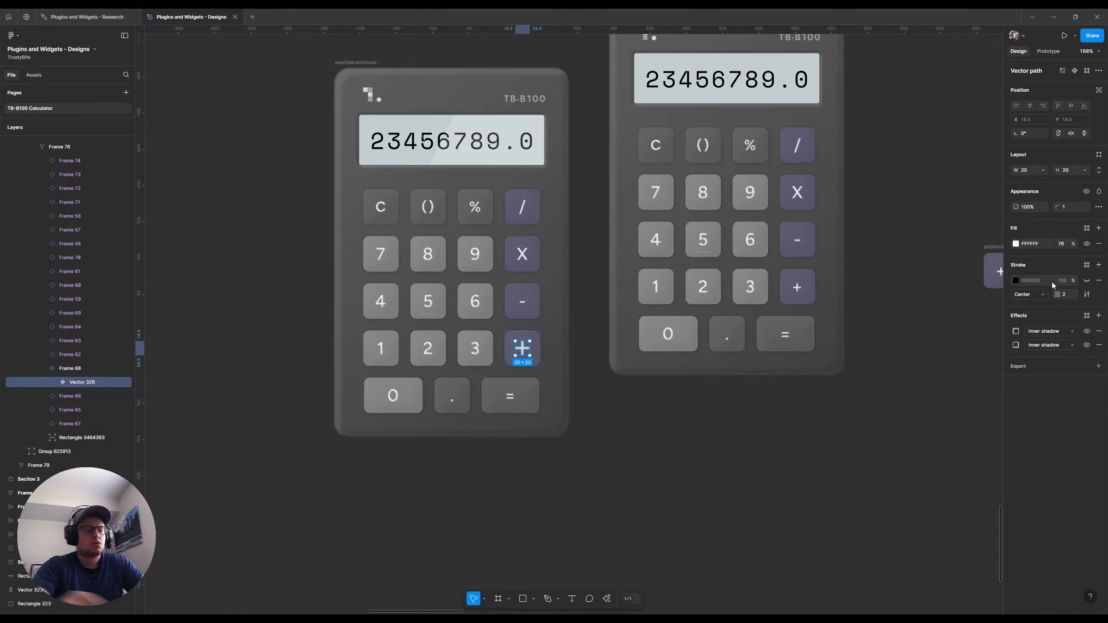
pyautogui.write('k0.5')
pyautogui.press('Return')
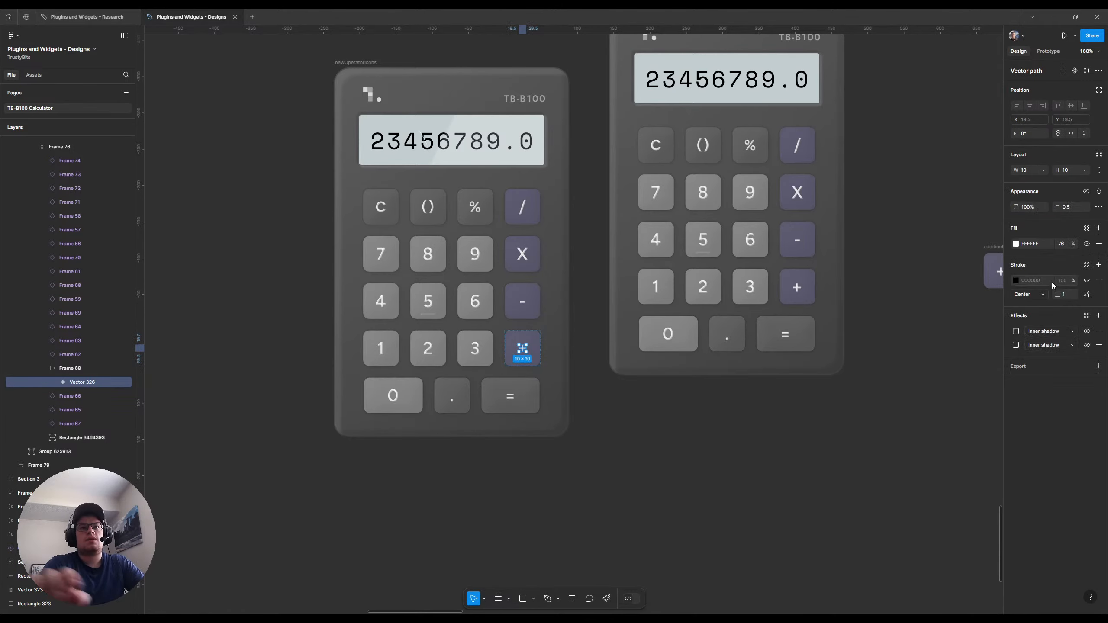
pyautogui.click(597, 423)
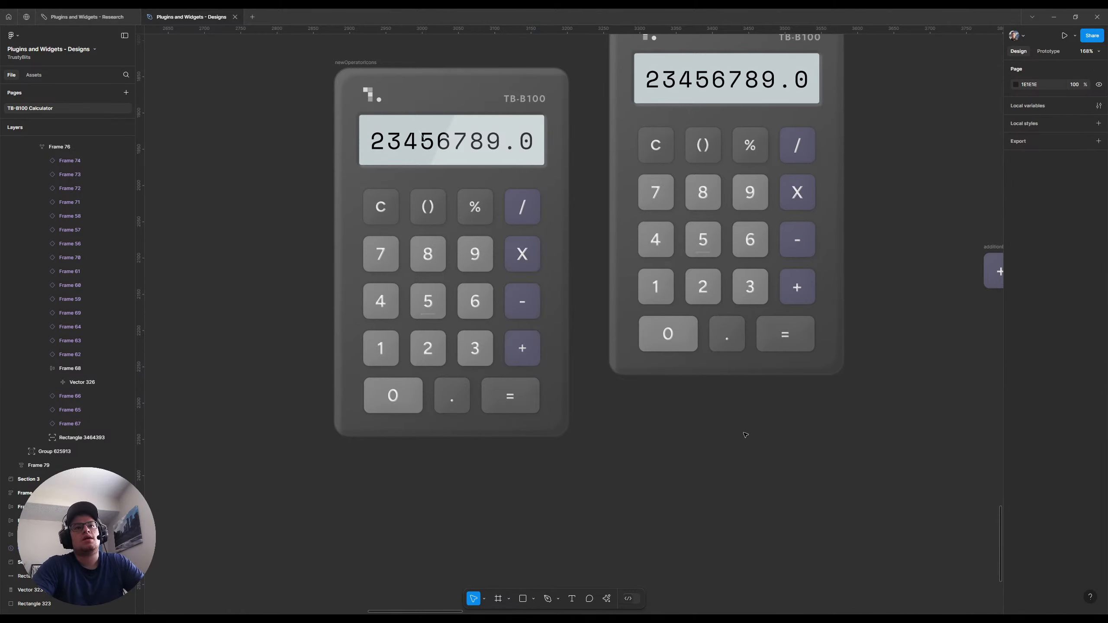
# Scale the addition button's plus icon up by a factor of 1.5
pyautogui.hotkey('ctrl', 'z')
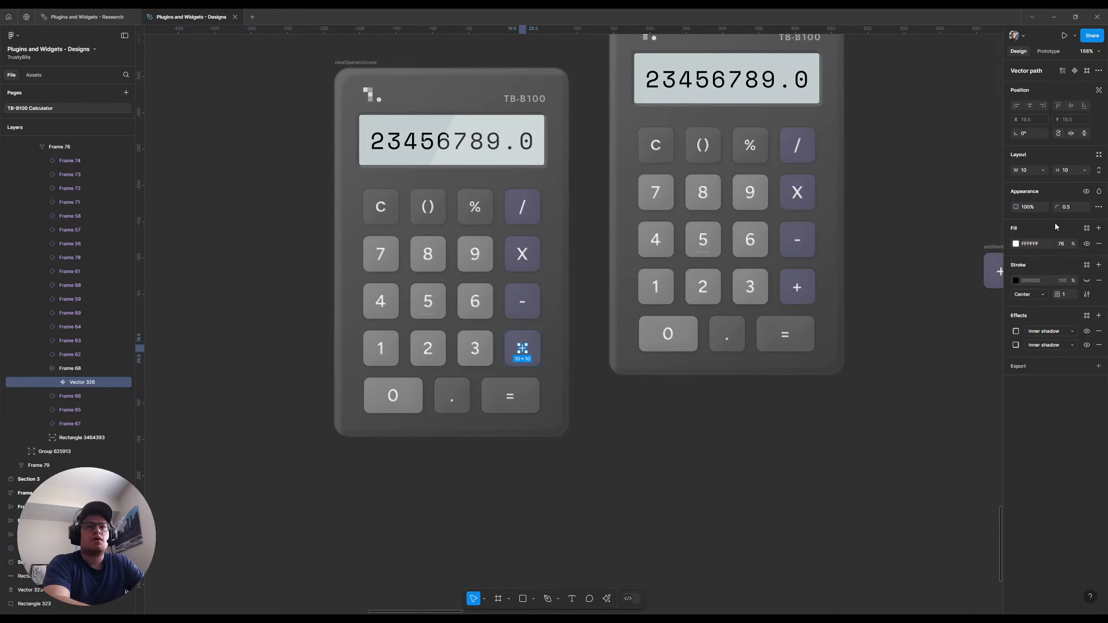
pyautogui.press('k')
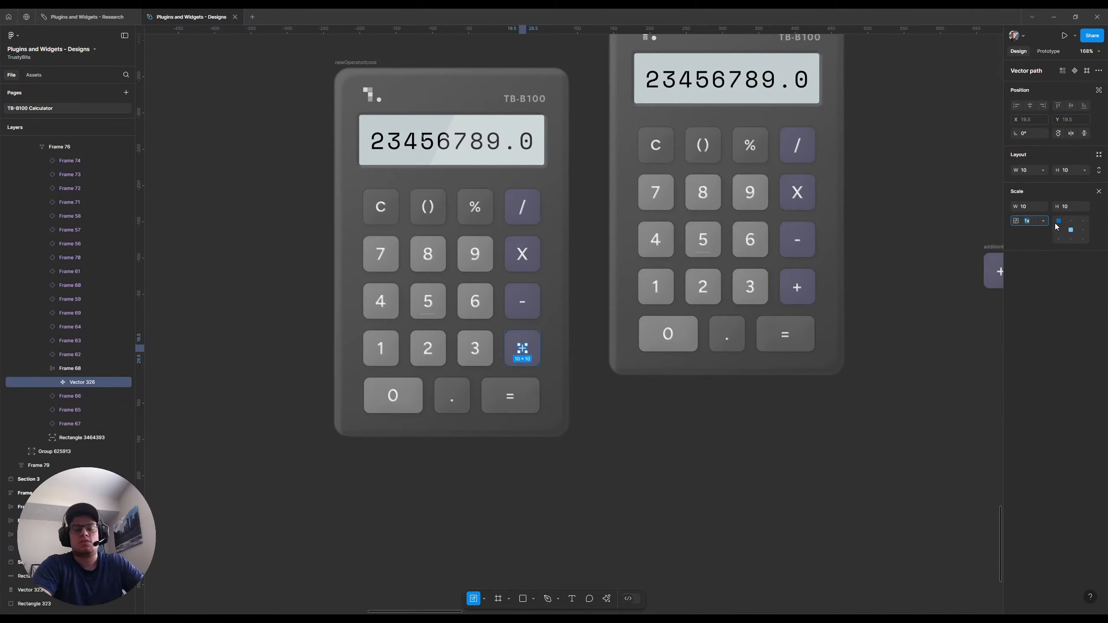
pyautogui.write('1.5')
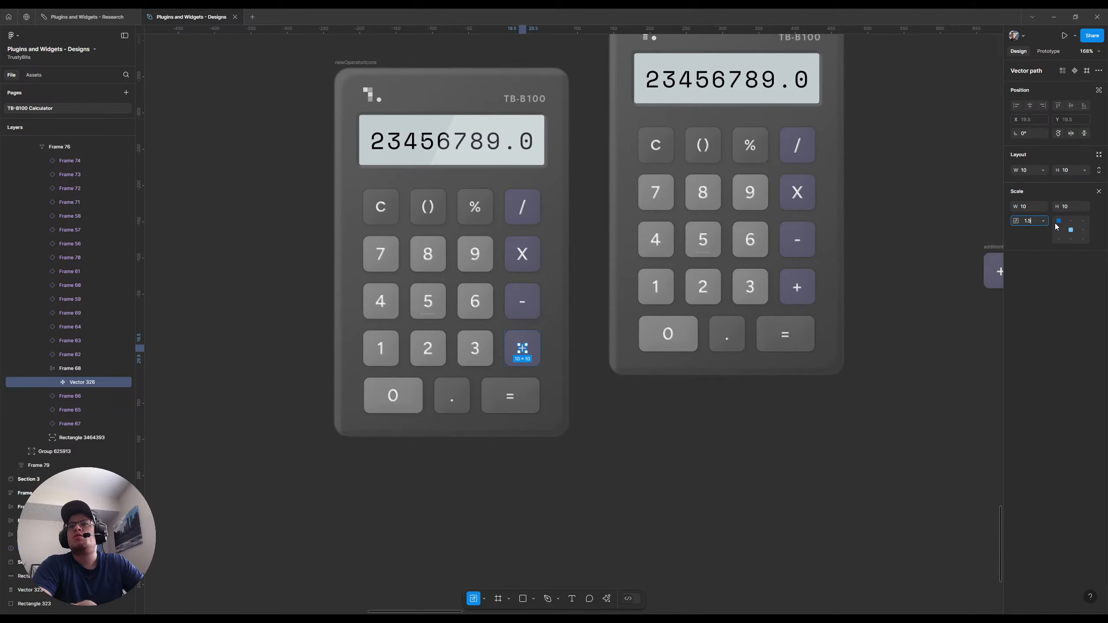
pyautogui.press('Return')
pyautogui.press('v')
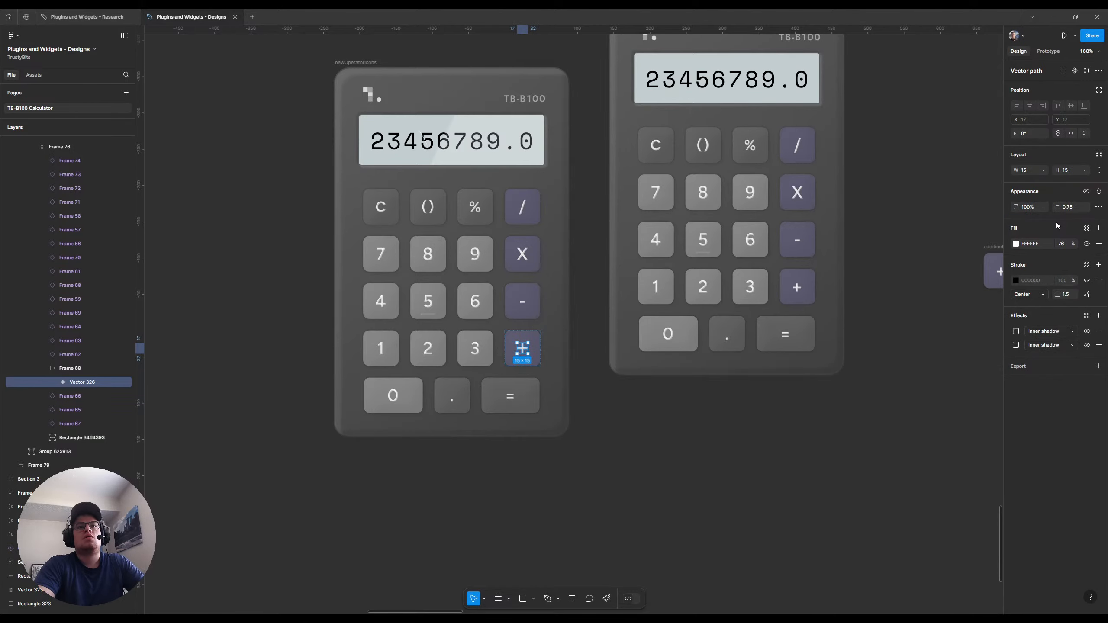
pyautogui.click(670, 418)
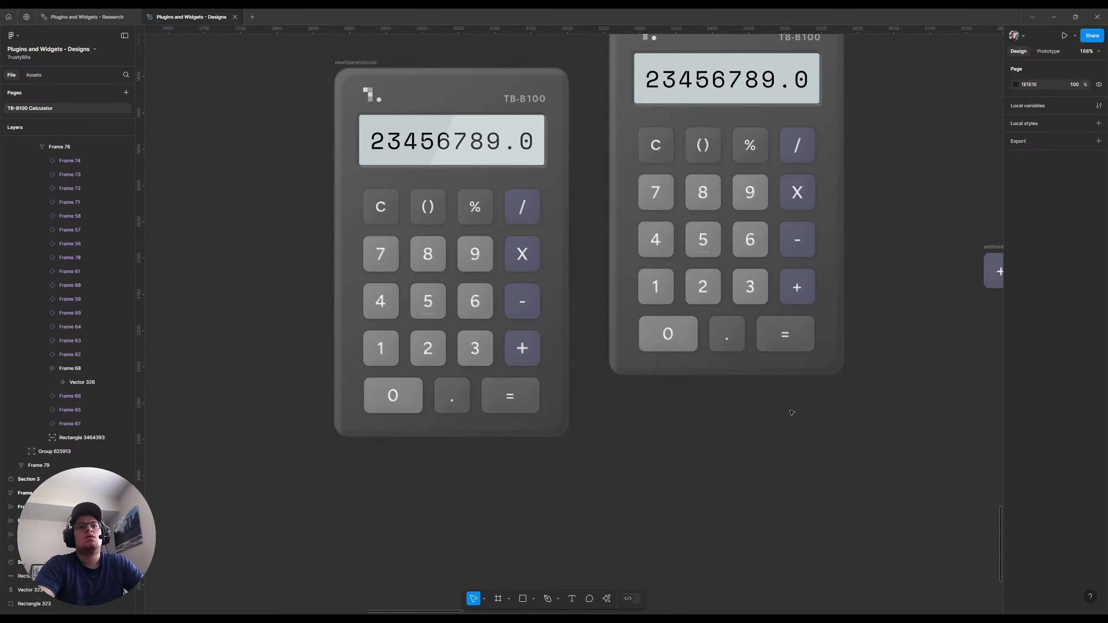
# Compare the plus icon with the neighbouring 3 and set the icon's corner radius to 0.5
pyautogui.scroll(5, 589, 389)
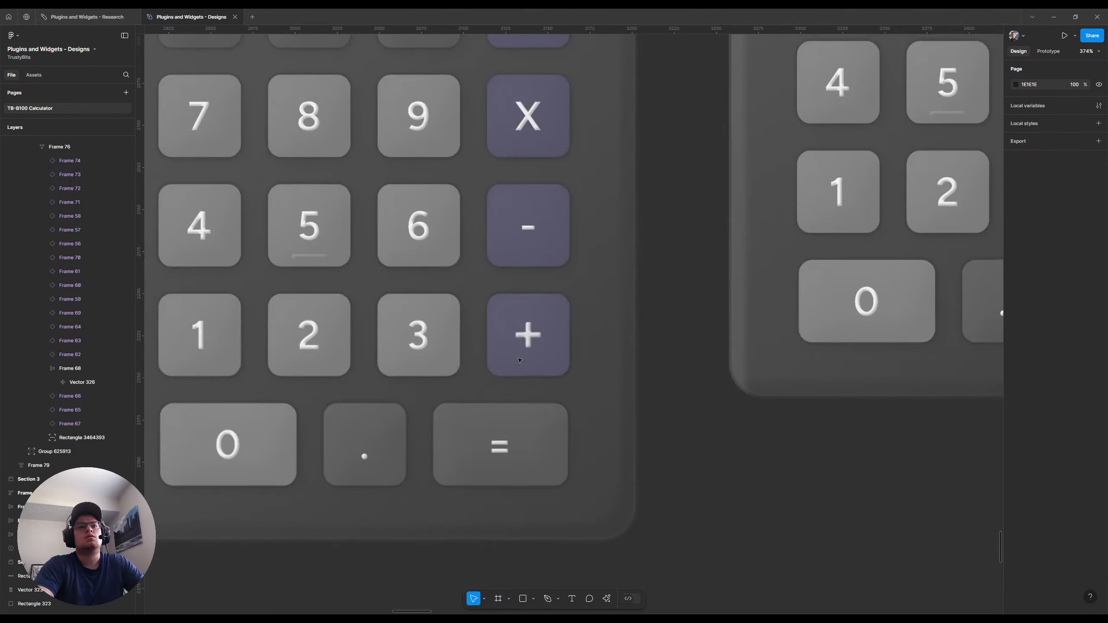
pyautogui.doubleClick(425, 343)
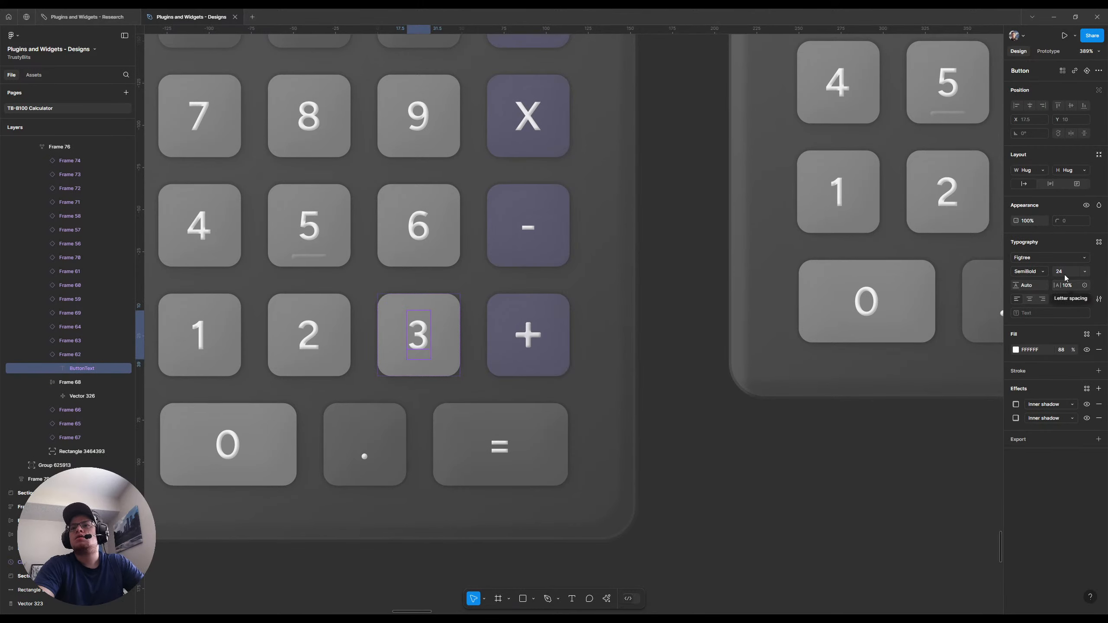
pyautogui.click(684, 370)
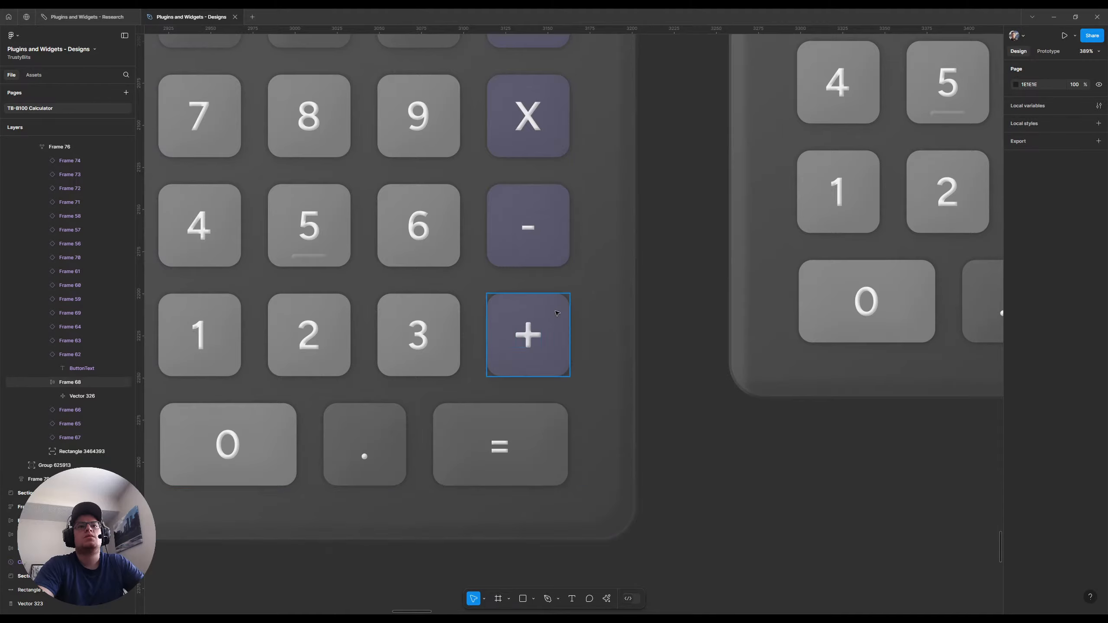
pyautogui.scroll(5, 551, 304)
pyautogui.scroll(2, 550, 304)
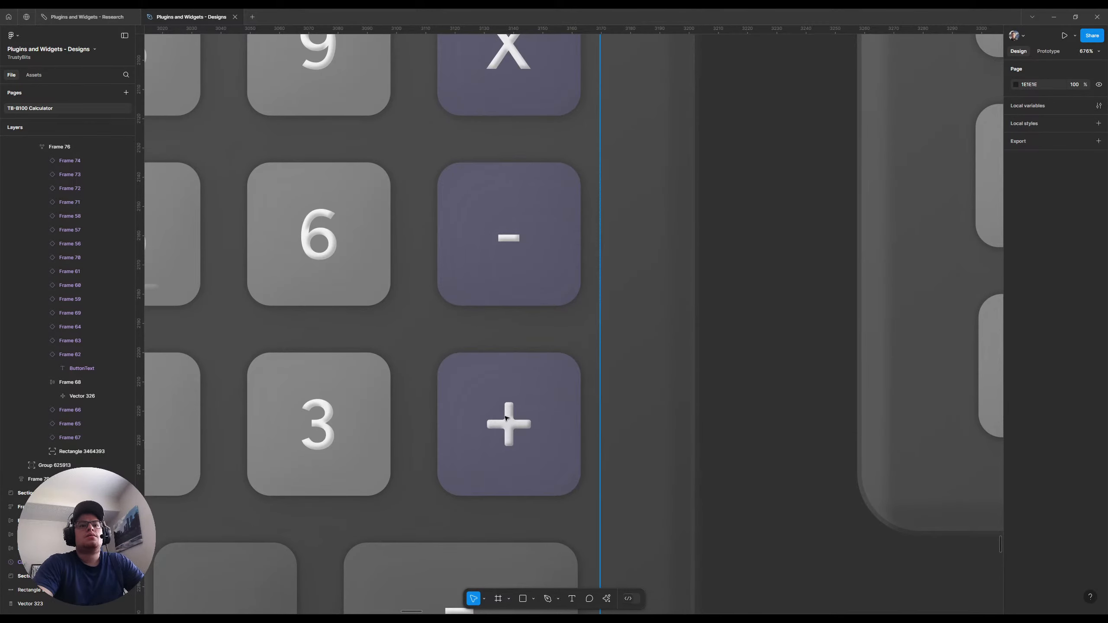
pyautogui.doubleClick(509, 423)
pyautogui.keyDown('ctrl'); pyautogui.click(509, 423); pyautogui.keyUp('ctrl')
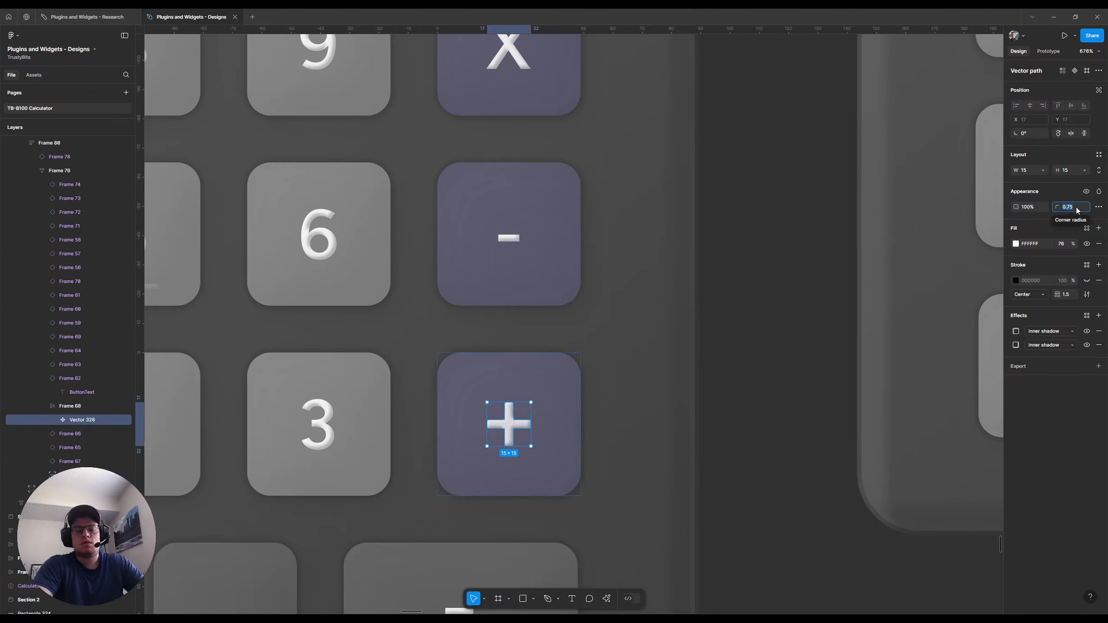
pyautogui.write('0.5')
pyautogui.press('Return')
pyautogui.click(768, 322)
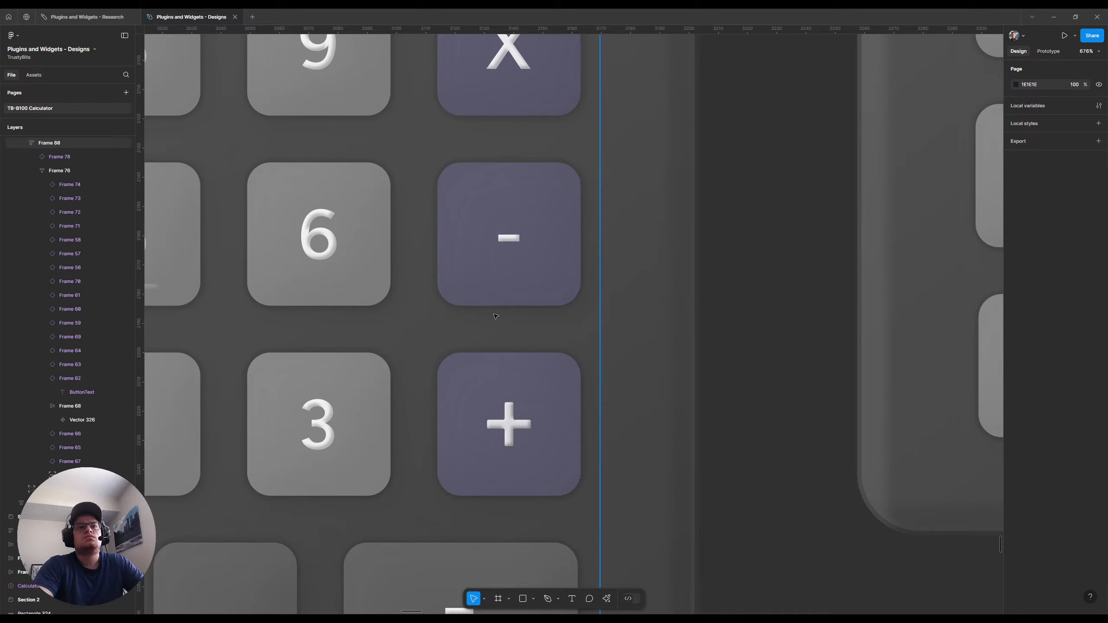
# Detach the subtraction button above the addition button from its Button component
pyautogui.doubleClick(511, 241)
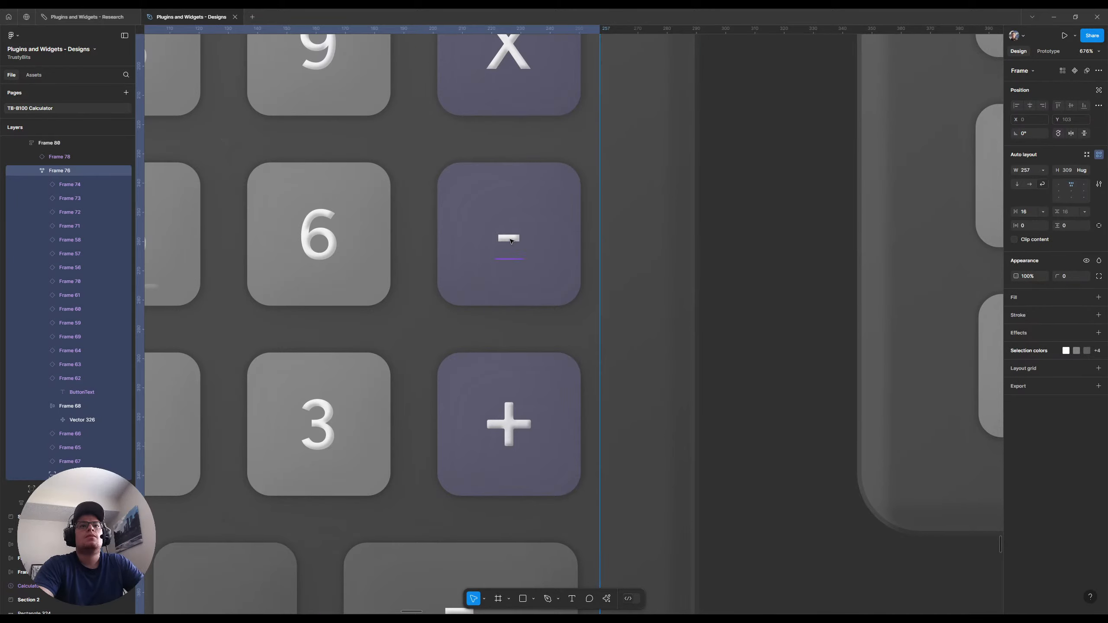
pyautogui.keyDown('ctrl'); pyautogui.click(510, 239); pyautogui.keyUp('ctrl')
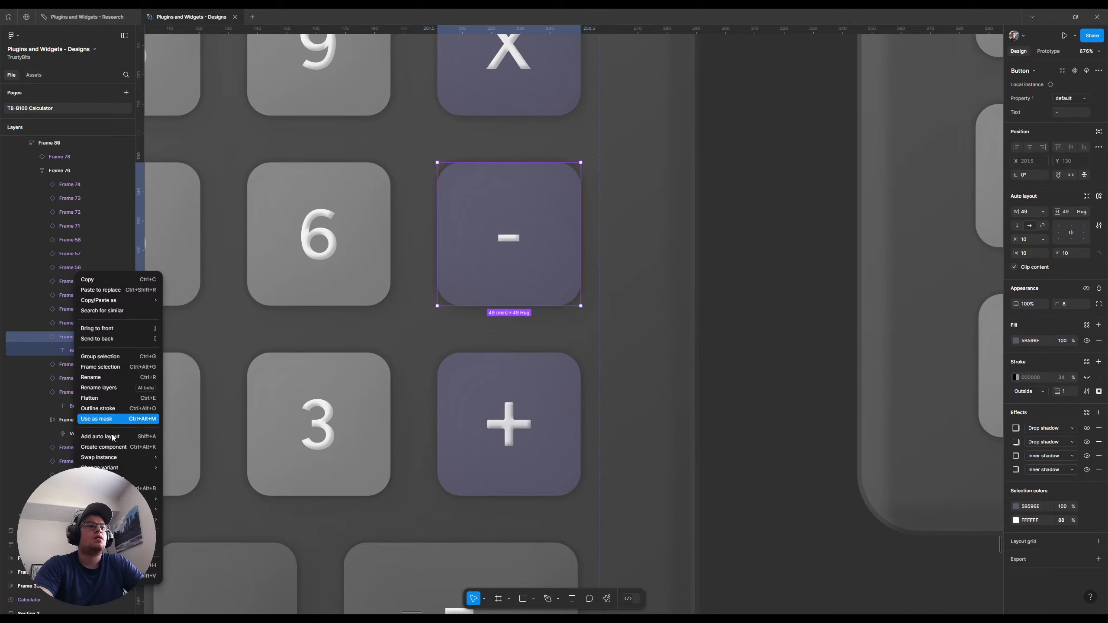
pyautogui.click(131, 488)
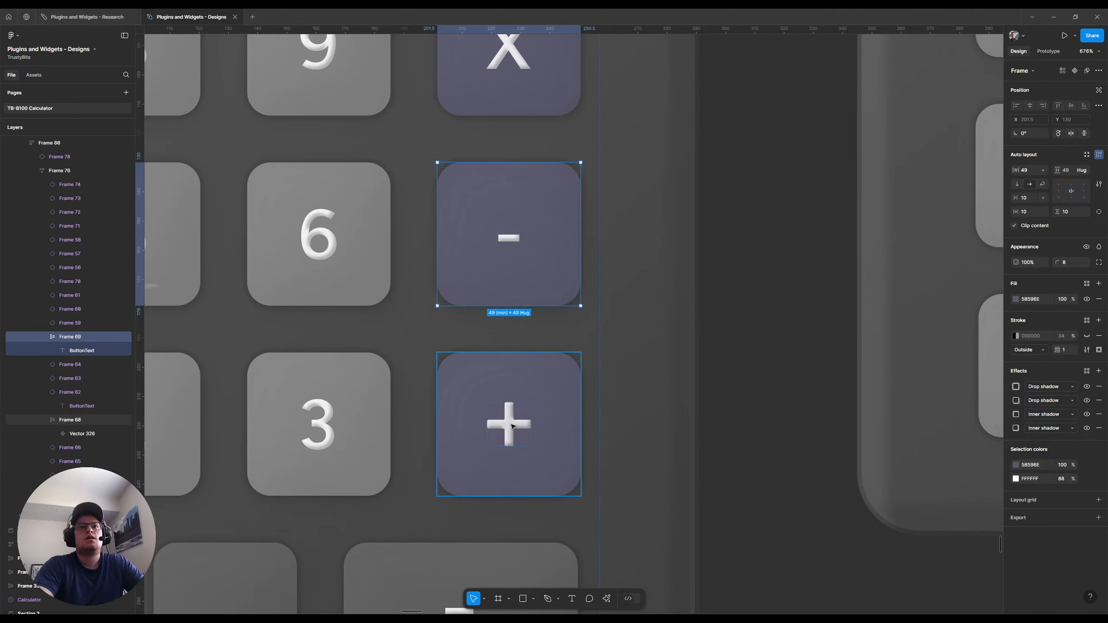
# Replace the subtraction button's minus text with a copy of the addition button's plus vector
pyautogui.click(505, 426)
pyautogui.click(508, 426)
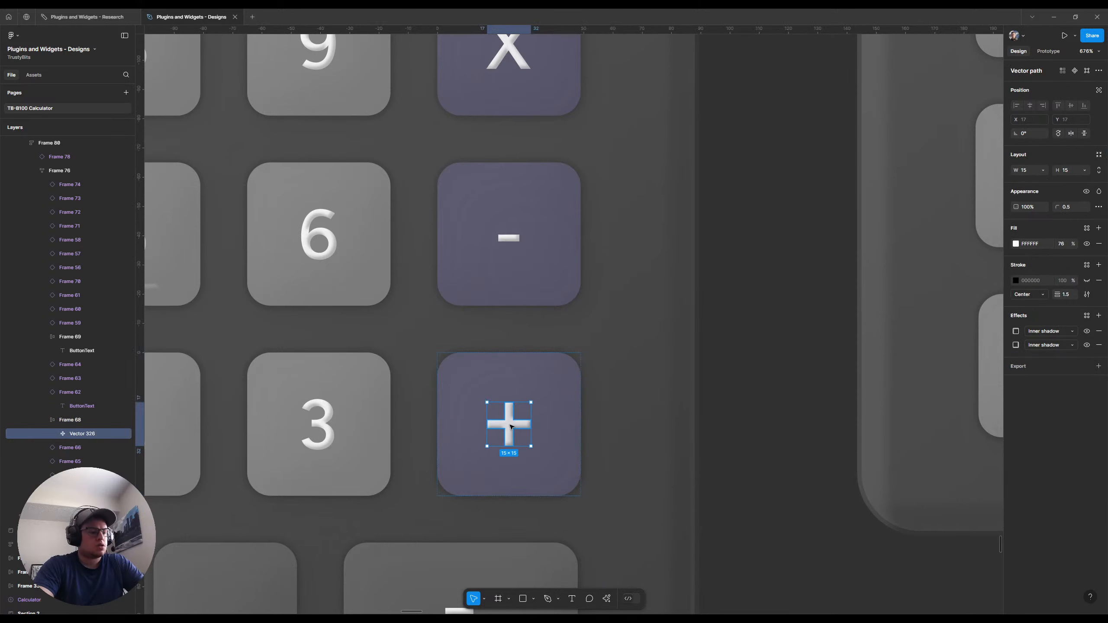
pyautogui.click(509, 239)
pyautogui.hotkey('ctrl', 'shift', 'r')
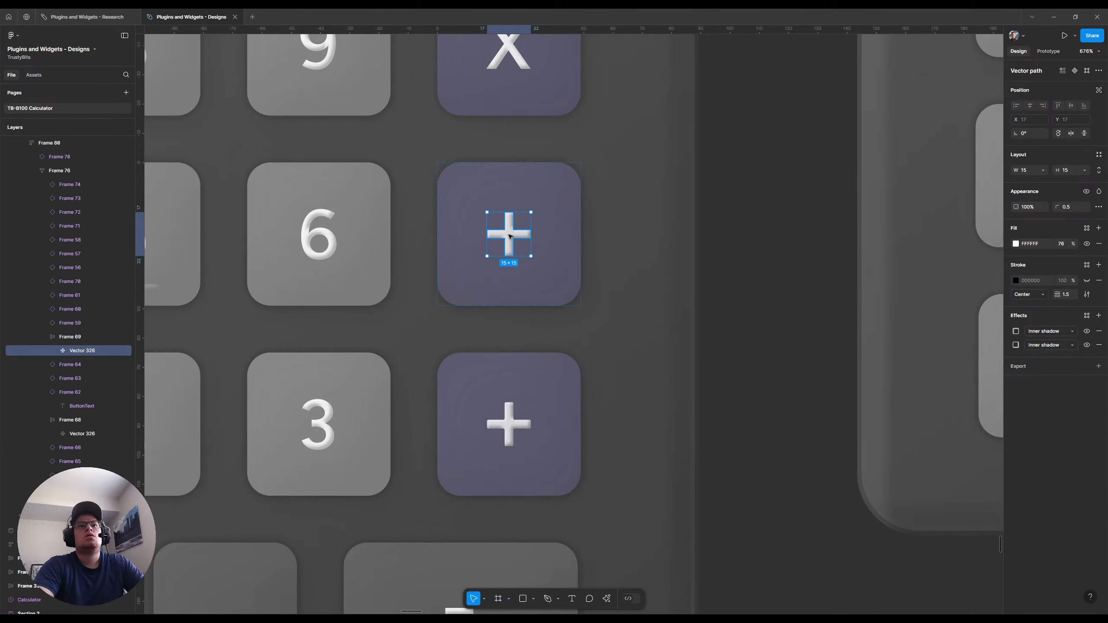
# Delete the vertical arm and inner corner points of the subtraction button's plus vector, leaving only a horizontal minus bar
pyautogui.doubleClick(509, 236)
pyautogui.scroll(5, 509, 224)
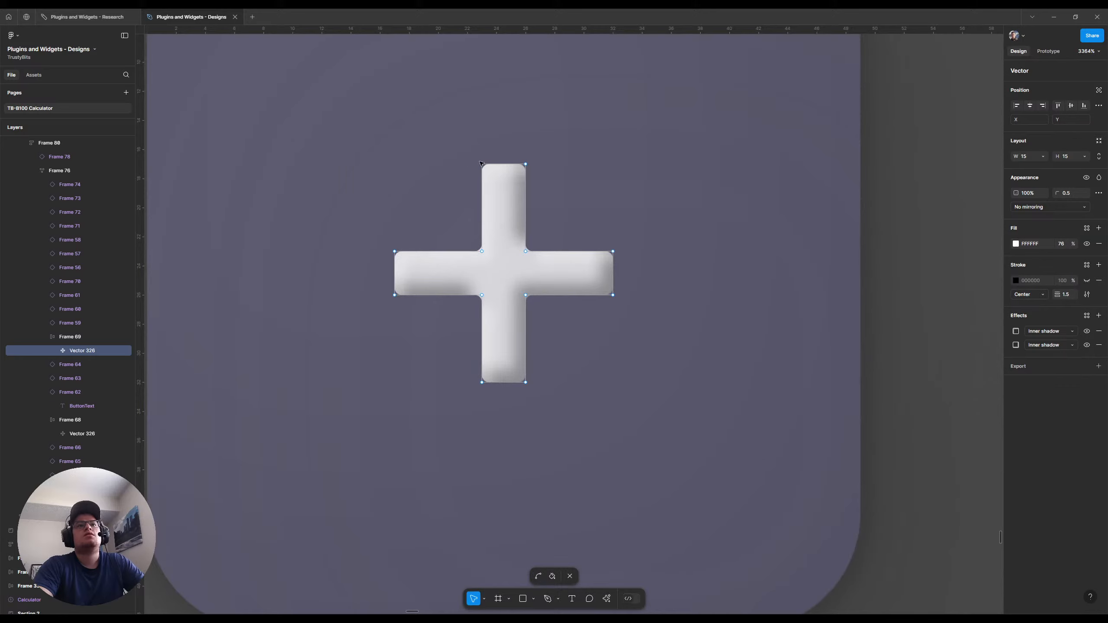
pyautogui.click(506, 164)
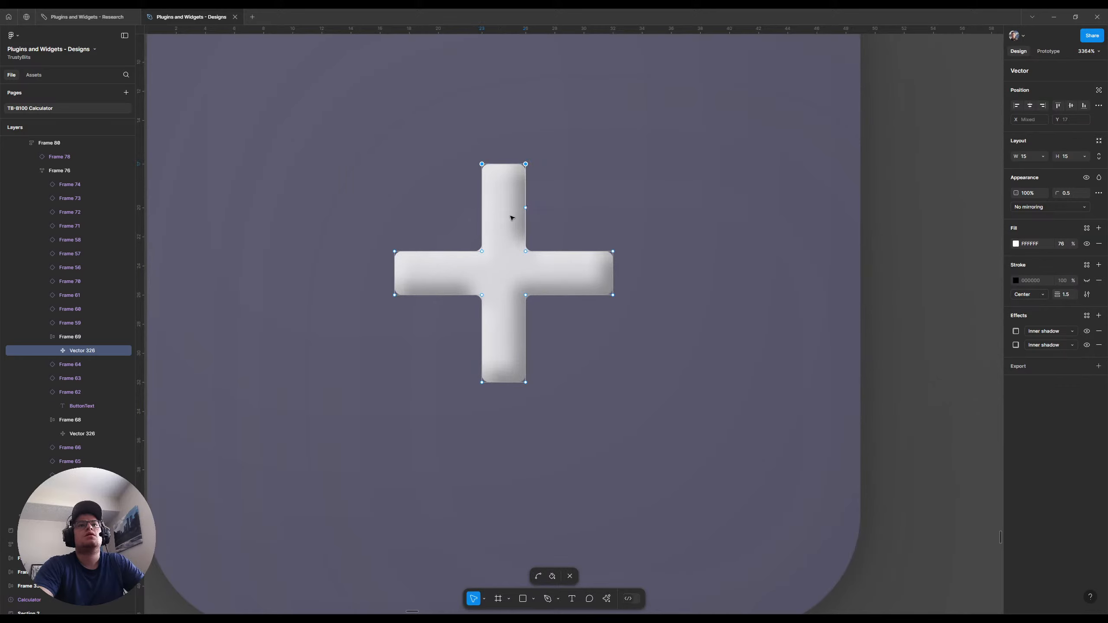
pyautogui.keyDown('shift'); pyautogui.click(482, 252); pyautogui.keyUp('shift')
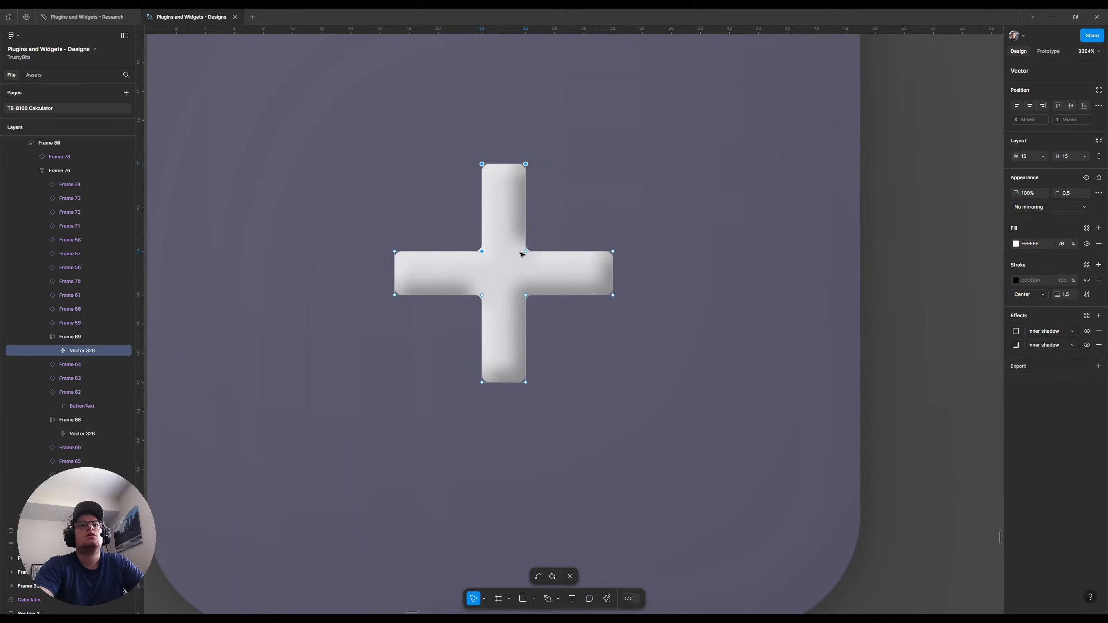
pyautogui.keyDown('shift'); pyautogui.click(525, 251); pyautogui.keyUp('shift')
pyautogui.keyDown('shift'); pyautogui.click(483, 296); pyautogui.keyUp('shift')
pyautogui.keyDown('shift'); pyautogui.click(525, 295); pyautogui.keyUp('shift')
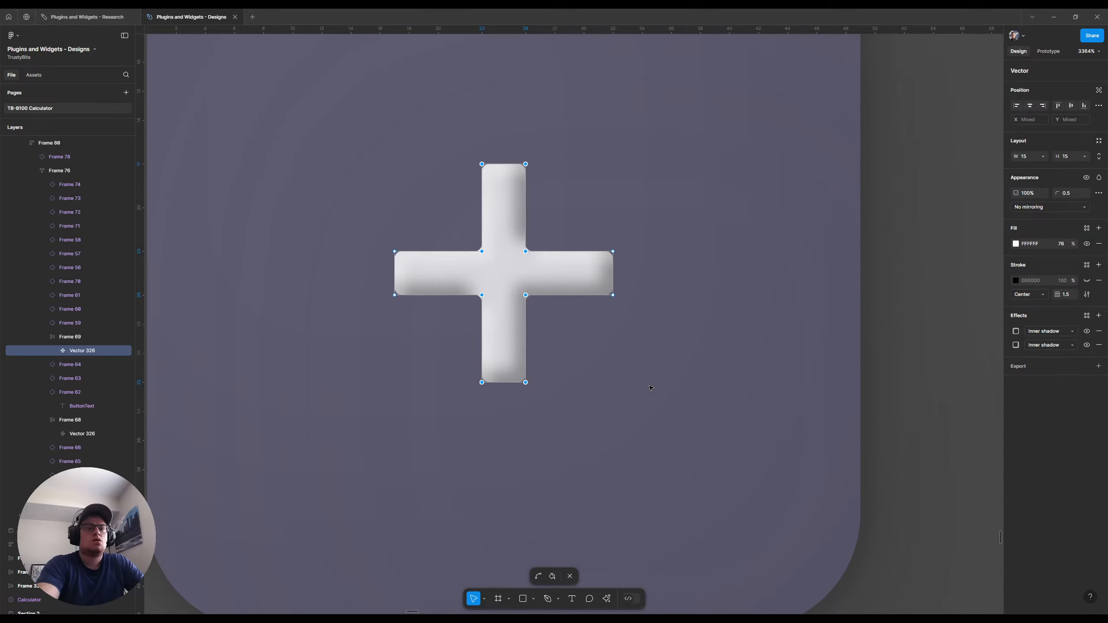
pyautogui.press('Delete')
pyautogui.press('ctrl')
pyautogui.scroll(-5, 499, 264)
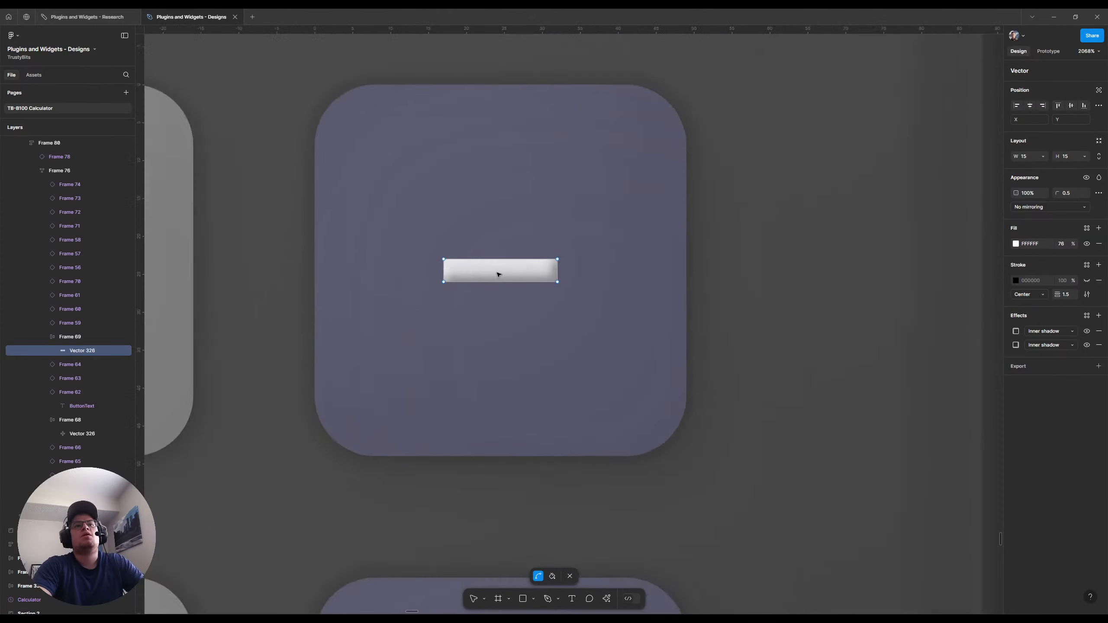
pyautogui.press('Escape')
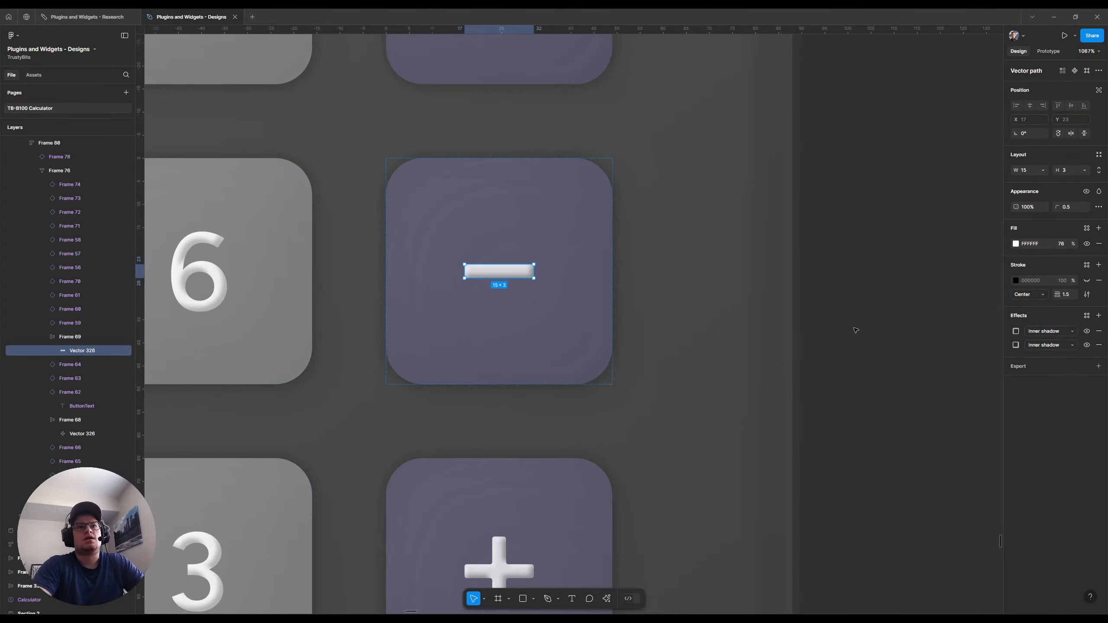
# Detach the multiplication button beside the 9 from its Button component
pyautogui.scroll(-2, 637, 303)
pyautogui.scroll(-2, 651, 294)
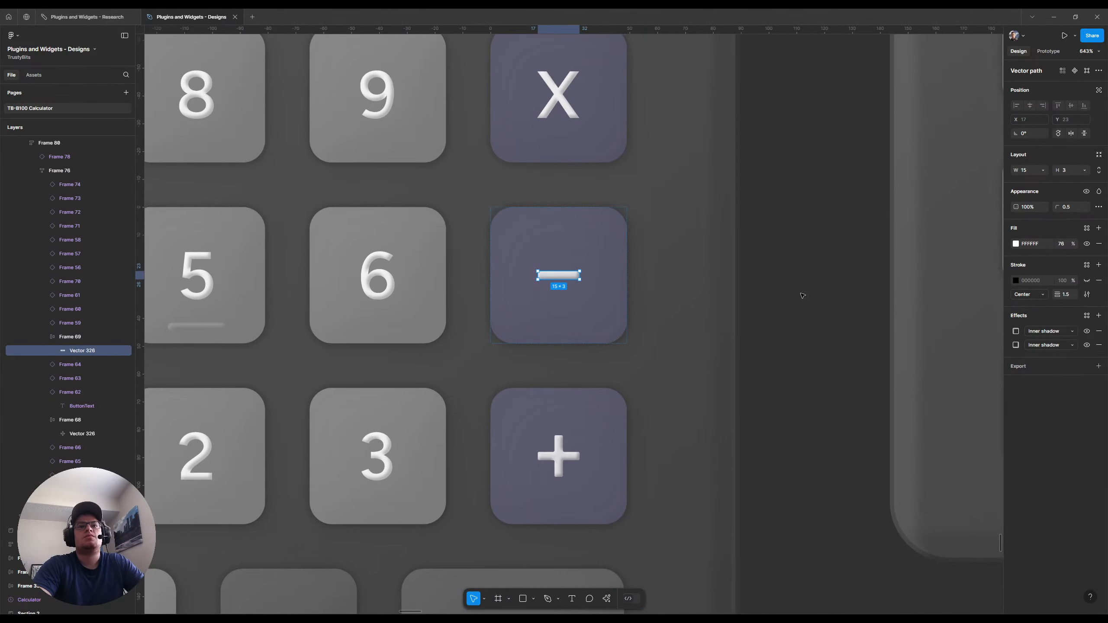
pyautogui.click(822, 333)
pyautogui.scroll(3, 741, 283)
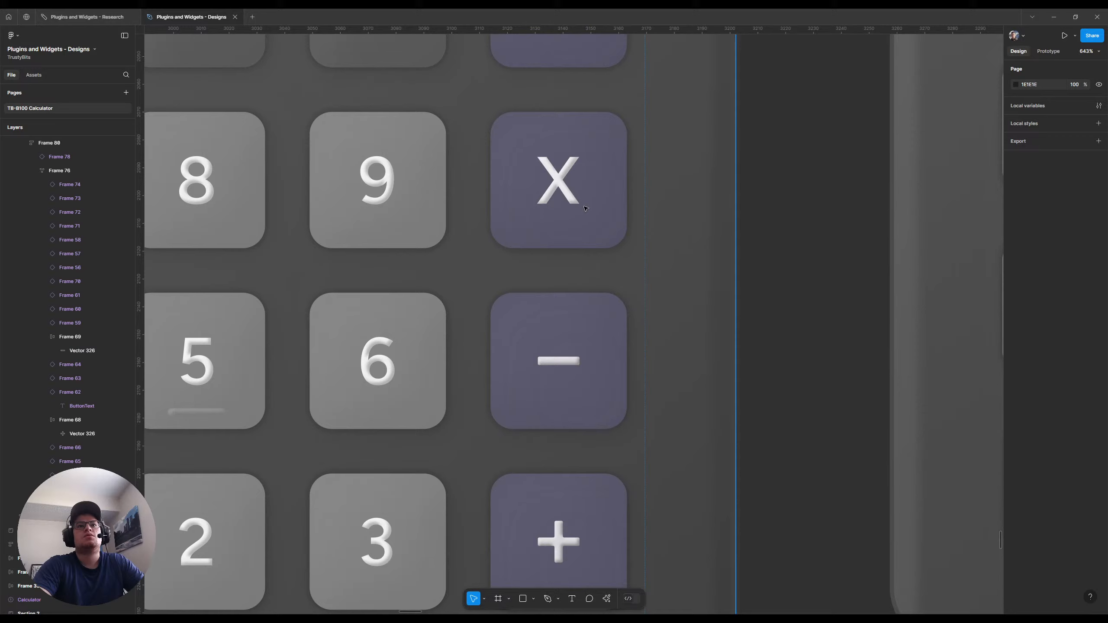
pyautogui.click(559, 185)
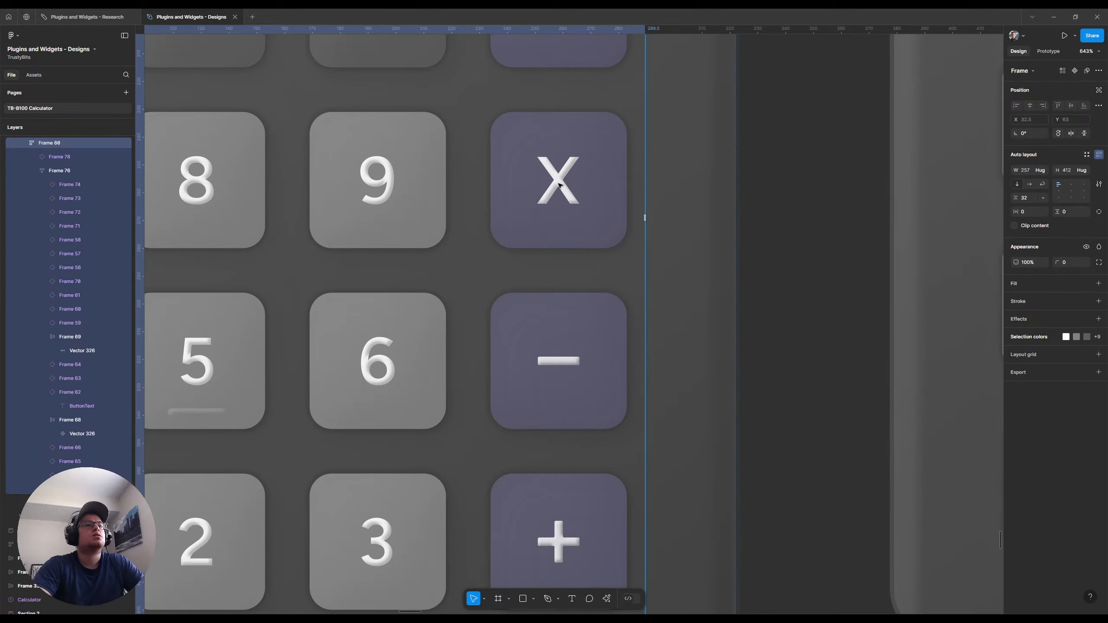
pyautogui.keyDown('ctrl'); pyautogui.click(560, 185); pyautogui.keyUp('ctrl')
pyautogui.hotkey('shift', 'Return')
pyautogui.rightClick(560, 184)
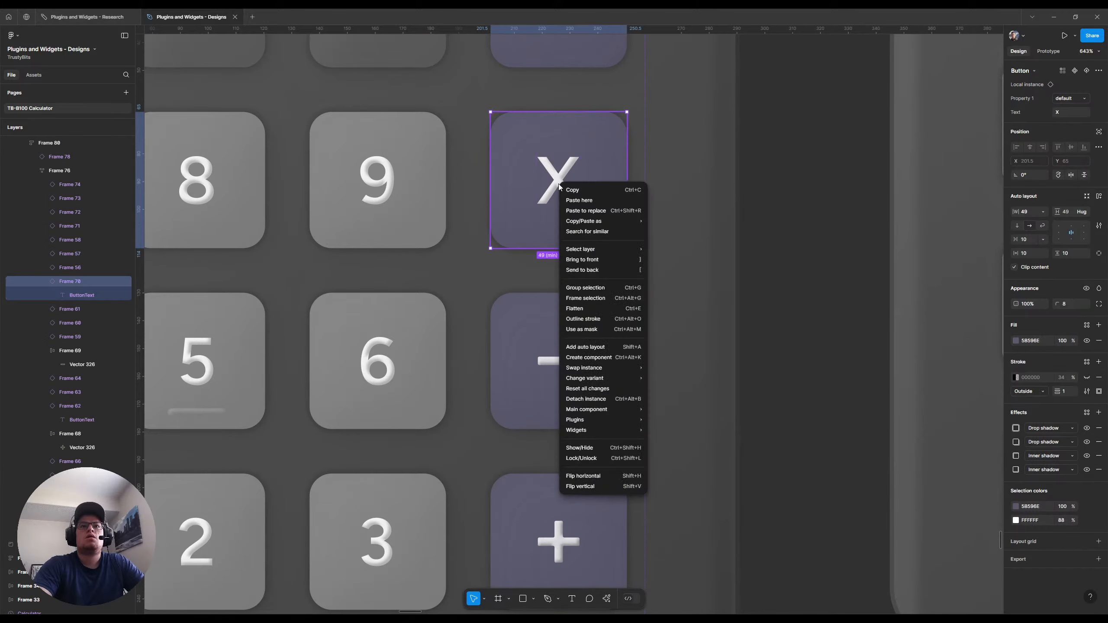
pyautogui.click(624, 399)
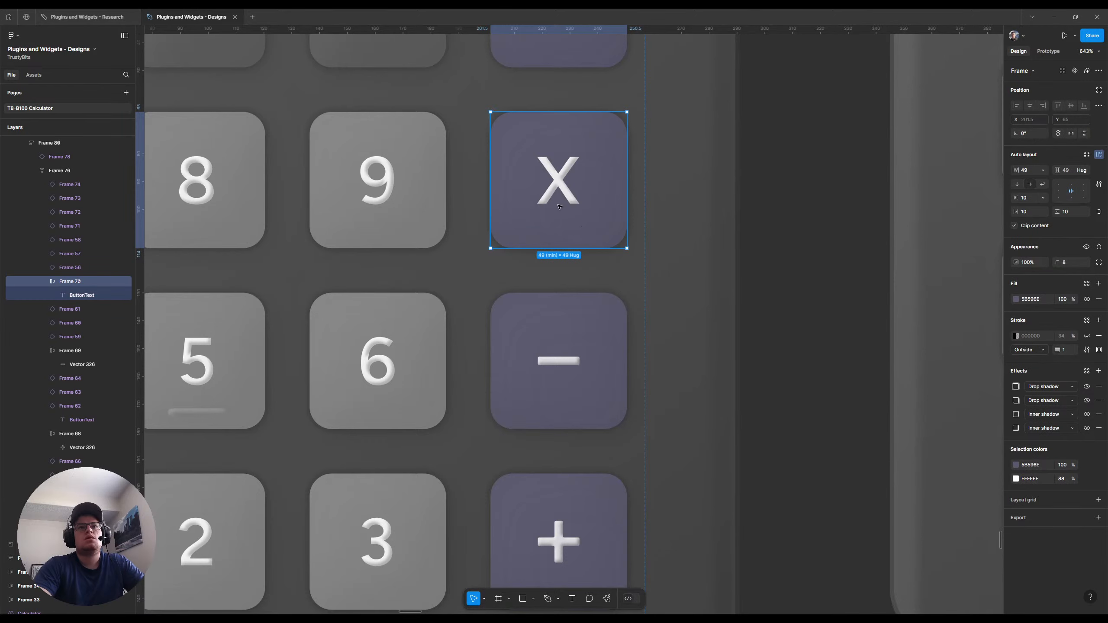
# Replace the multiplication button's X text with the copied plus vector and rotate it 45°
pyautogui.press('Return')
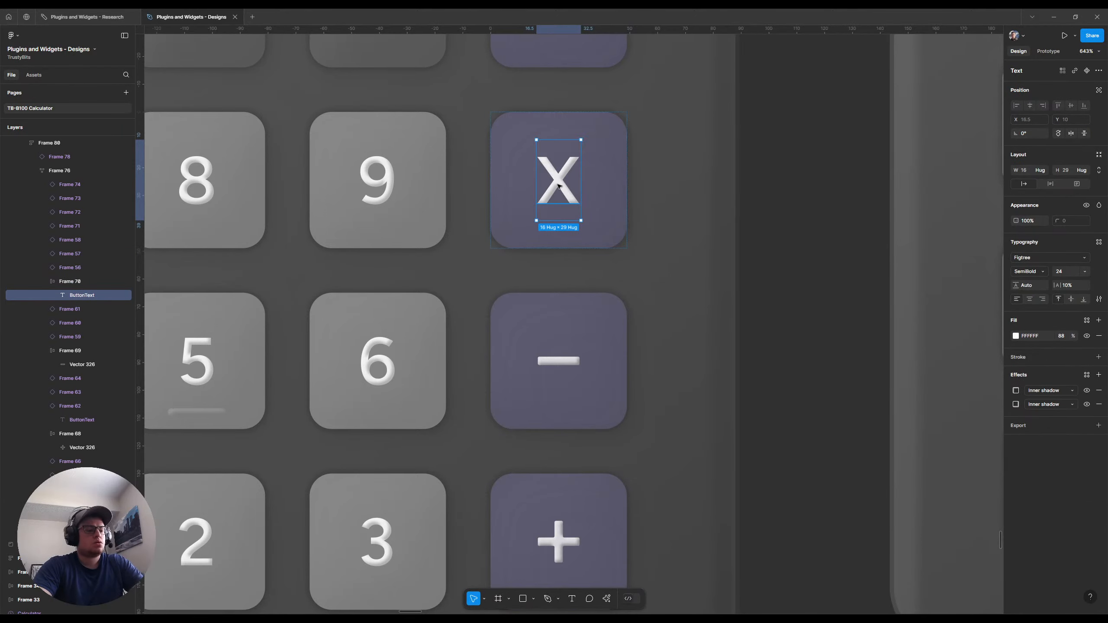
pyautogui.hotkey('ctrl', 'shift', 'r')
pyautogui.click(1036, 134)
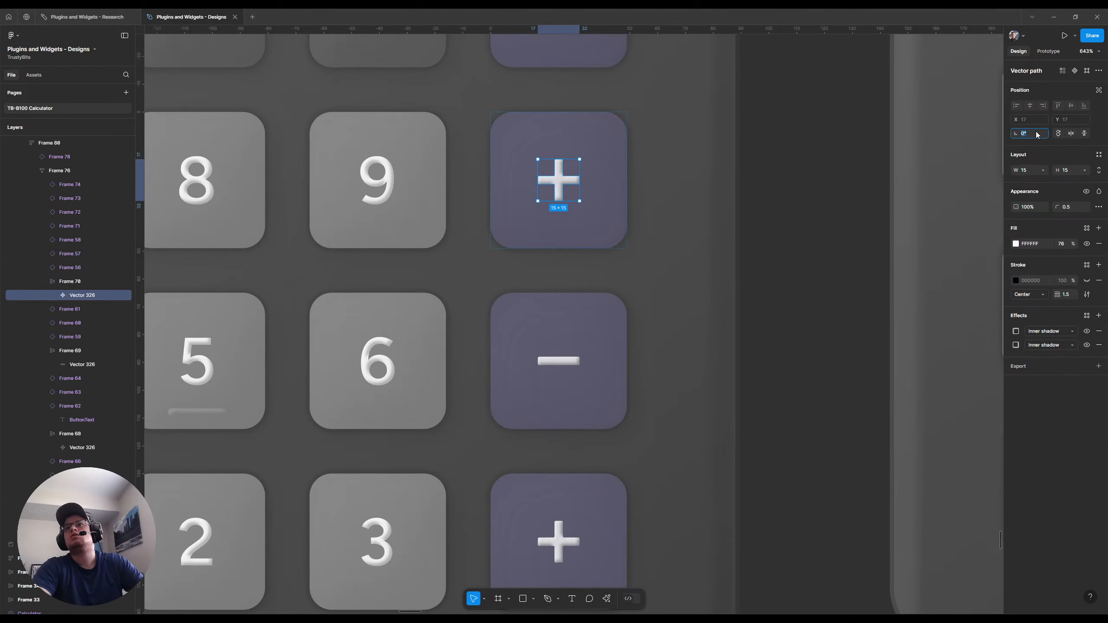
pyautogui.write('45')
pyautogui.press('Return')
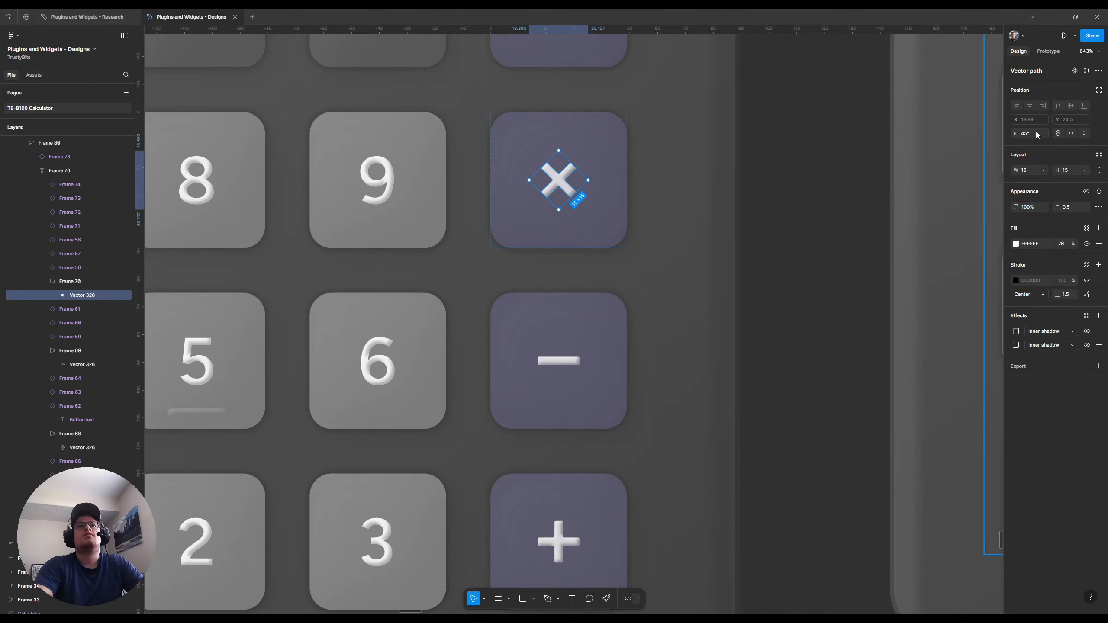
pyautogui.click(864, 188)
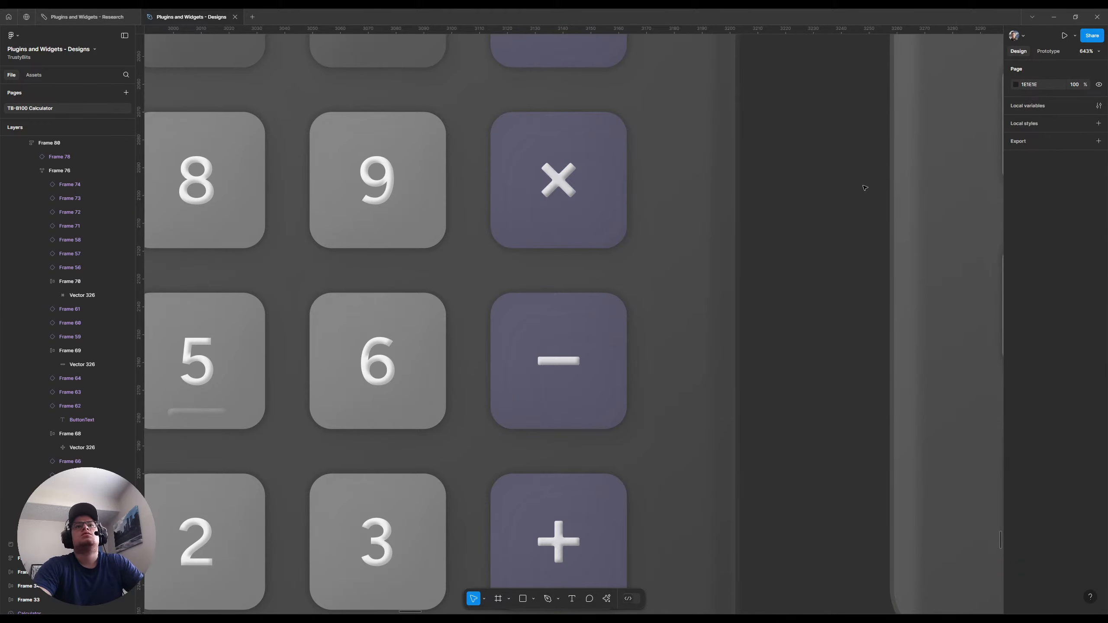
# Copy the subtraction button's minus bar and detach the division button from its Button component
pyautogui.scroll(3, 671, 232)
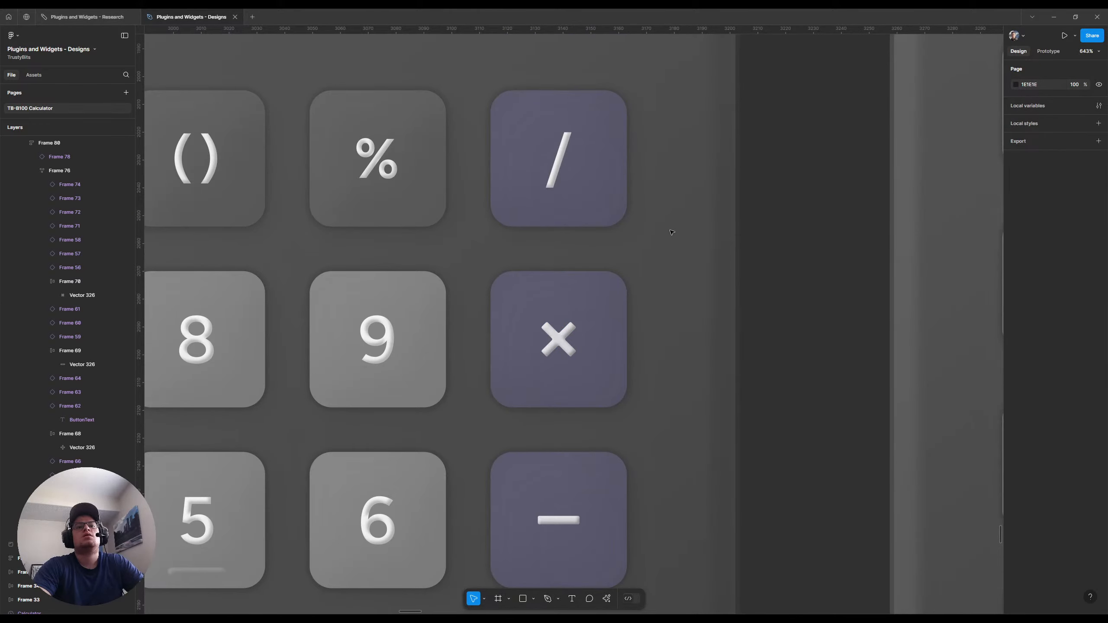
pyautogui.keyDown('ctrl'); pyautogui.click(562, 522); pyautogui.keyUp('ctrl')
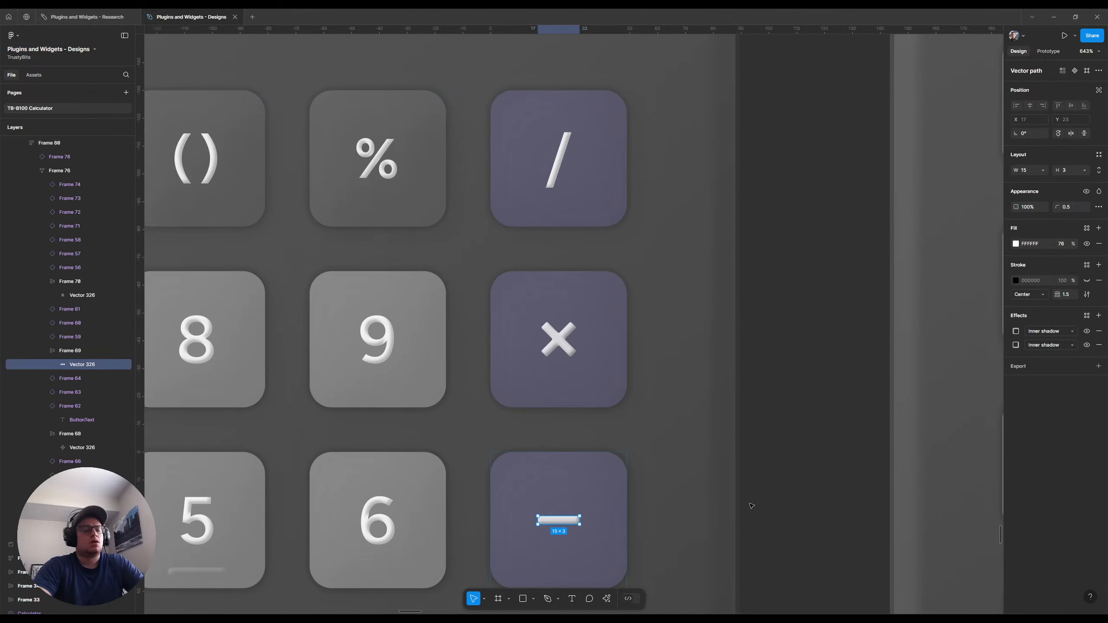
pyautogui.click(562, 159)
pyautogui.rightClick(562, 159)
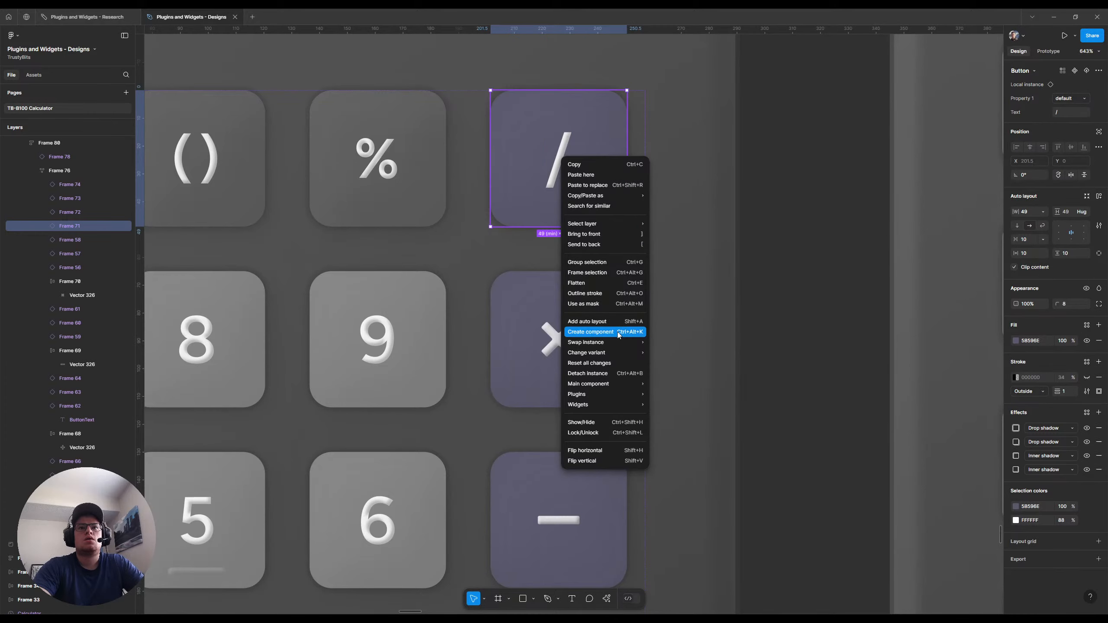
pyautogui.click(619, 373)
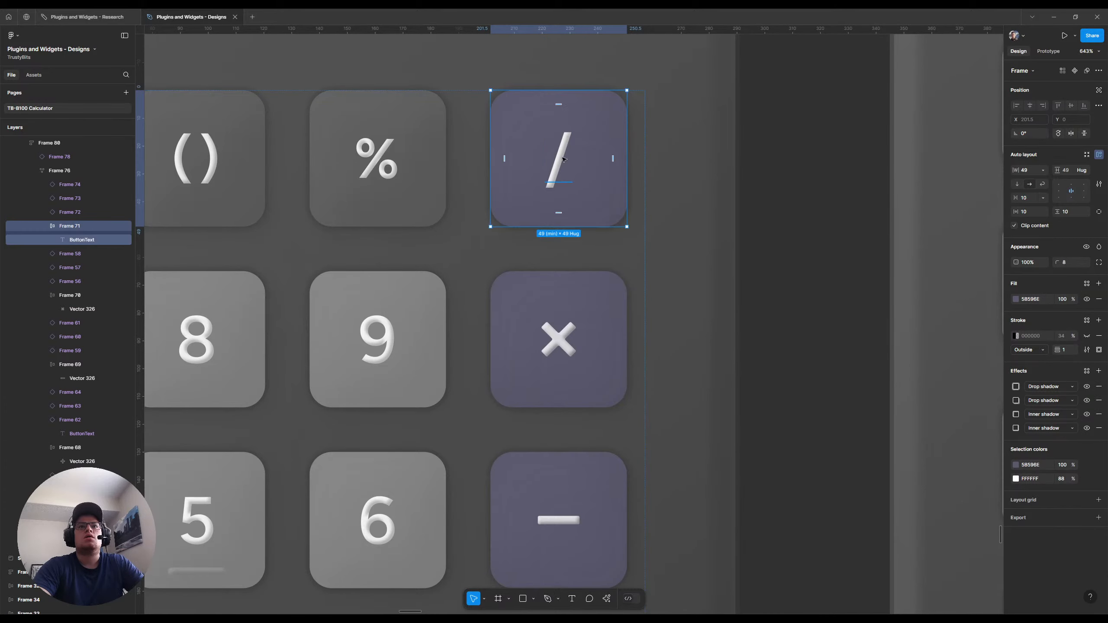
# Replace the division button's slash text with the copied minus bar
pyautogui.click(563, 160)
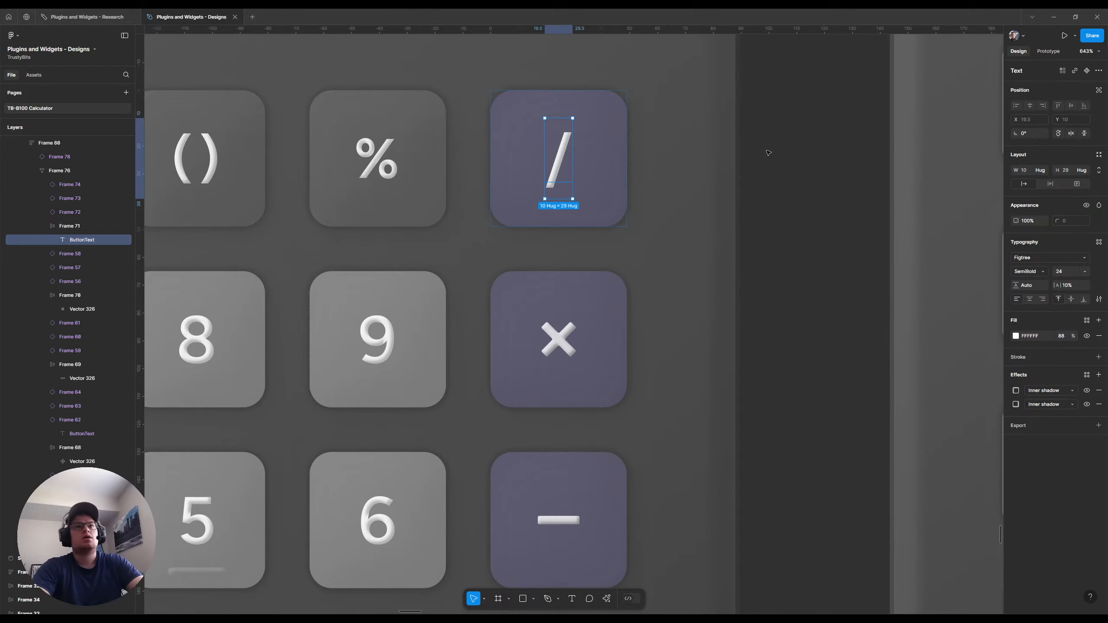
pyautogui.hotkey('ctrl', 'shift', 'r')
pyautogui.scroll(5, 562, 140)
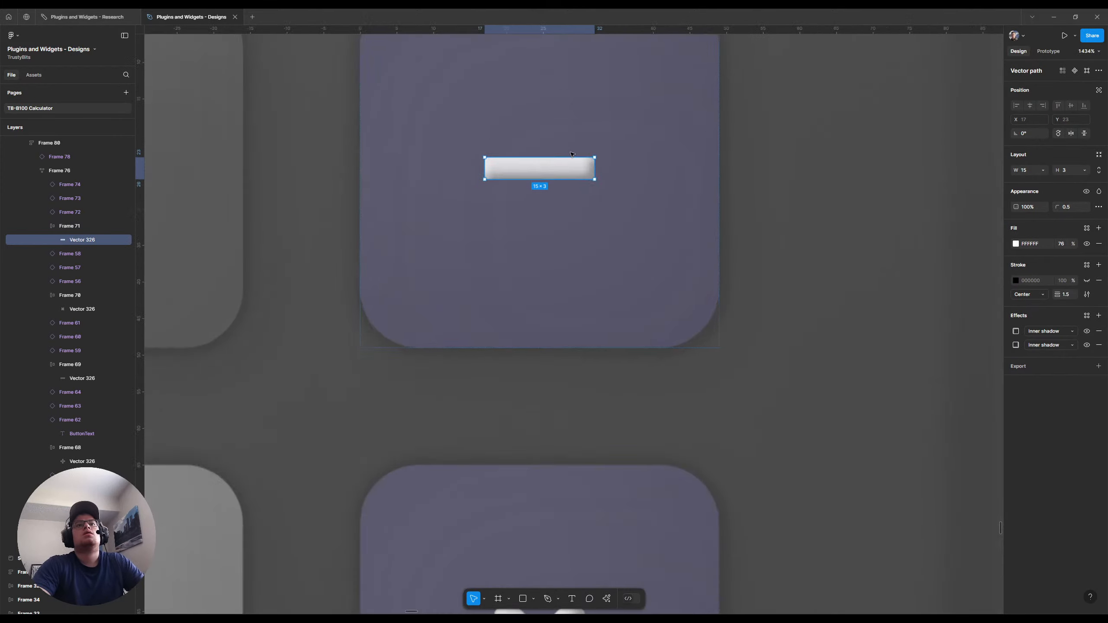
pyautogui.scroll(2, 545, 245)
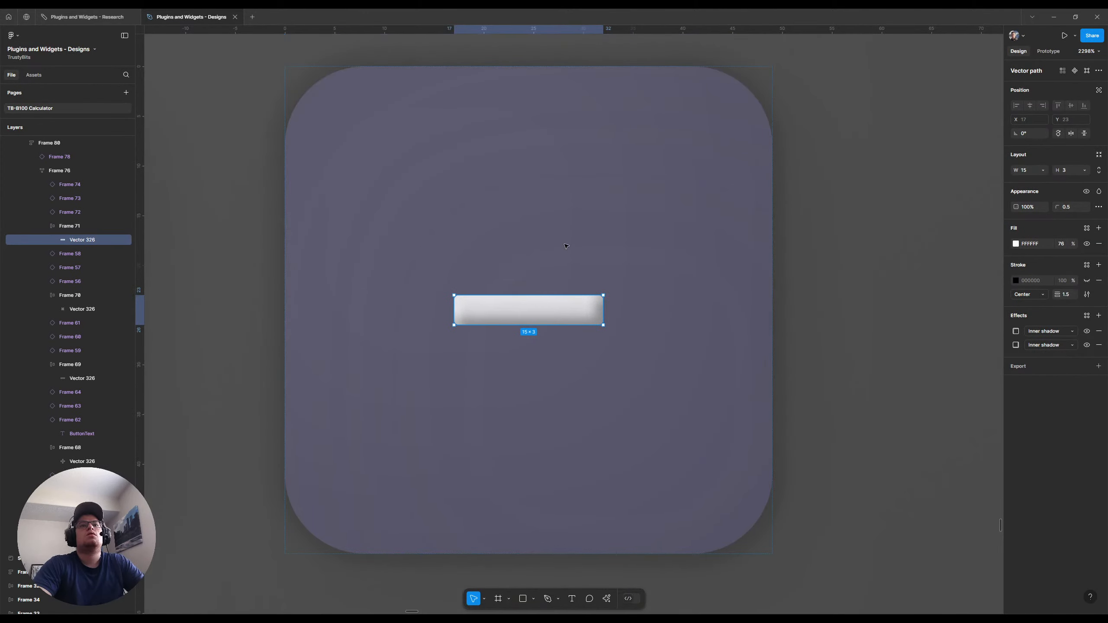
pyautogui.doubleClick(534, 308)
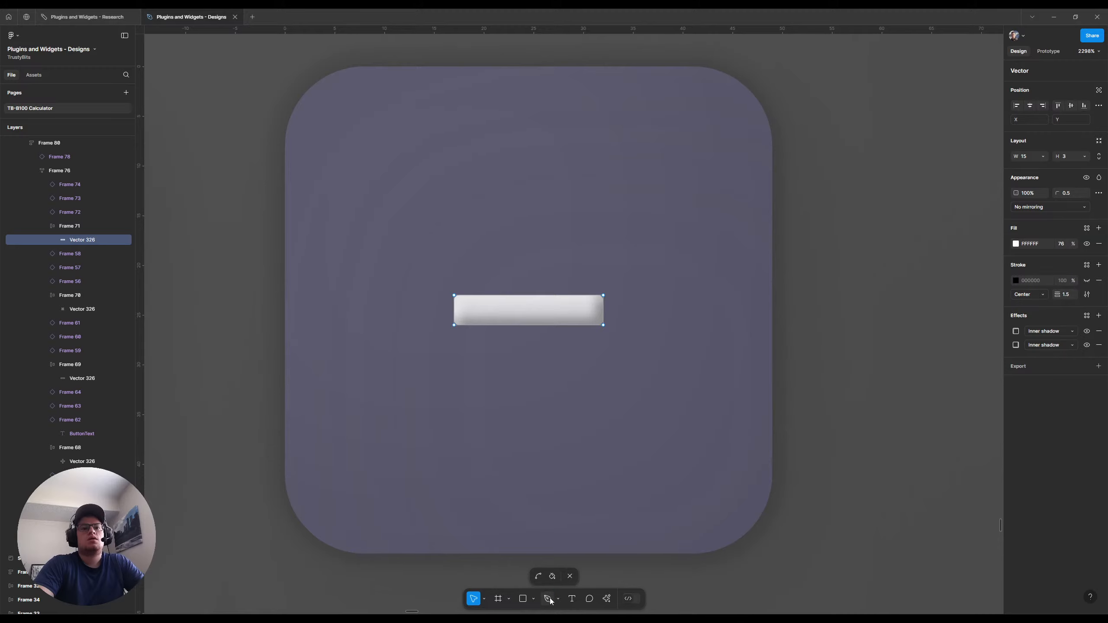
pyautogui.press('p')
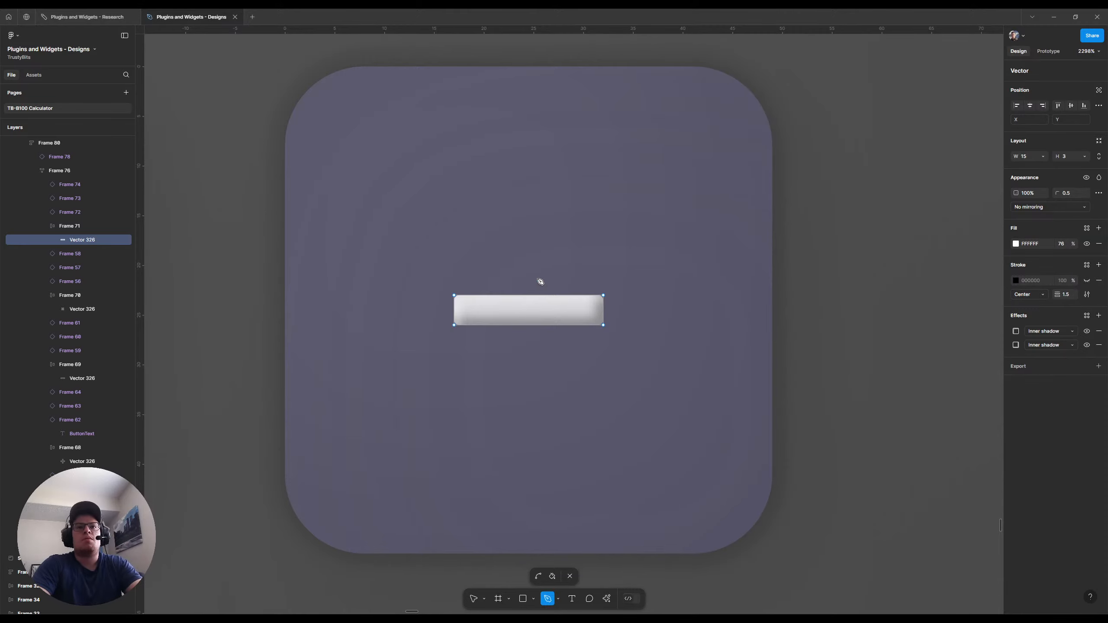
pyautogui.press('Escape')
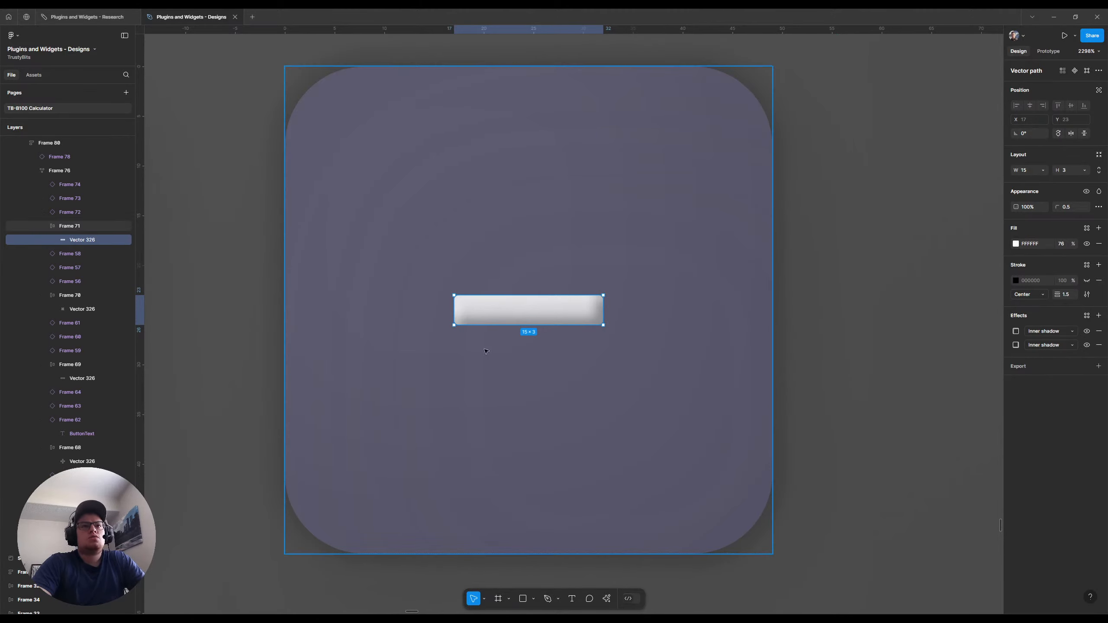
# Place a copy of the division button's bar on the empty canvas beside the calculator, at X 637, Y 902
pyautogui.scroll(-3, 506, 288)
pyautogui.scroll(-2, 506, 288)
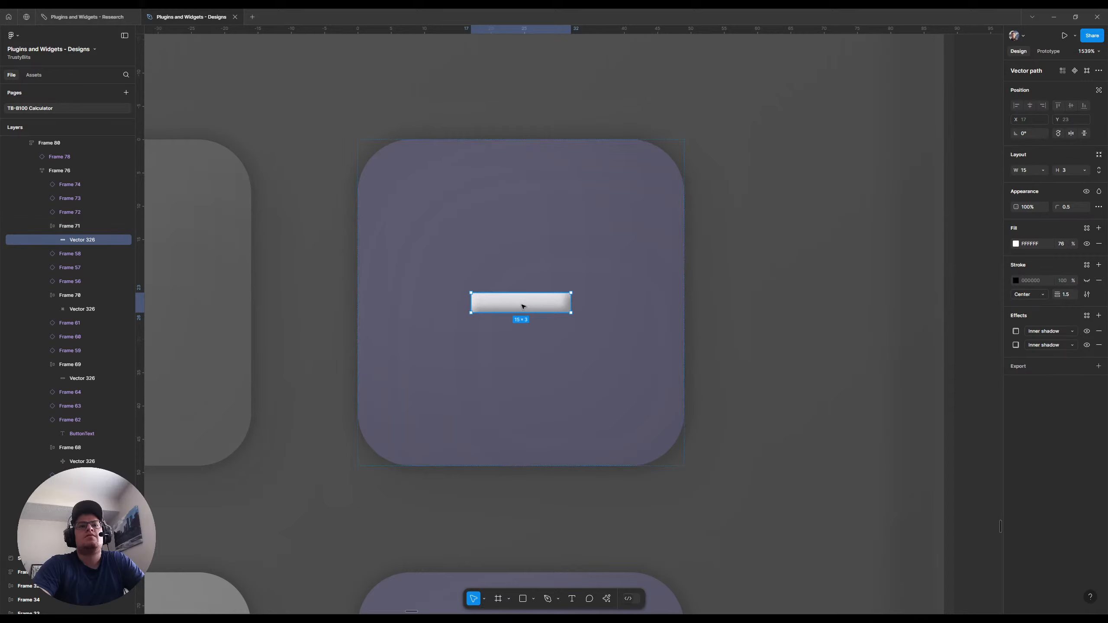
pyautogui.moveTo(521, 308); pyautogui.dragTo(890, 300)
pyautogui.hscroll(3, 793, 313)
pyautogui.hscroll(2, 793, 313)
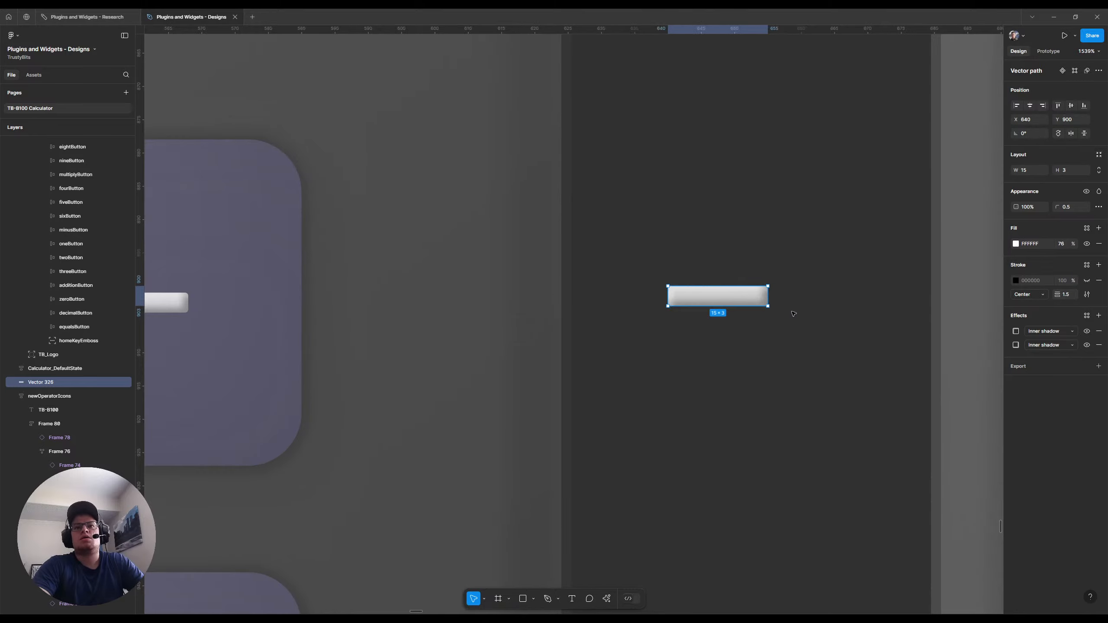
pyautogui.moveTo(718, 299); pyautogui.dragTo(698, 313)
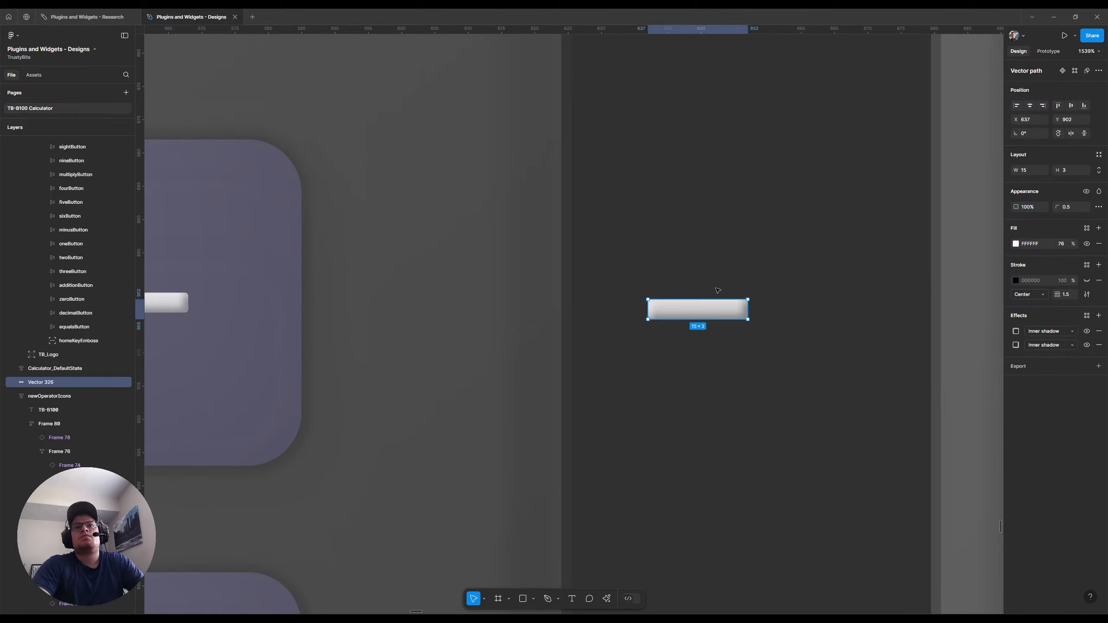
# Draw a 5 × 5 circle centred just above the copied bar
pyautogui.press('Escape')
pyautogui.press('o')
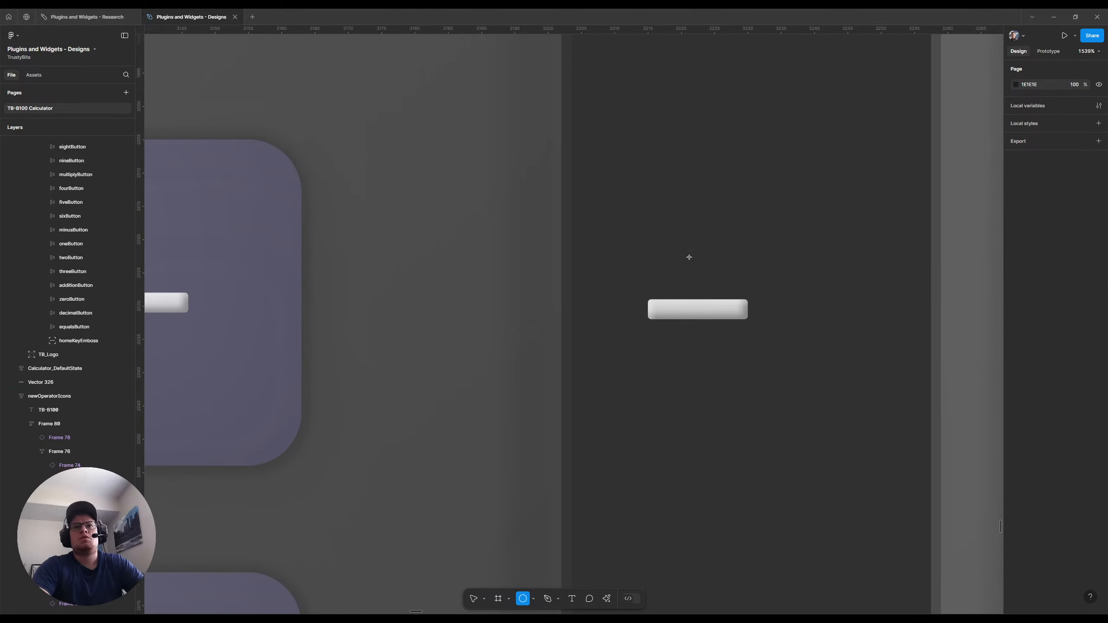
pyautogui.moveTo(688, 259); pyautogui.dragTo(707, 278)
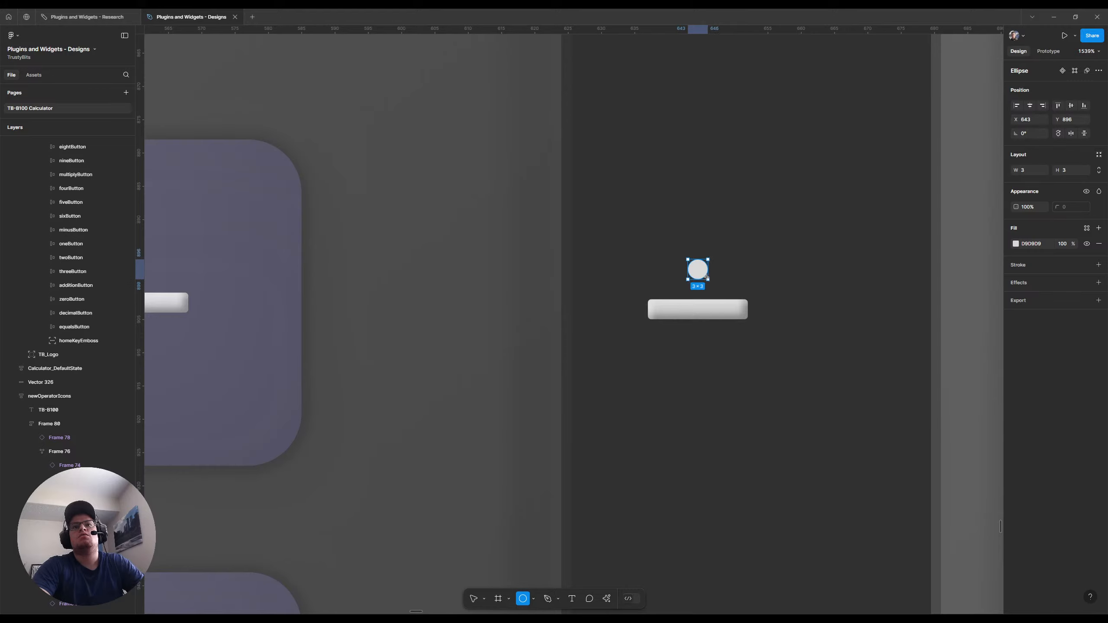
pyautogui.moveTo(711, 281)
pyautogui.mouseDown()
pyautogui.moveTo(692, 275)
pyautogui.moveTo(711, 290)
pyautogui.moveTo(706, 276)
pyautogui.mouseUp()
pyautogui.click(694, 310)
pyautogui.scroll(5, 750, 295)
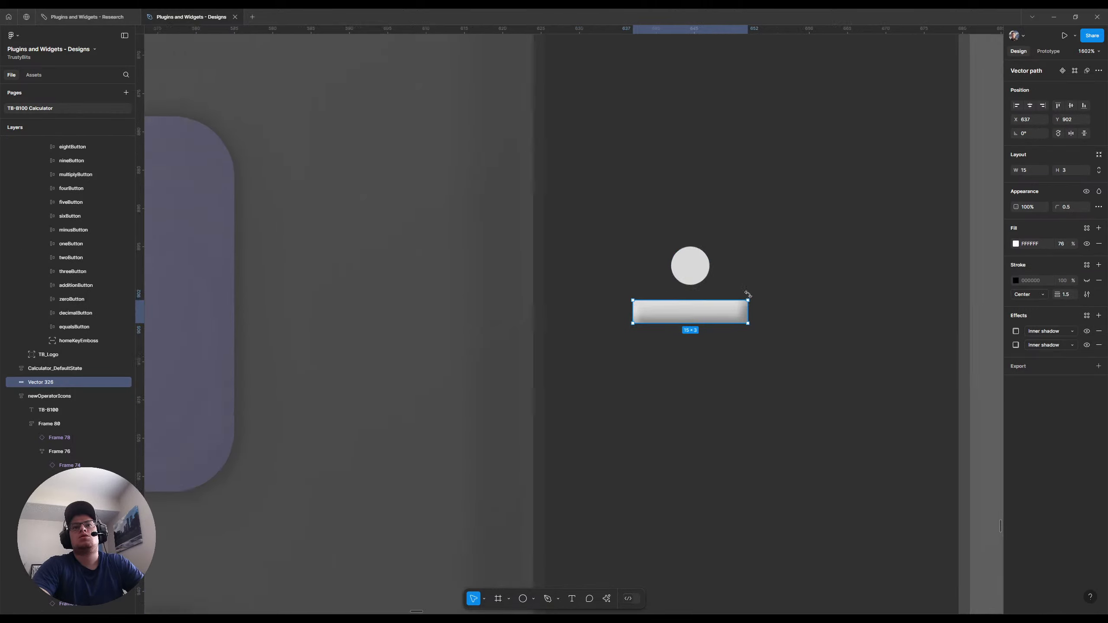
pyautogui.moveTo(613, 236)
pyautogui.mouseDown()
pyautogui.moveTo(635, 243)
pyautogui.moveTo(614, 246)
pyautogui.mouseUp()
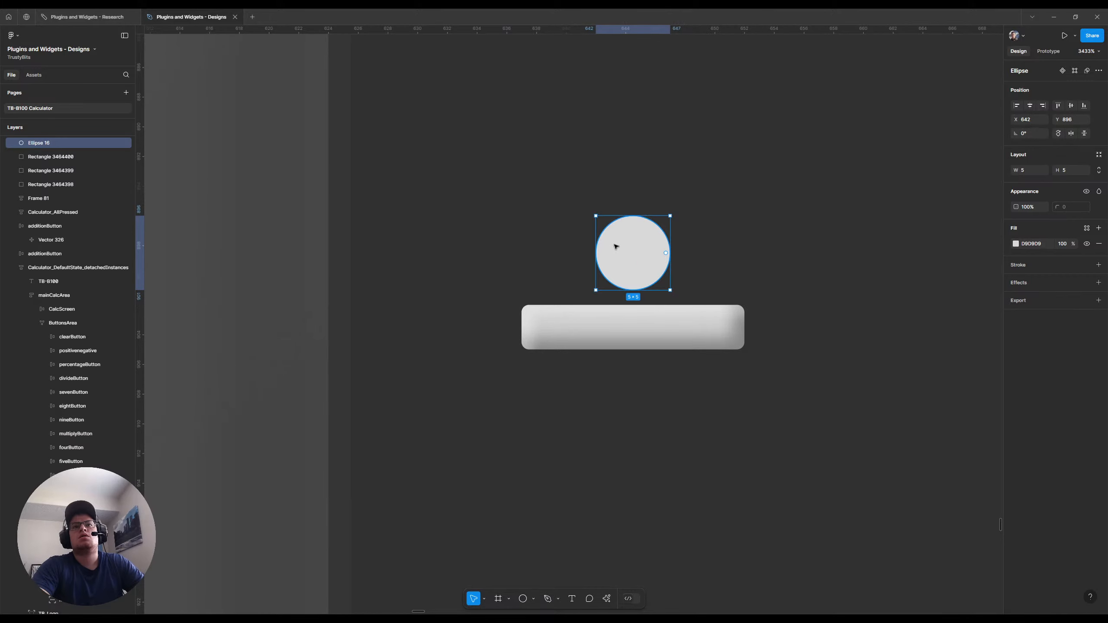
pyautogui.click(630, 330)
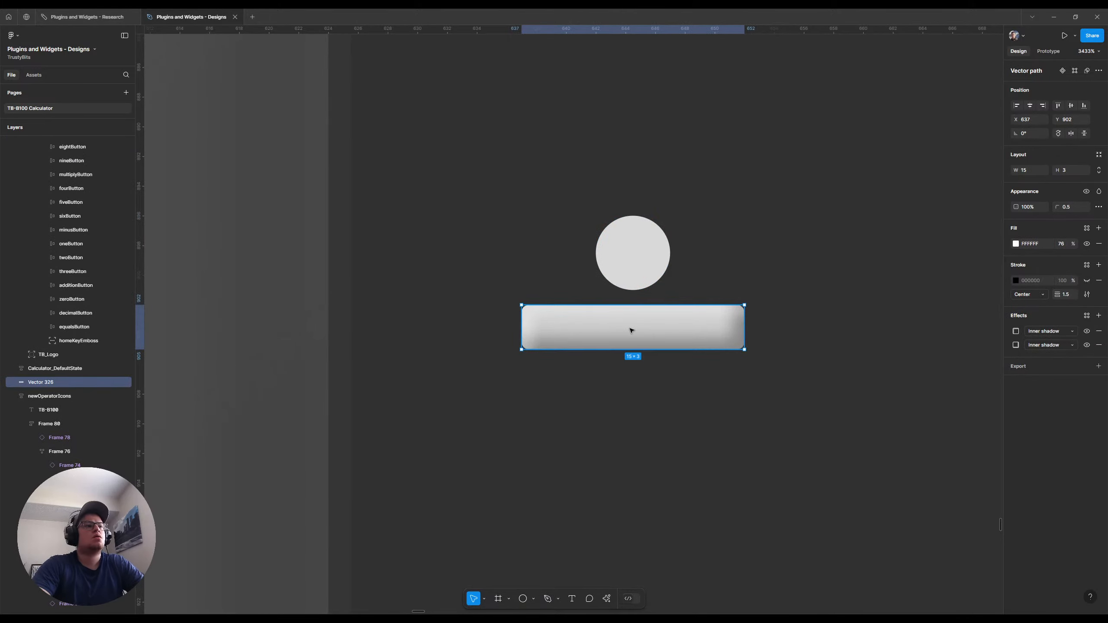
pyautogui.click(639, 270)
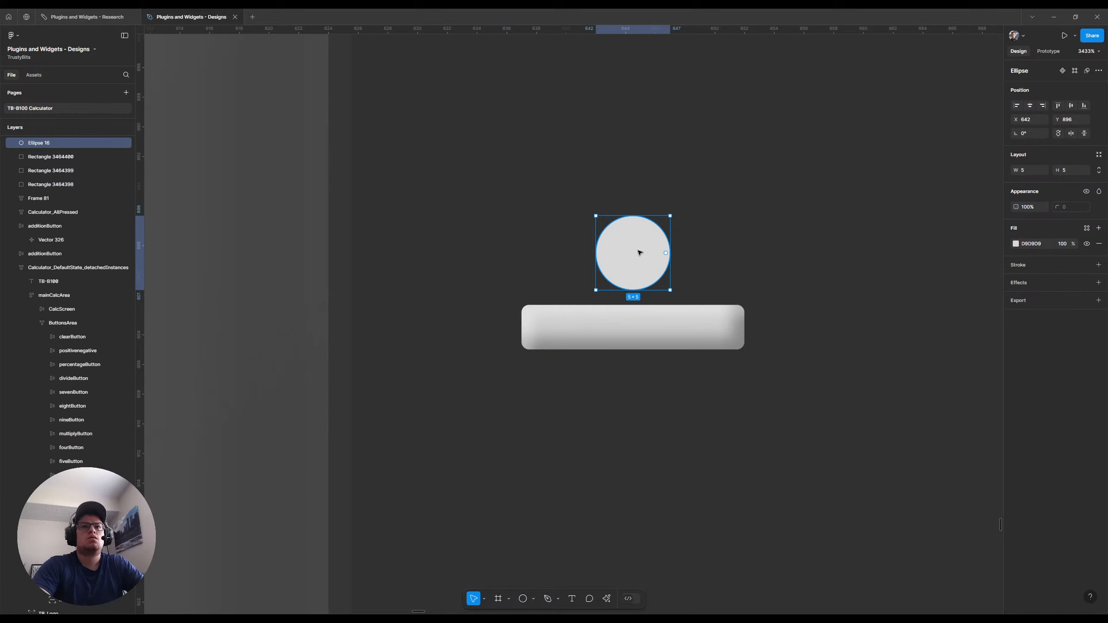
# Shrink the circle above the bar to 4 × 4
pyautogui.scroll(-8, 638, 252)
pyautogui.click(720, 284)
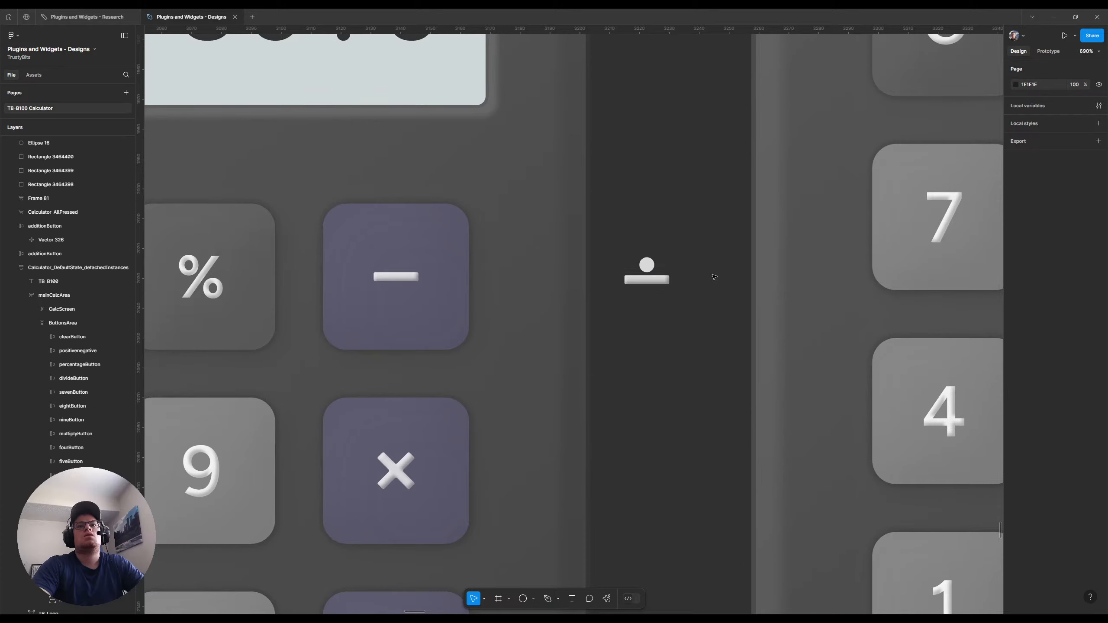
pyautogui.scroll(5, 676, 267)
pyautogui.click(647, 264)
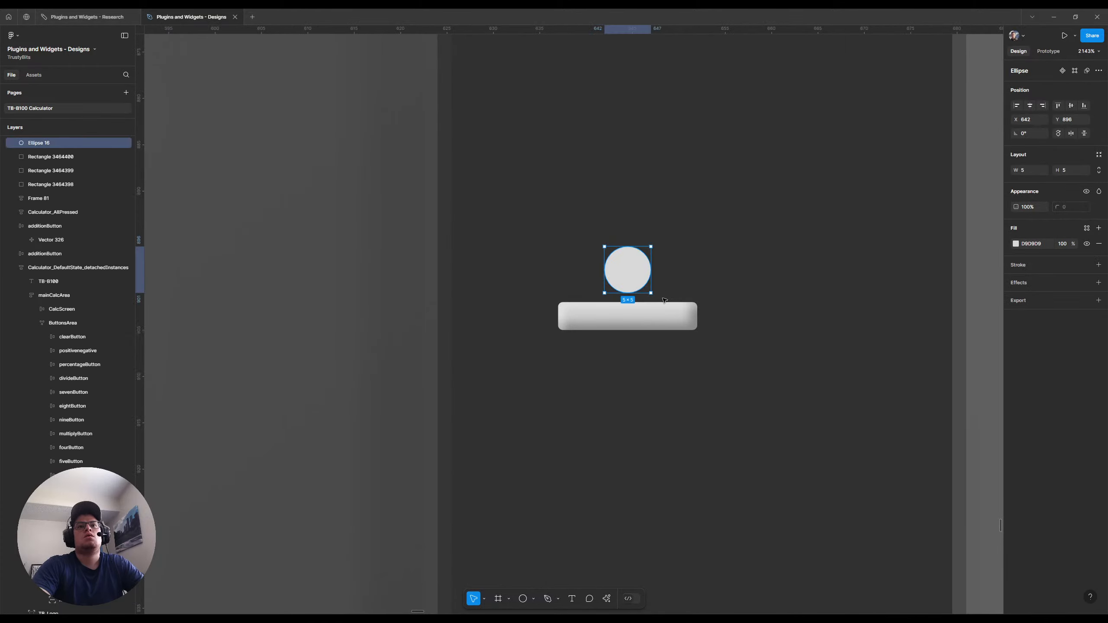
pyautogui.moveTo(648, 290); pyautogui.dragTo(635, 271)
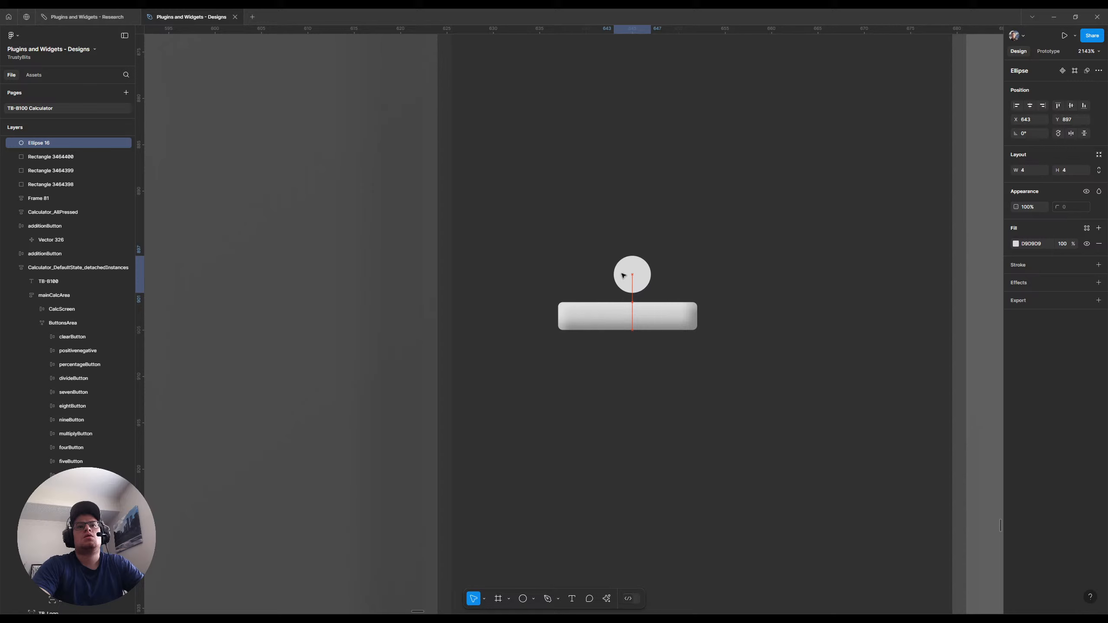
# Duplicate the circle straight down to just below the bar, at X 643, Y 906
pyautogui.click(573, 321)
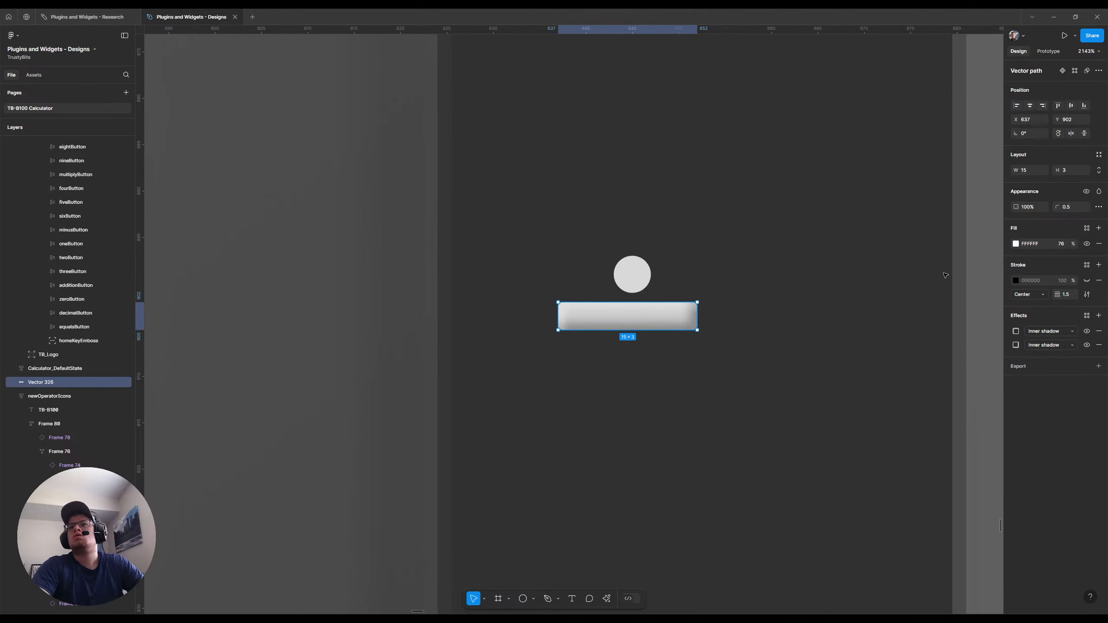
pyautogui.click(642, 274)
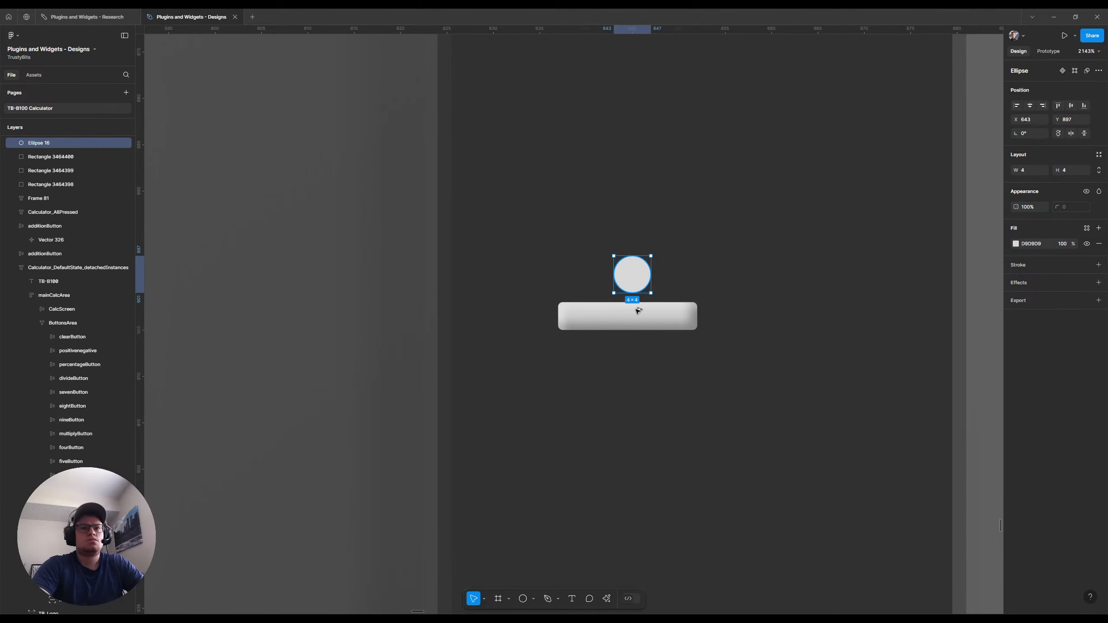
pyautogui.moveTo(637, 282); pyautogui.dragTo(635, 364)
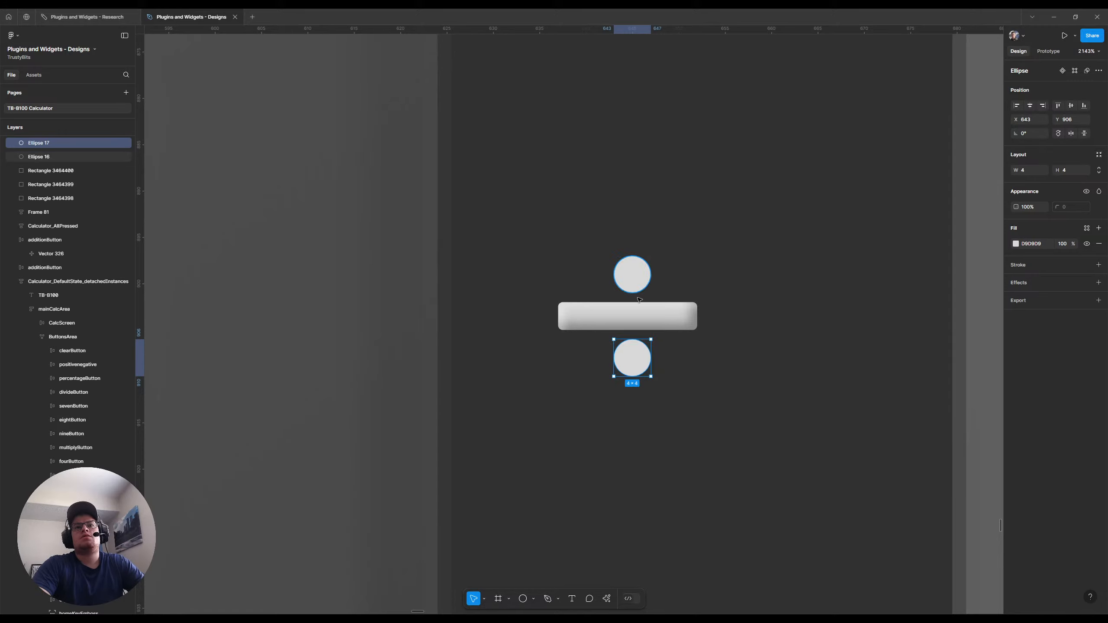
pyautogui.click(641, 319)
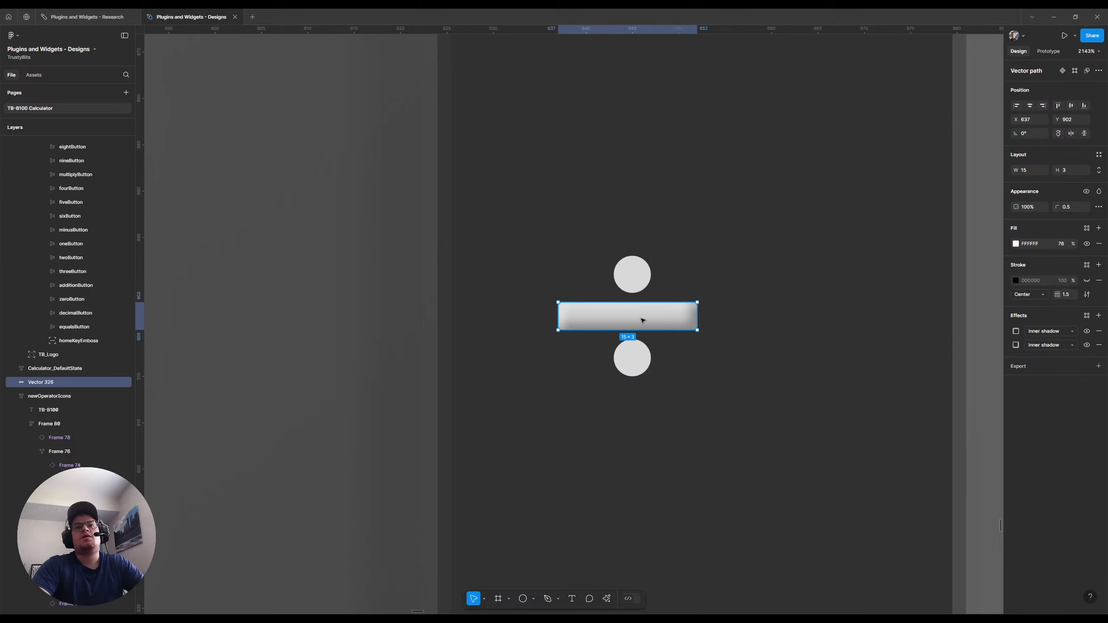
# Spread the two circles apart, moving the upper one up by 1 and the lower one down by 1
pyautogui.click(633, 275)
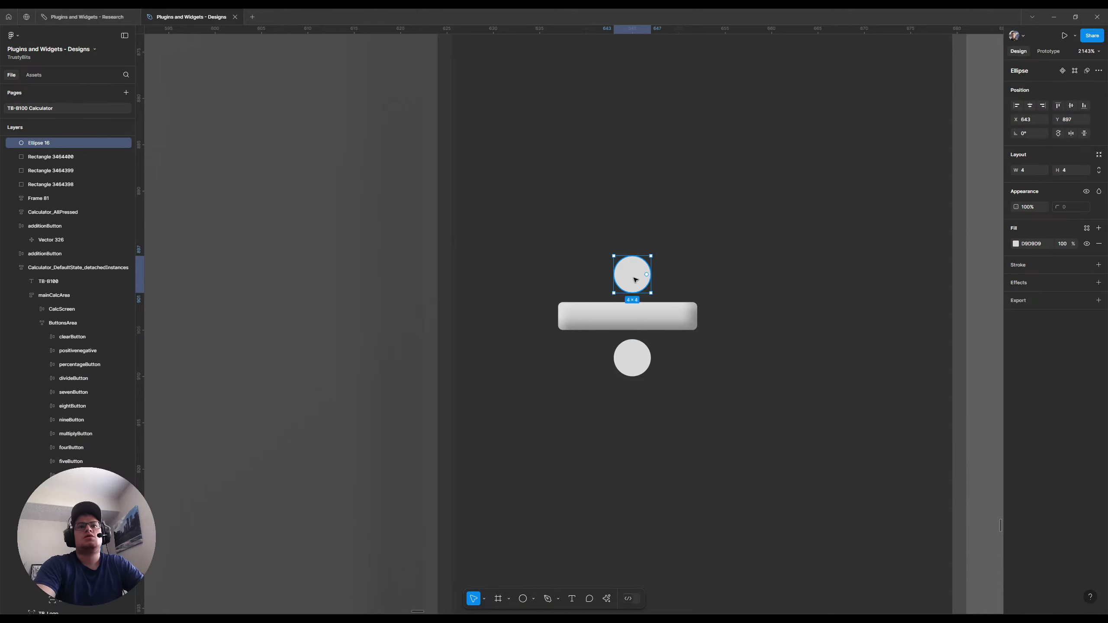
pyautogui.click(634, 365)
pyautogui.moveTo(635, 364); pyautogui.dragTo(635, 374)
# Set the copied bar's X position to 637.5 to centre it between the circles
pyautogui.click(616, 322)
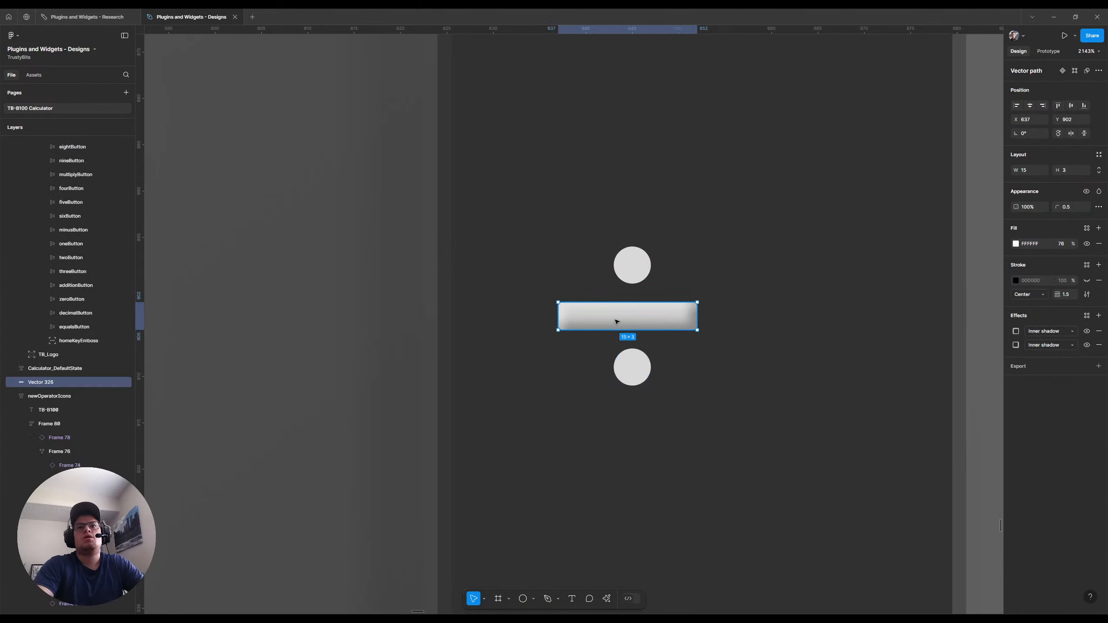
pyautogui.click(1036, 118)
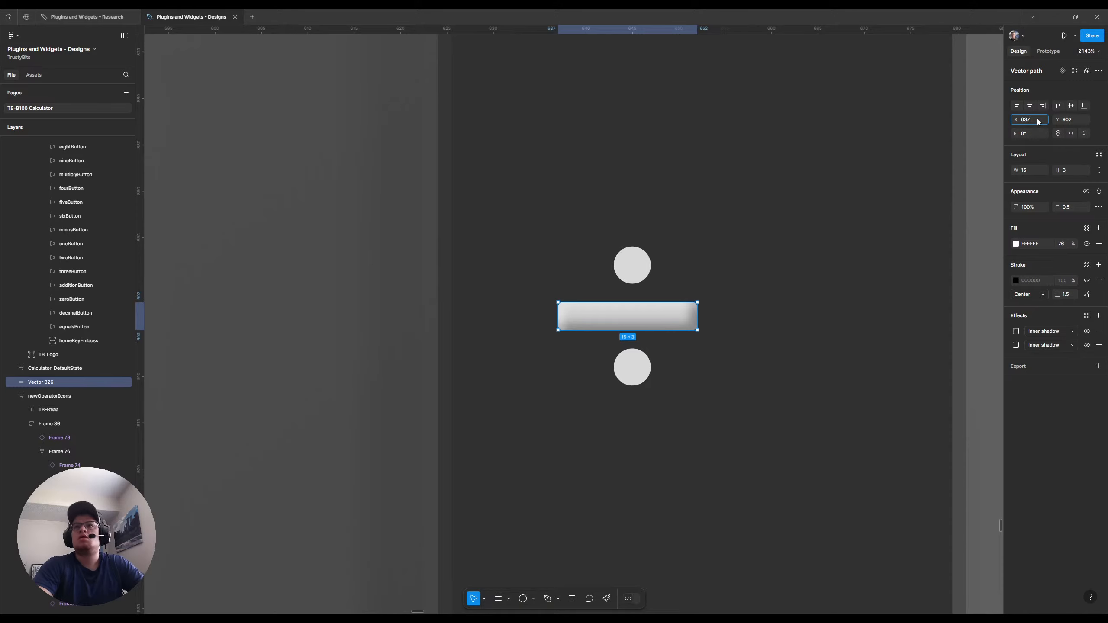
pyautogui.write('.5')
pyautogui.press('Return')
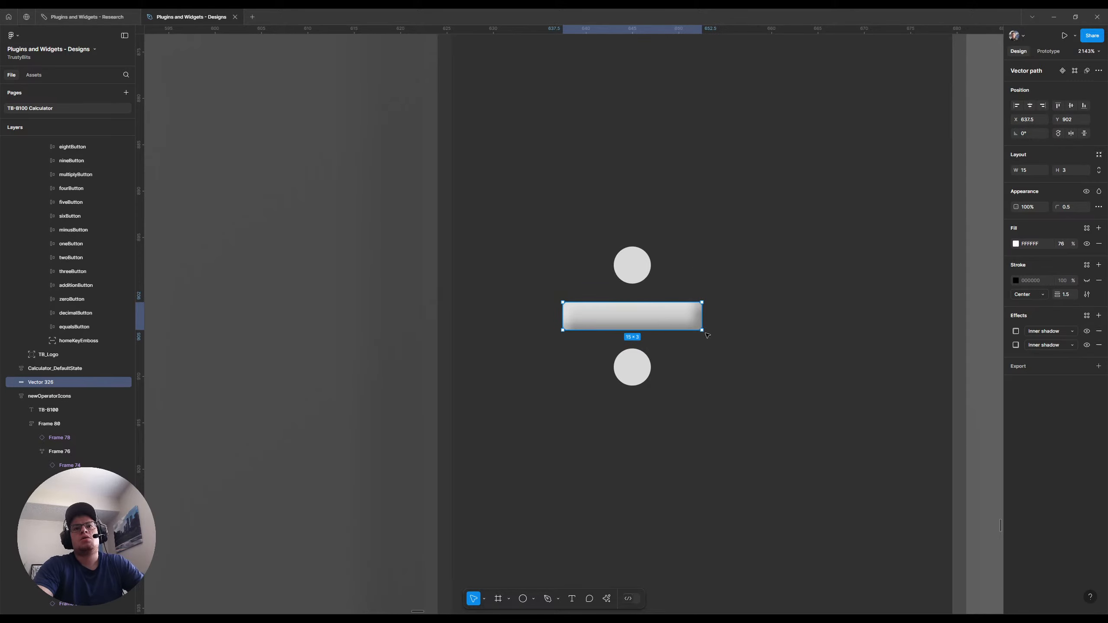
# Copy the bar's properties and paste them onto both circles so they share its fill and inner shadows
pyautogui.rightClick(662, 311)
pyautogui.moveTo(711, 349)
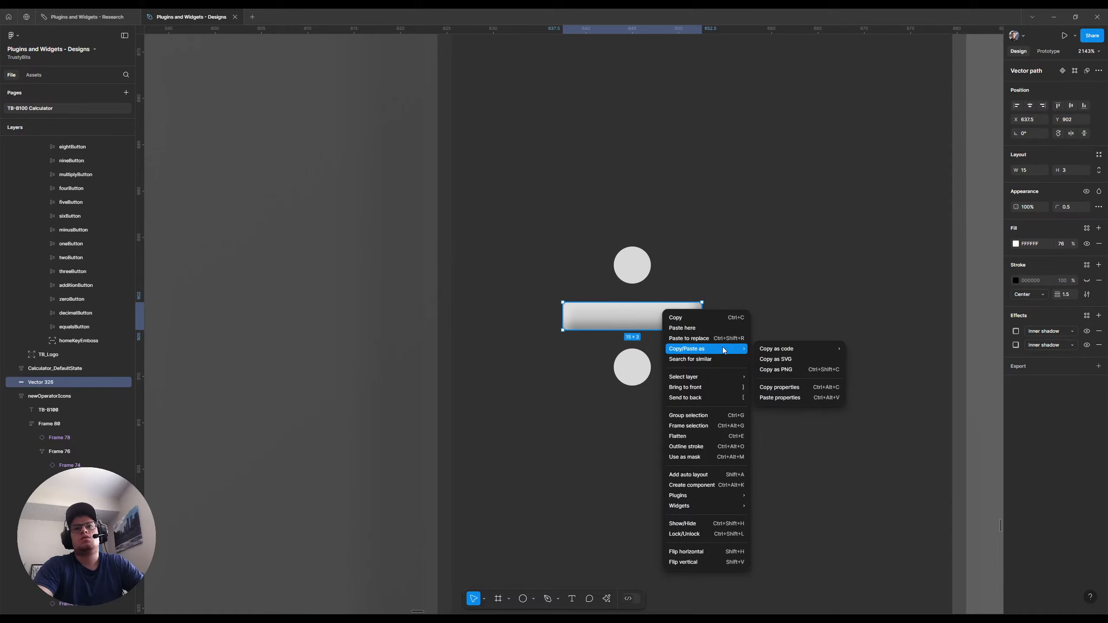
pyautogui.click(768, 386)
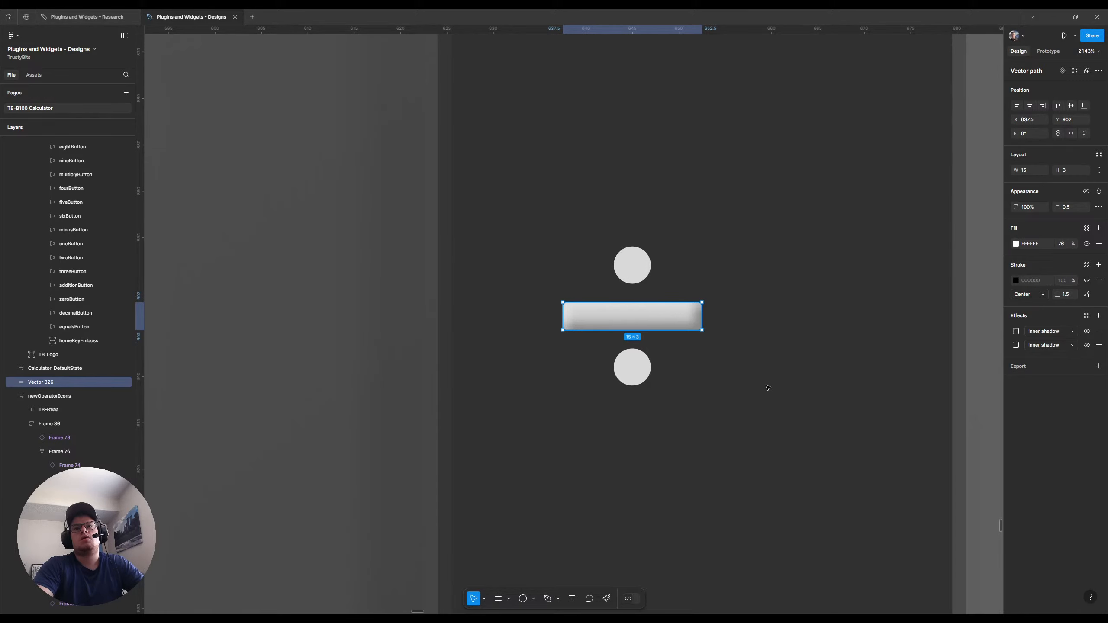
pyautogui.click(643, 270)
pyautogui.keyDown('shift'); pyautogui.click(631, 366); pyautogui.keyUp('shift')
pyautogui.rightClick(646, 312)
pyautogui.moveTo(717, 352)
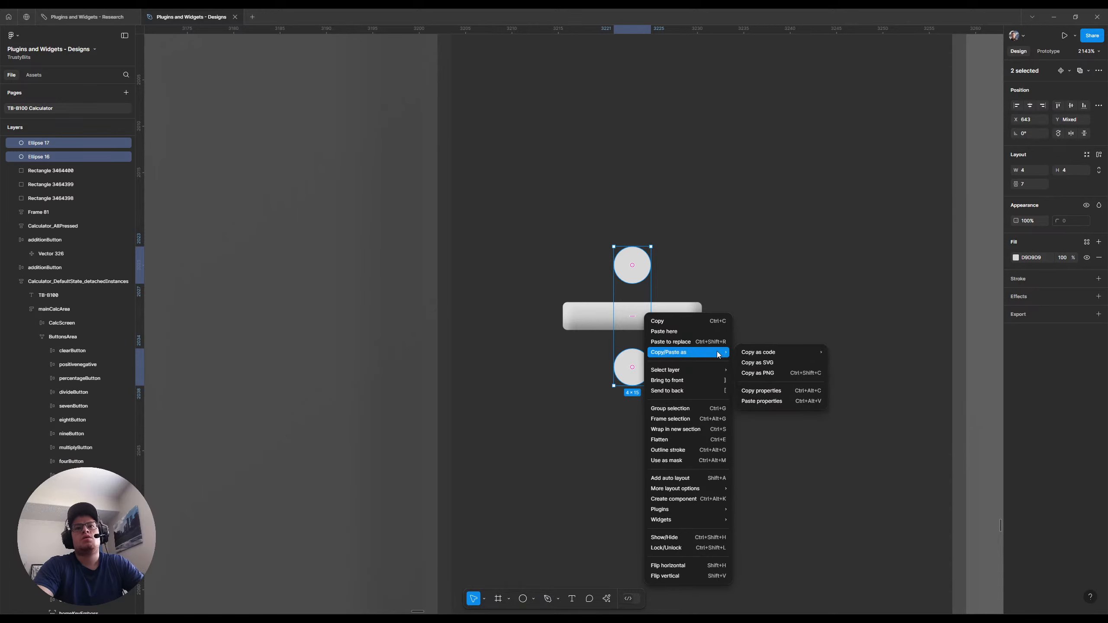
pyautogui.click(752, 399)
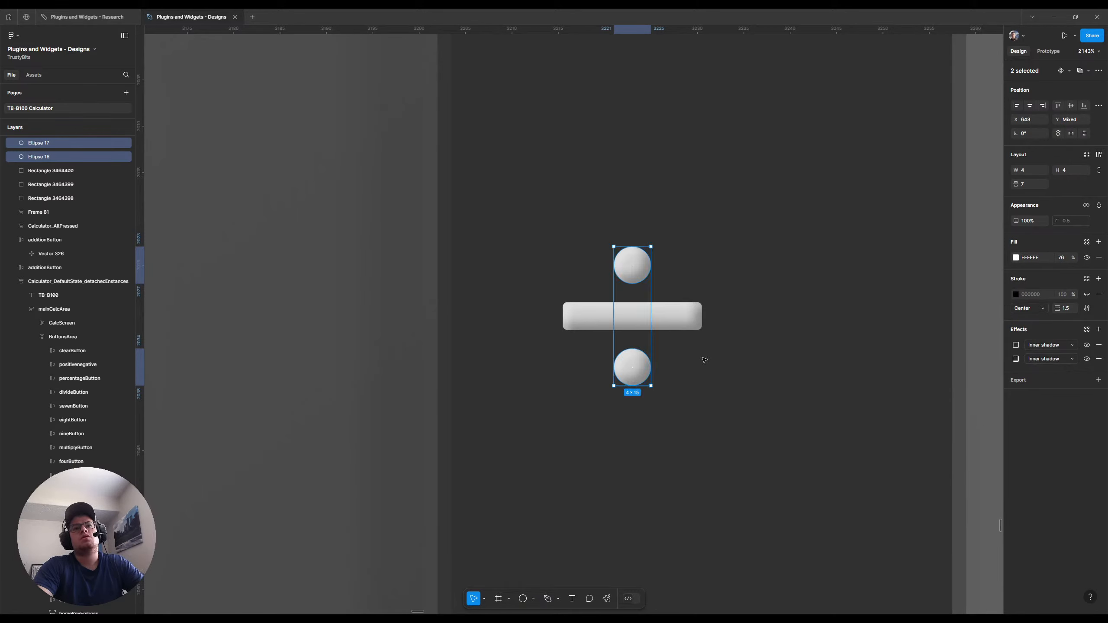
# Combine the bar and both circles with a Union boolean operation
pyautogui.keyDown('shift'); pyautogui.click(680, 317); pyautogui.keyUp('shift')
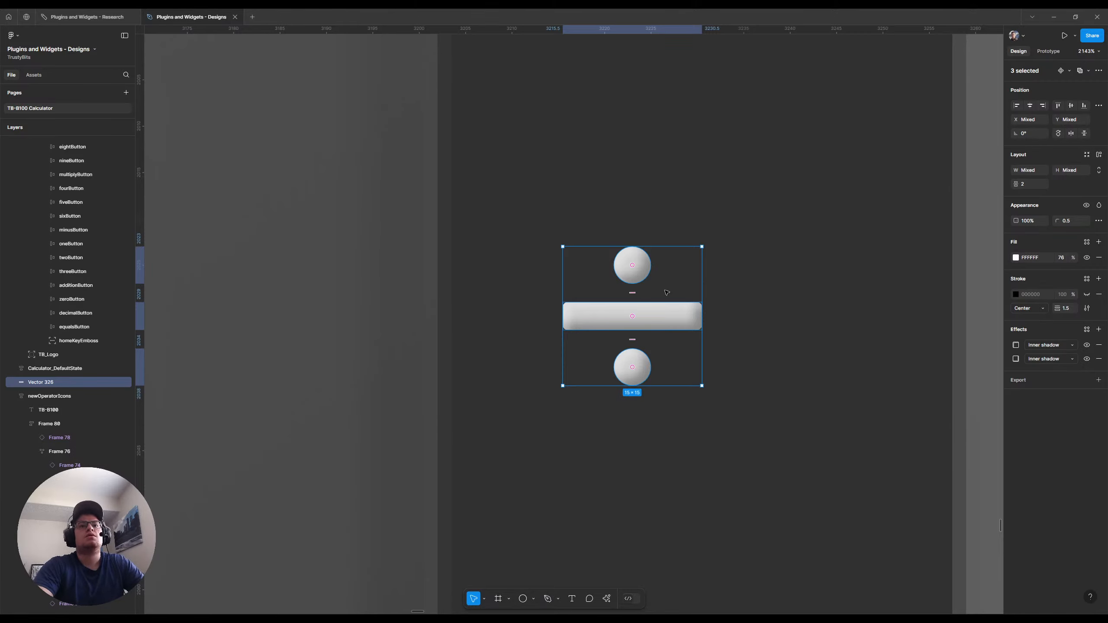
pyautogui.click(1087, 71)
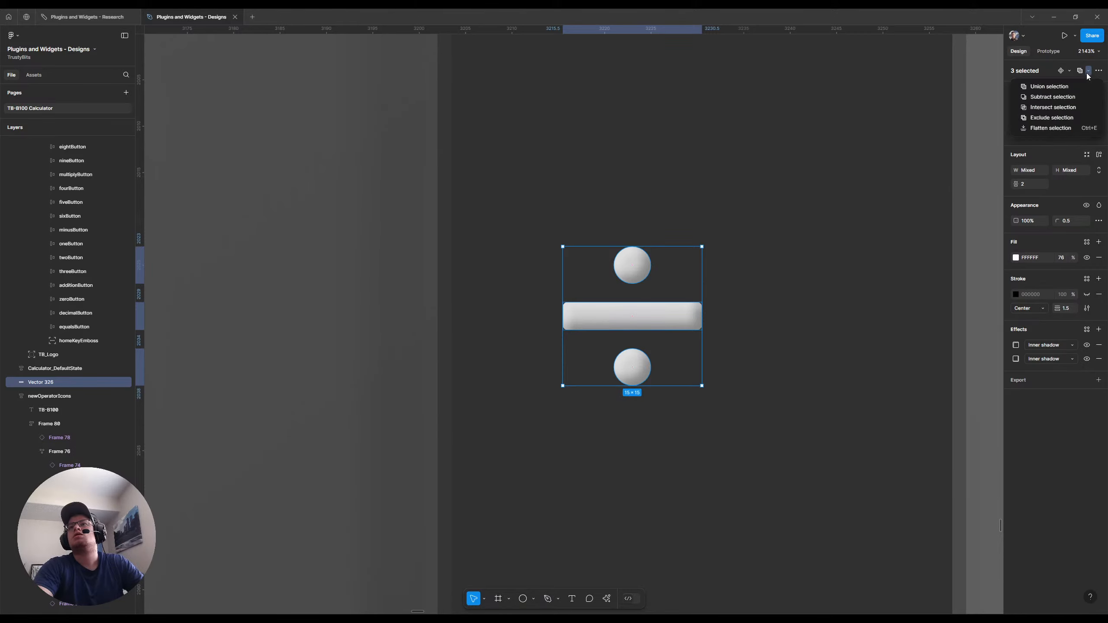
pyautogui.click(1047, 87)
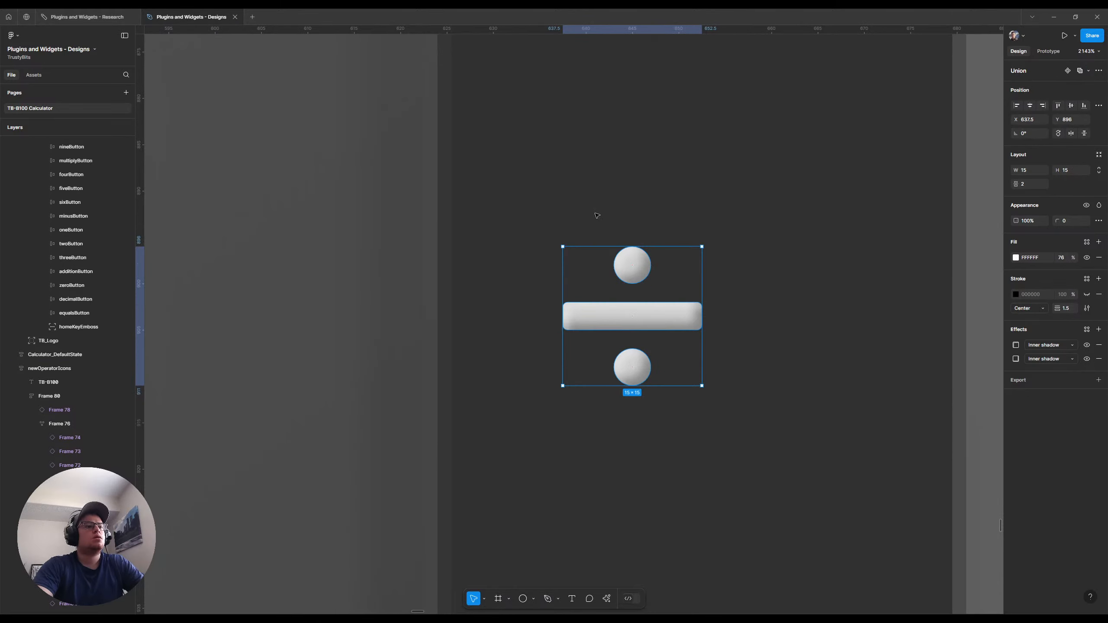
# Flatten the Union of bar and circles into a single vector
pyautogui.click(705, 179)
pyautogui.click(612, 317)
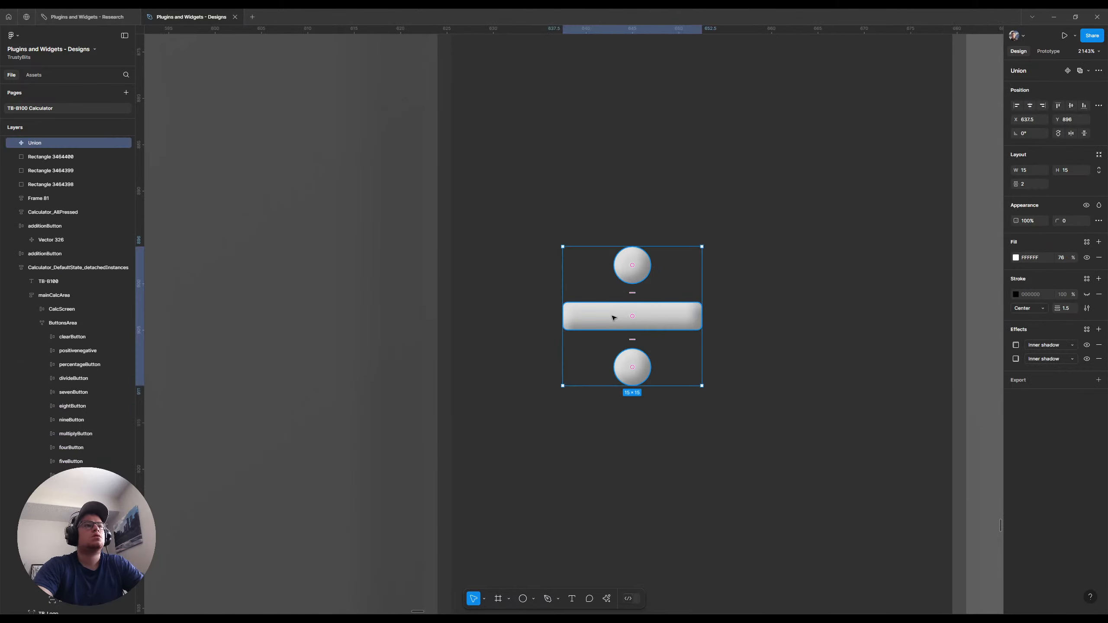
pyautogui.click(11, 144)
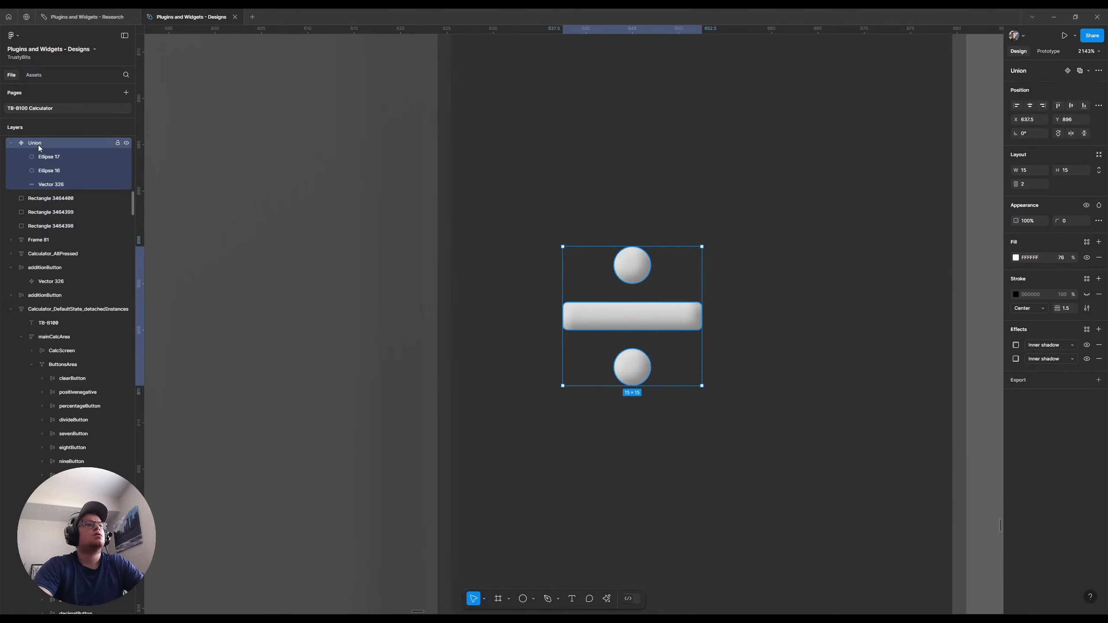
pyautogui.rightClick(38, 144)
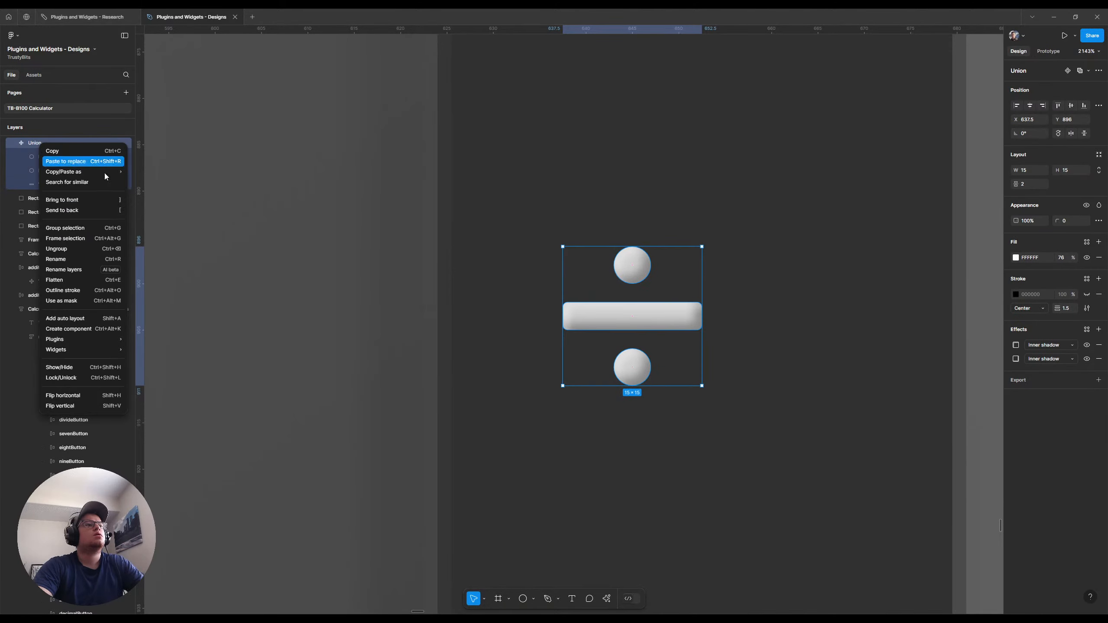
pyautogui.click(73, 279)
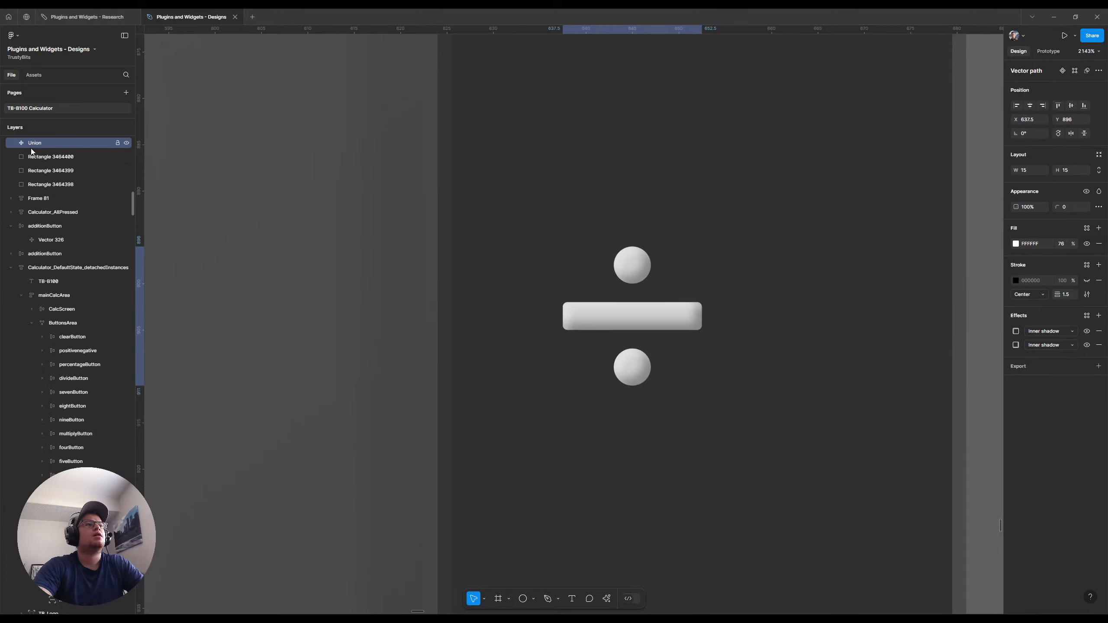
# Rename the flattened Union layer to Division
pyautogui.scroll(4, 30, 149)
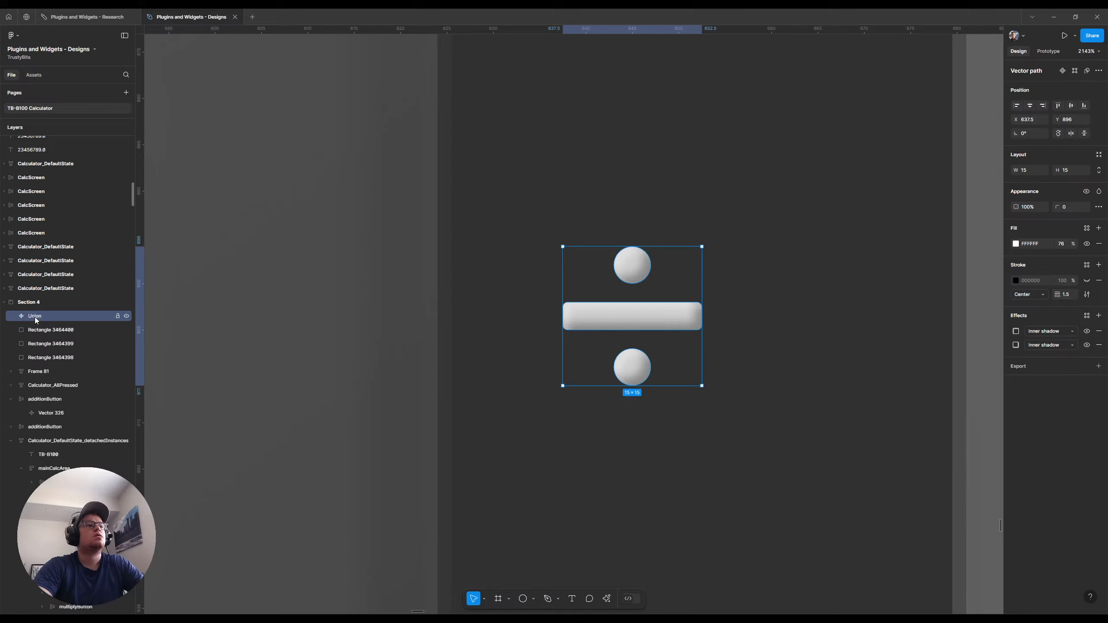
pyautogui.doubleClick(35, 316)
pyautogui.write('Div')
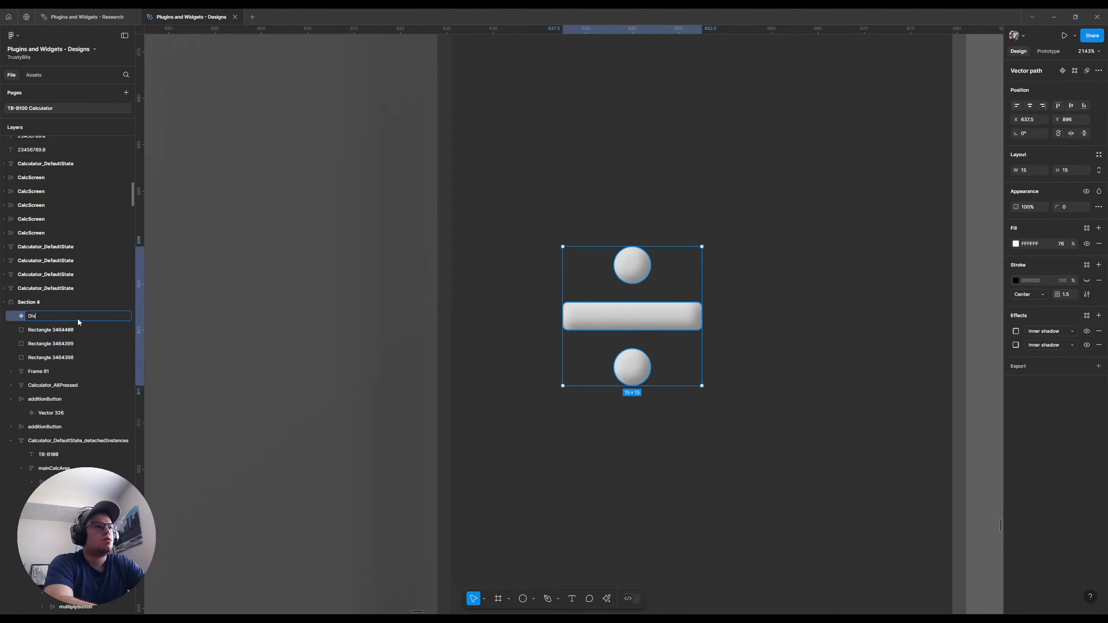
pyautogui.write('ision')
pyautogui.press('Return')
pyautogui.click(809, 311)
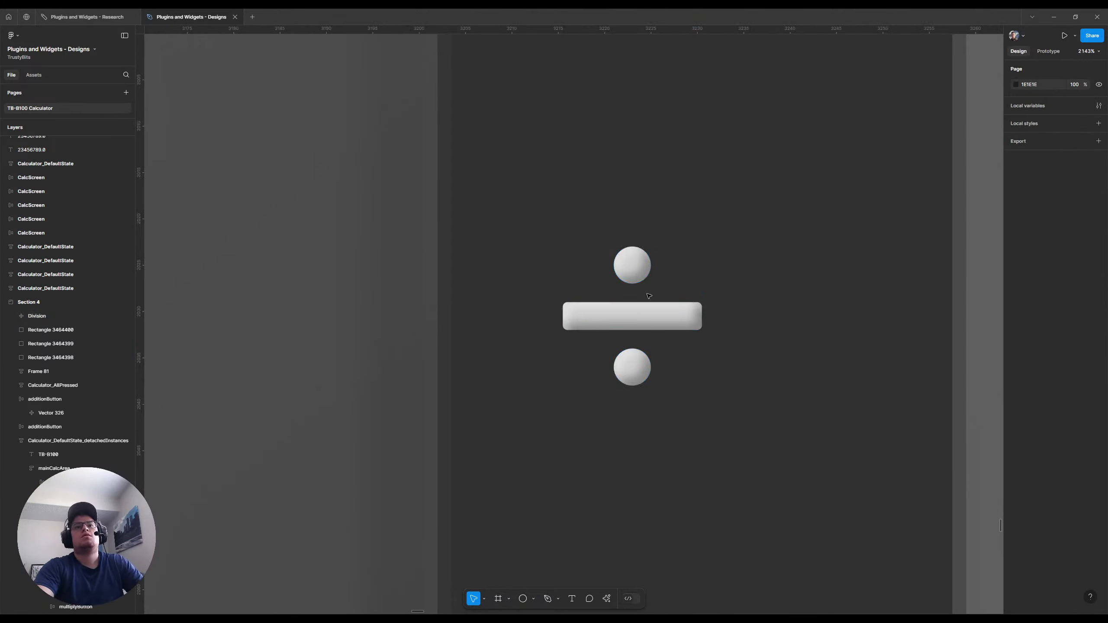
# Replace the bar in the newOperatorIcons division button with a copy of the Division vector
pyautogui.click(632, 321)
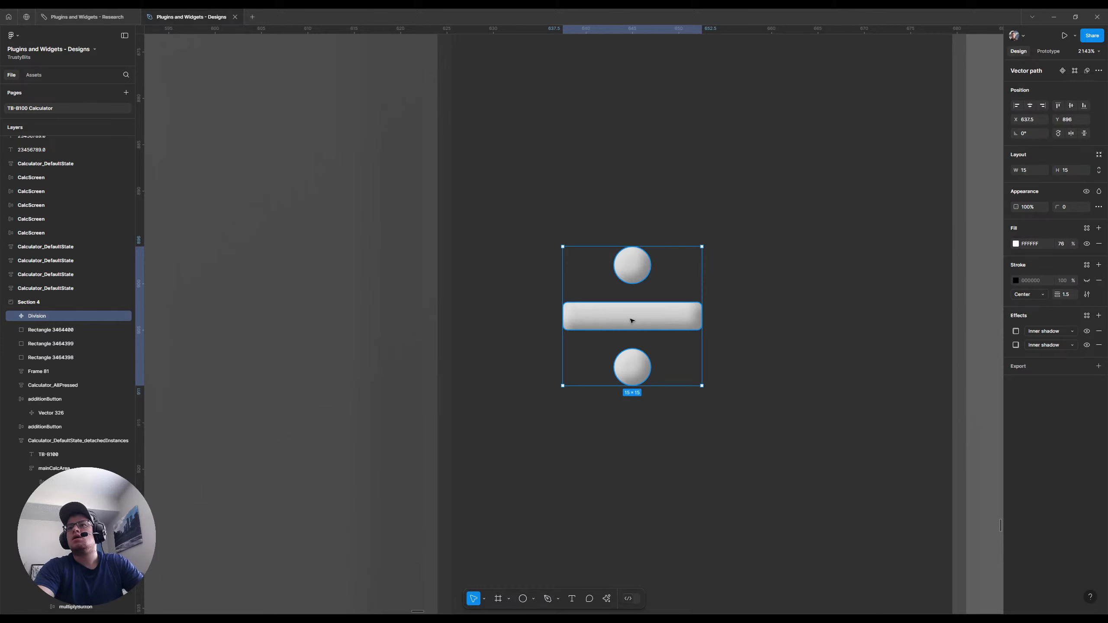
pyautogui.scroll(-5, 741, 330)
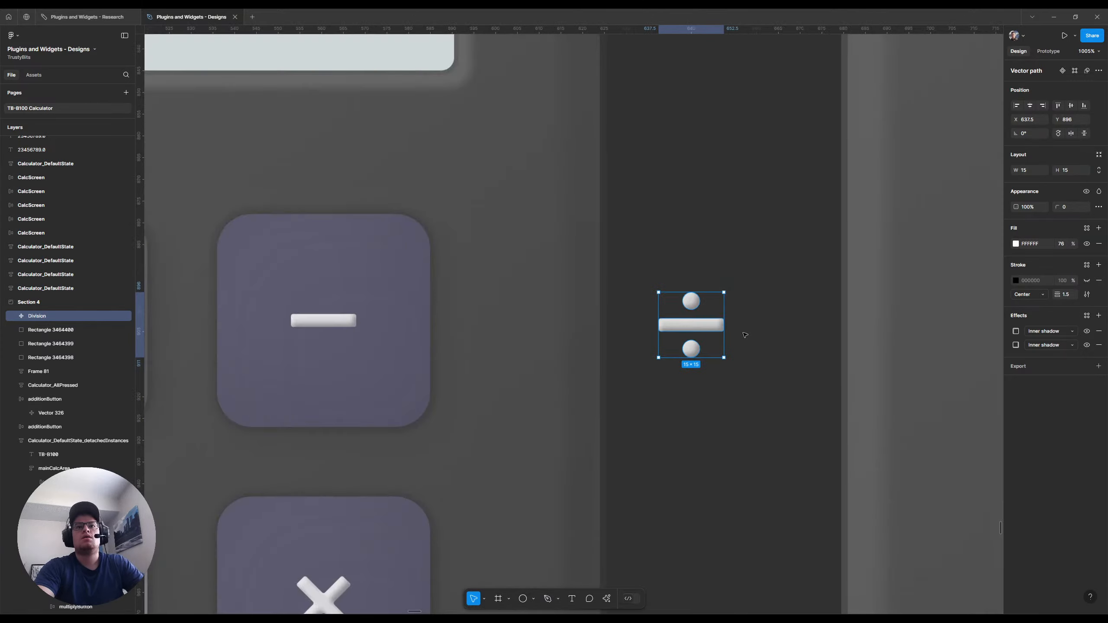
pyautogui.keyDown('ctrl'); pyautogui.click(323, 322); pyautogui.keyUp('ctrl')
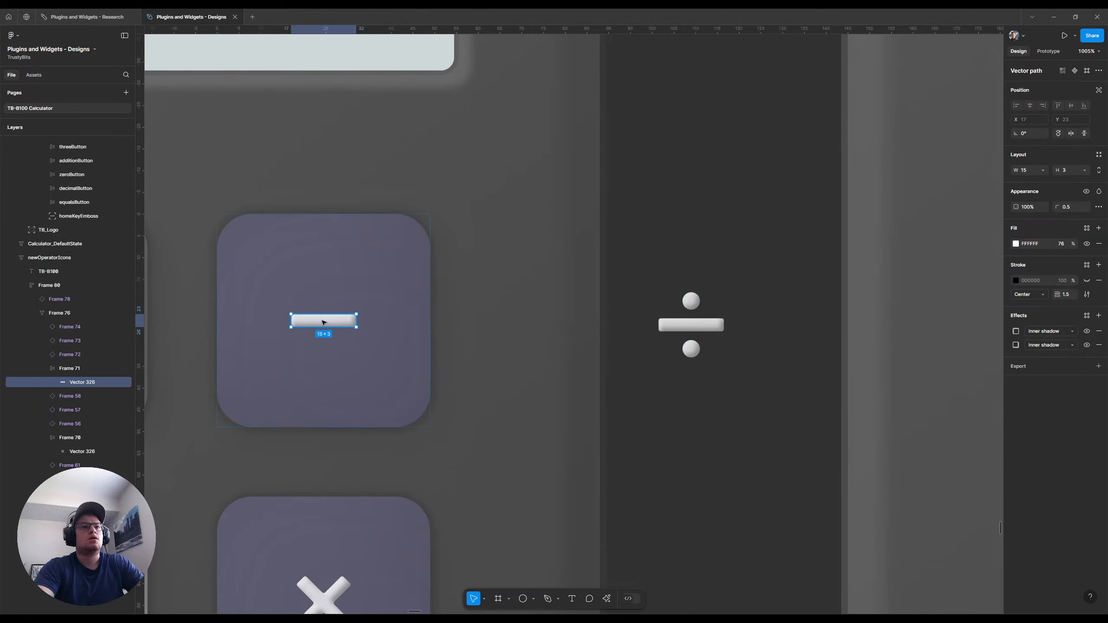
pyautogui.hotkey('ctrl', 'shift', 'r')
pyautogui.click(759, 309)
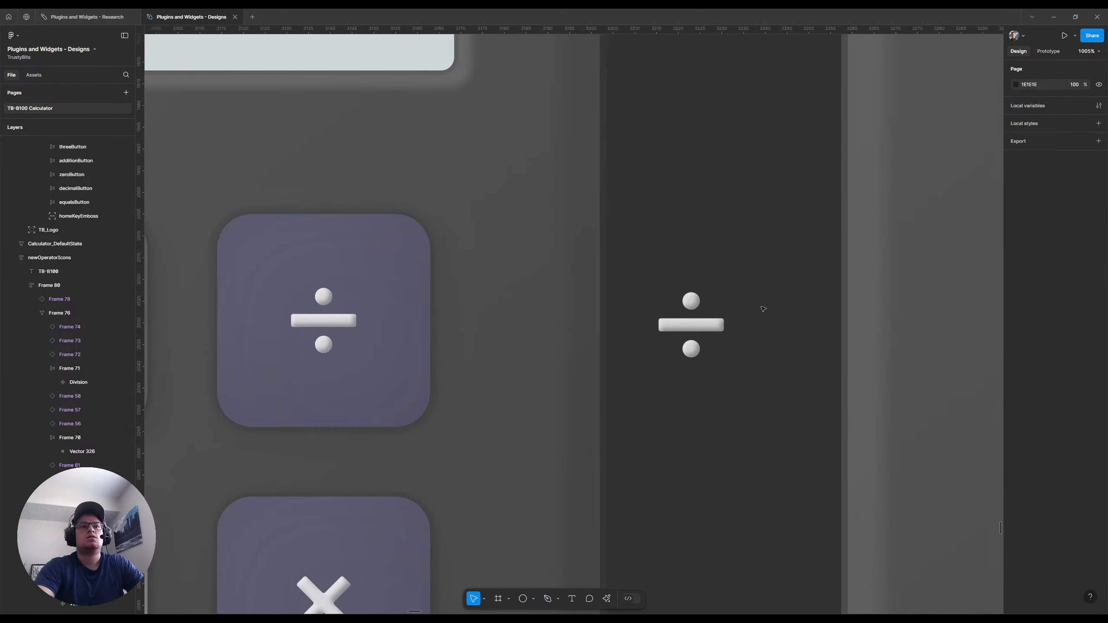
# Move the newOperatorIcons calculator up until its top edge lines up with the neighbouring Calculator_DefaultState_detachedInstances frame
pyautogui.scroll(-5, 762, 325)
pyautogui.scroll(-5, 762, 324)
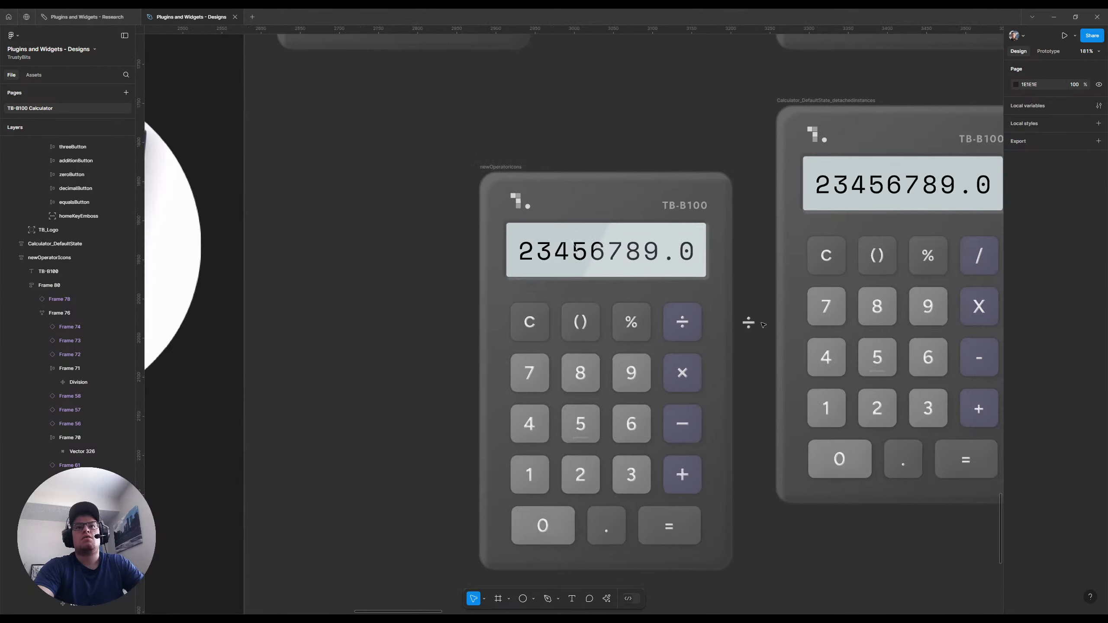
pyautogui.scroll(-1, 762, 325)
pyautogui.hscroll(4, 762, 325)
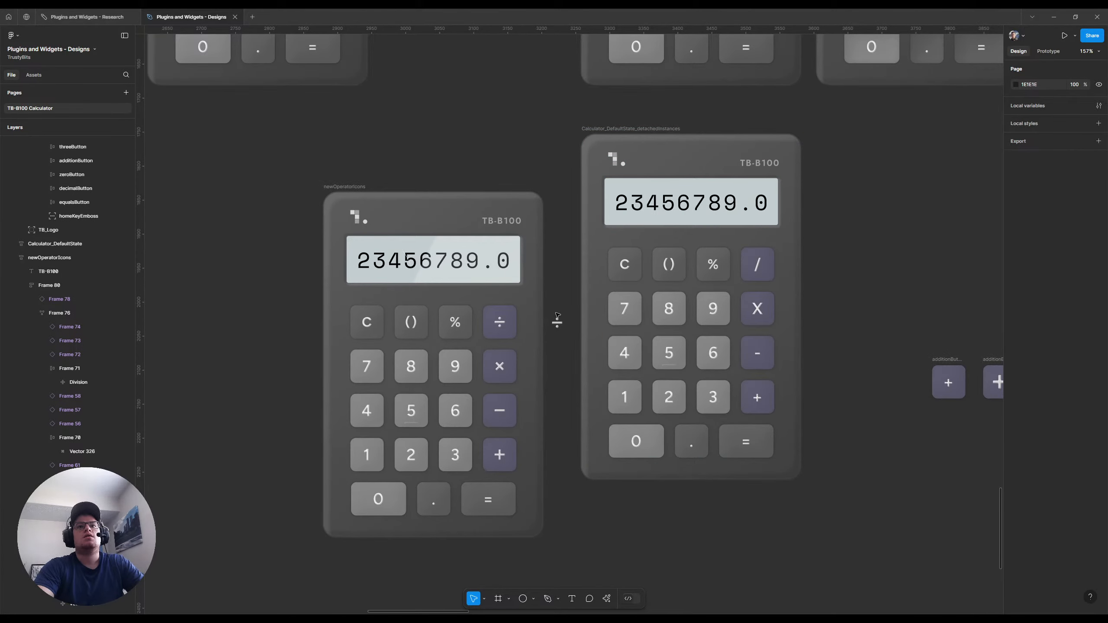
pyautogui.moveTo(344, 186); pyautogui.dragTo(345, 128)
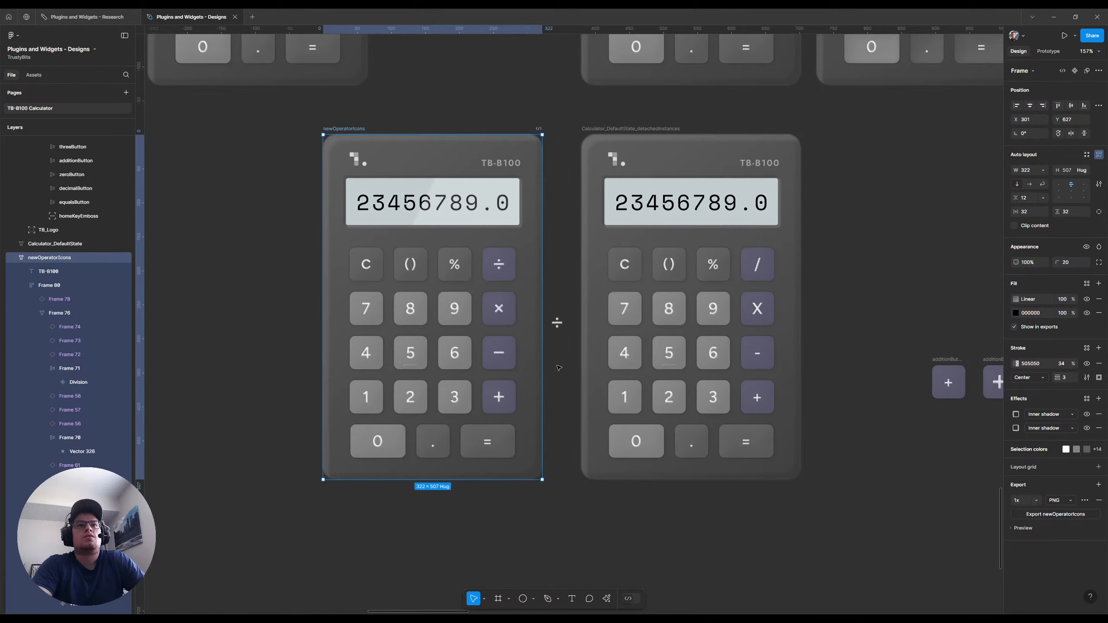
# Switch to the Plugins and Widgets - Research file and colour the "Icons for the operator buttons" sticky note violet
pyautogui.scroll(-5, 558, 367)
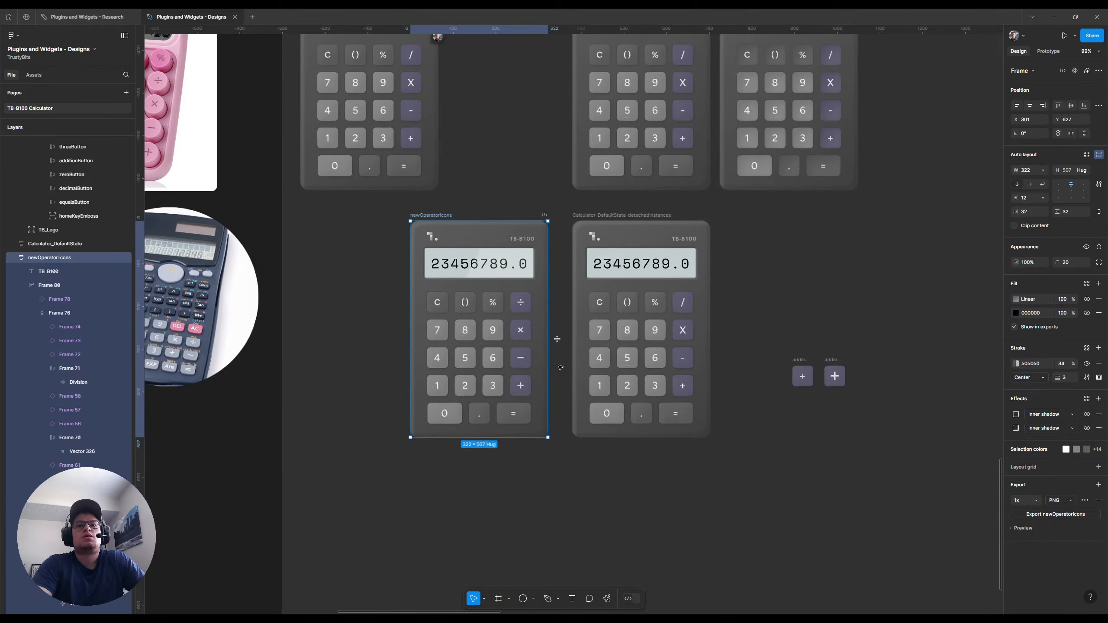
pyautogui.click(83, 17)
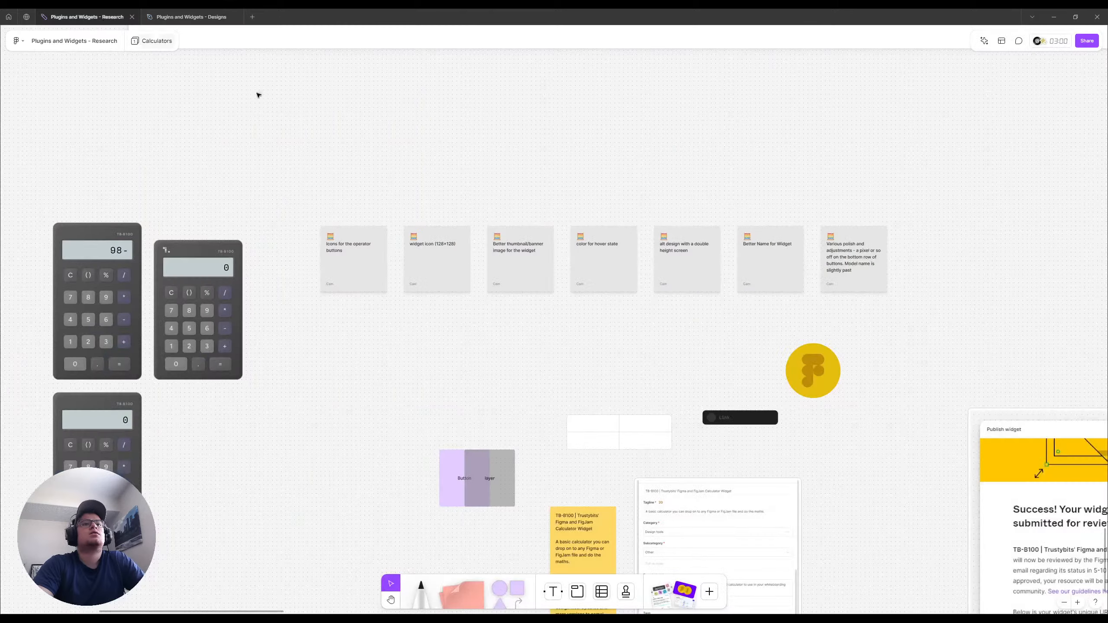
pyautogui.click(360, 273)
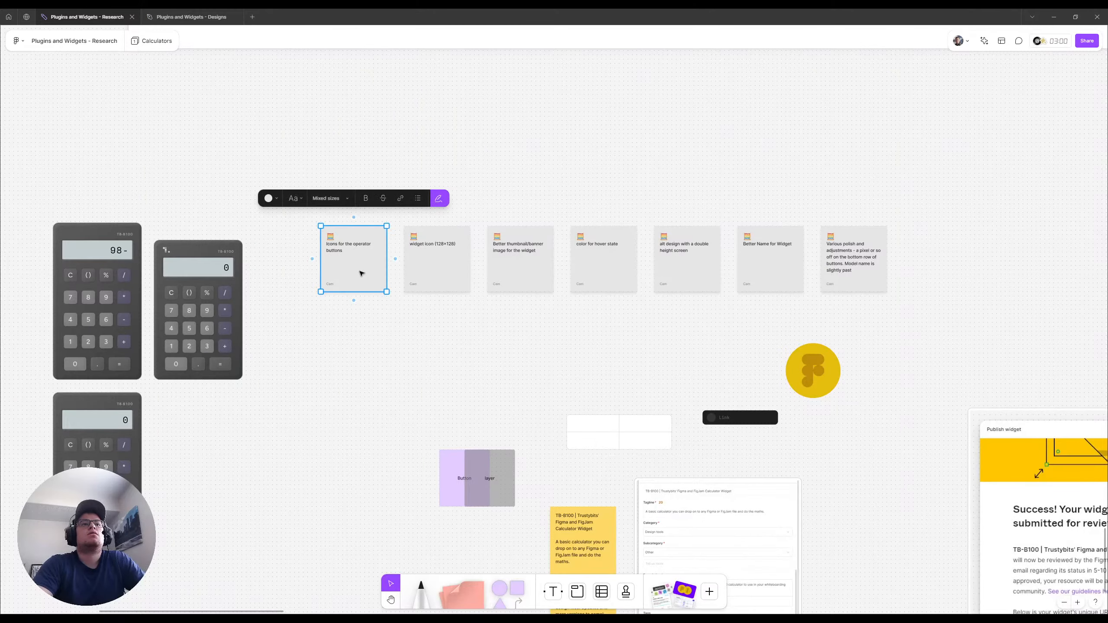
pyautogui.click(271, 198)
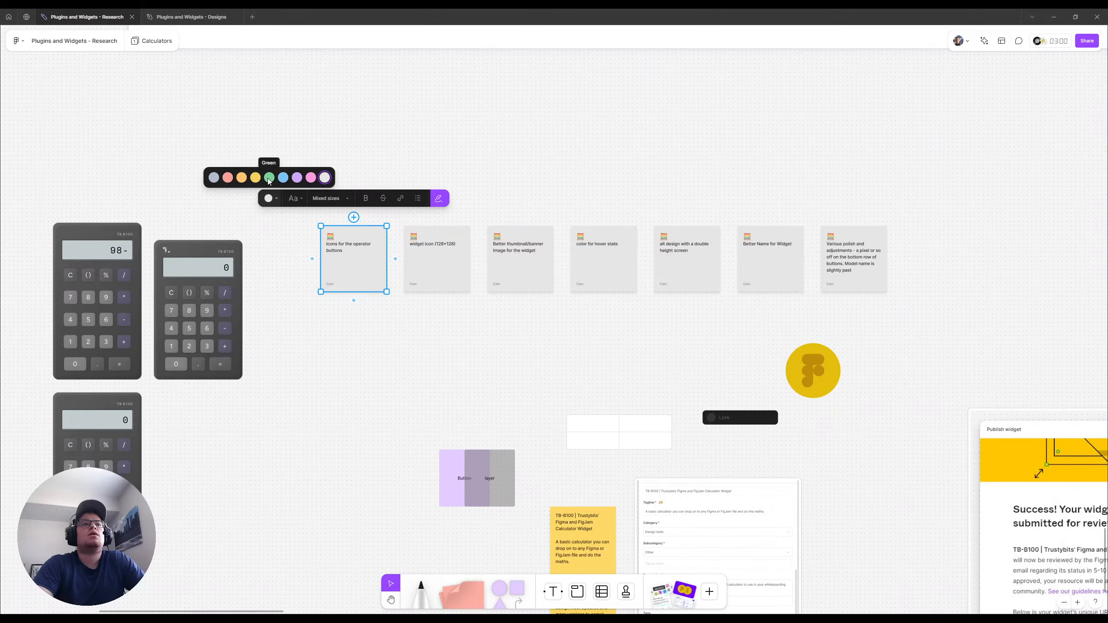
pyautogui.click(297, 178)
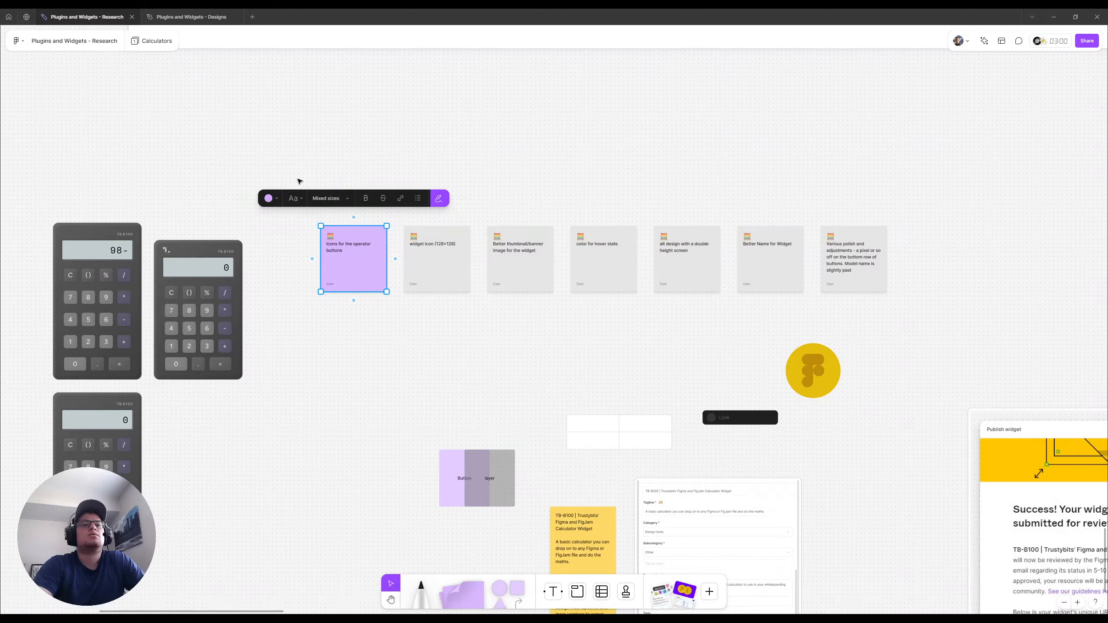
# Review the widget icon and thumbnail/banner sticky notes, and check the TB-B100 widget's published community page
pyautogui.click(460, 273)
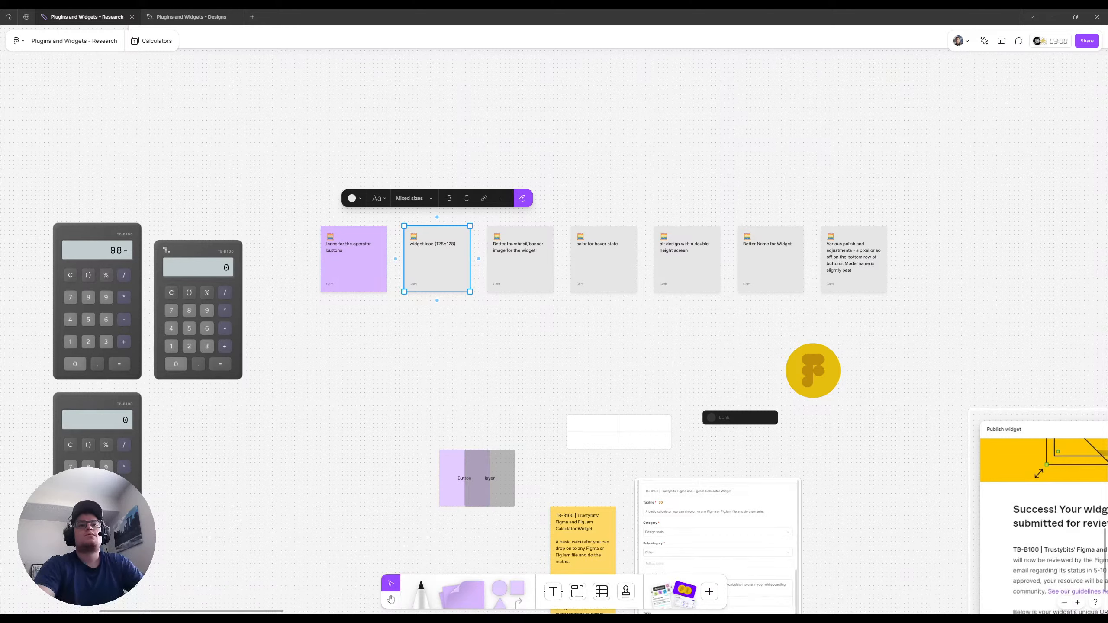
pyautogui.click(489, 341)
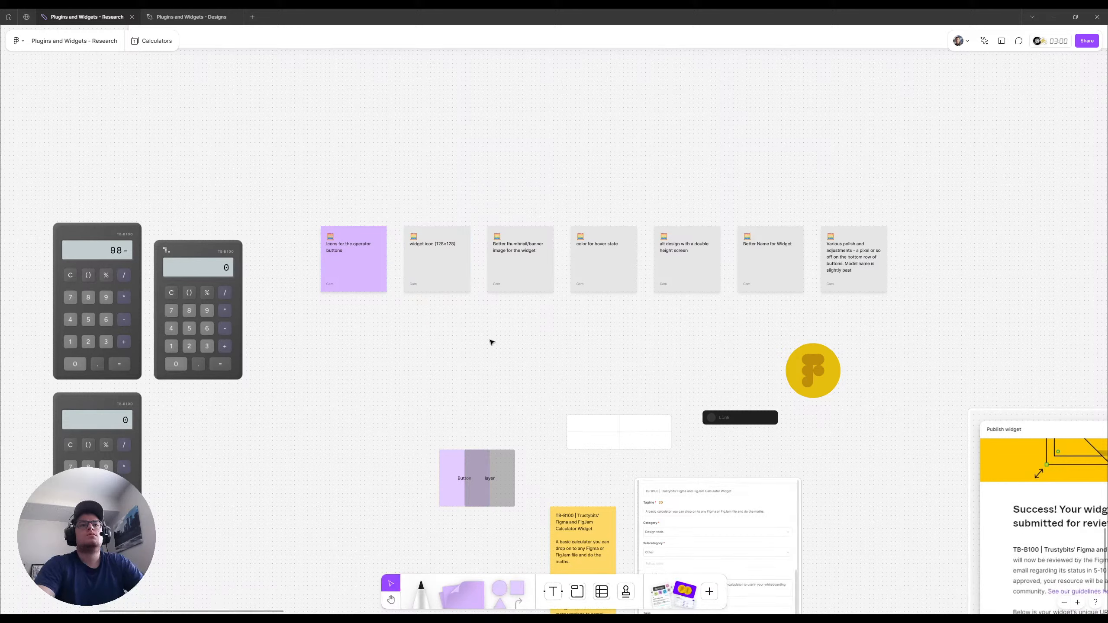
pyautogui.click(426, 275)
pyautogui.click(544, 265)
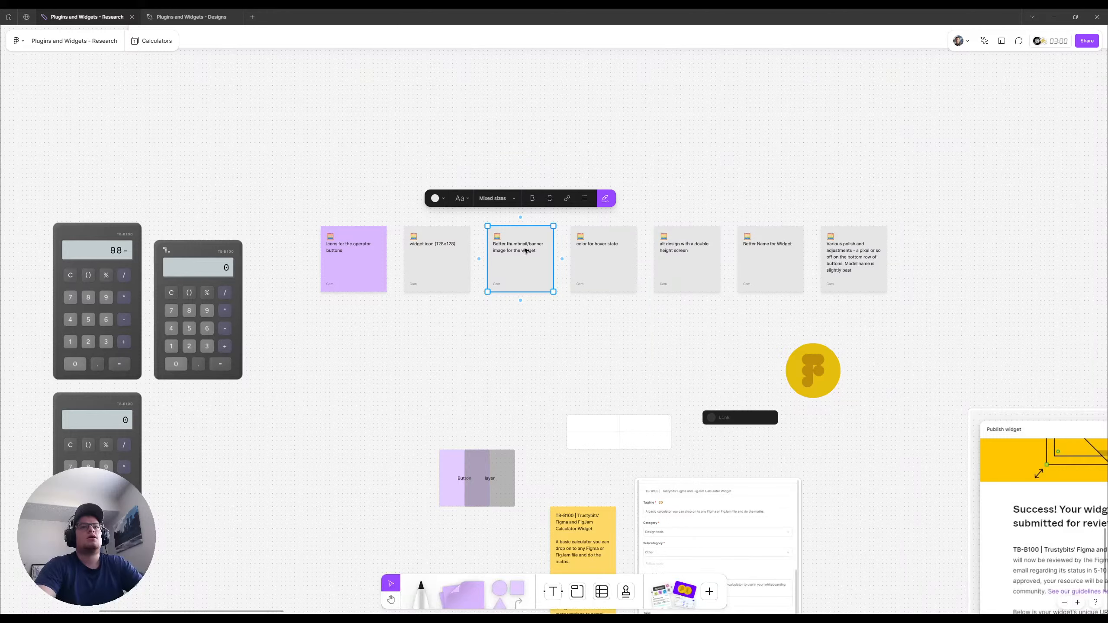
pyautogui.click(27, 18)
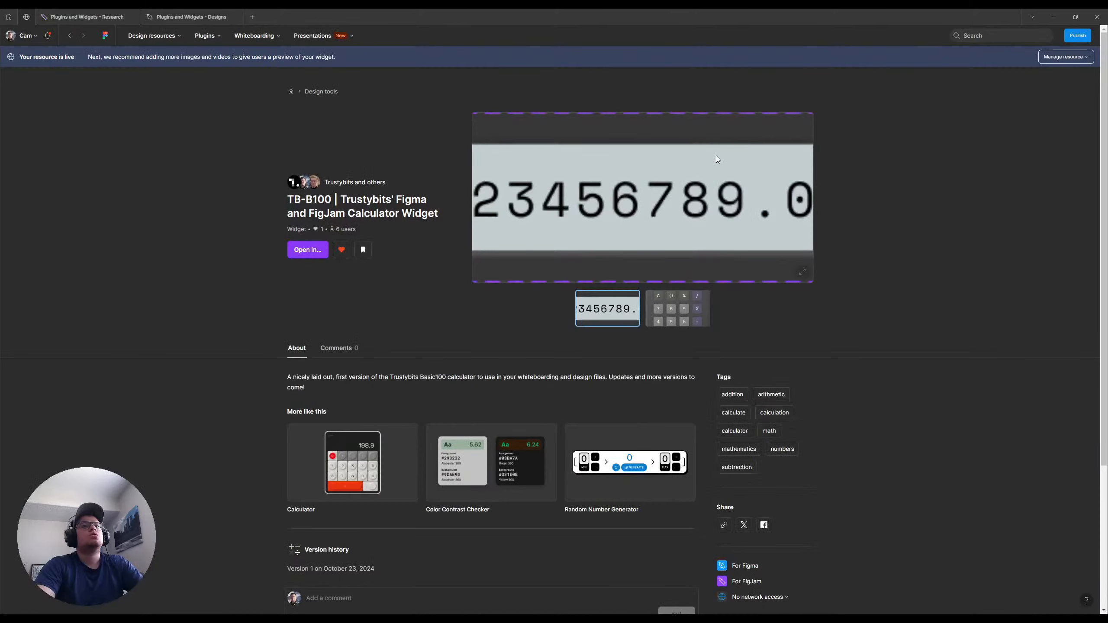
pyautogui.click(92, 20)
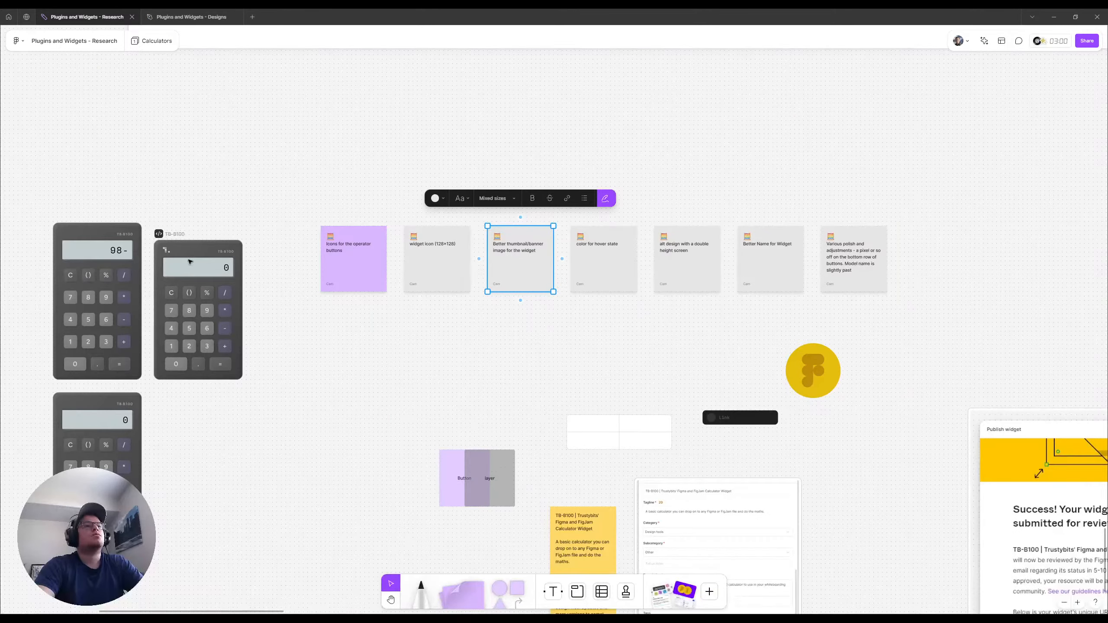
# Open the publishing settings of the live TB-B100 widget from its community page
pyautogui.click(95, 388)
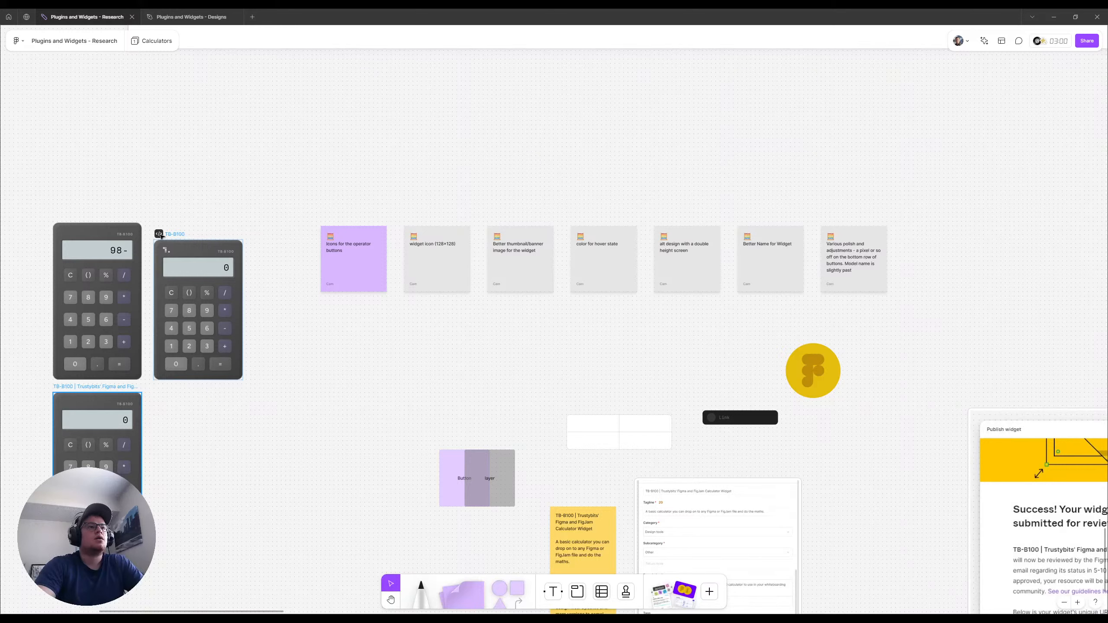
pyautogui.click(182, 235)
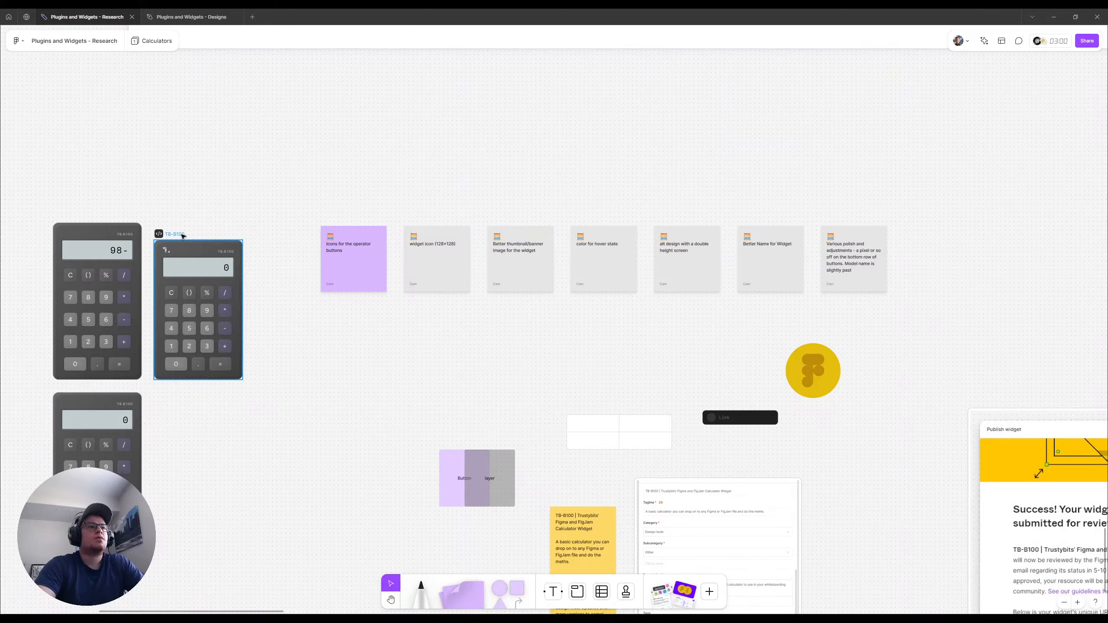
pyautogui.click(26, 16)
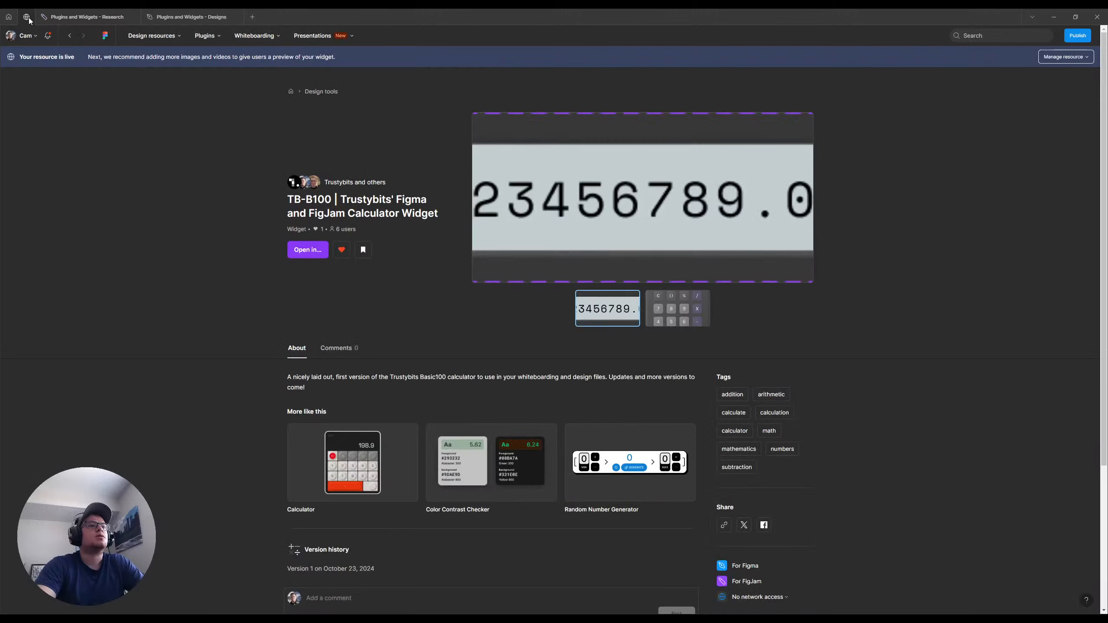
pyautogui.click(1089, 58)
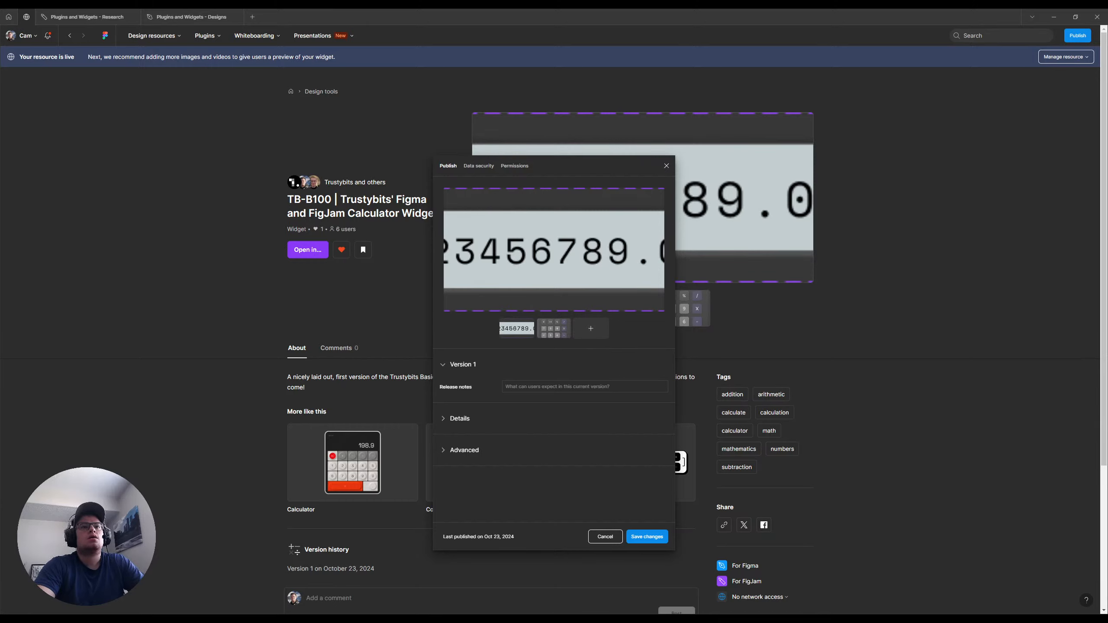
# Clear both preview images to check the recommended upload size, and close the publishing settings without saving
pyautogui.moveTo(513, 329)
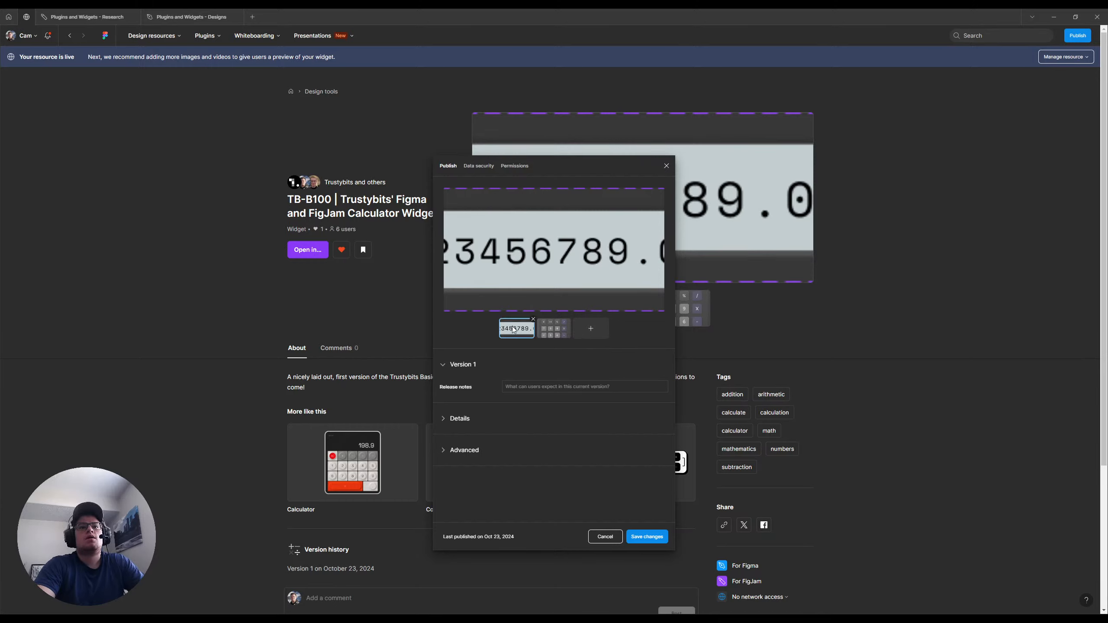
pyautogui.click(534, 320)
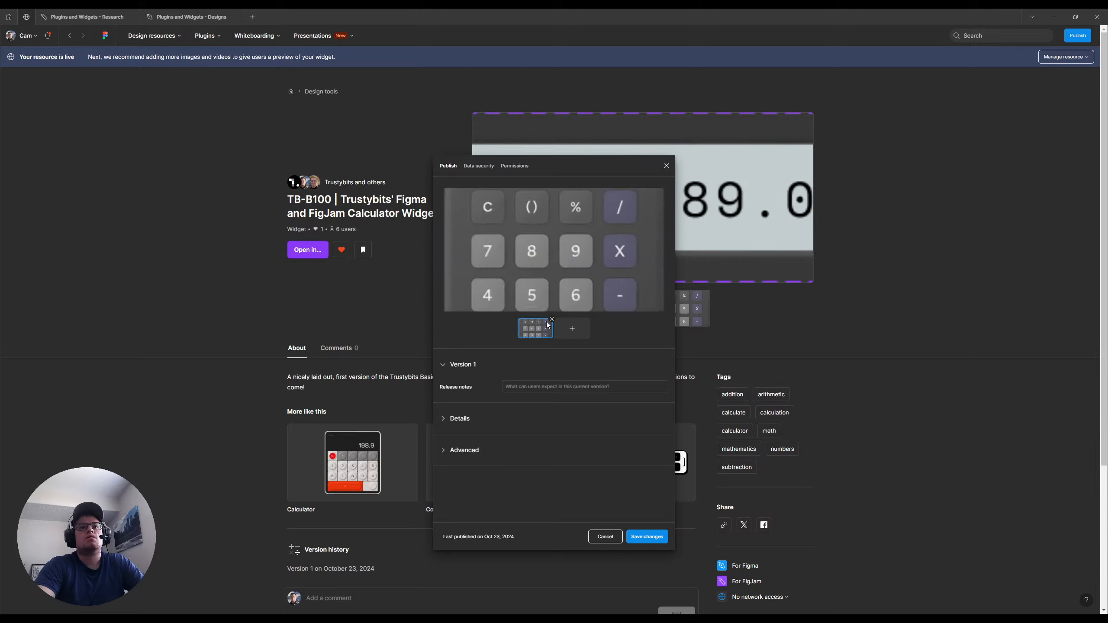
pyautogui.click(553, 320)
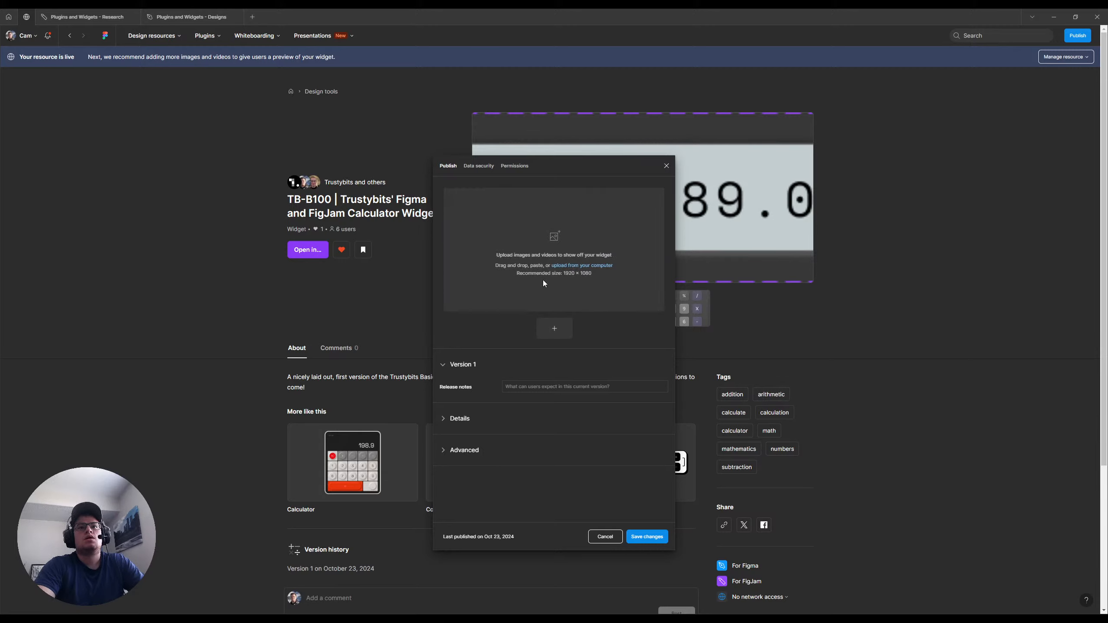
pyautogui.moveTo(593, 274); pyautogui.dragTo(562, 274)
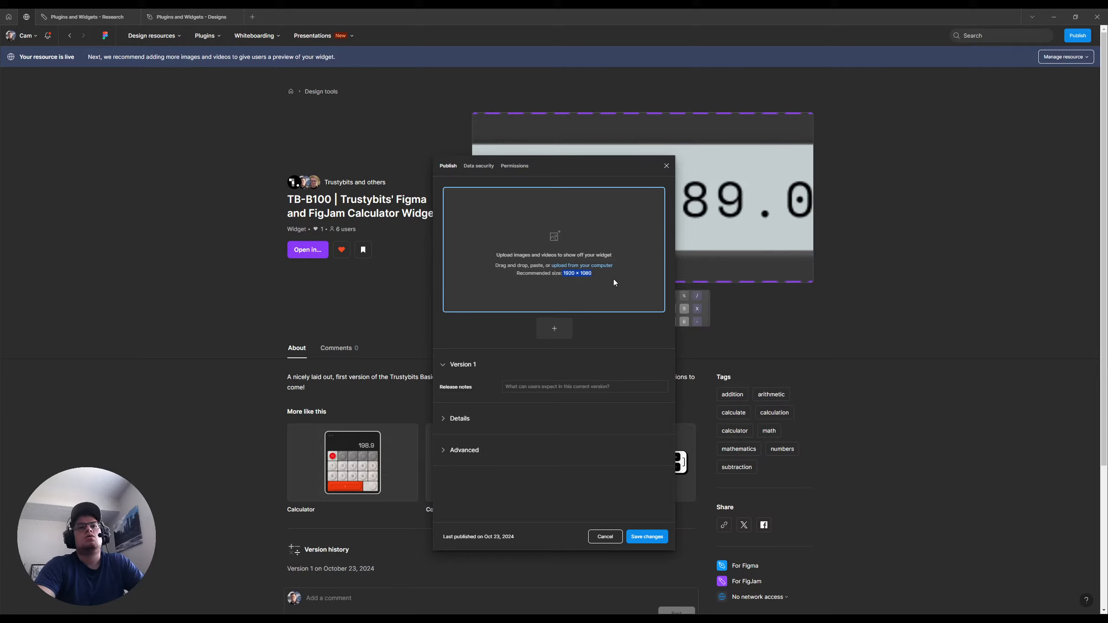
pyautogui.click(897, 308)
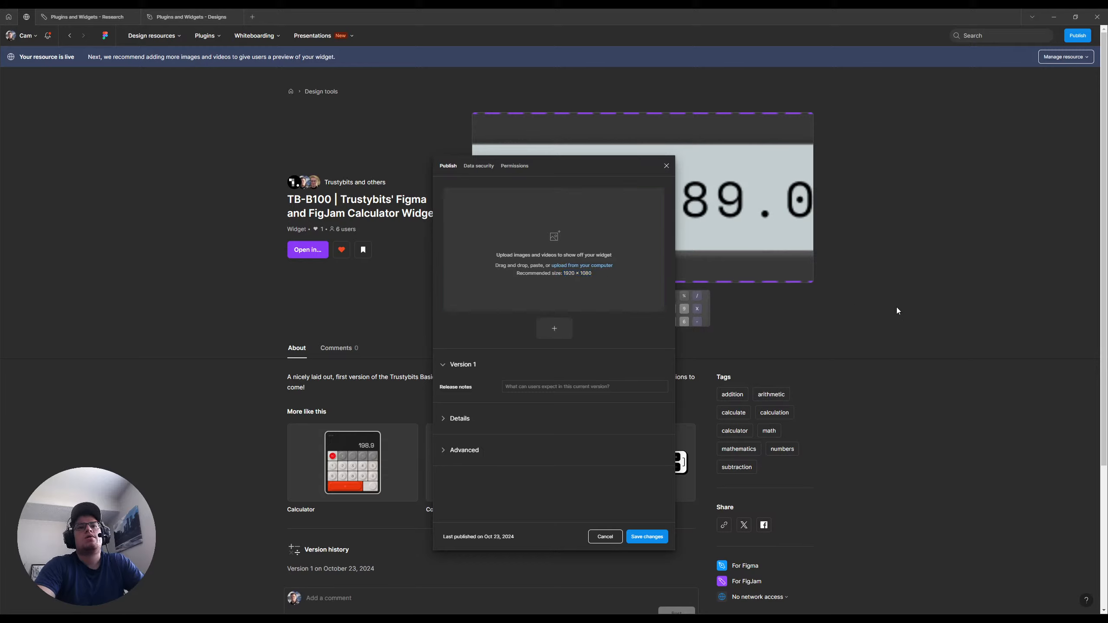
pyautogui.click(666, 166)
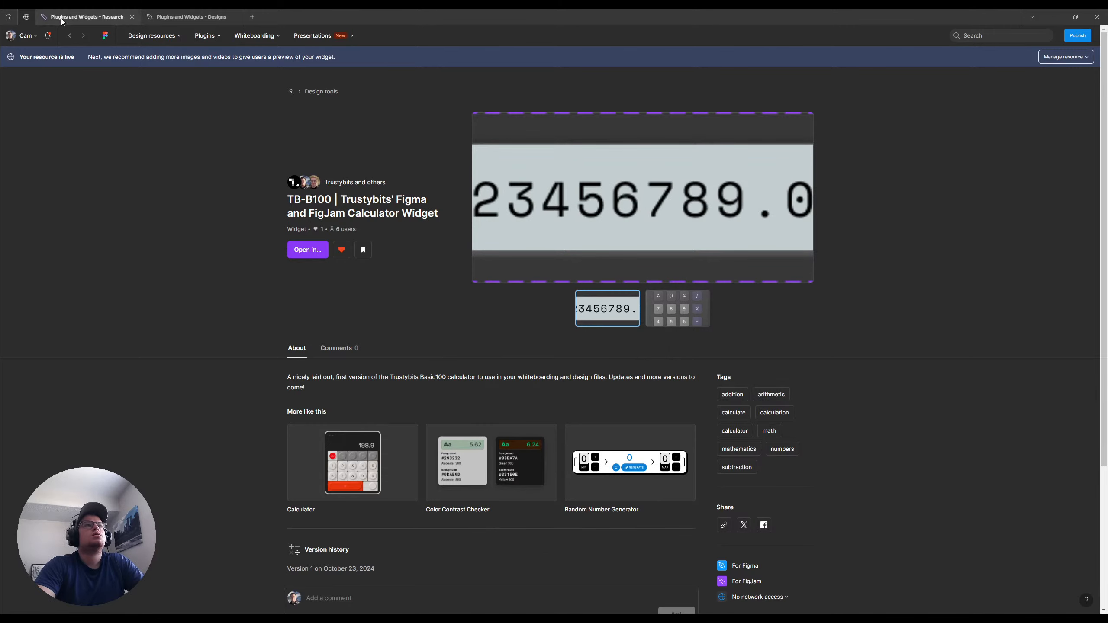
# Switch to the Plugins and Widgets - Designs file and move the newOperatorIcons calculator out of Section 4 onto empty canvas
pyautogui.click(186, 17)
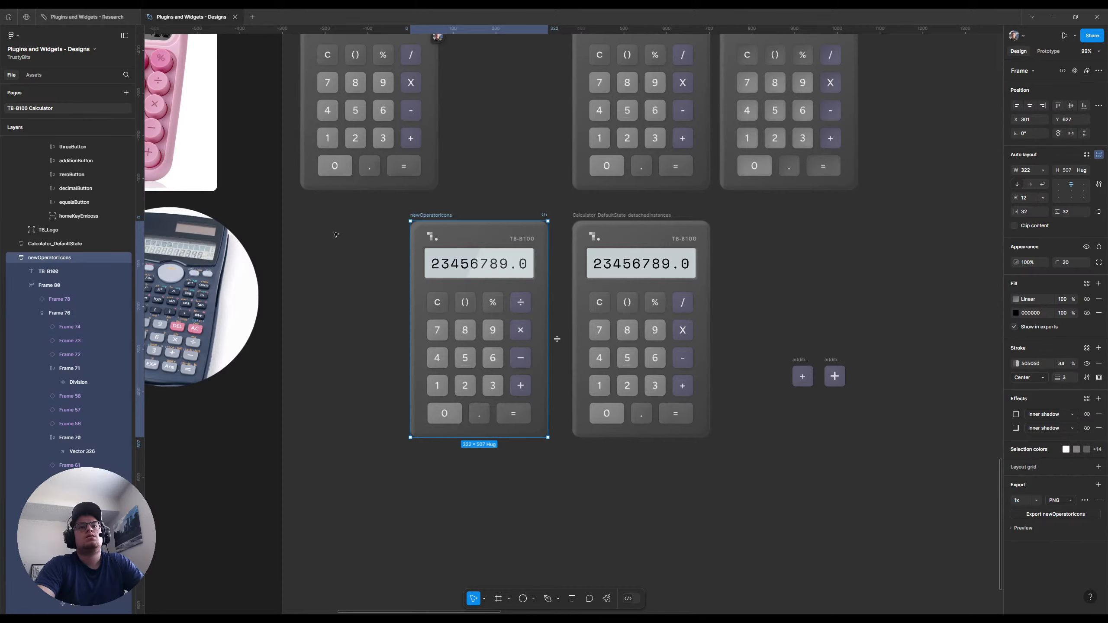
pyautogui.scroll(-4, 313, 241)
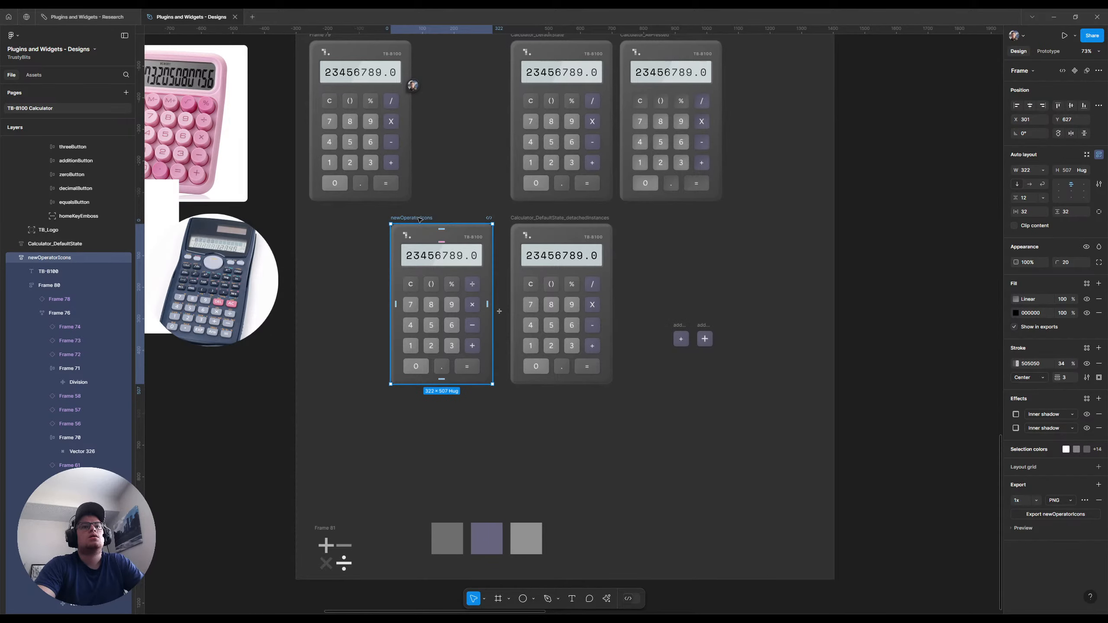
pyautogui.moveTo(418, 219); pyautogui.dragTo(943, 367)
pyautogui.scroll(-5, 692, 345)
pyautogui.hscroll(12, 681, 342)
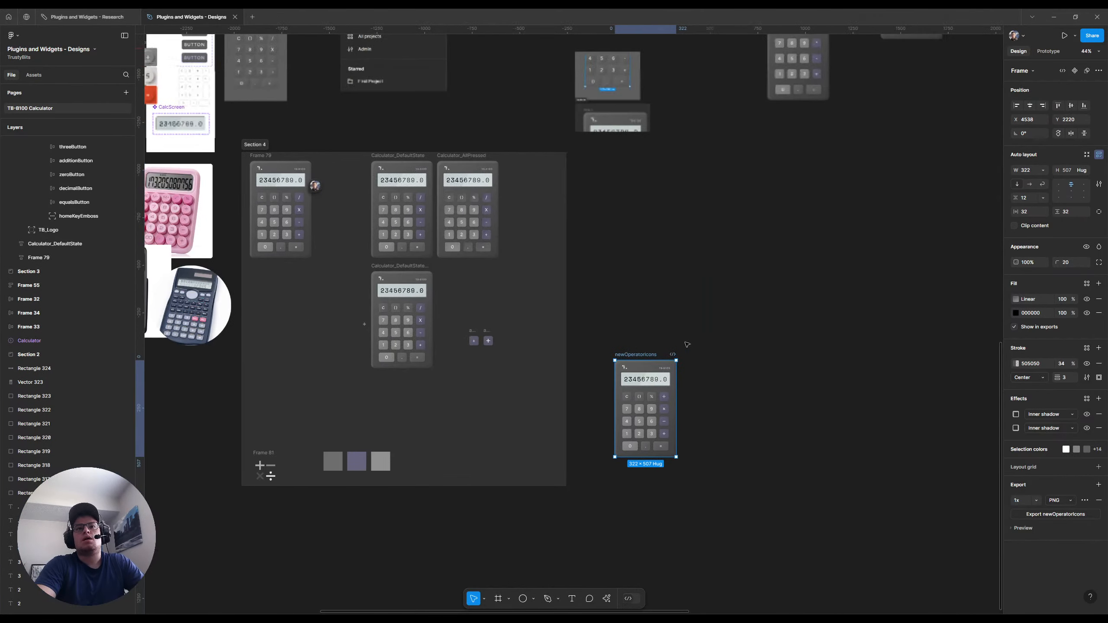
pyautogui.moveTo(350, 354); pyautogui.dragTo(573, 342)
pyautogui.scroll(5, 796, 480)
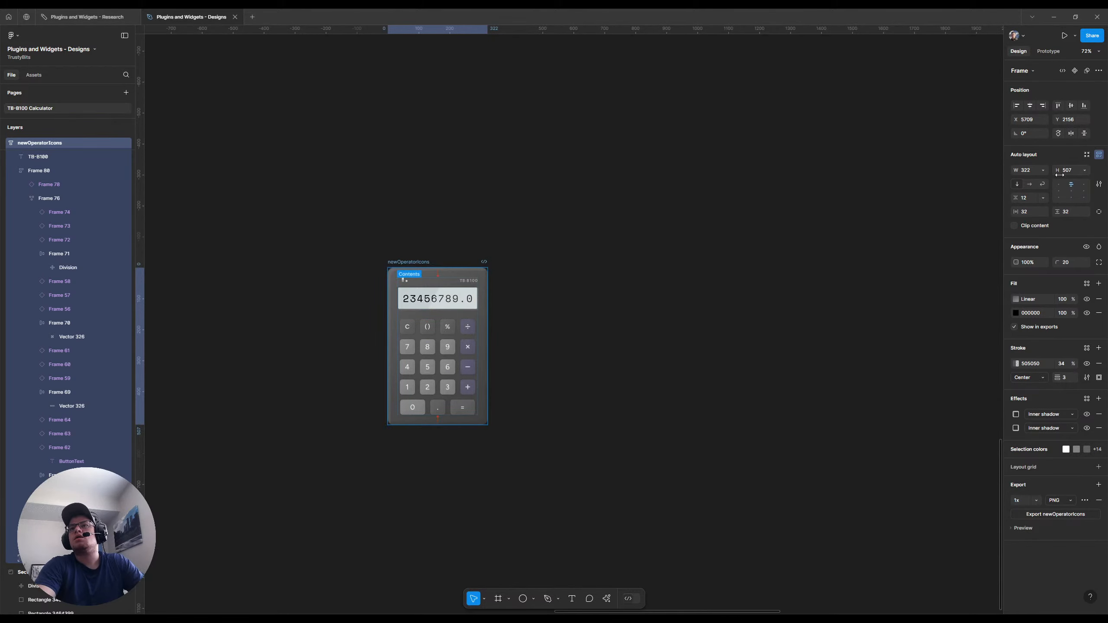
# Create a 1920 × 1080 frame on the empty canvas around the newOperatorIcons calculator
pyautogui.click(363, 265)
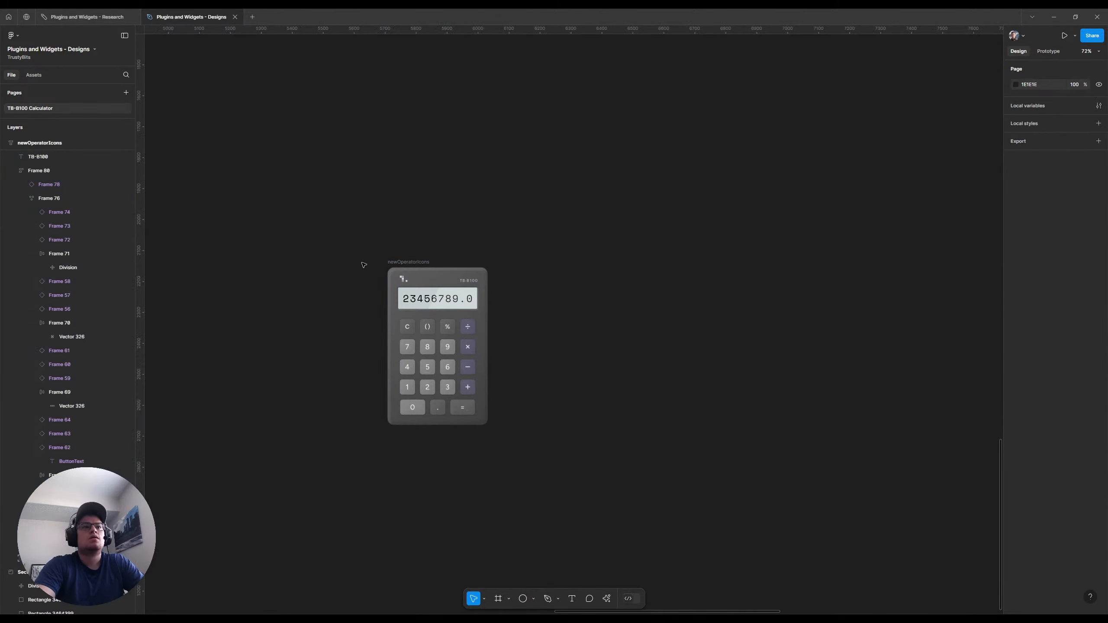
pyautogui.press('f')
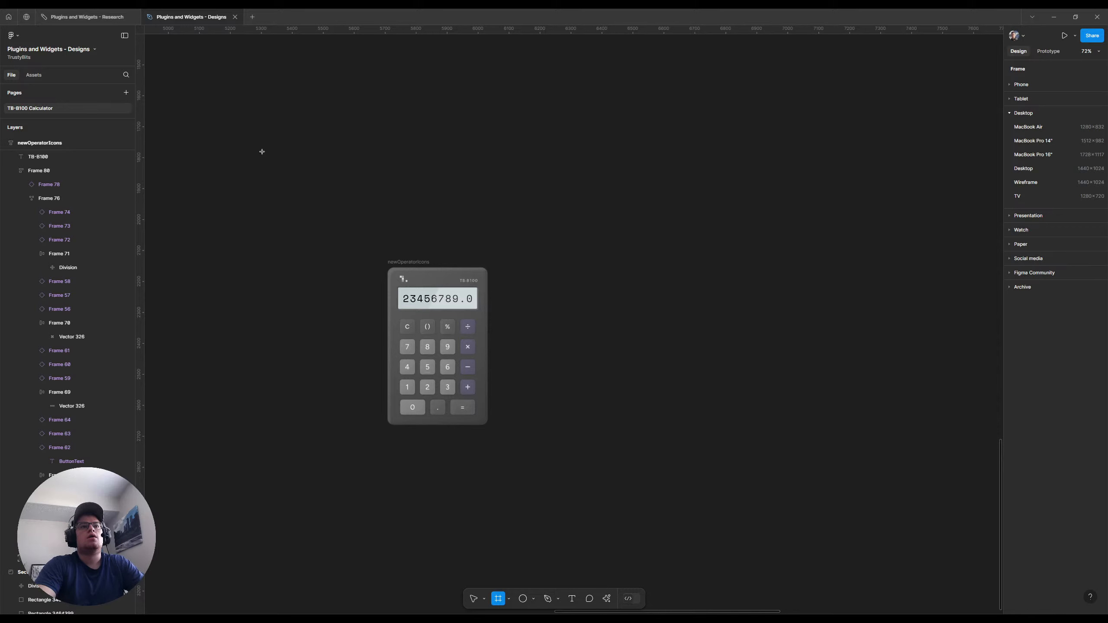
pyautogui.click(262, 152)
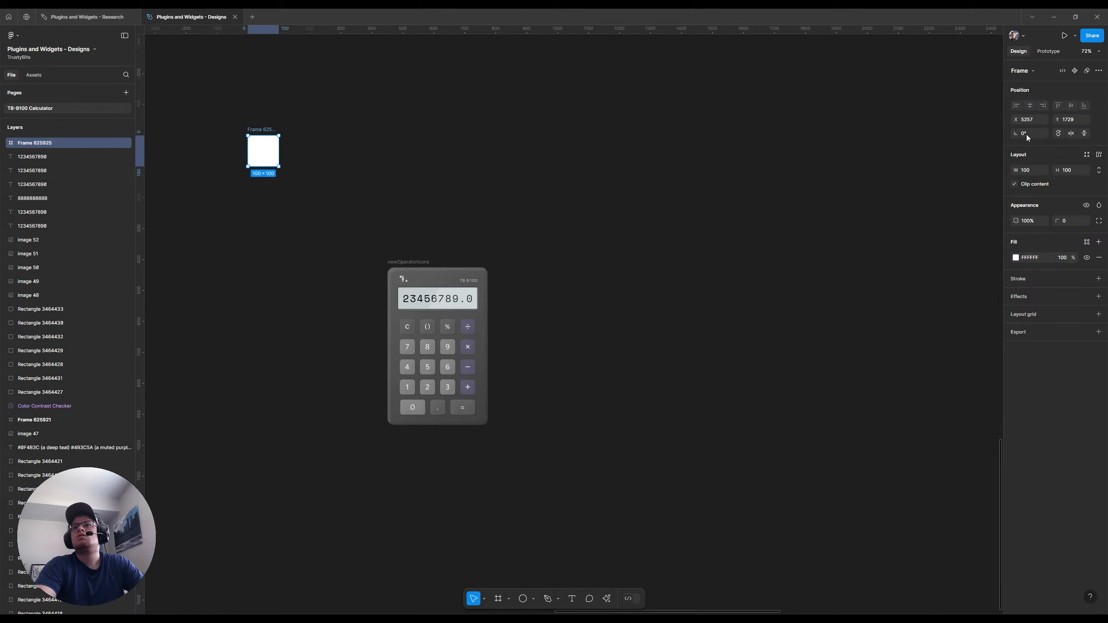
pyautogui.click(1032, 170)
pyautogui.write('1920')
pyautogui.press('Tab')
pyautogui.write('1')
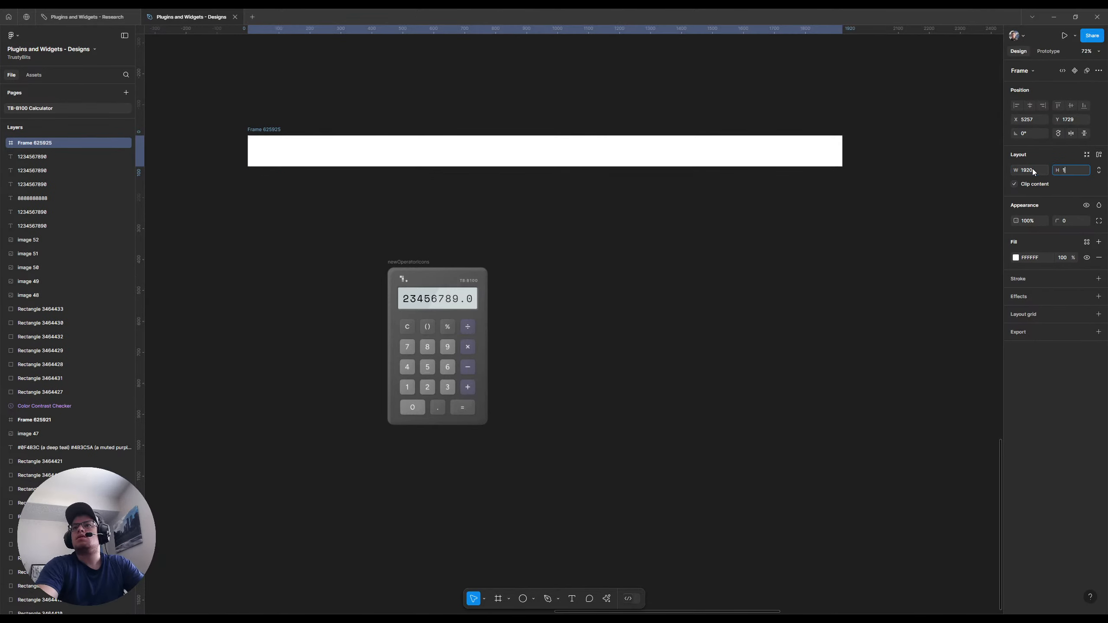
pyautogui.write('08')
pyautogui.write('0')
pyautogui.press('Return')
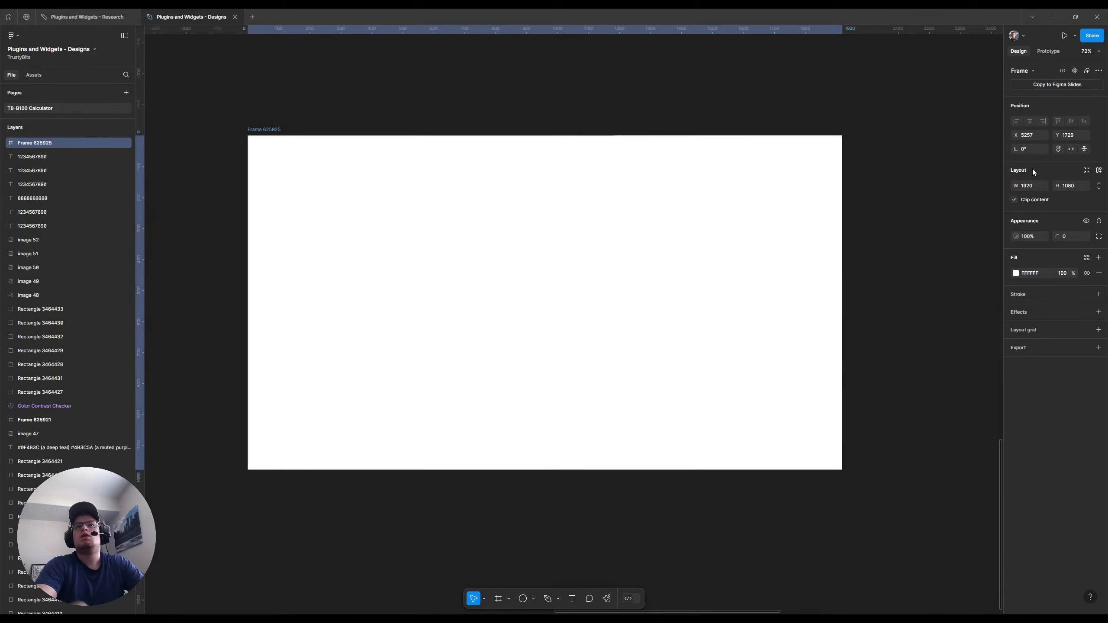
# Send the new frame behind the newOperatorIcons calculator and reposition the calculator over the frame's left half
pyautogui.hotkey('ctrl', 'v')
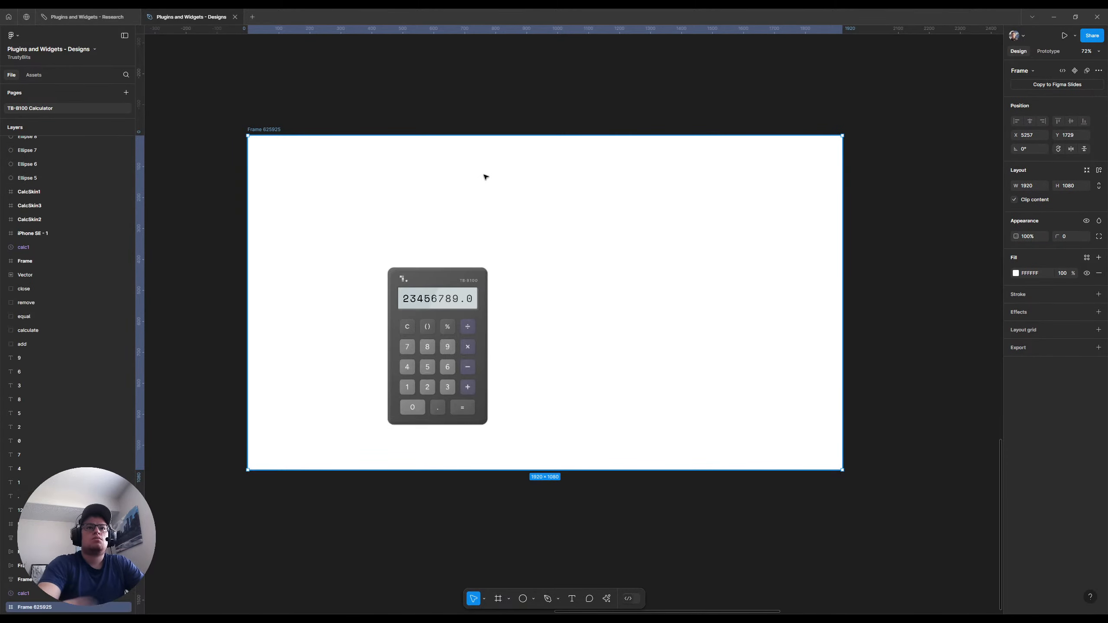
pyautogui.moveTo(414, 265); pyautogui.dragTo(490, 250)
pyautogui.click(413, 263)
pyautogui.moveTo(413, 263); pyautogui.dragTo(459, 197)
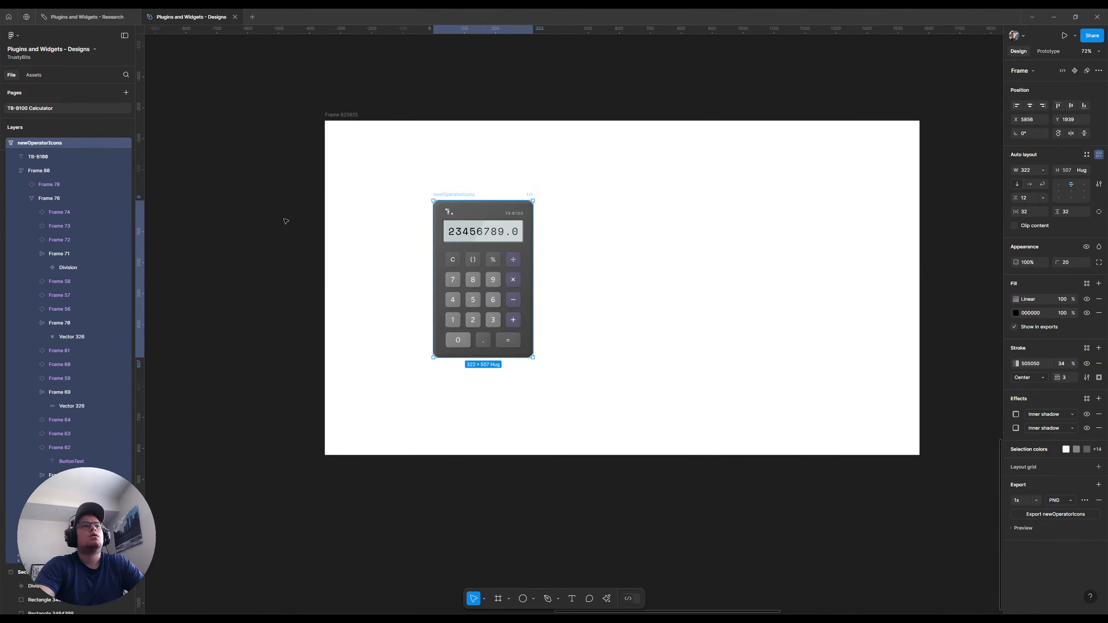
# Nest the newOperatorIcons calculator inside the 1920 × 1080 frame by cutting and pasting it there
pyautogui.scroll(5, 68, 175)
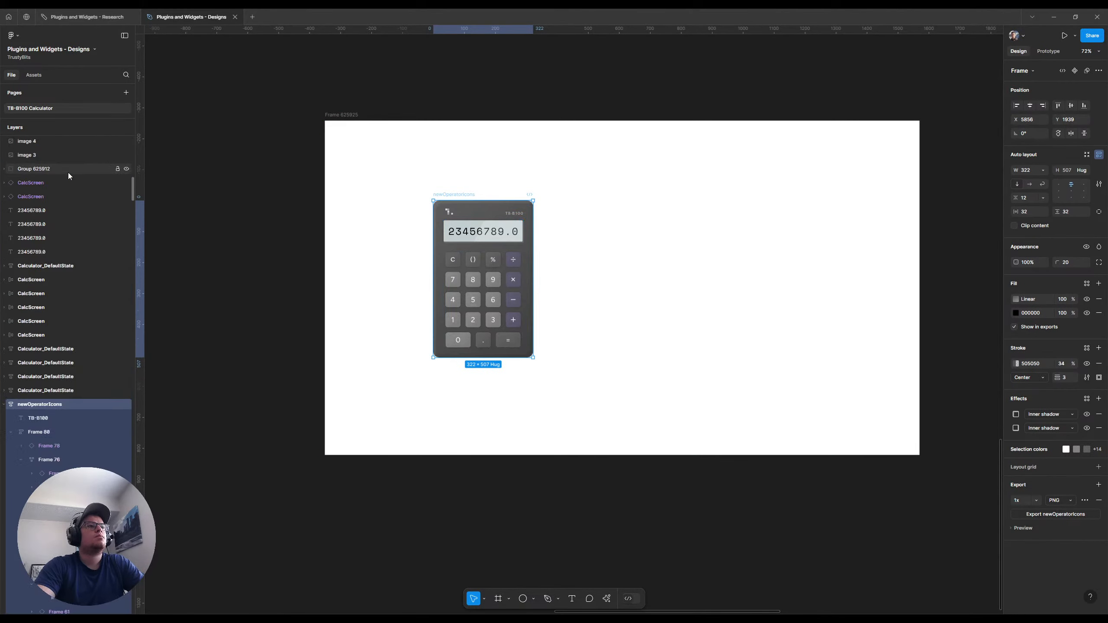
pyautogui.scroll(-1, 69, 175)
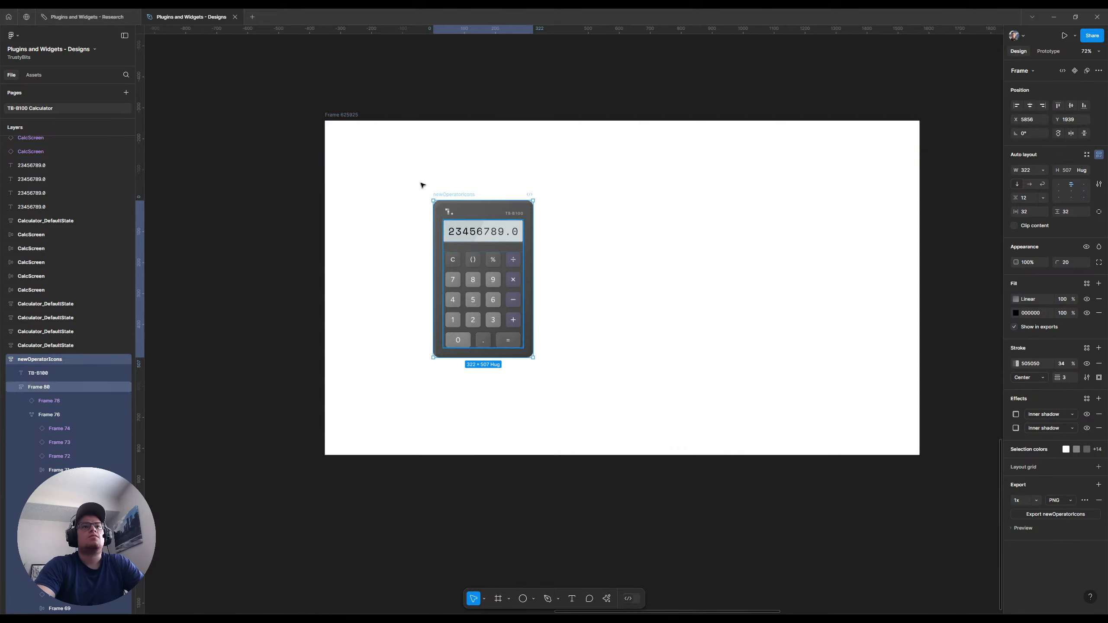
pyautogui.click(464, 188)
pyautogui.click(446, 198)
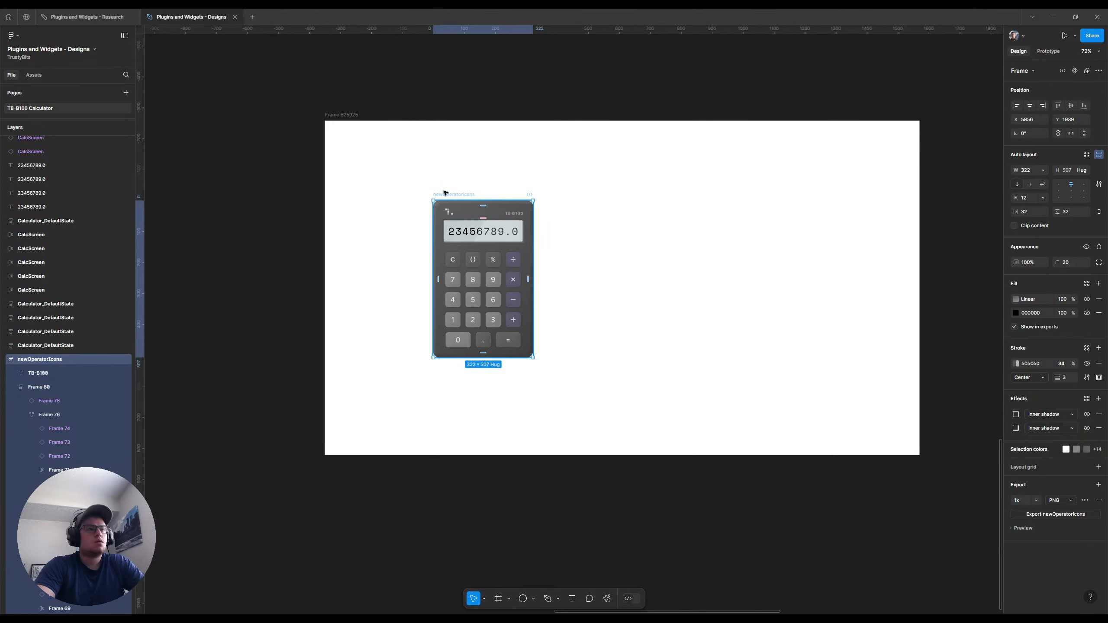
pyautogui.press('Delete')
pyautogui.click(343, 116)
pyautogui.hotkey('ctrl', 'z')
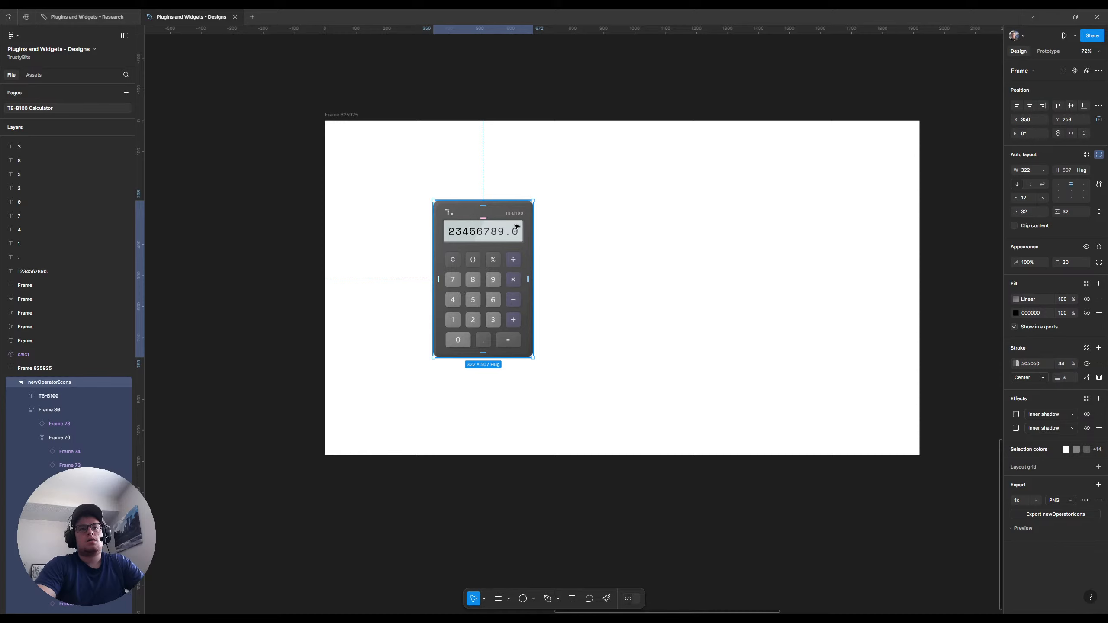
# Move the calculator to the middle of the frame, undoing a trial tilt of about 11° along the way
pyautogui.moveTo(516, 226); pyautogui.dragTo(551, 238)
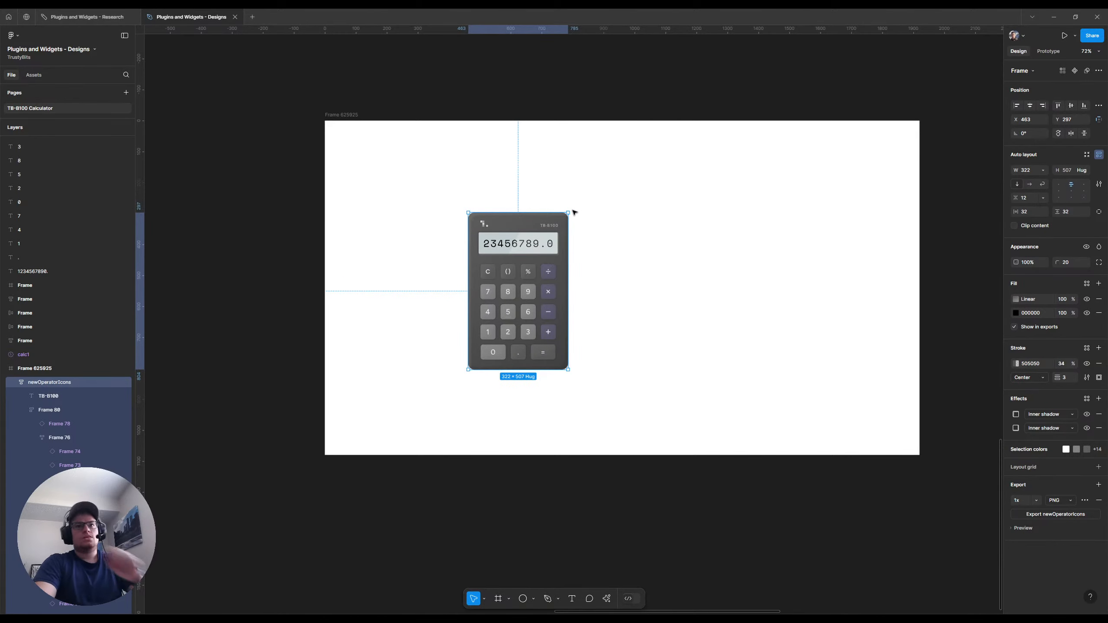
pyautogui.moveTo(570, 209); pyautogui.dragTo(559, 195)
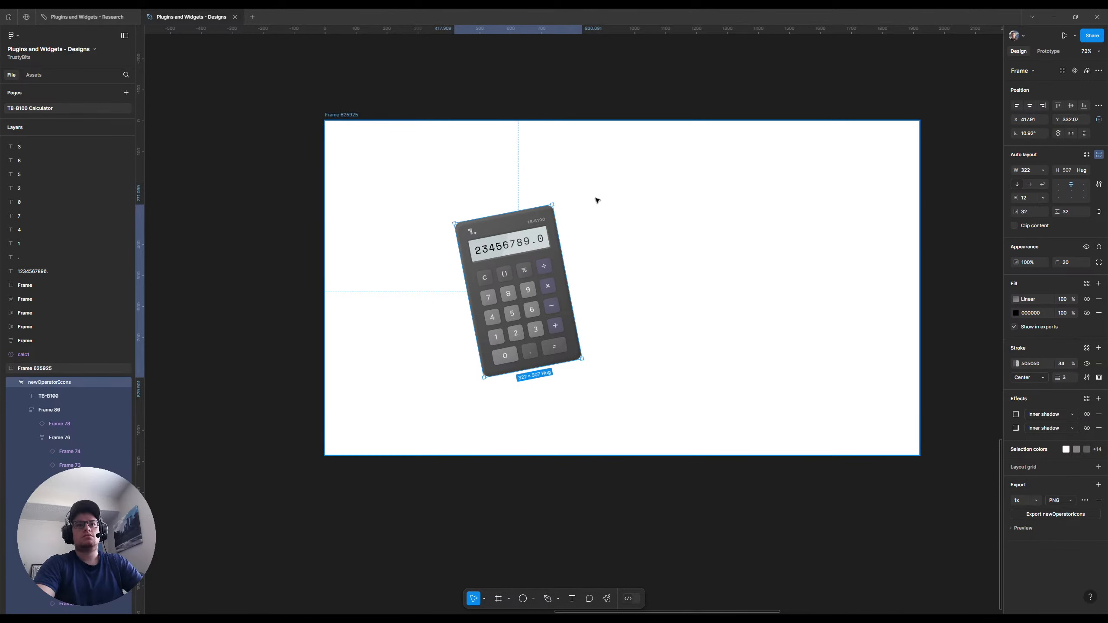
pyautogui.hotkey('ctrl', 'z')
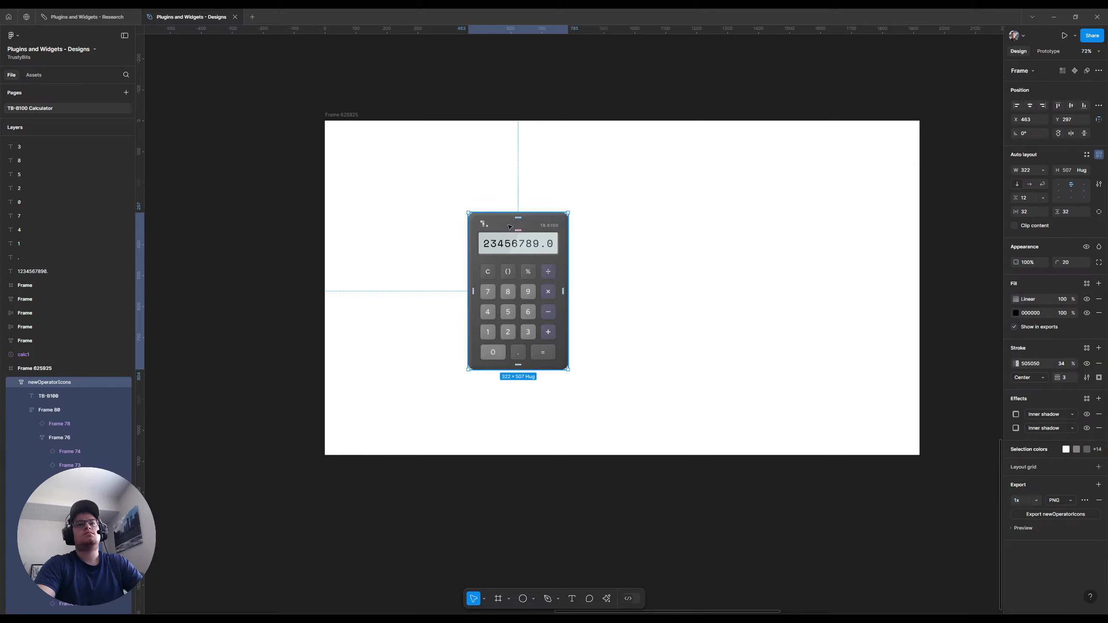
pyautogui.moveTo(508, 228); pyautogui.dragTo(614, 224)
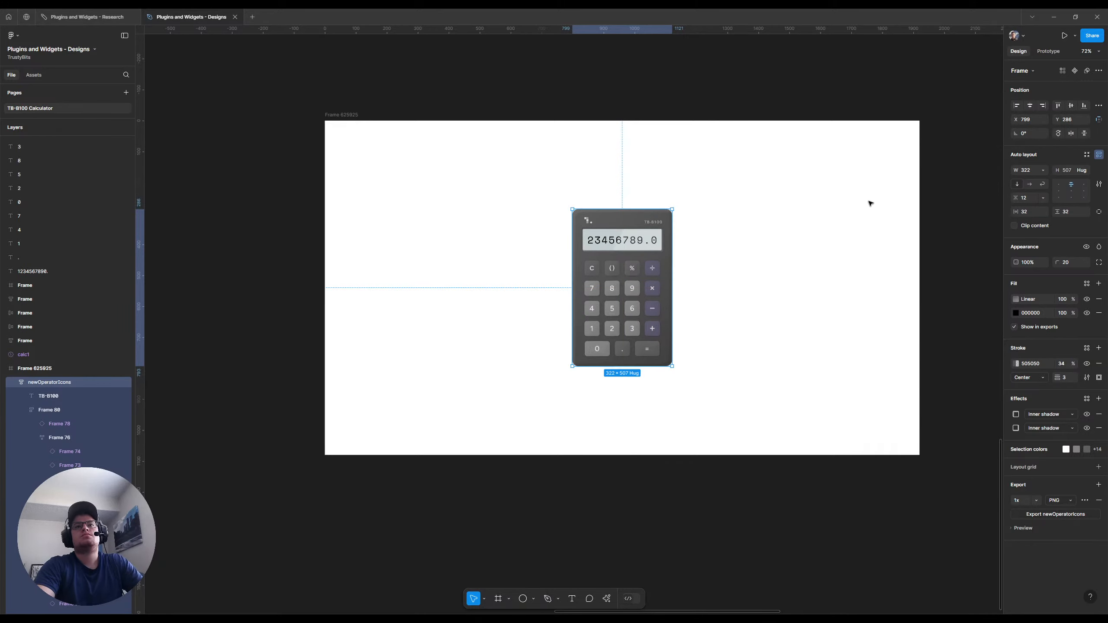
# Place a copy of the calculator's logo group in the lower right area of the frame and scale it 5x
pyautogui.doubleClick(589, 221)
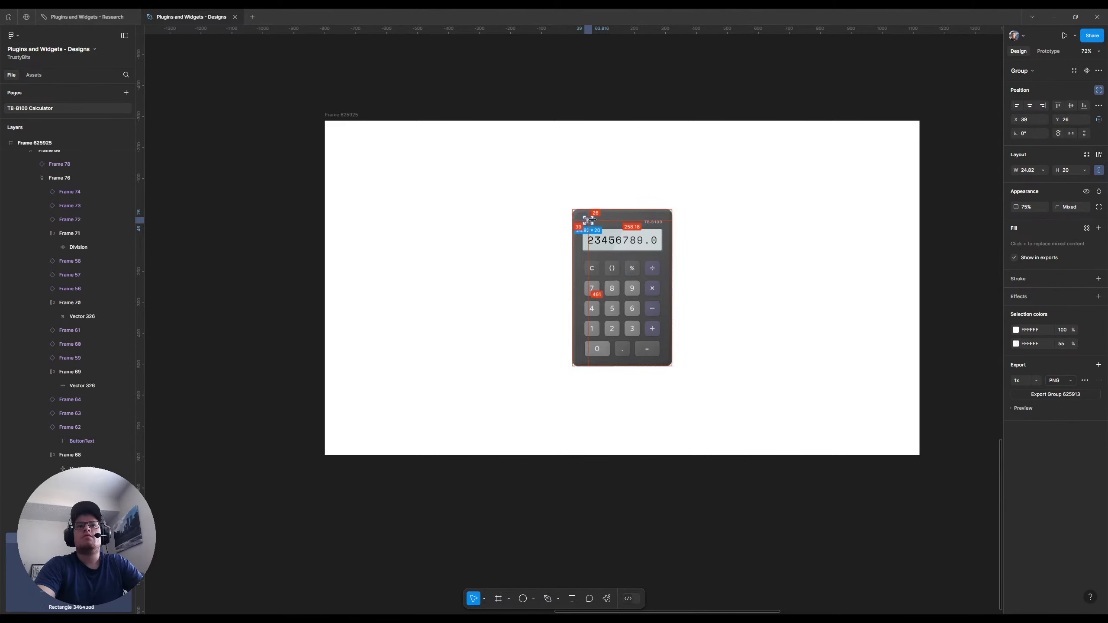
pyautogui.moveTo(600, 225); pyautogui.dragTo(849, 338)
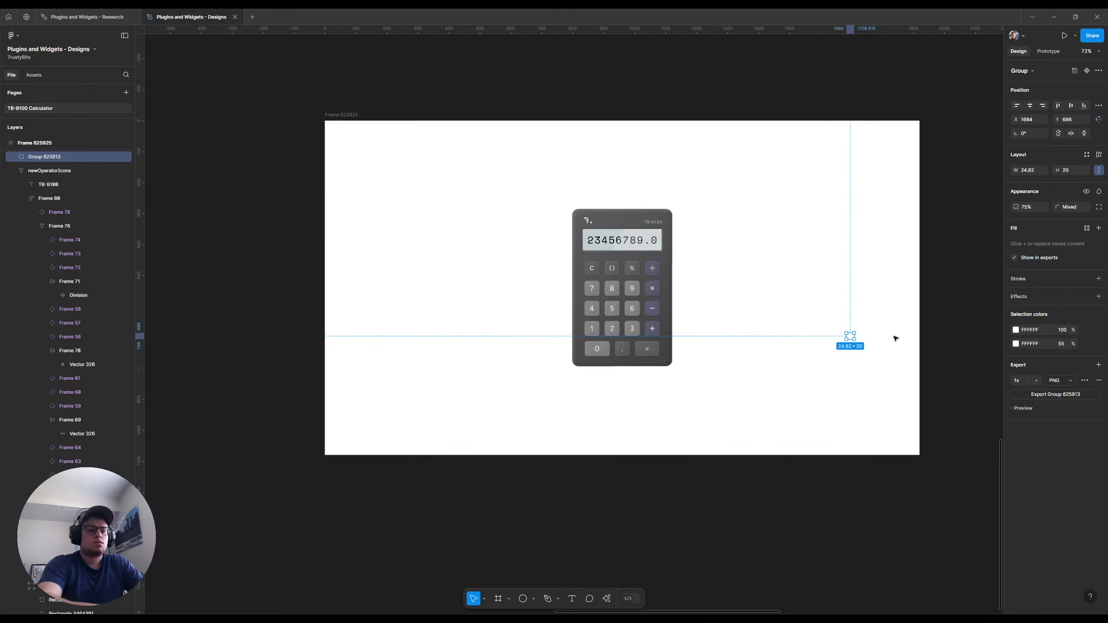
pyautogui.press('k')
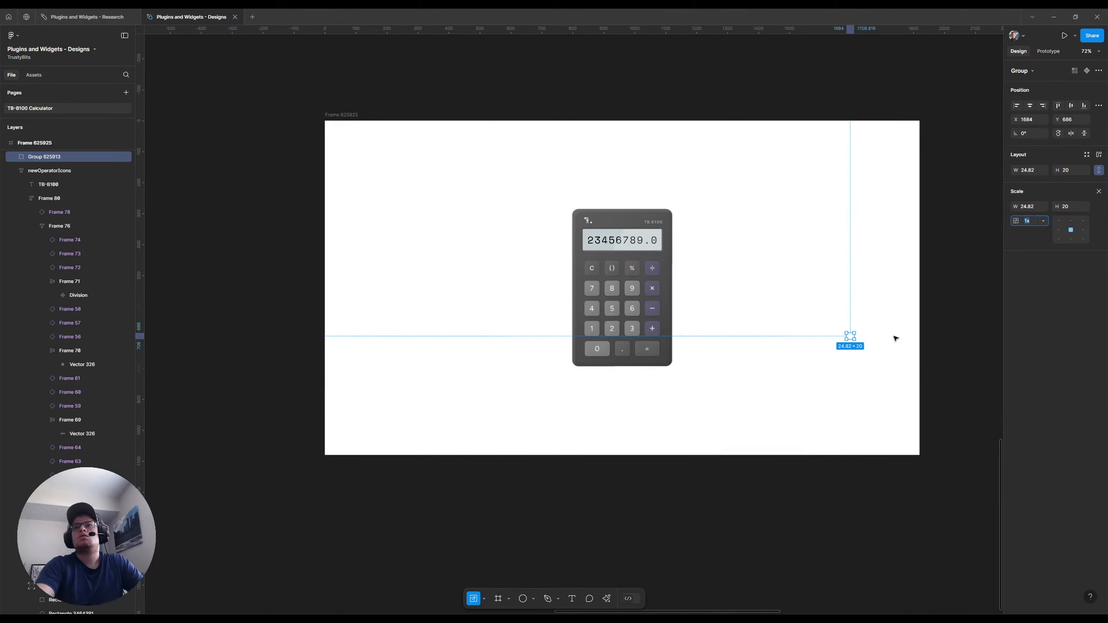
pyautogui.write('5')
pyautogui.press('Return')
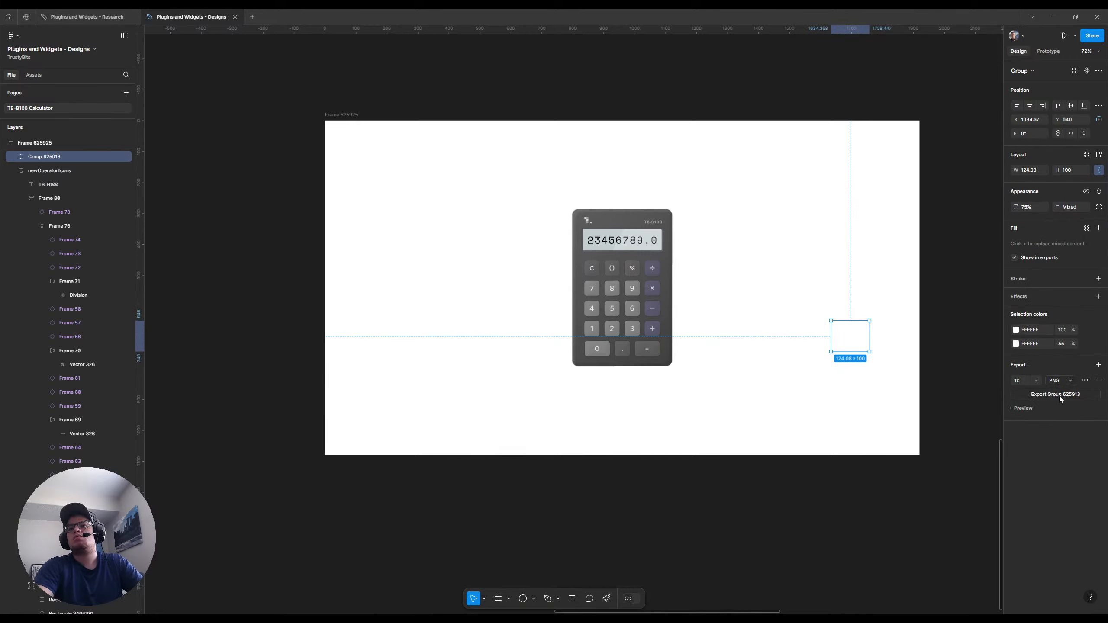
# Recolour both white fills of the enlarged logo group to 000000
pyautogui.click(1032, 330)
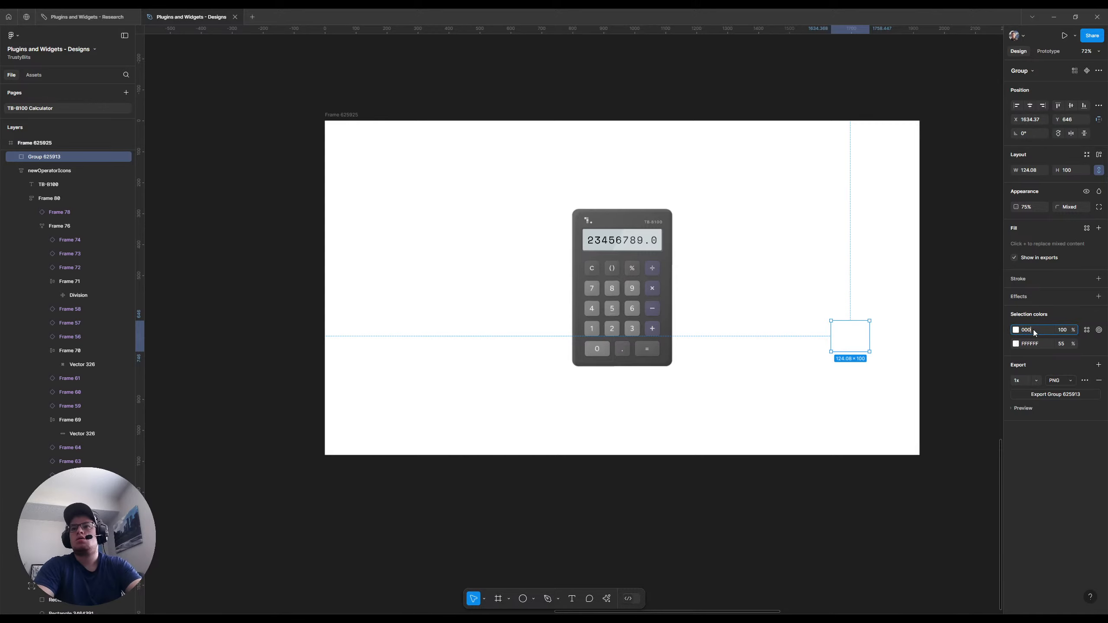
pyautogui.write('000000')
pyautogui.press('Return')
pyautogui.click(1033, 344)
pyautogui.write('000000')
pyautogui.press('Return')
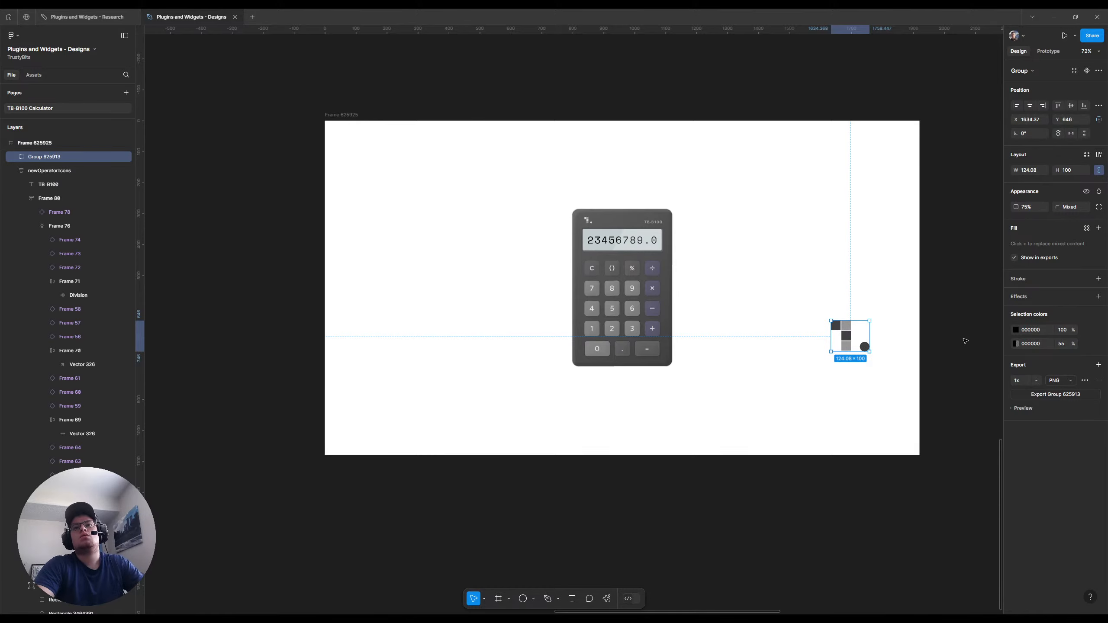
# Undo the black recolouring of the logo group's fills and move the logo outside the frame, beside its right edge
pyautogui.moveTo(846, 338); pyautogui.dragTo(947, 309)
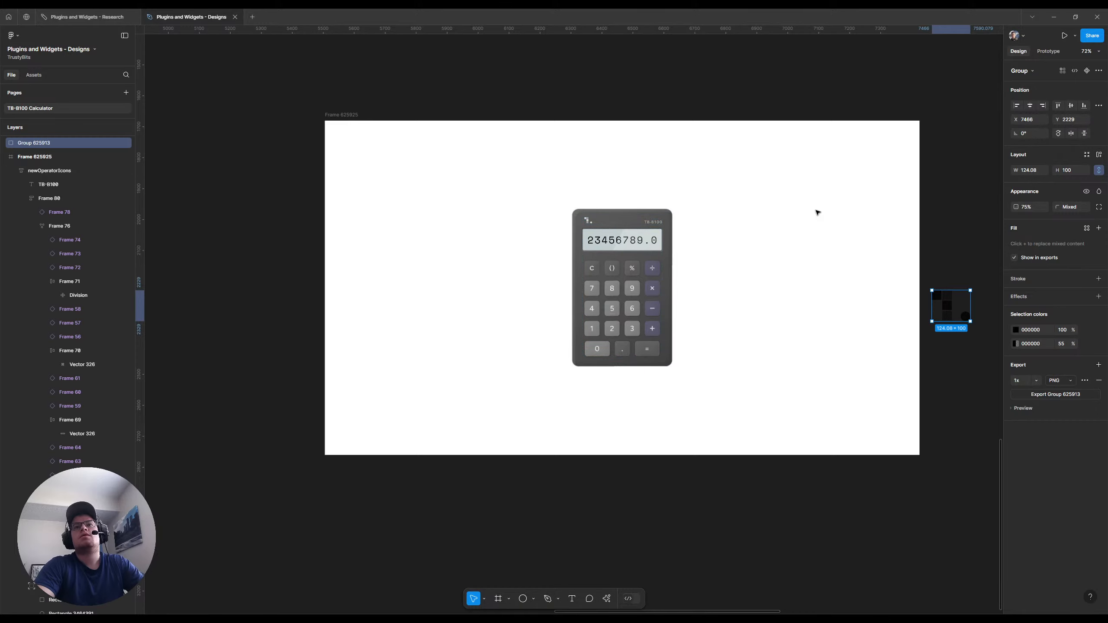
pyautogui.hotkey('ctrl', 'z')
pyautogui.hotkey('ctrl', 'z')
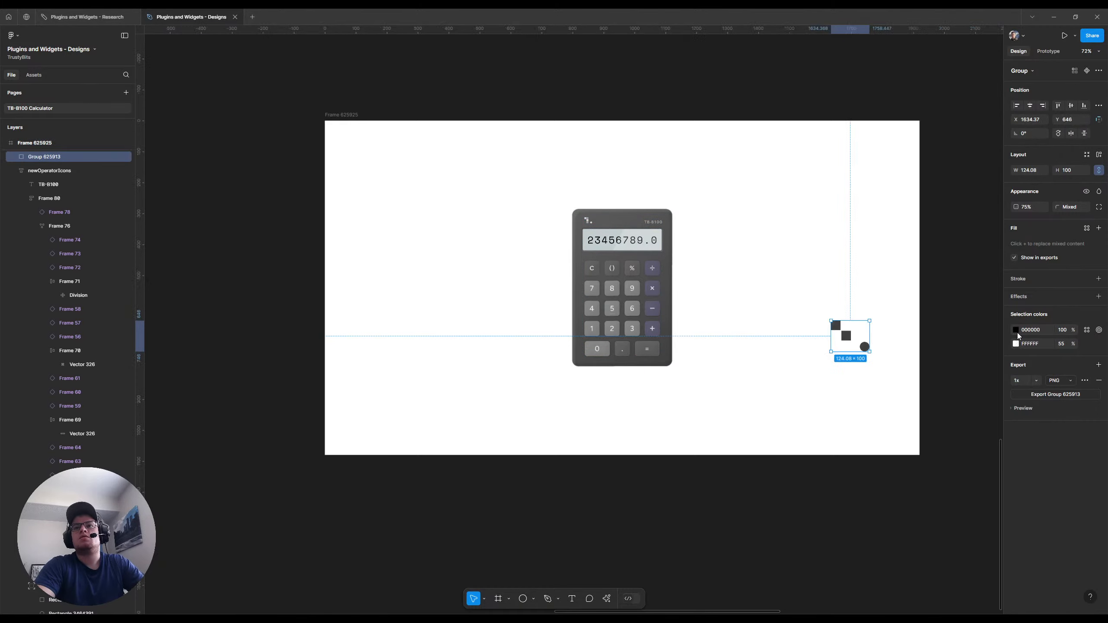
pyautogui.hotkey('ctrl', 'shift', 'z')
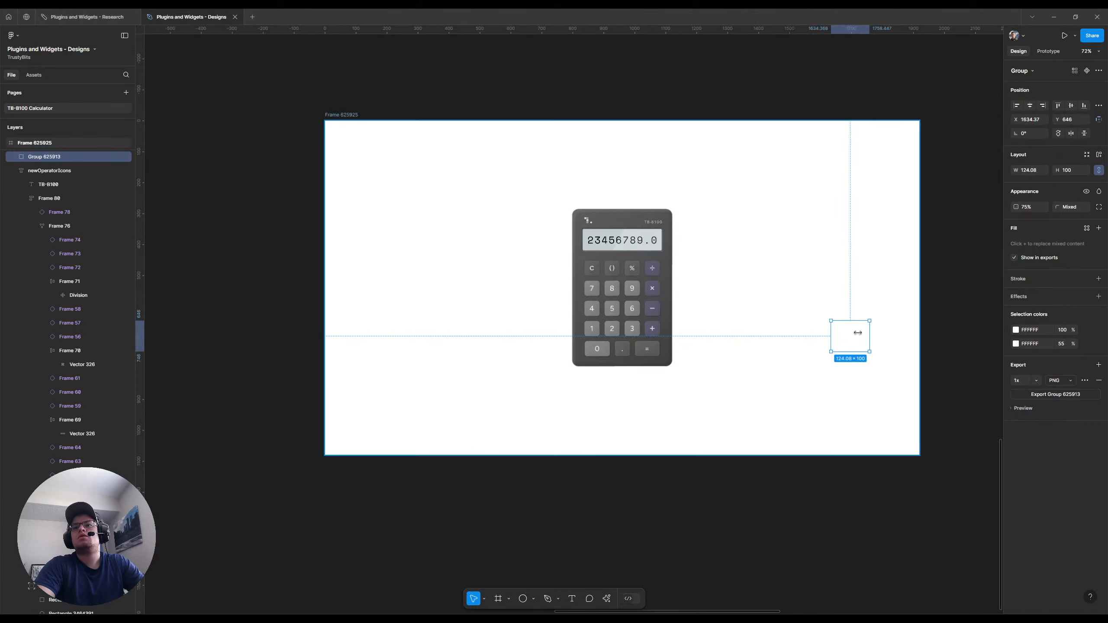
pyautogui.moveTo(843, 336); pyautogui.dragTo(964, 330)
pyautogui.click(873, 307)
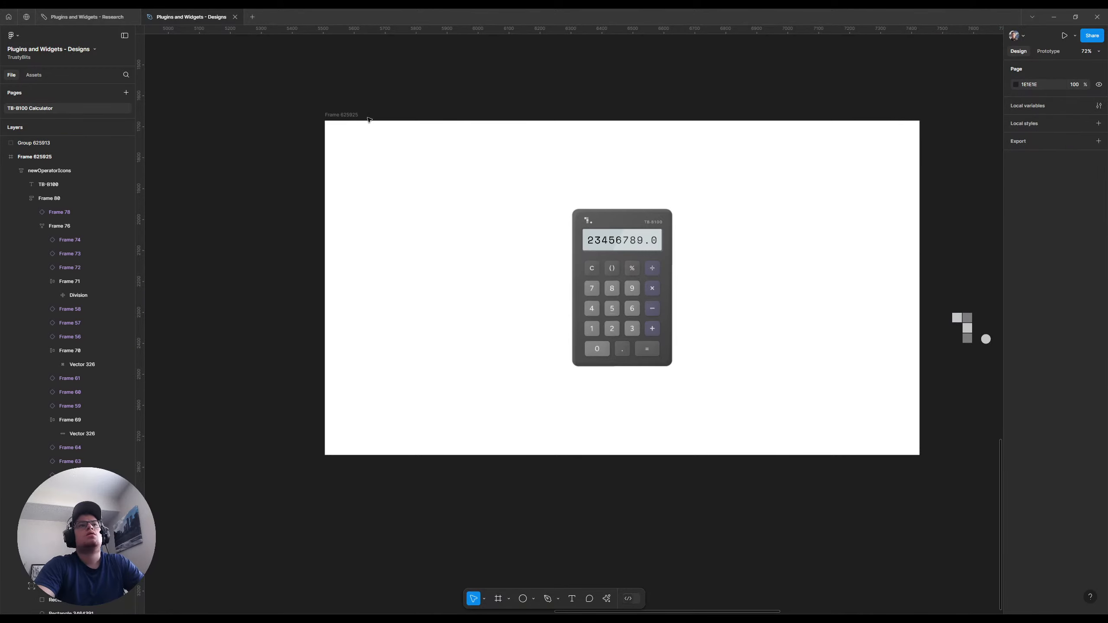
# Set the fill of the 1920 × 1080 frame to 1E1E1E
pyautogui.scroll(-10, 341, 183)
pyautogui.scroll(6, 341, 183)
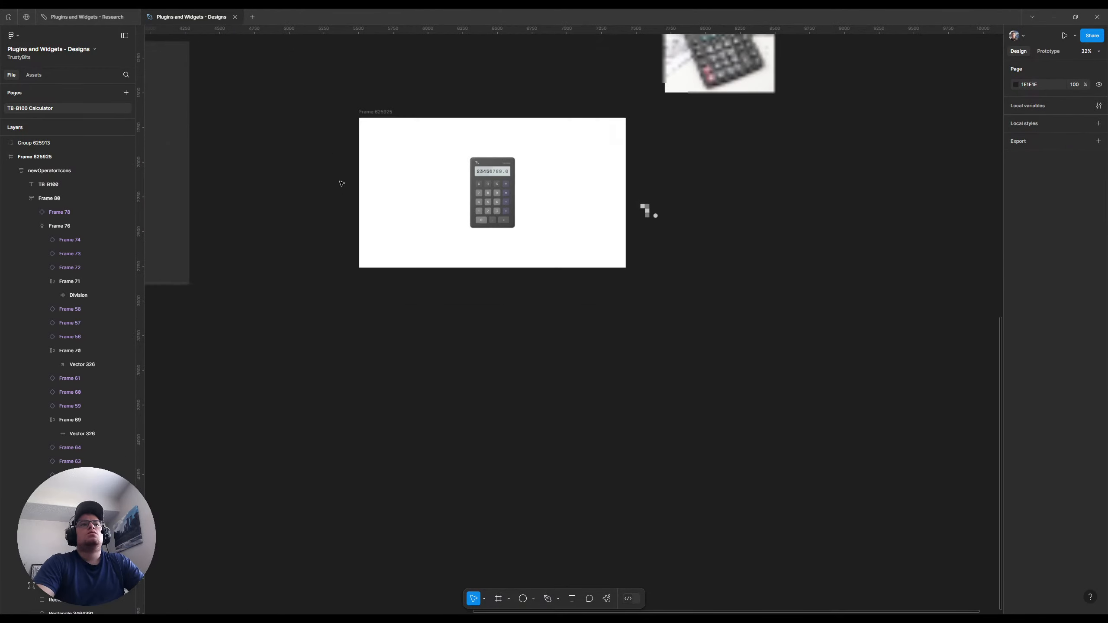
pyautogui.click(378, 112)
pyautogui.click(378, 113)
pyautogui.scroll(3, 442, 143)
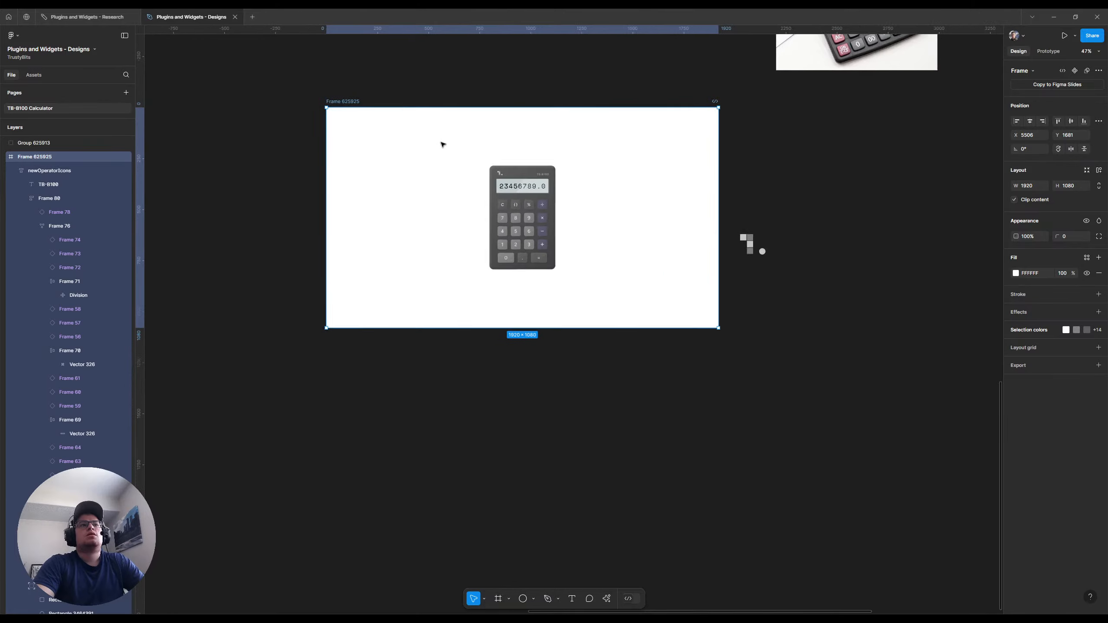
pyautogui.scroll(1, 441, 144)
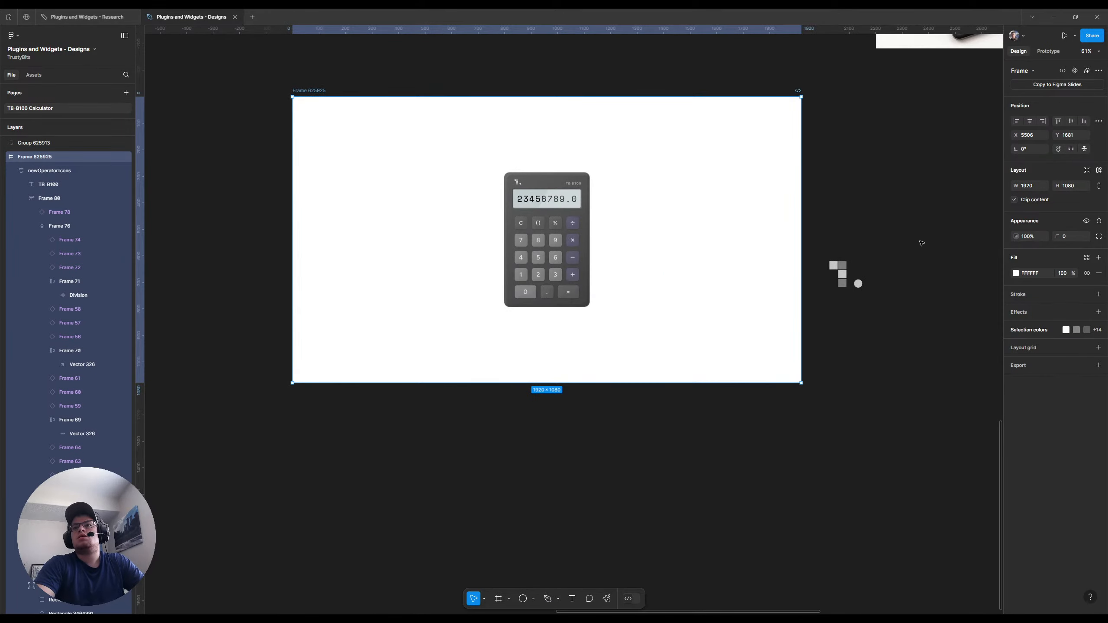
pyautogui.click(906, 199)
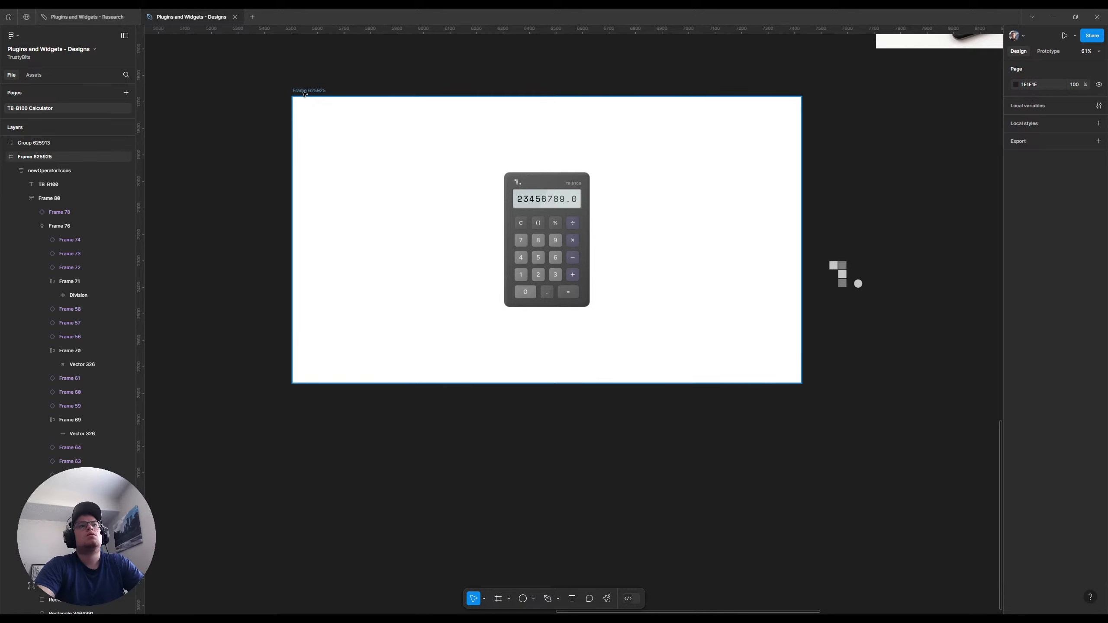
pyautogui.click(317, 92)
pyautogui.click(1030, 271)
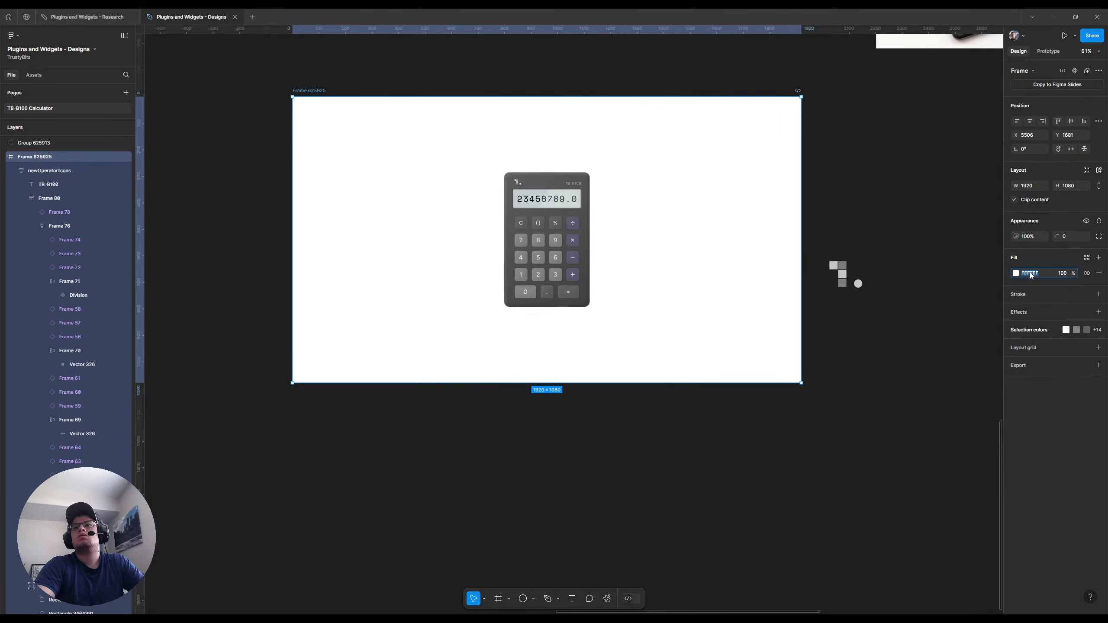
pyautogui.write('1e')
pyautogui.press('Return')
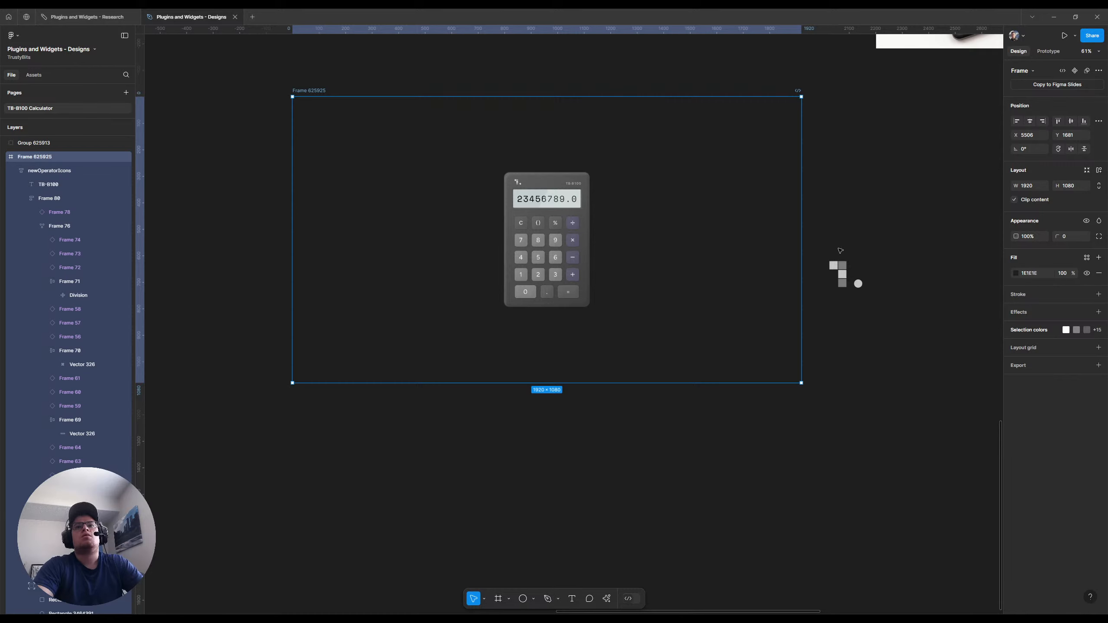
# Place the logo group in the frame's bottom-right corner and offset it 40 px from both edges, at X 1756, Y 940
pyautogui.moveTo(842, 274); pyautogui.dragTo(784, 368)
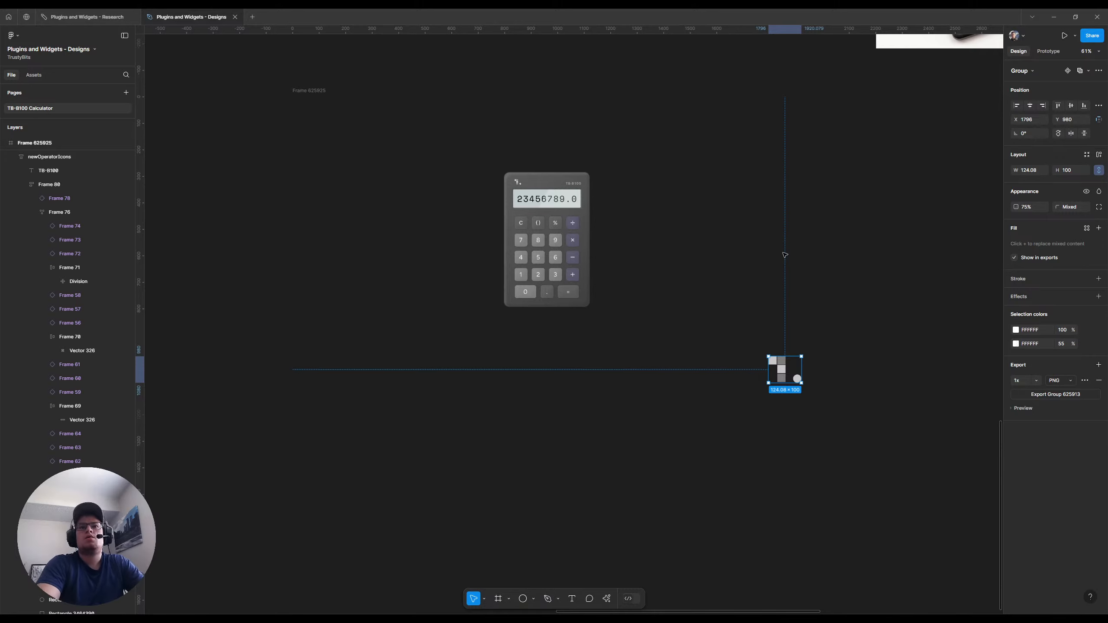
pyautogui.hotkey('shift', 'Left')
pyautogui.hotkey('shift', 'Left')
pyautogui.hotkey('shift', 'Left')
pyautogui.hotkey('shift', 'Left')
pyautogui.hotkey('shift', 'Up')
pyautogui.hotkey('shift', 'Up')
pyautogui.hotkey('shift', 'Up')
pyautogui.hotkey('shift', 'Up')
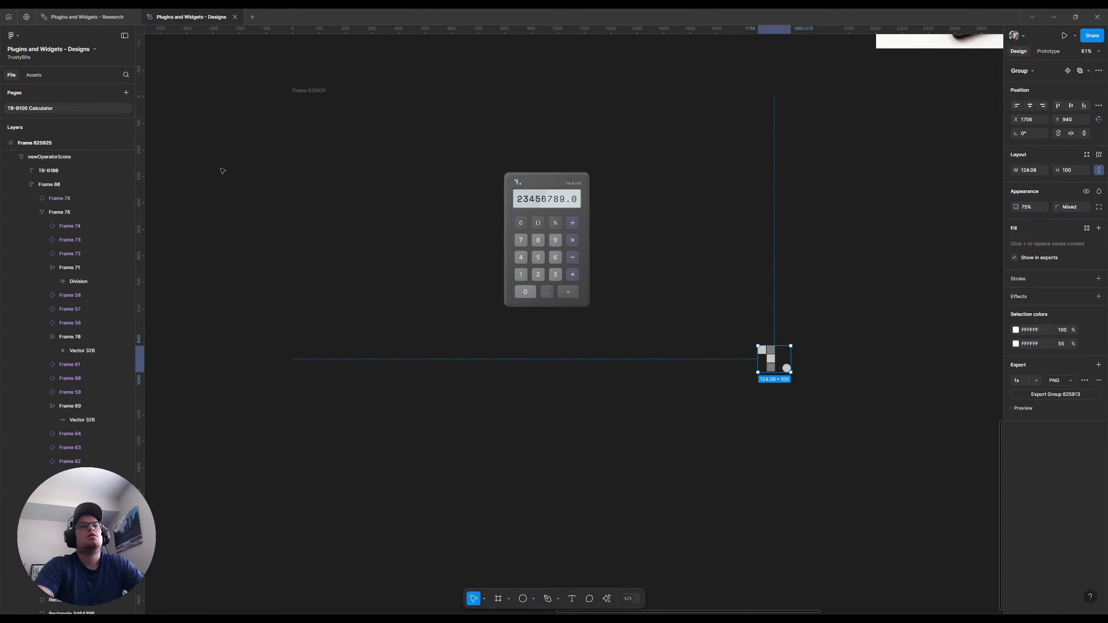
# Add the text "Trustybits Calculator" in the upper left area of the frame, above the calculator
pyautogui.click(242, 189)
pyautogui.press('t')
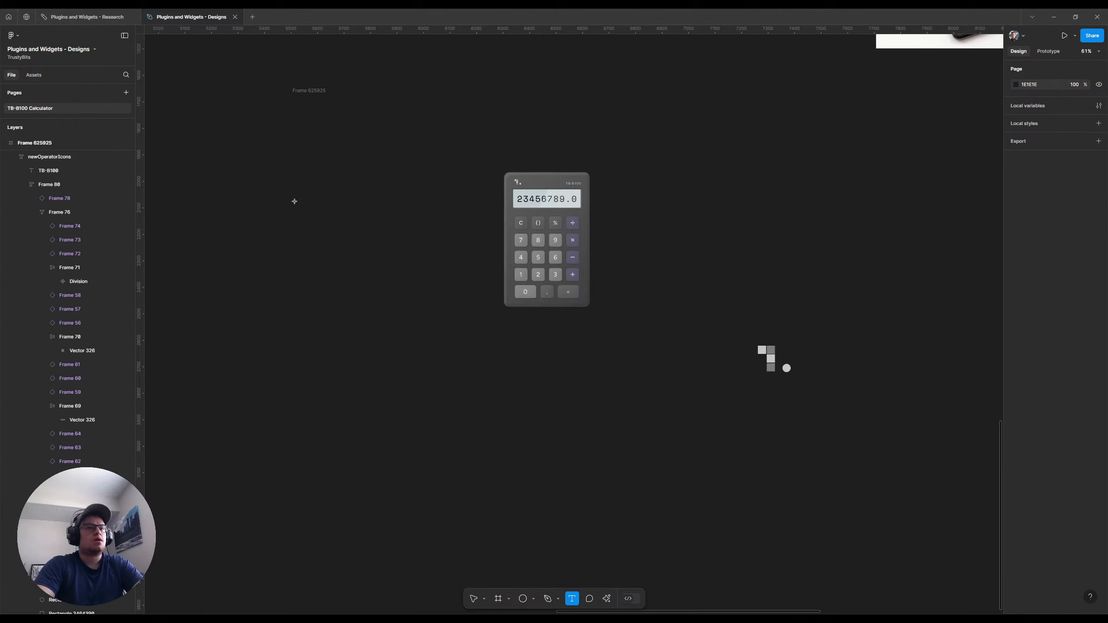
pyautogui.click(394, 150)
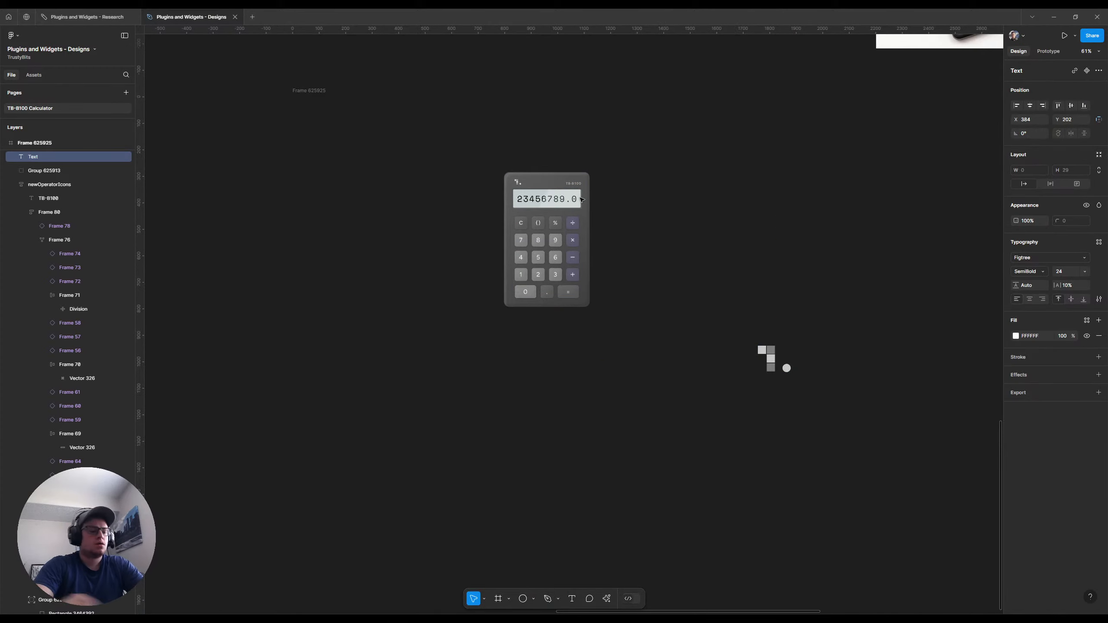
pyautogui.write('Trustyb')
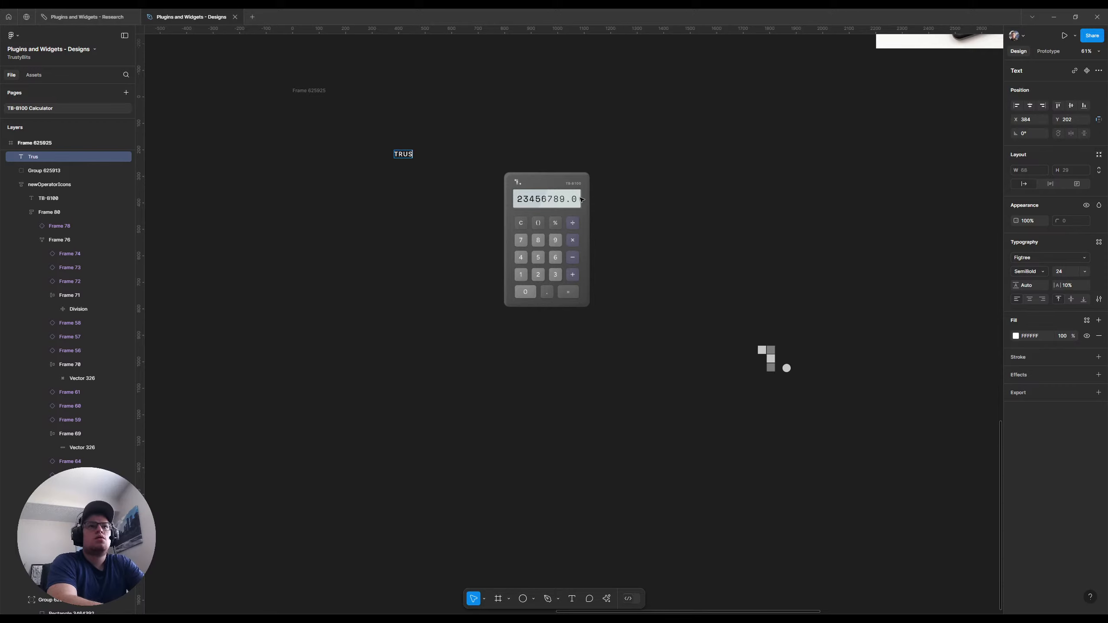
pyautogui.write('its')
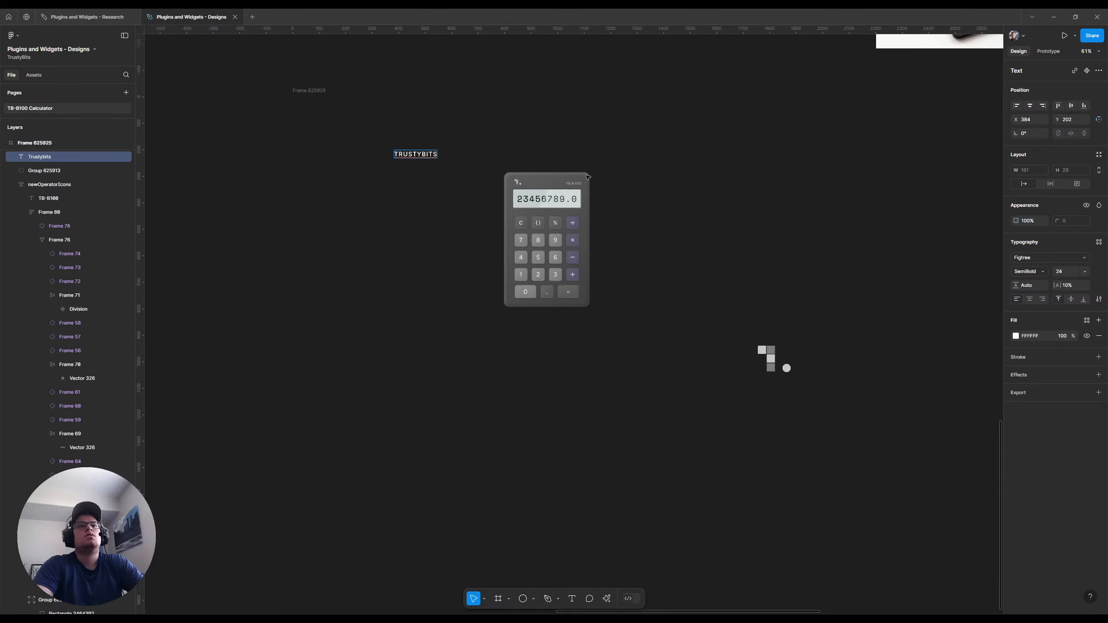
pyautogui.write('Cal')
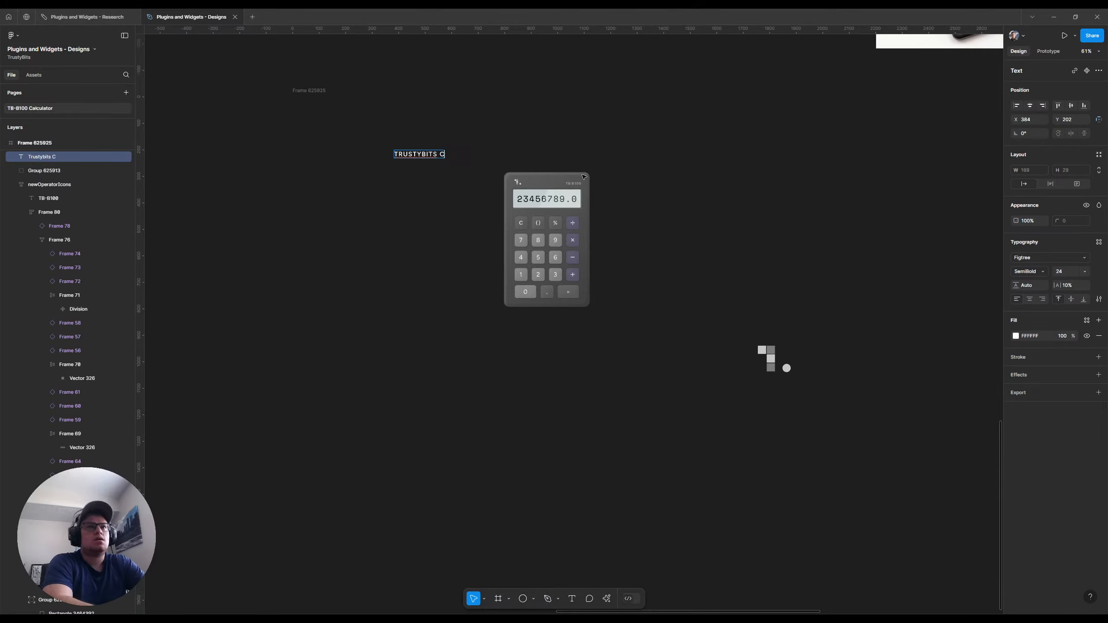
pyautogui.write('c')
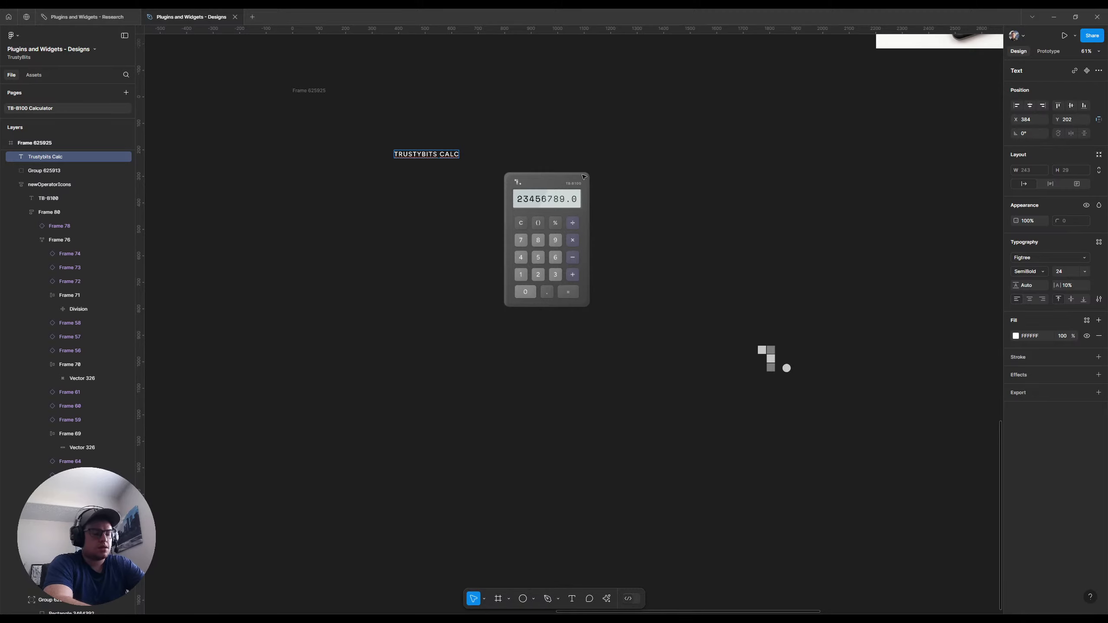
pyautogui.write('ulator')
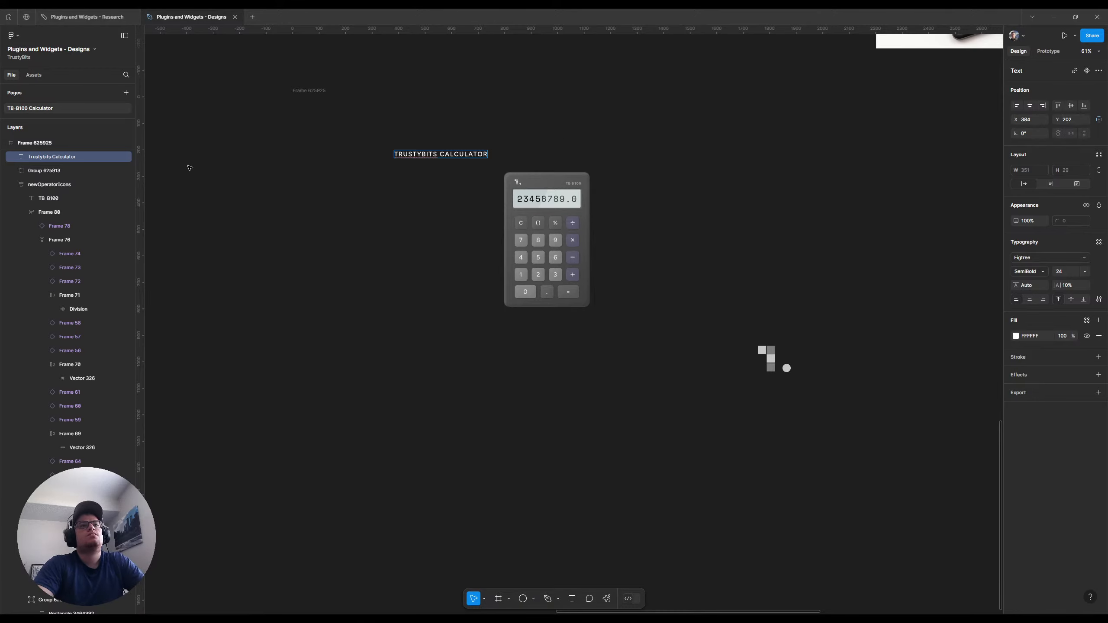
pyautogui.press('Escape')
# Shift the title text left to about X 242, Y 179, duplicate it below and change the copy to "TB-B100"
pyautogui.moveTo(457, 155); pyautogui.dragTo(435, 178)
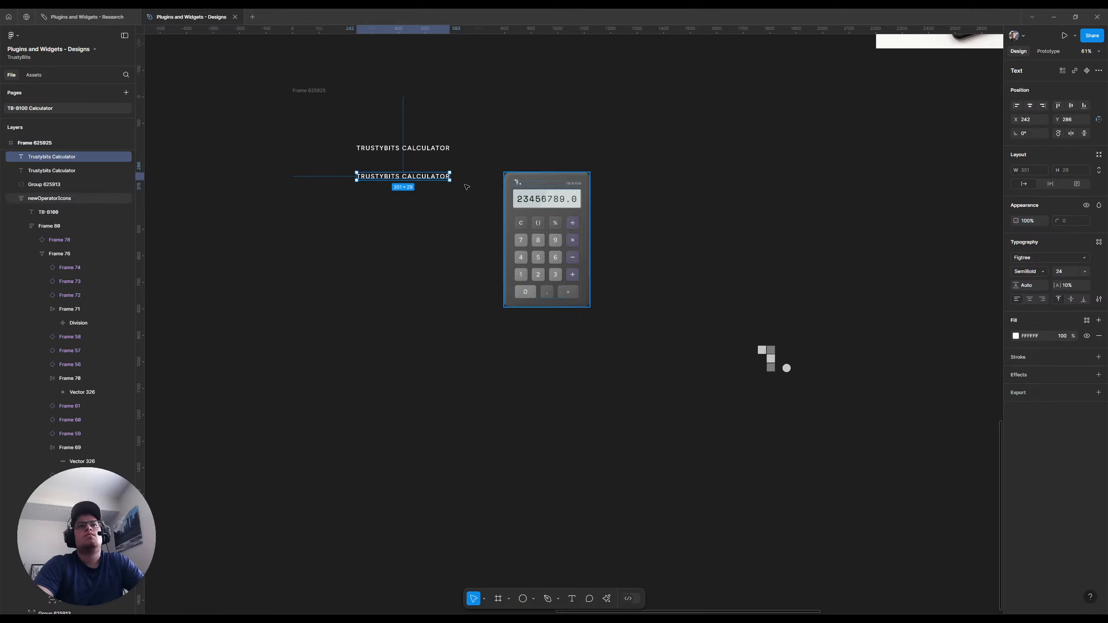
pyautogui.doubleClick(435, 179)
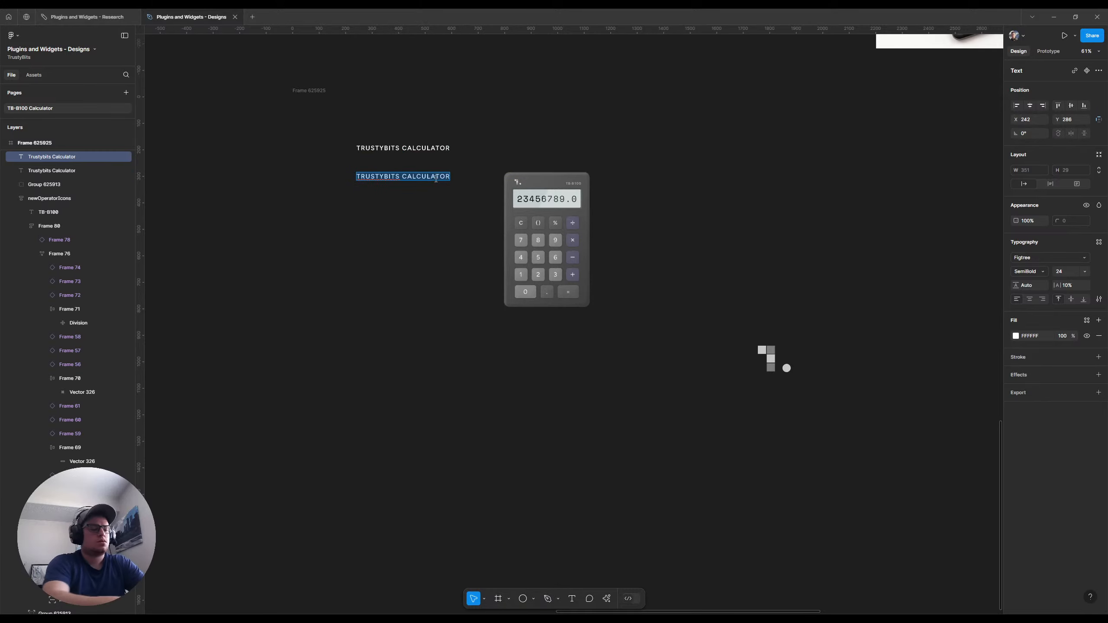
pyautogui.write('TB')
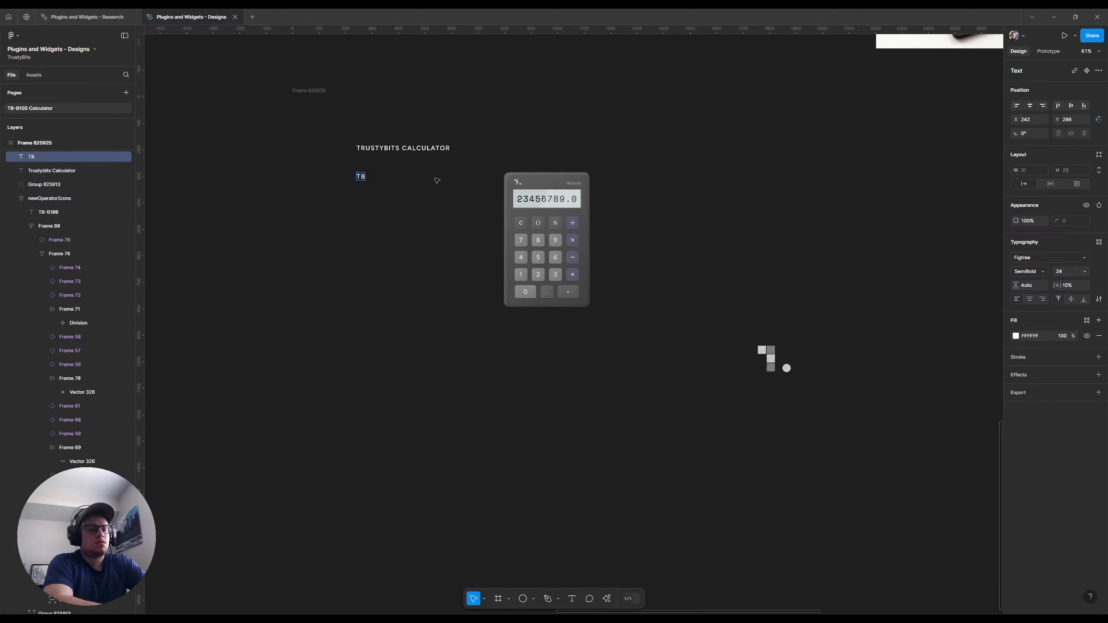
pyautogui.write('-B')
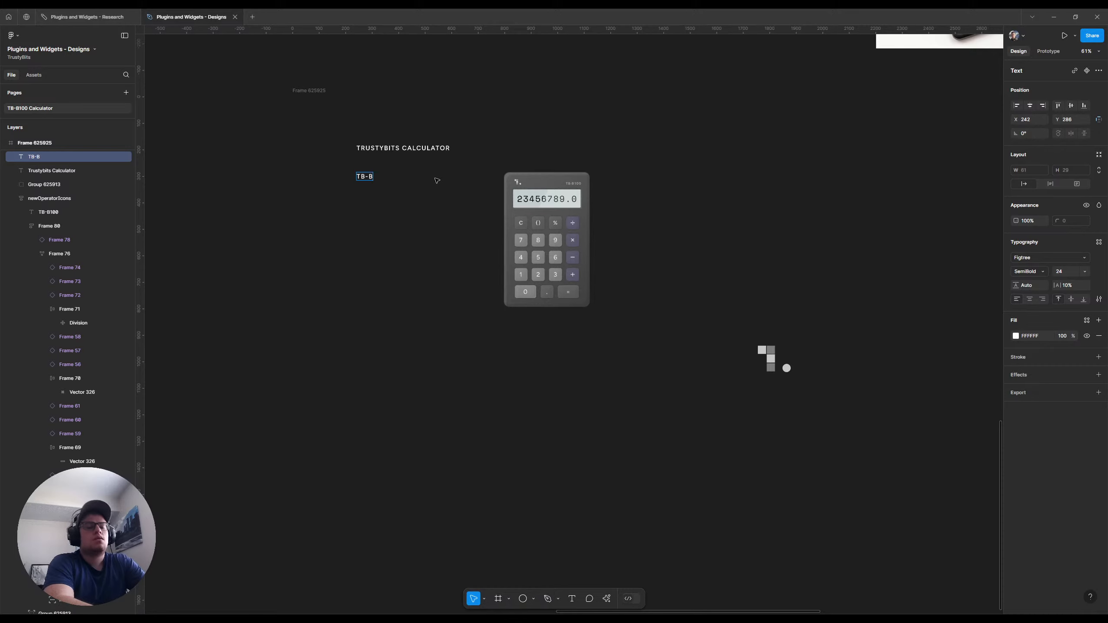
pyautogui.write('100')
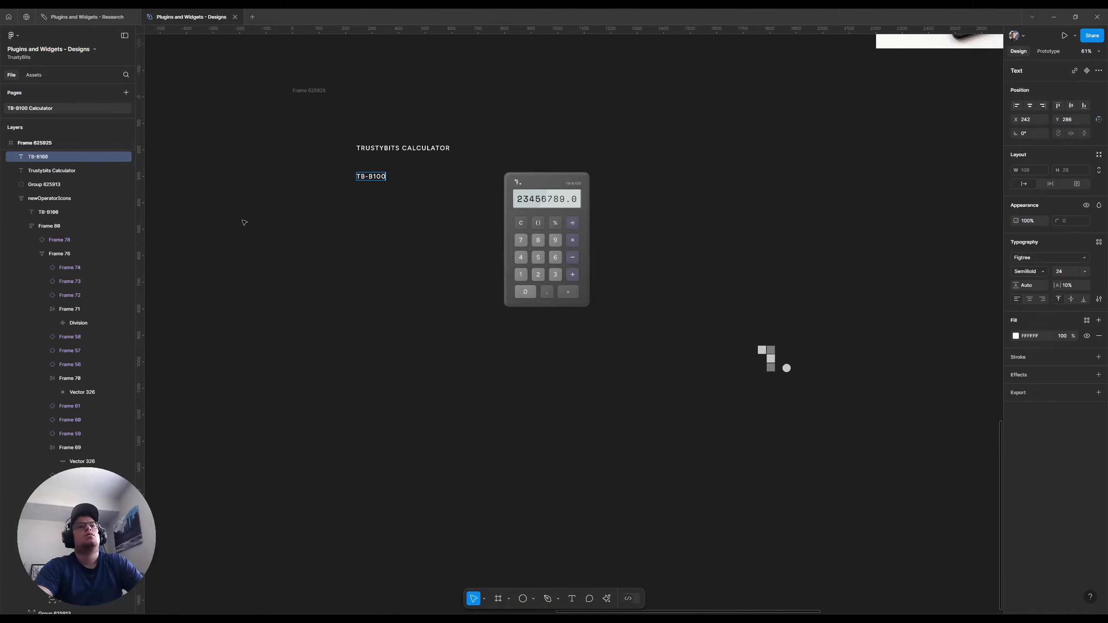
pyautogui.press('Escape')
# Set the "Trustybits Calculator" title's font to Afacad and its size to 64
pyautogui.press('Tab')
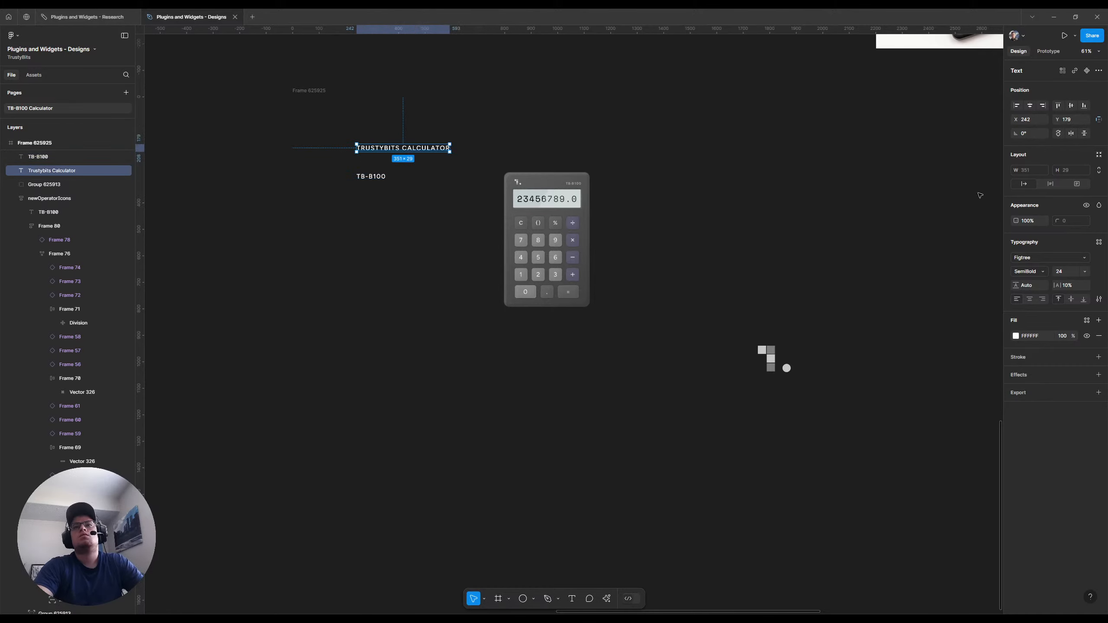
pyautogui.click(1038, 260)
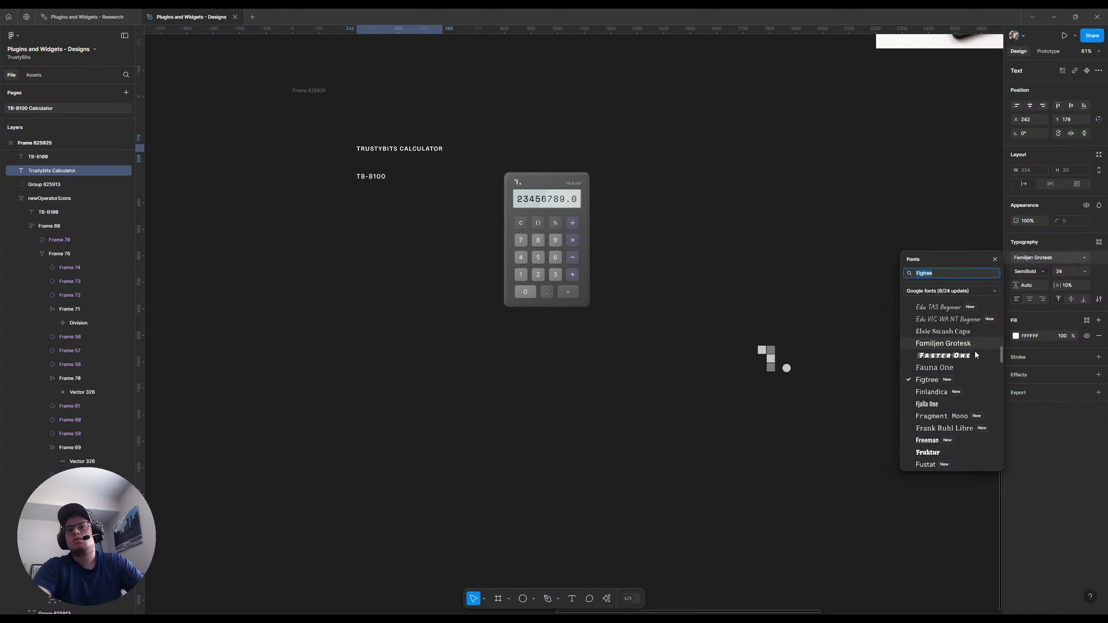
pyautogui.scroll(20, 970, 354)
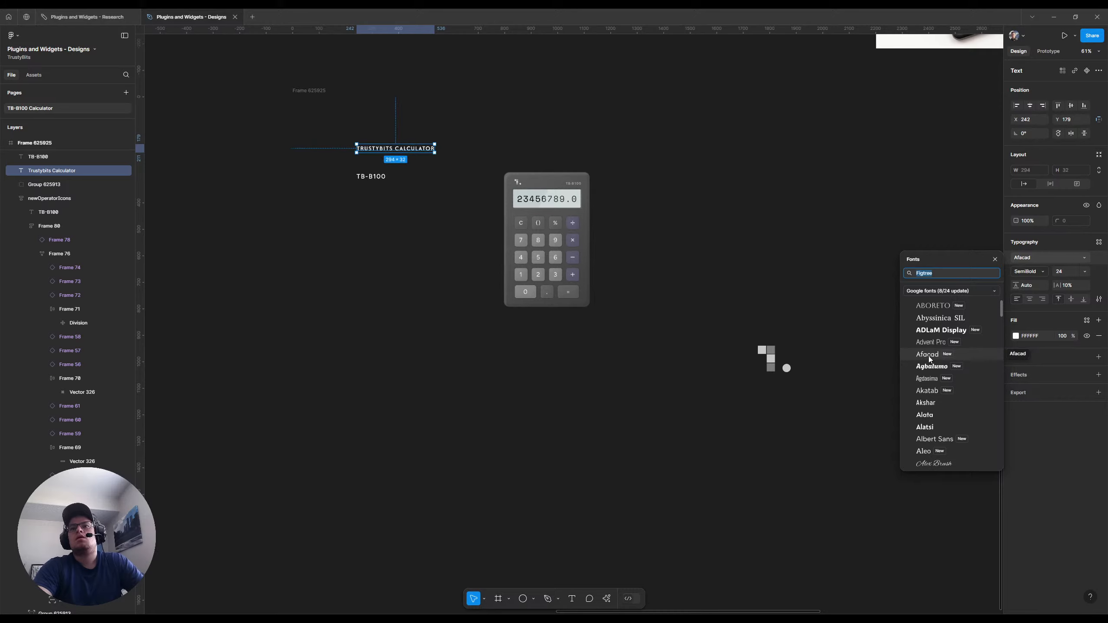
pyautogui.click(928, 356)
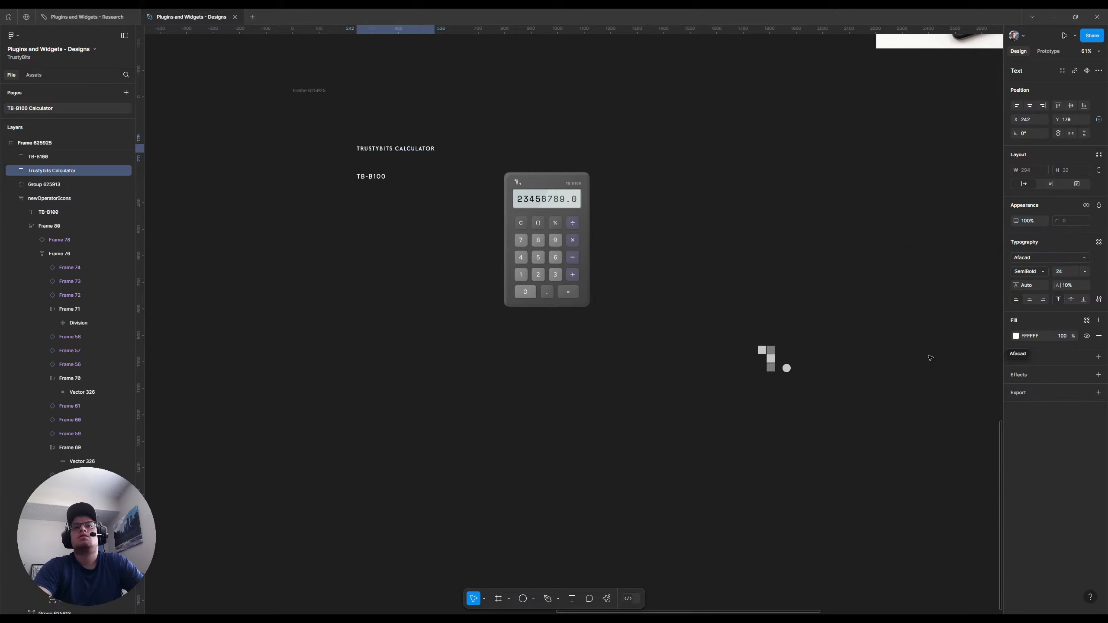
pyautogui.click(1084, 272)
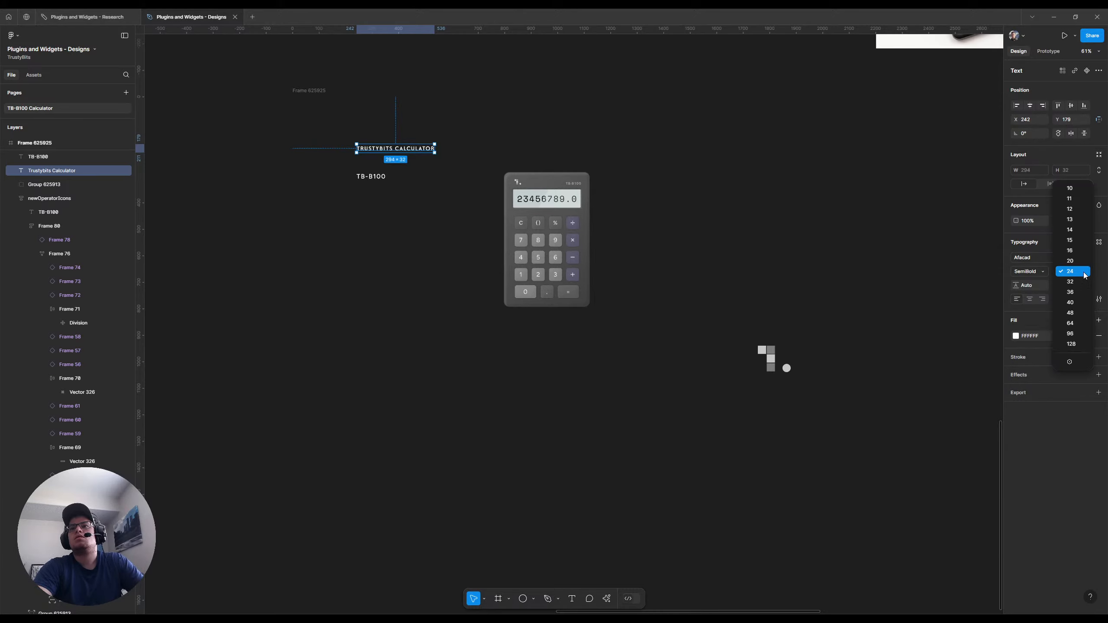
pyautogui.click(1070, 324)
# Move the TB-B100 text down to about X 273, Y 437 and position the title at X 100, Y 80
pyautogui.click(372, 176)
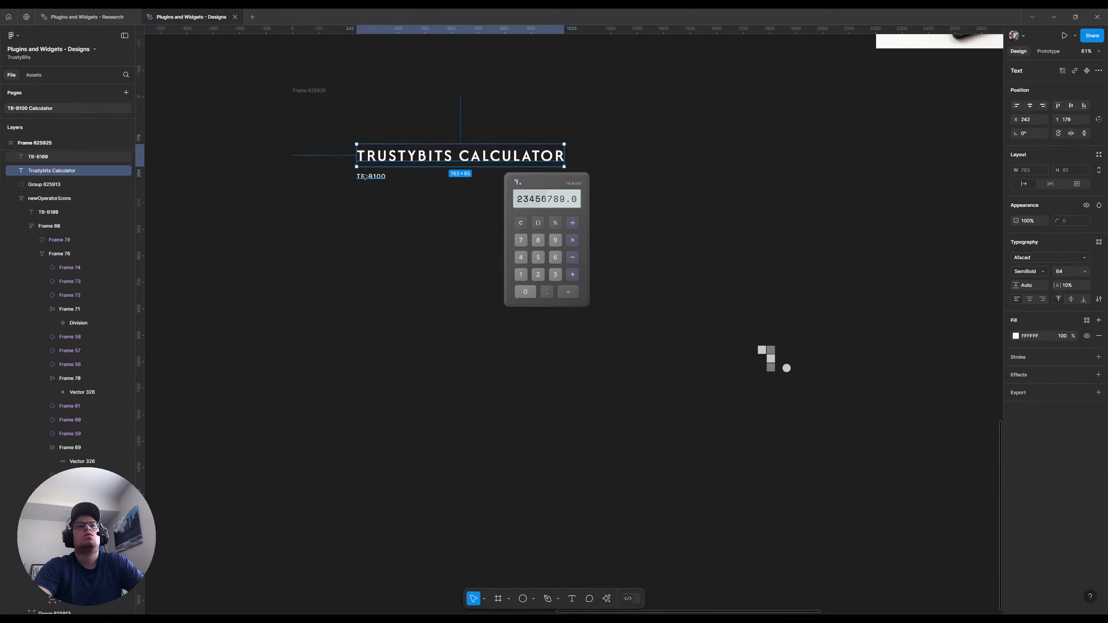
pyautogui.moveTo(376, 179); pyautogui.dragTo(384, 218)
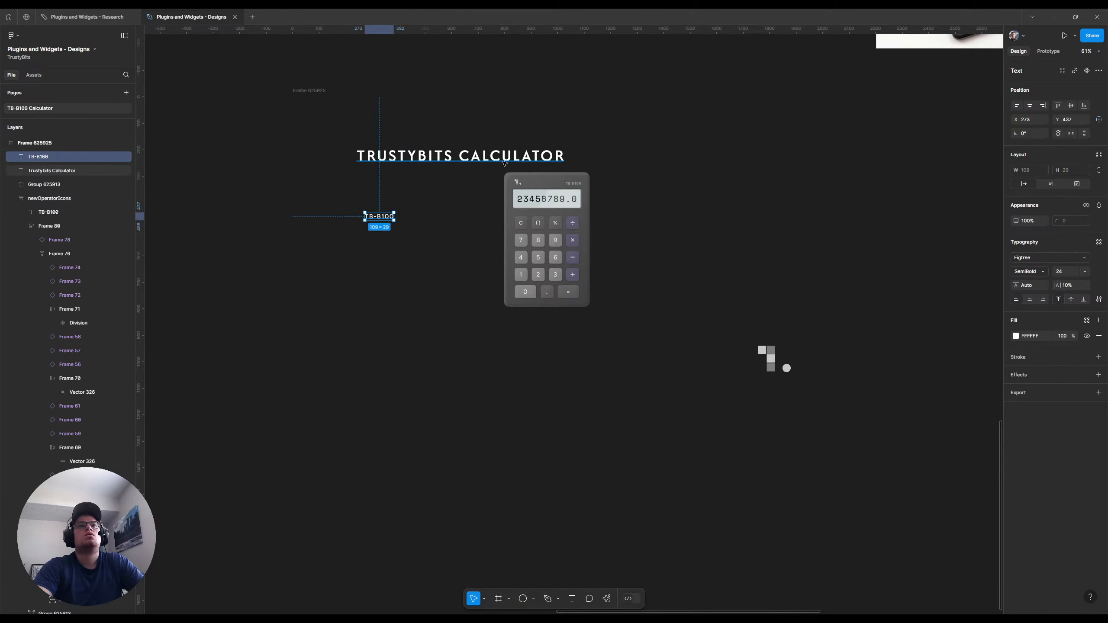
pyautogui.click(504, 162)
pyautogui.moveTo(504, 162); pyautogui.dragTo(442, 115)
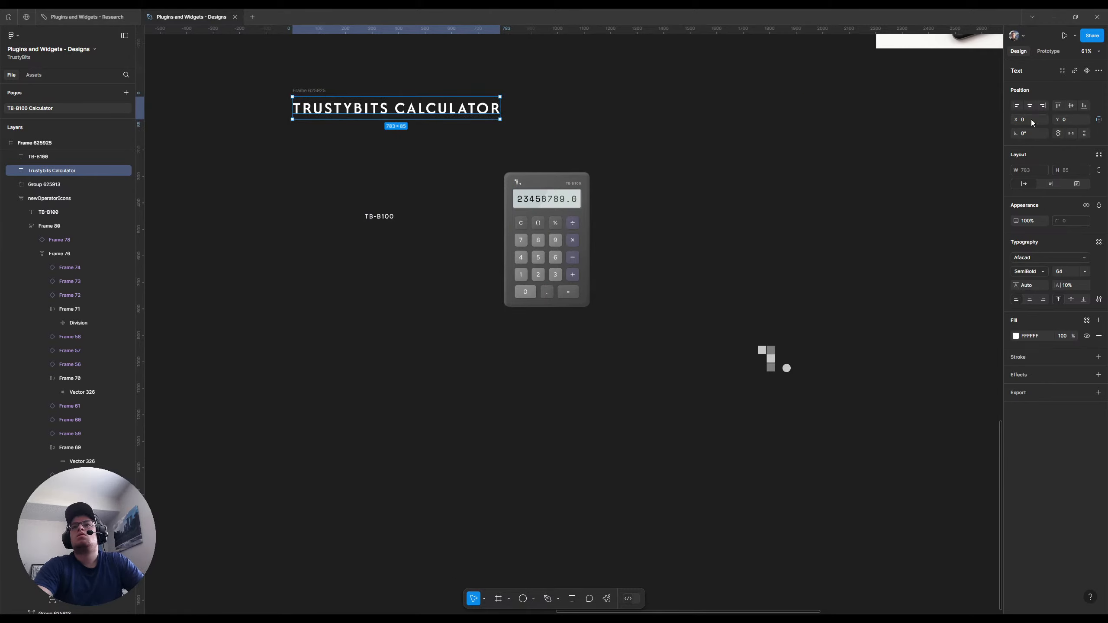
pyautogui.write('100')
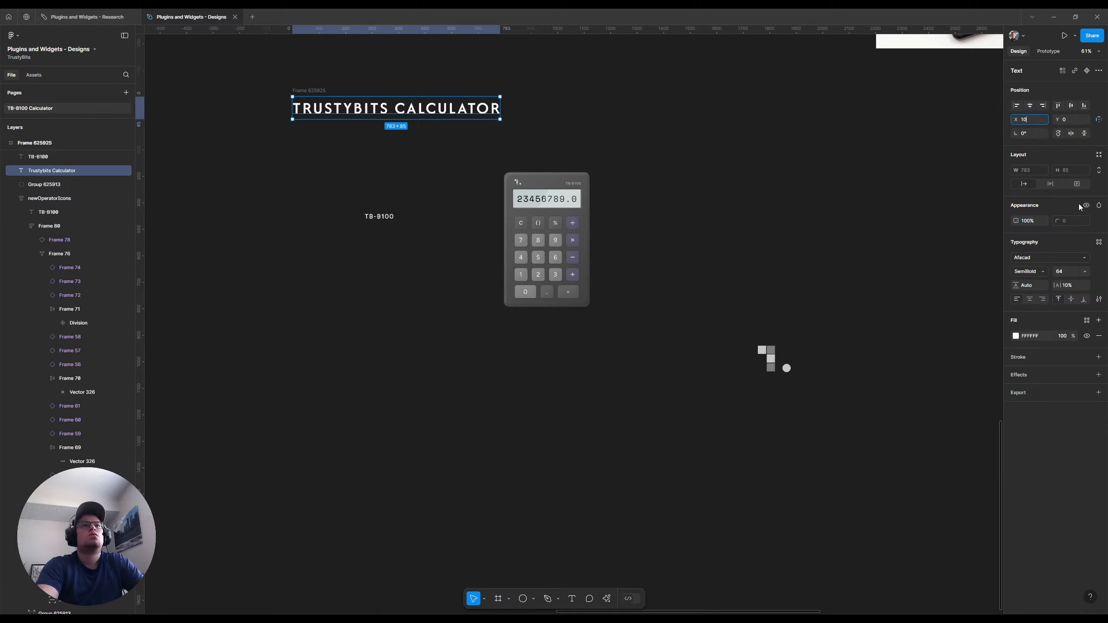
pyautogui.press('Return')
pyautogui.click(1065, 120)
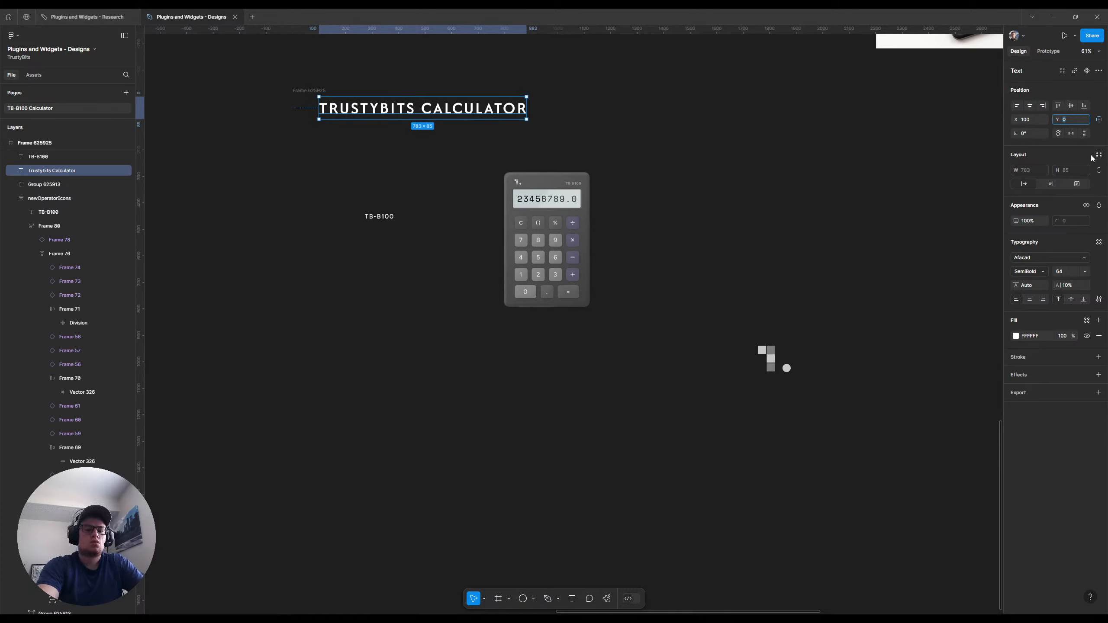
pyautogui.write('80')
pyautogui.press('Return')
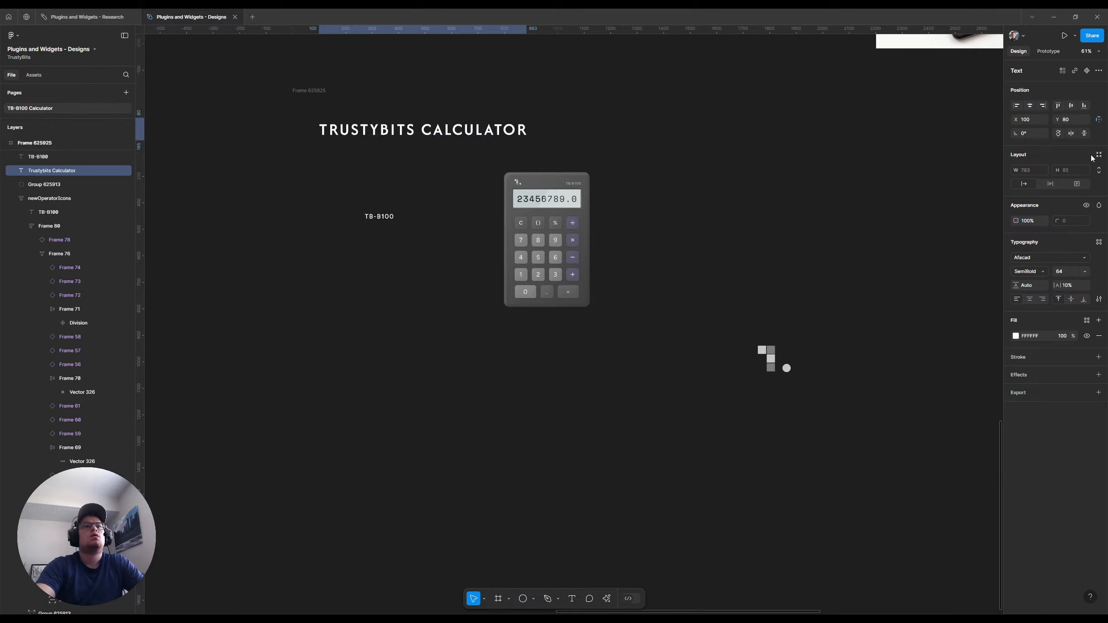
# Try scaling the calculator in the thumbnail to 2x, and undo the scaling
pyautogui.click(549, 181)
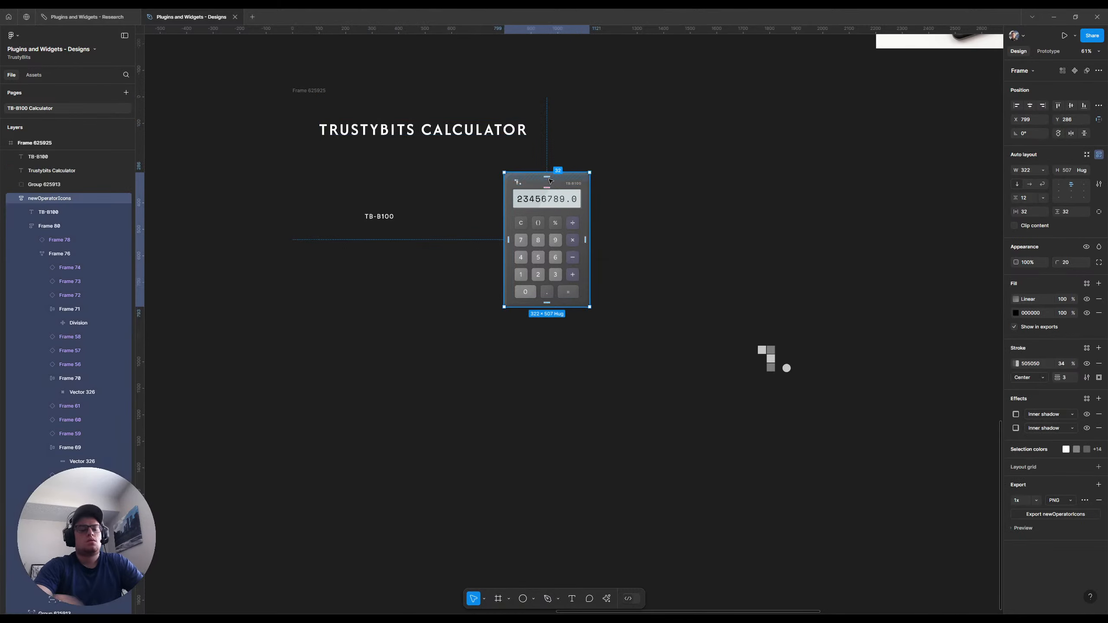
pyautogui.press('k')
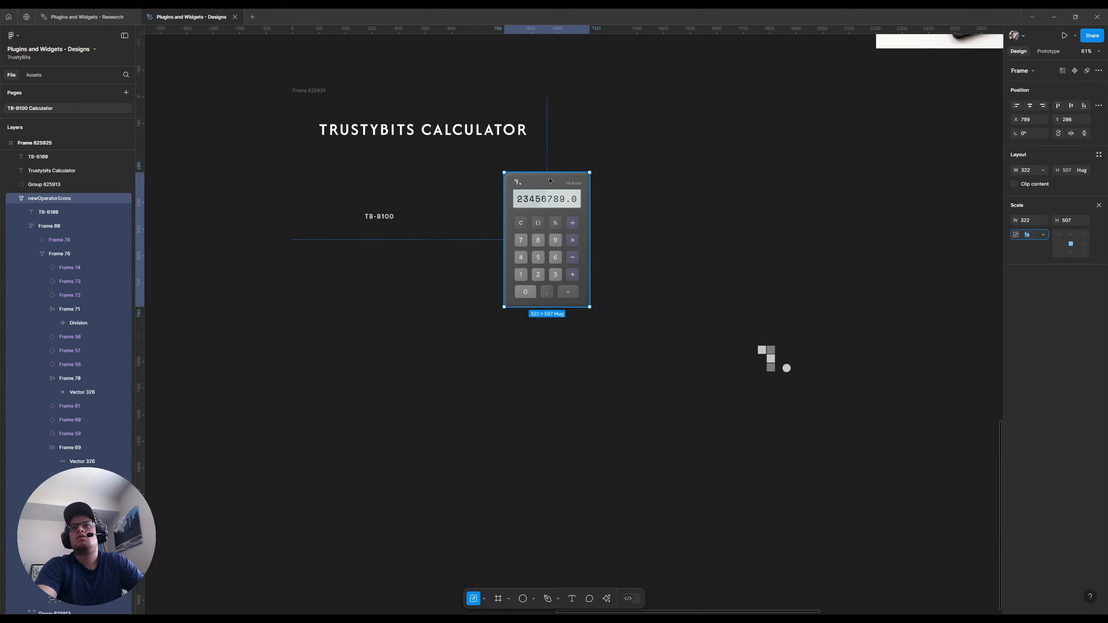
pyautogui.write('2')
pyautogui.press('Return')
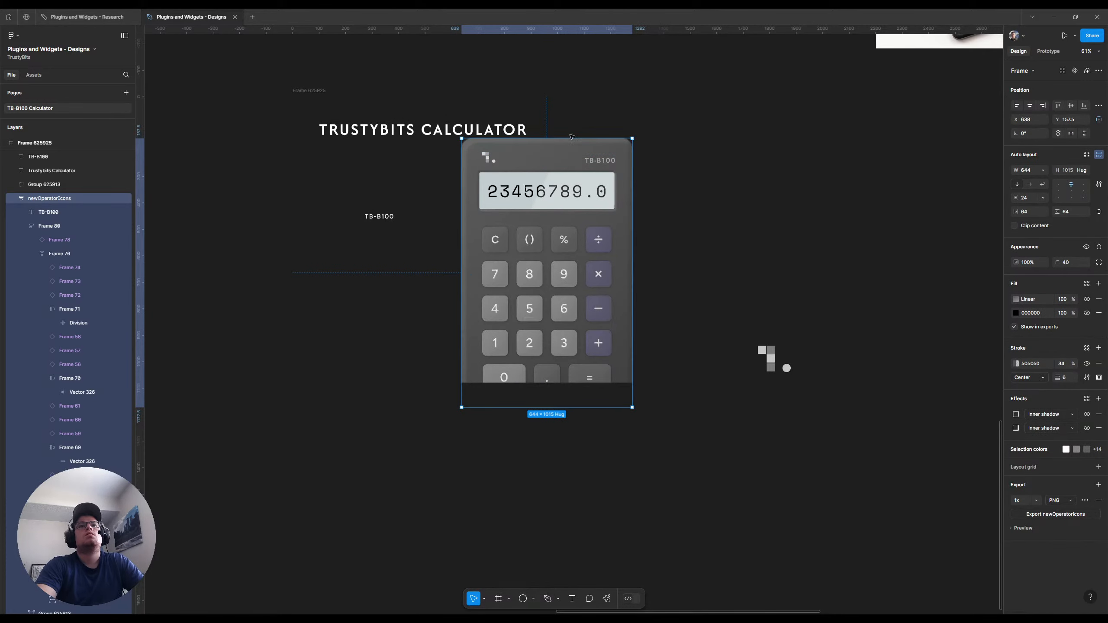
pyautogui.hotkey('ctrl', 'z')
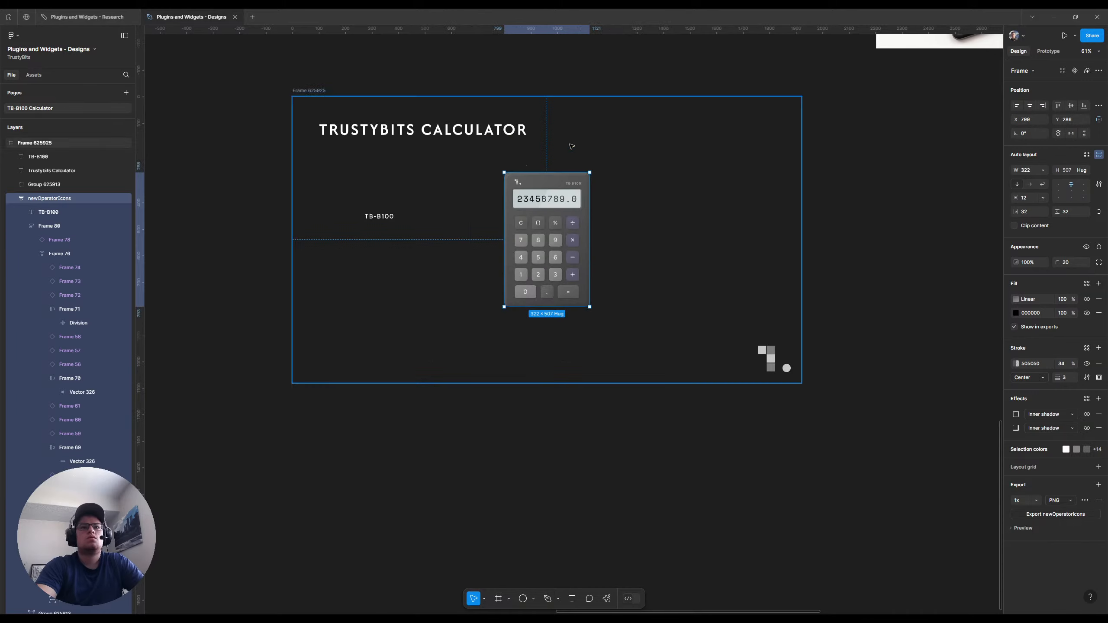
# Scale the calculator to 1.75x and move it right of the title to about X 1038, Y 152
pyautogui.write('k')
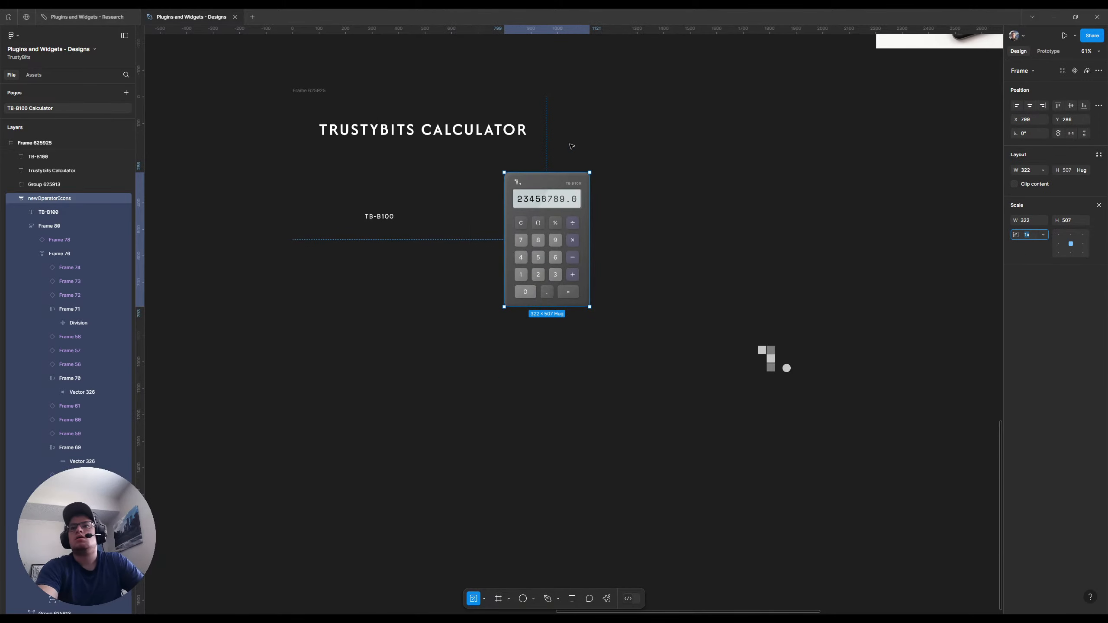
pyautogui.write('1')
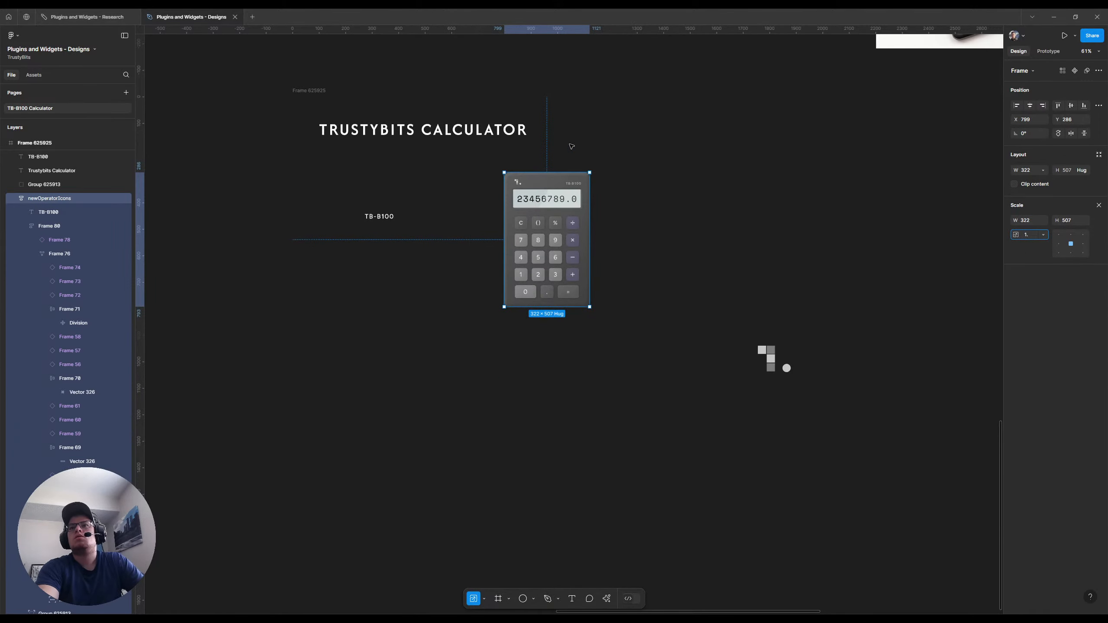
pyautogui.write('.75')
pyautogui.press('Return')
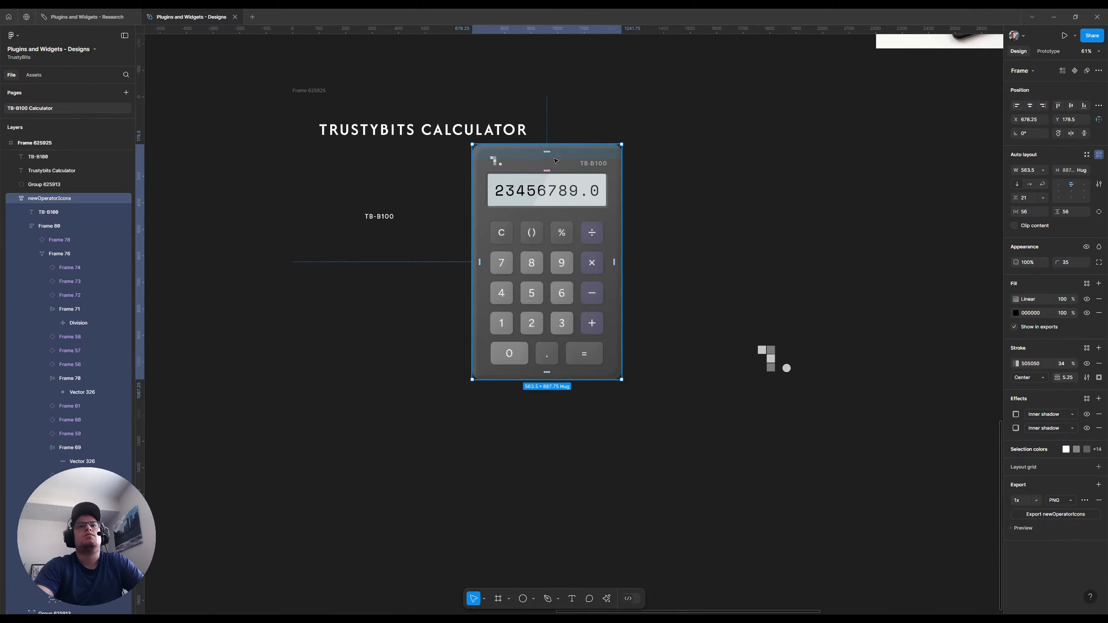
pyautogui.moveTo(570, 165); pyautogui.dragTo(661, 153)
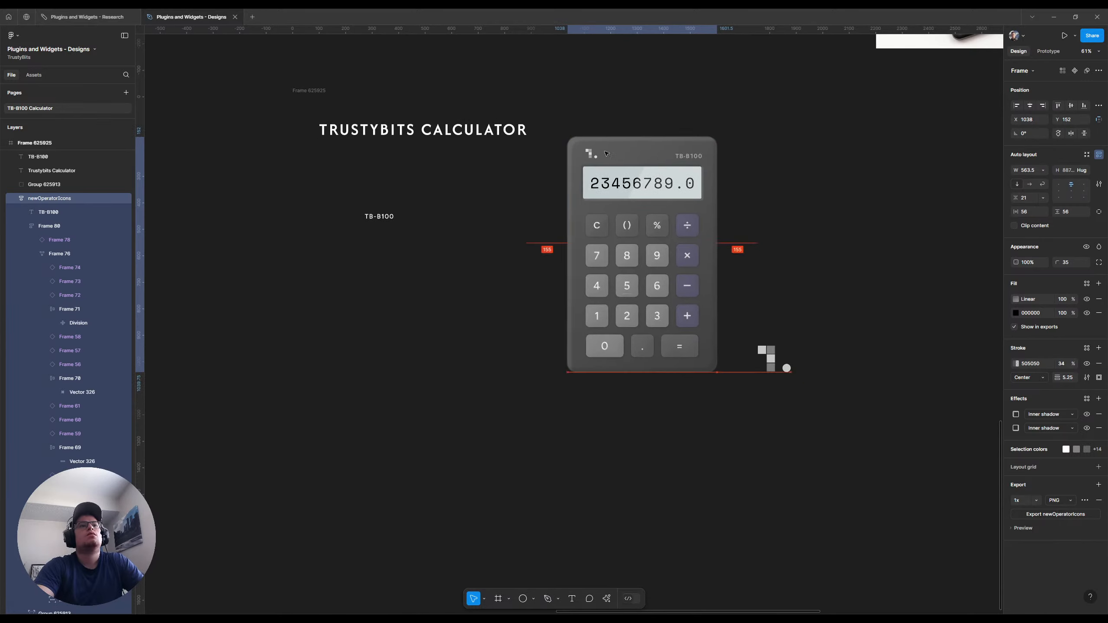
# Draw a section of about 2368 × 1445 around the thumbnail frame
pyautogui.click(241, 88)
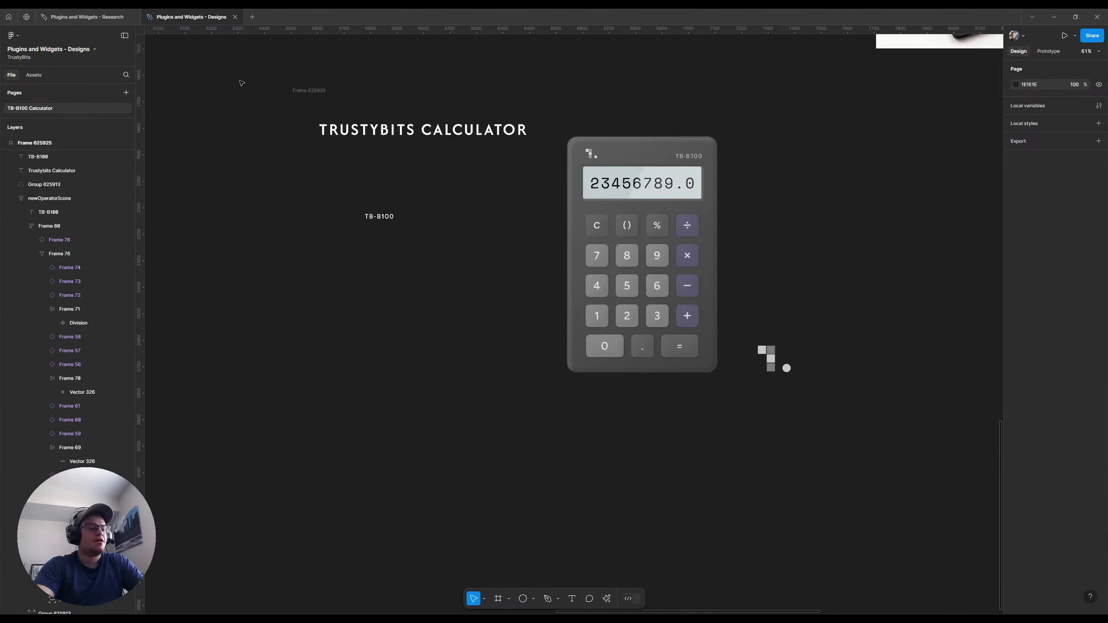
pyautogui.hotkey('shift', 's')
pyautogui.moveTo(231, 55); pyautogui.dragTo(859, 433)
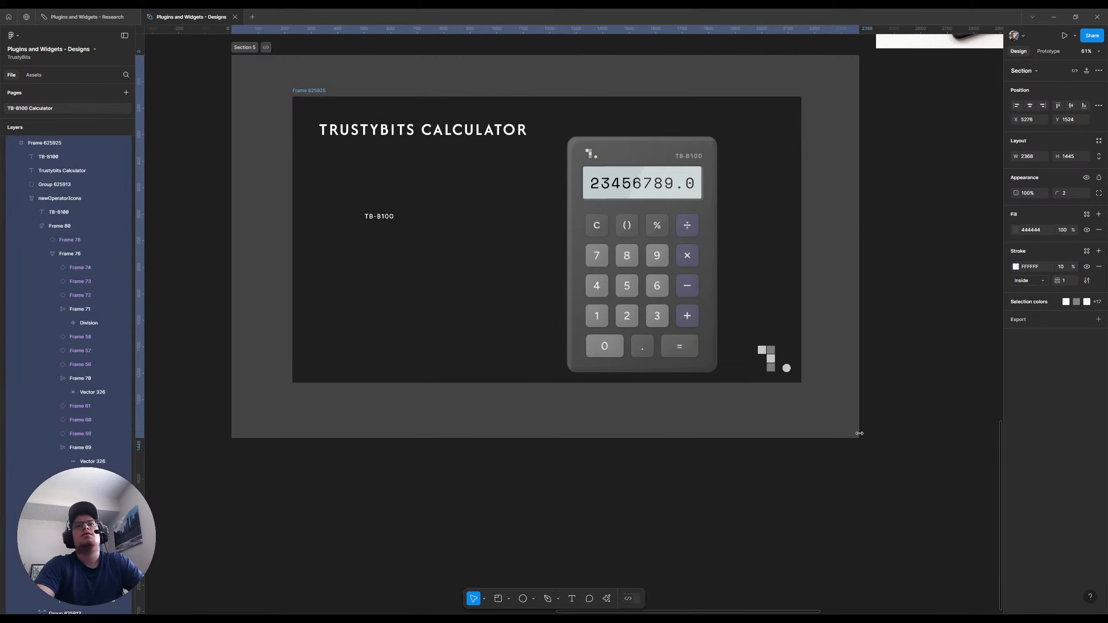
# Move the calculator straight up within the thumbnail to about Y 96
pyautogui.scroll(2, 750, 243)
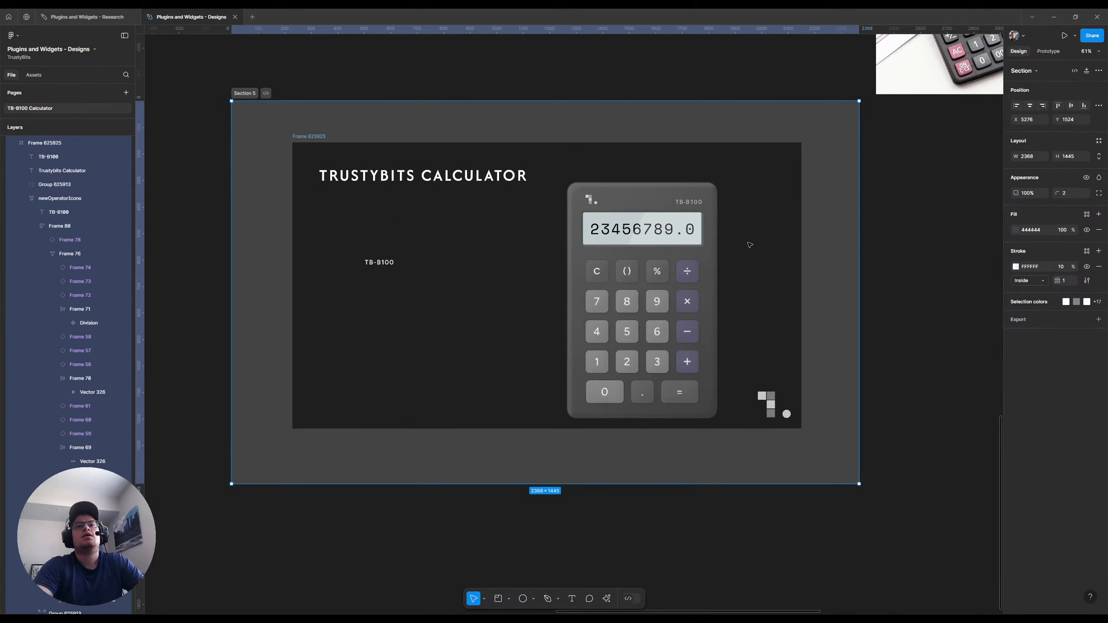
pyautogui.click(629, 192)
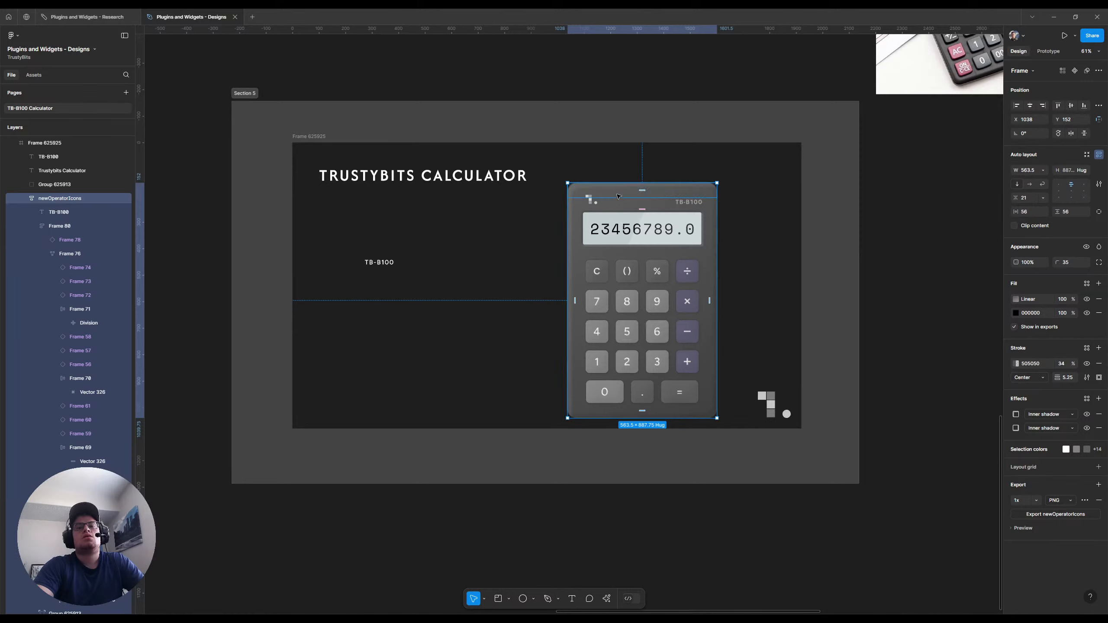
pyautogui.moveTo(617, 196); pyautogui.dragTo(617, 180)
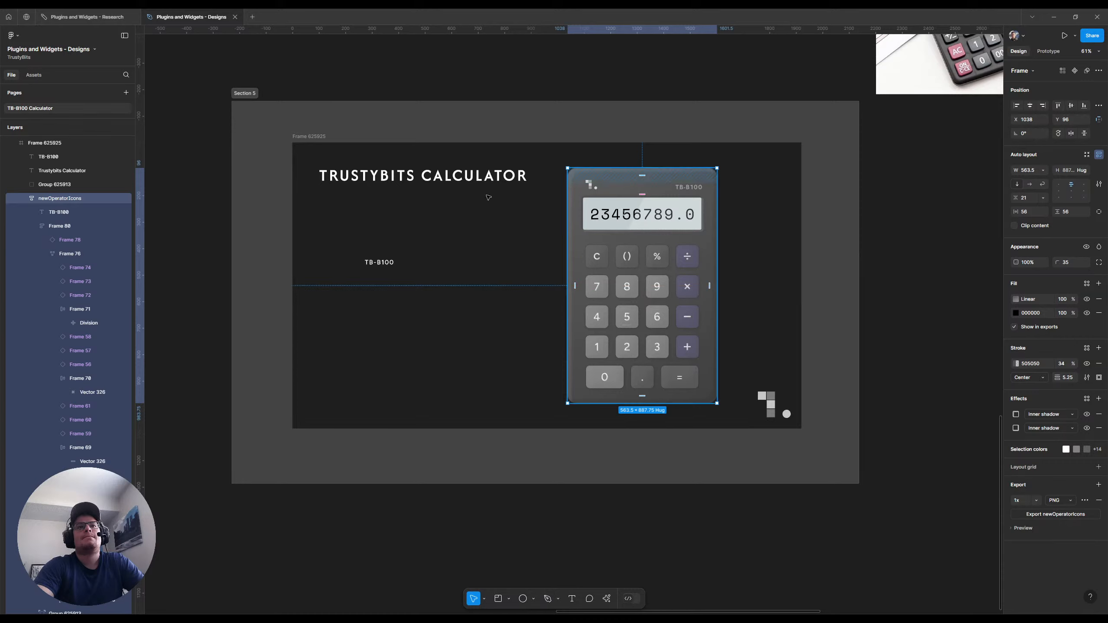
# Set the standalone TB-B100 text's font to Afacad and its size to 40
pyautogui.click(379, 262)
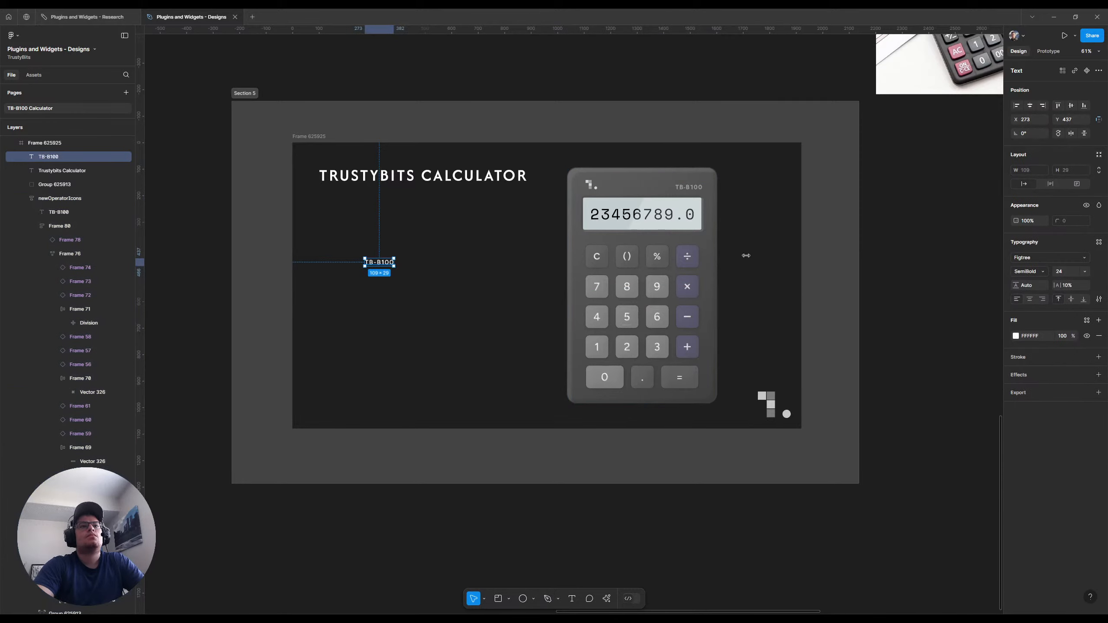
pyautogui.click(1055, 259)
pyautogui.write('af')
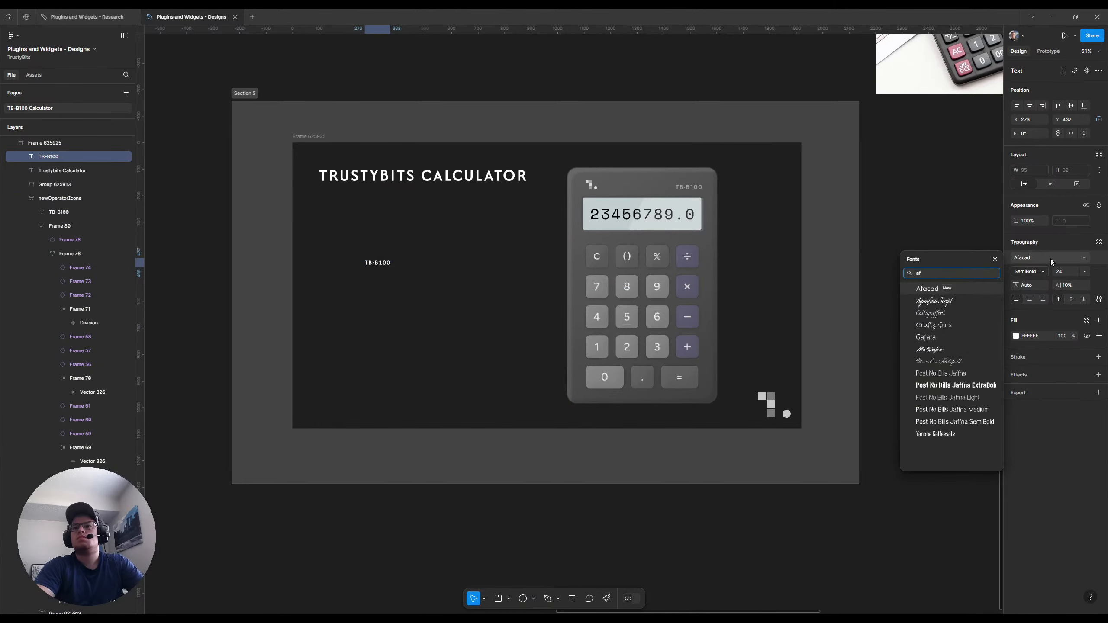
pyautogui.click(971, 286)
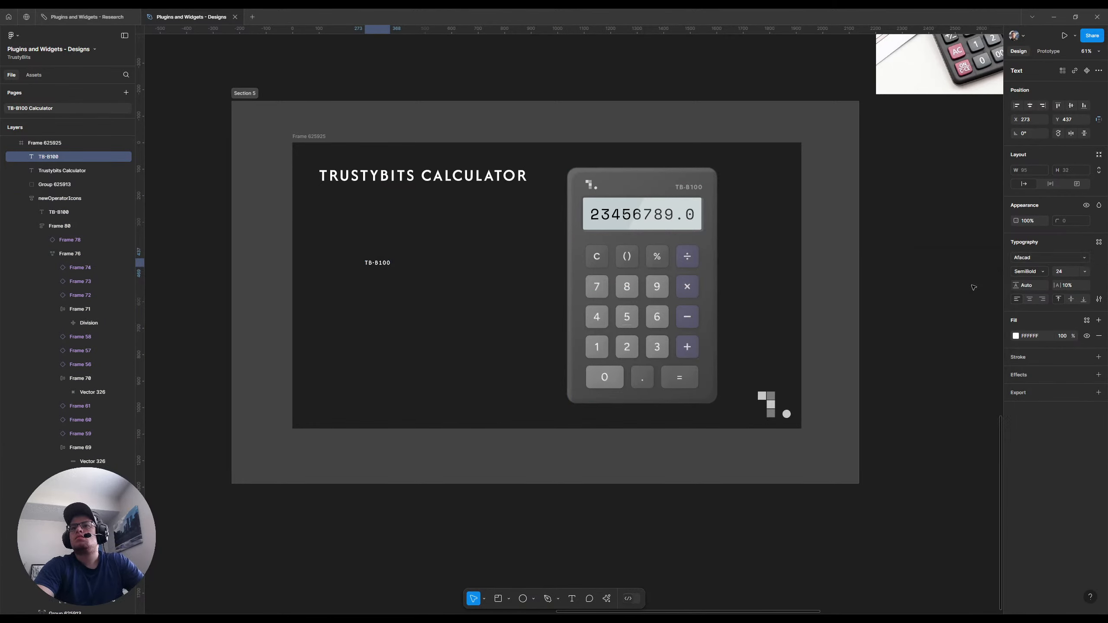
pyautogui.click(1085, 272)
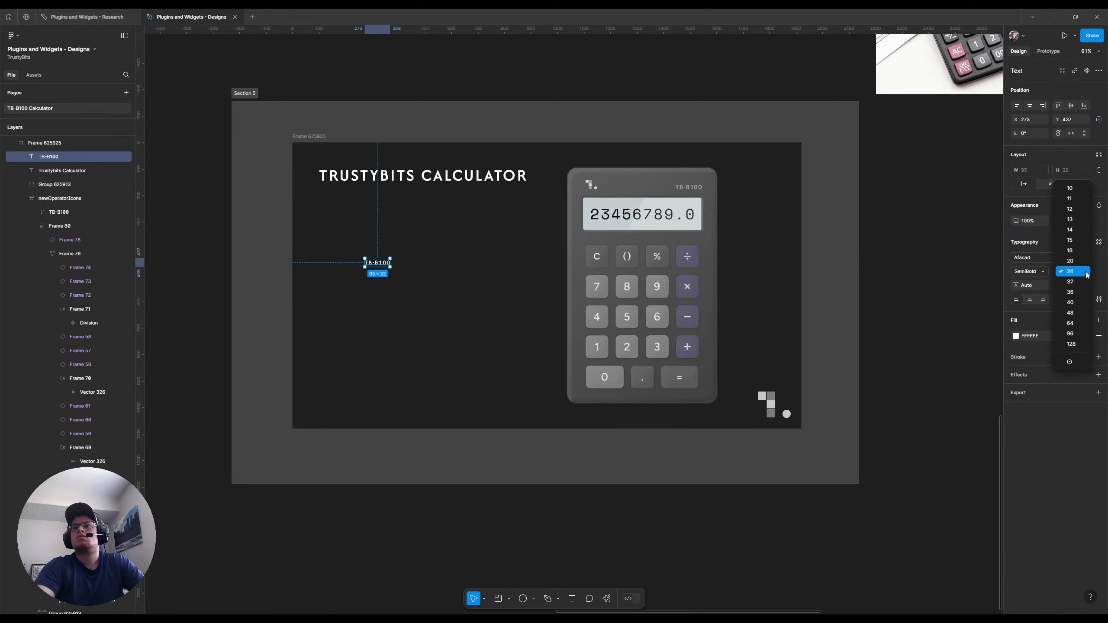
pyautogui.click(1074, 303)
# Break the title before "Calculator" and add the word "Widget" after it on the second line
pyautogui.click(434, 177)
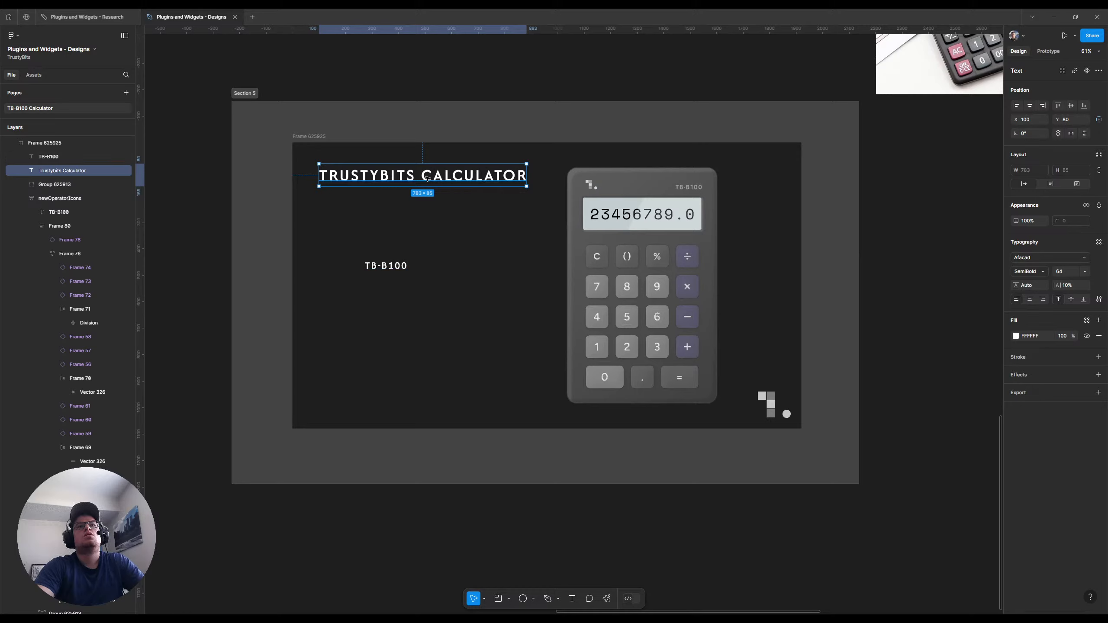
pyautogui.doubleClick(426, 177)
pyautogui.click(423, 176)
pyautogui.press('Return')
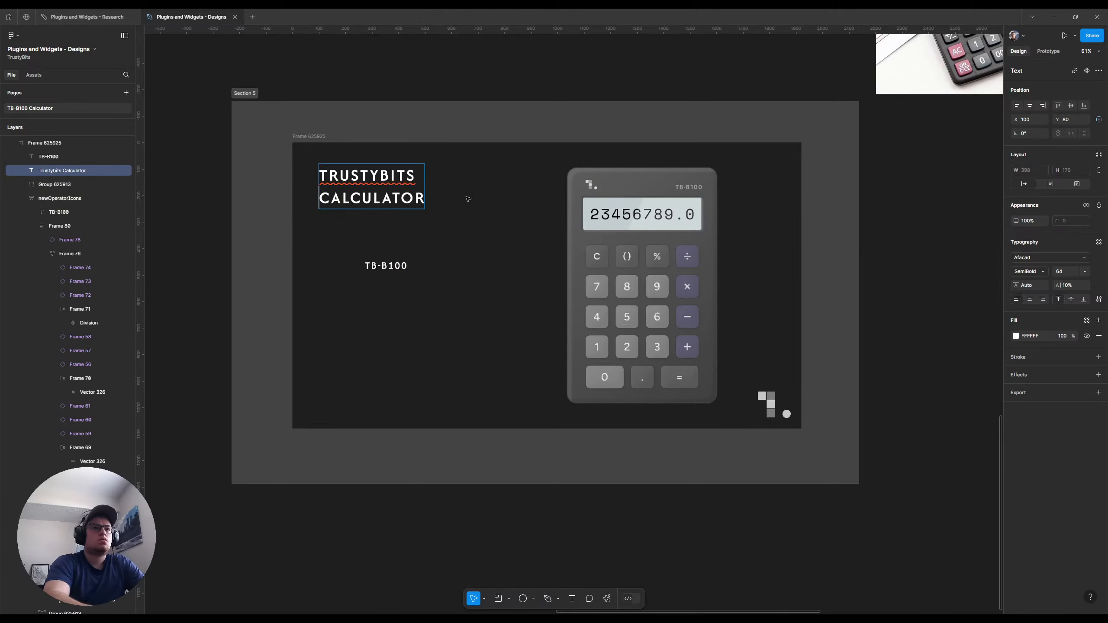
pyautogui.write('QW')
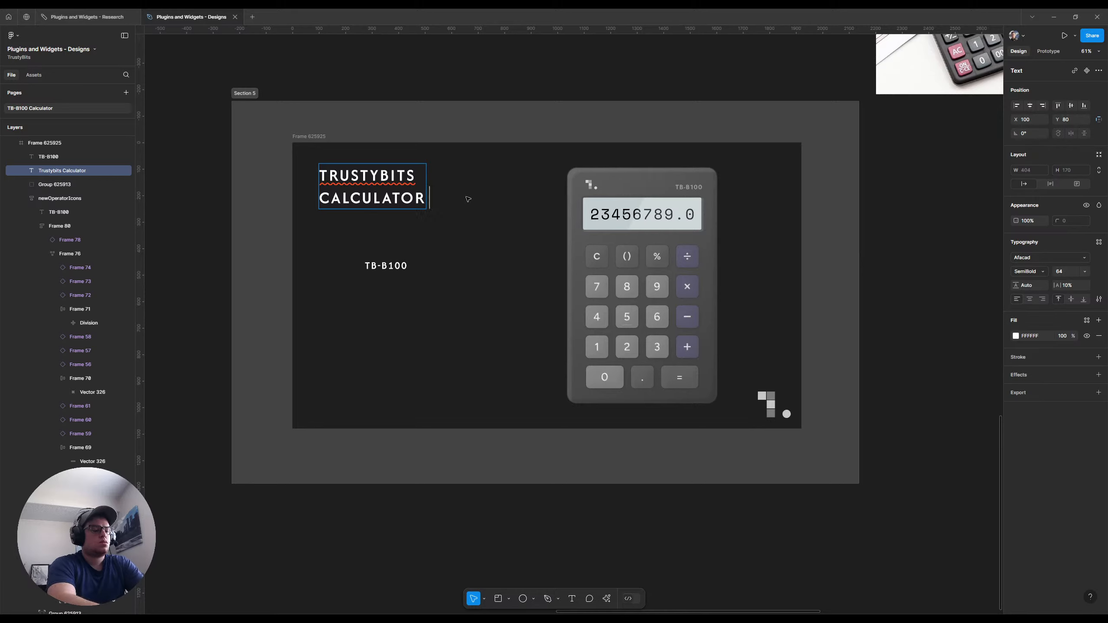
pyautogui.press('BackSpace')
pyautogui.press('BackSpace')
pyautogui.write('WIDGET')
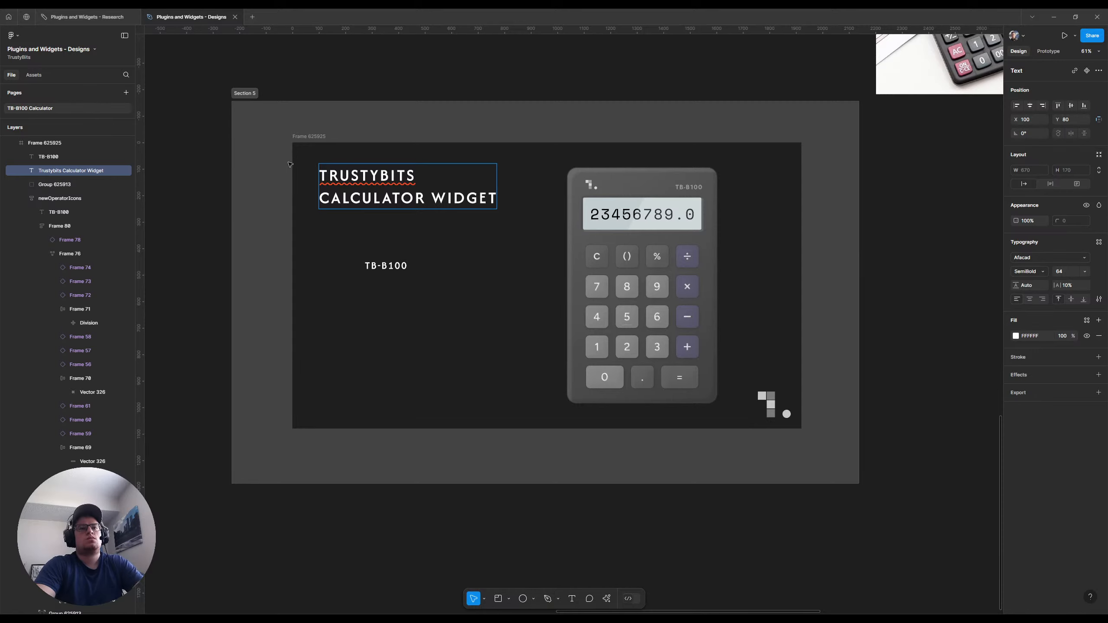
pyautogui.press('Escape')
# Set the title's font size to 96 and break "Widget" onto a third line
pyautogui.click(1085, 272)
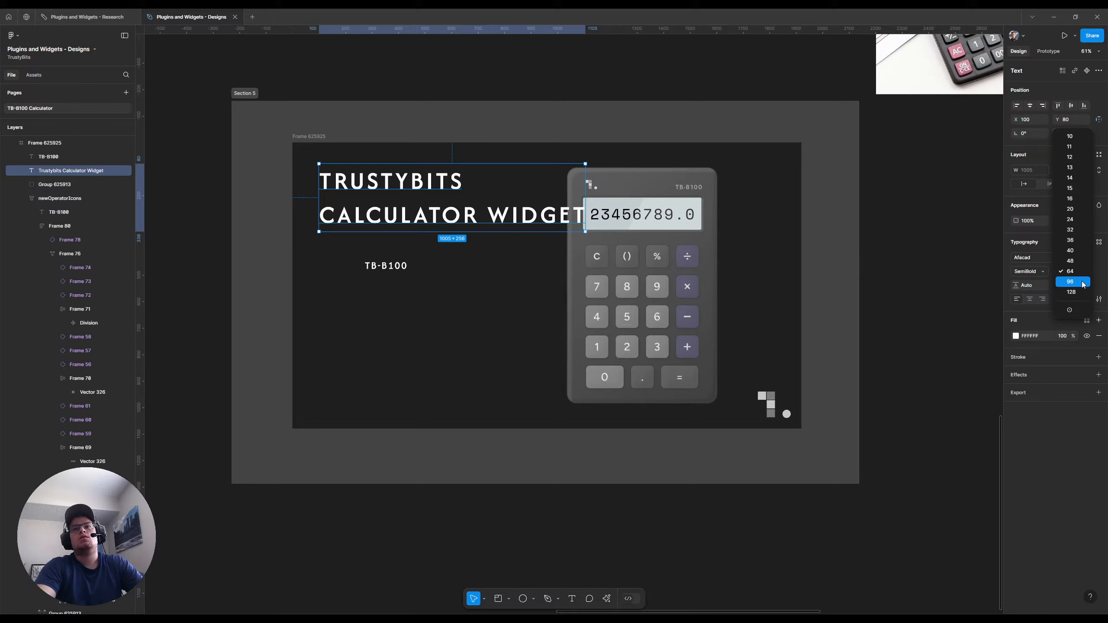
pyautogui.click(1082, 283)
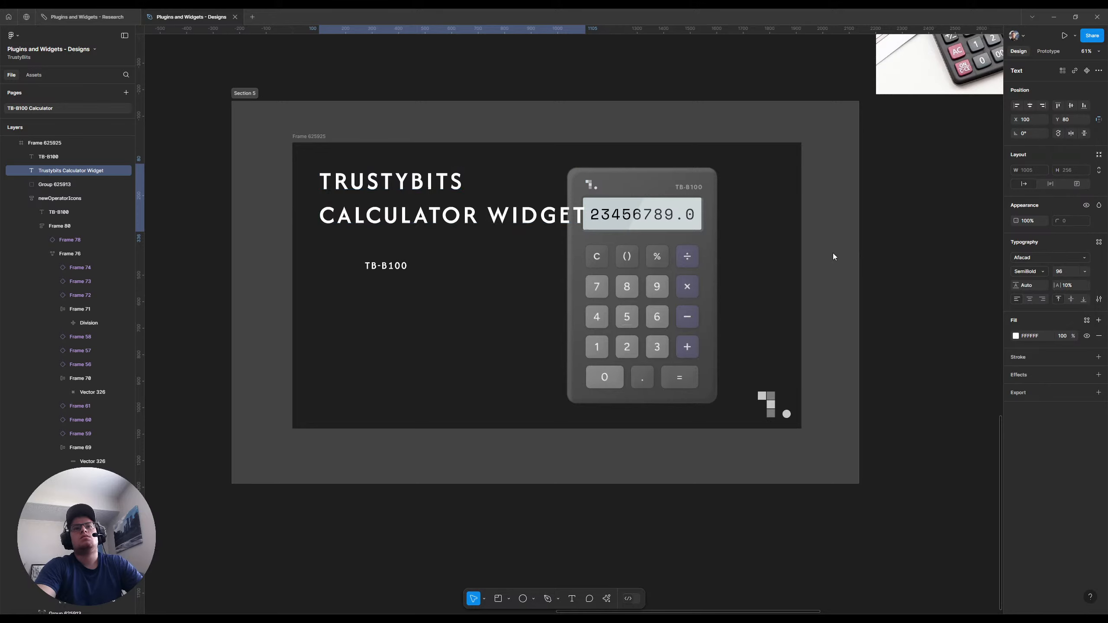
pyautogui.doubleClick(489, 213)
pyautogui.tripleClick(490, 215)
pyautogui.click(492, 215)
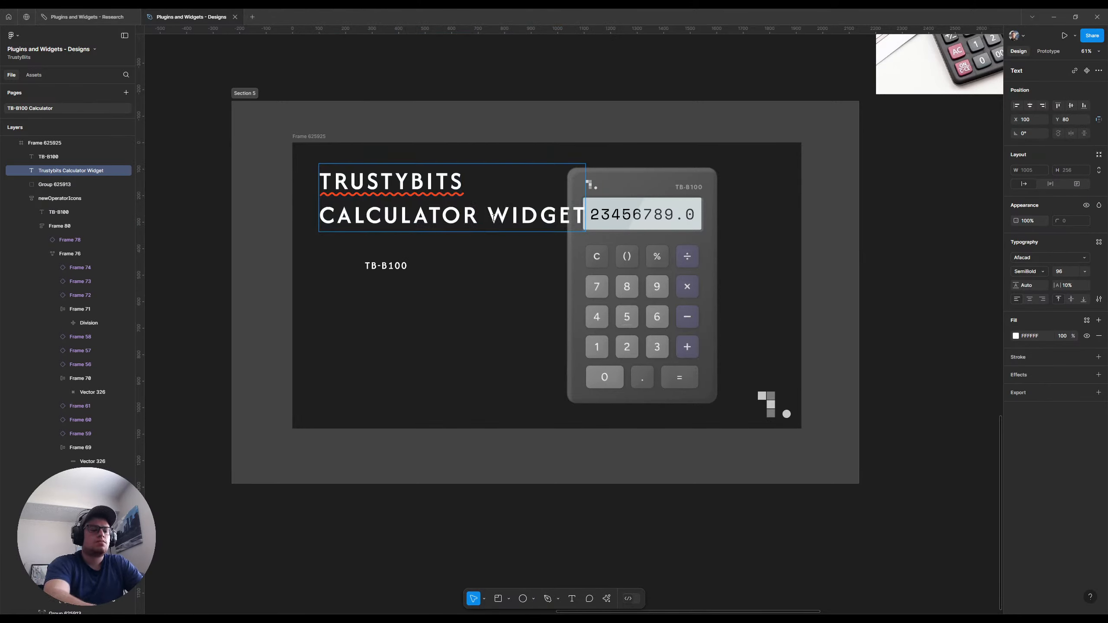
pyautogui.press('Return')
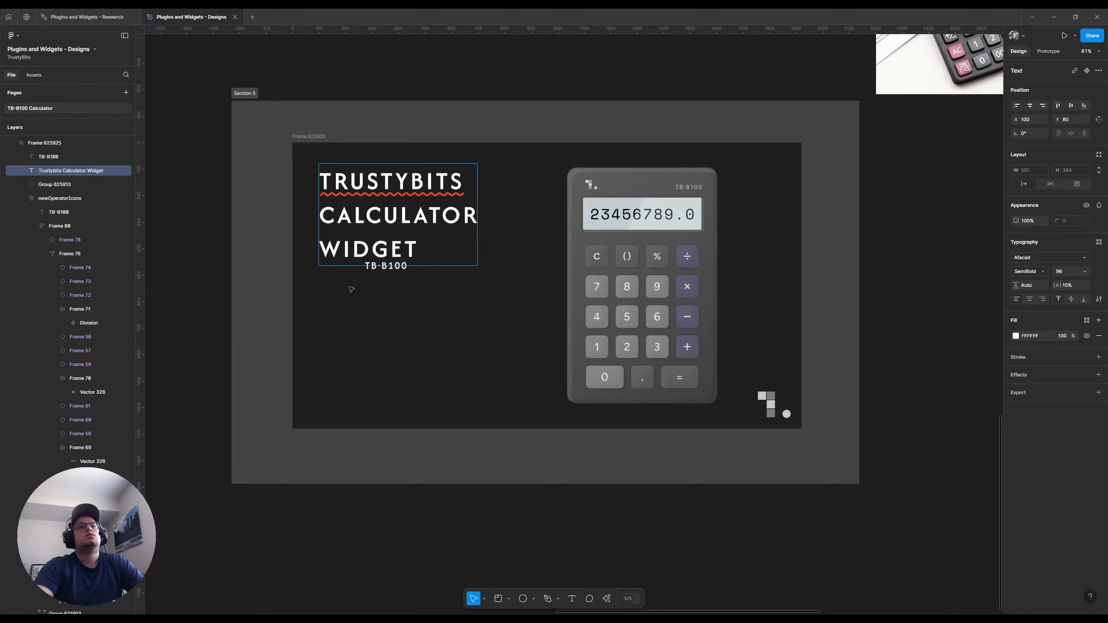
pyautogui.press('Escape')
pyautogui.press('Escape')
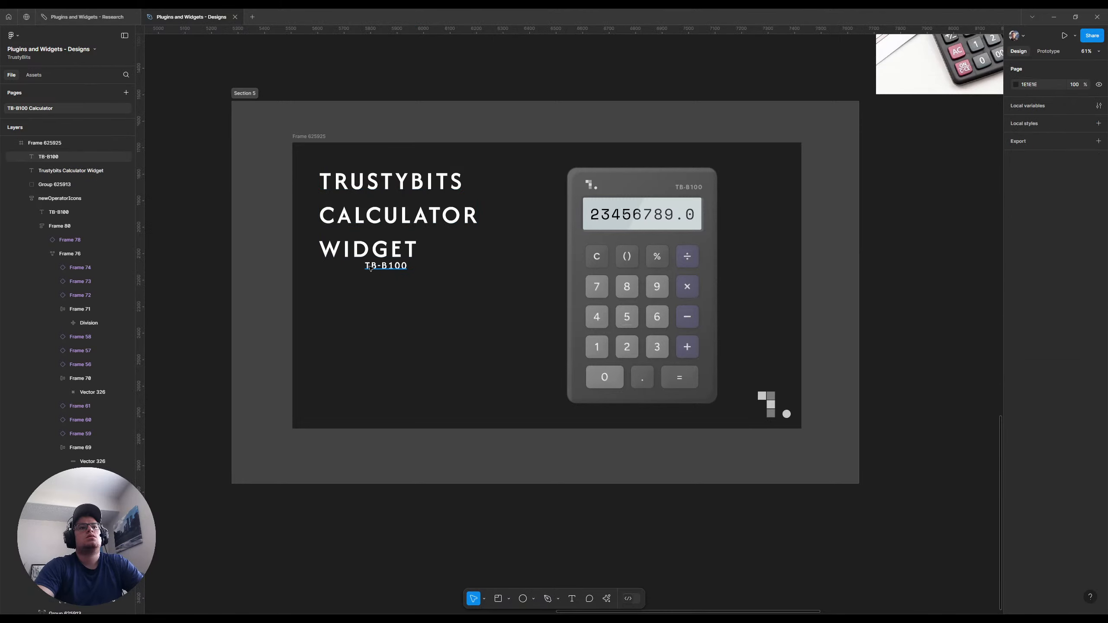
# Place the TB-B100 text beneath the title and wrap both in a vertical auto layout with a gap of 40
pyautogui.moveTo(370, 268); pyautogui.dragTo(323, 277)
pyautogui.keyDown('shift'); pyautogui.click(448, 224); pyautogui.keyUp('shift')
pyautogui.hotkey('shift', 'a')
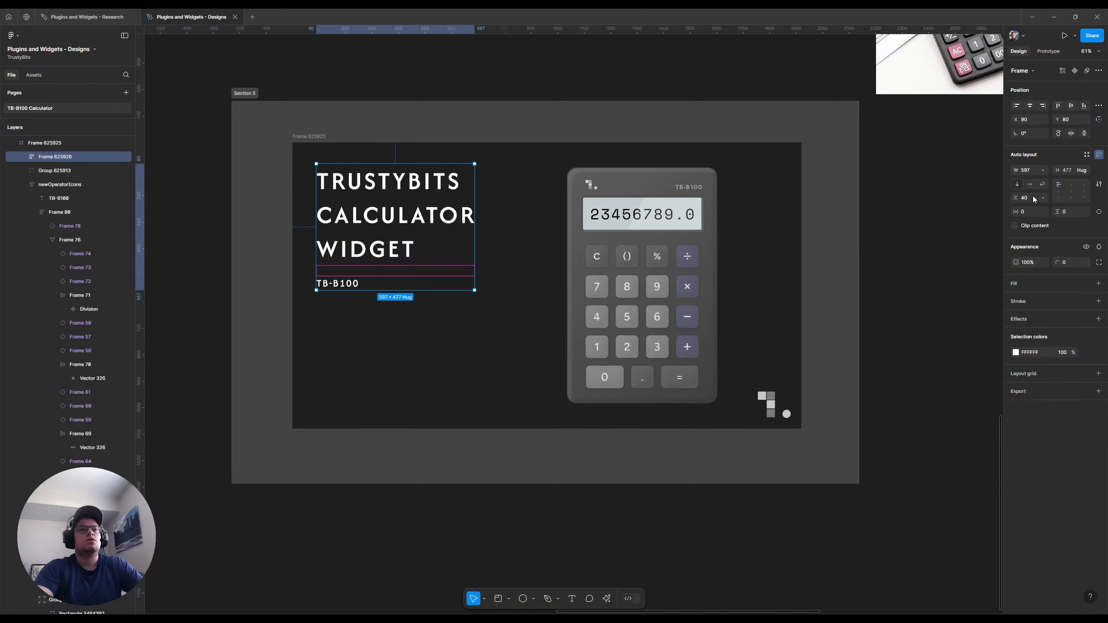
# Set the fill opacity of the TB-B100 text below the title to 55%
pyautogui.click(351, 283)
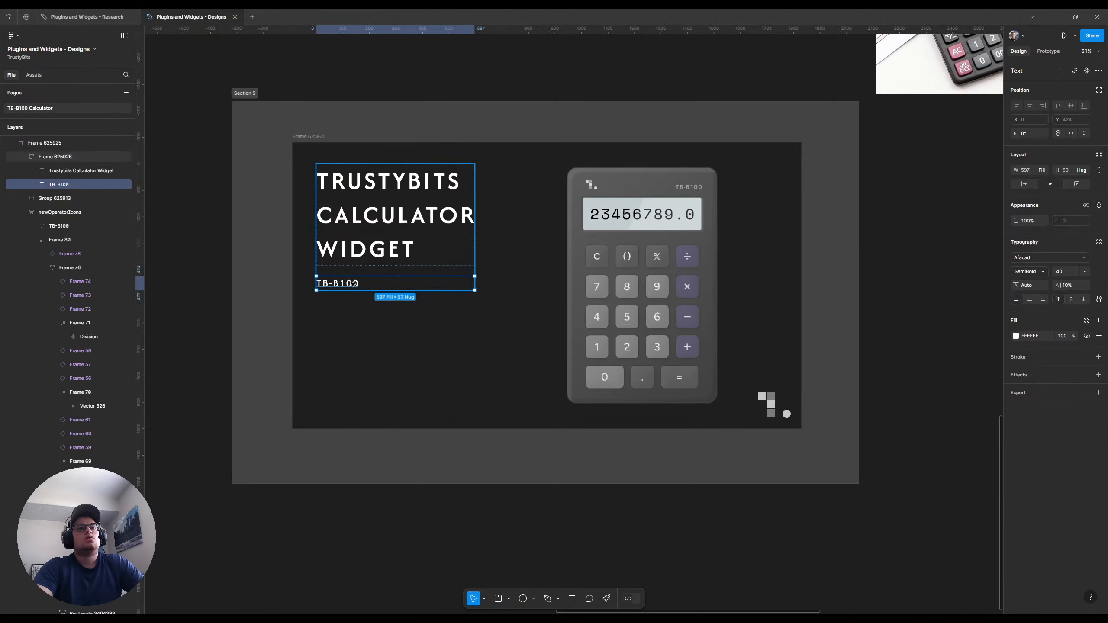
pyautogui.click(1062, 335)
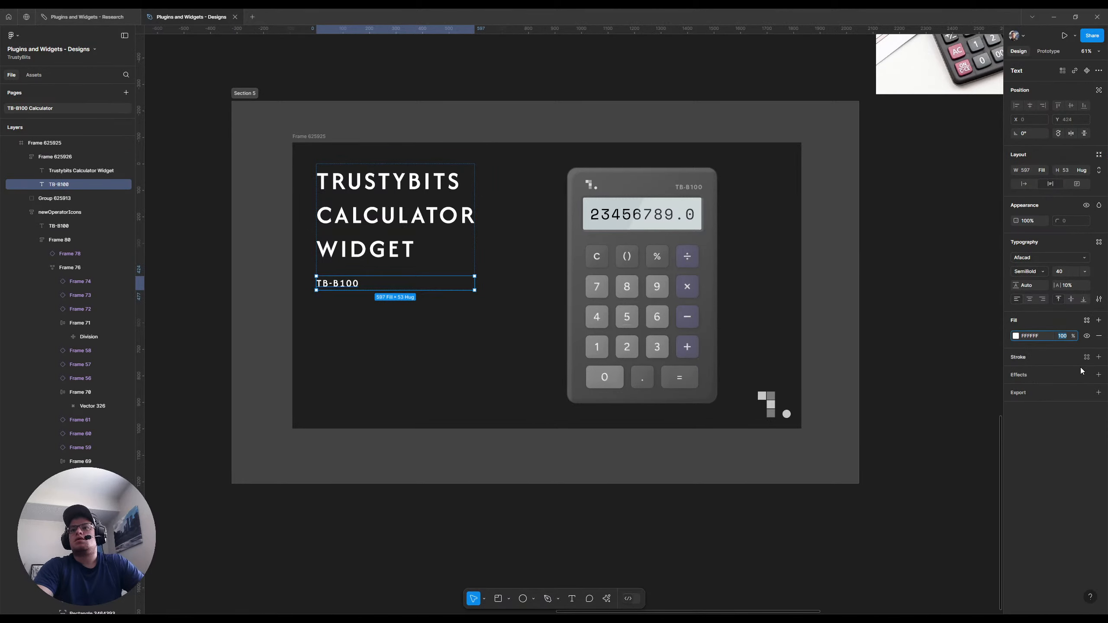
pyautogui.write('55')
pyautogui.press('Return')
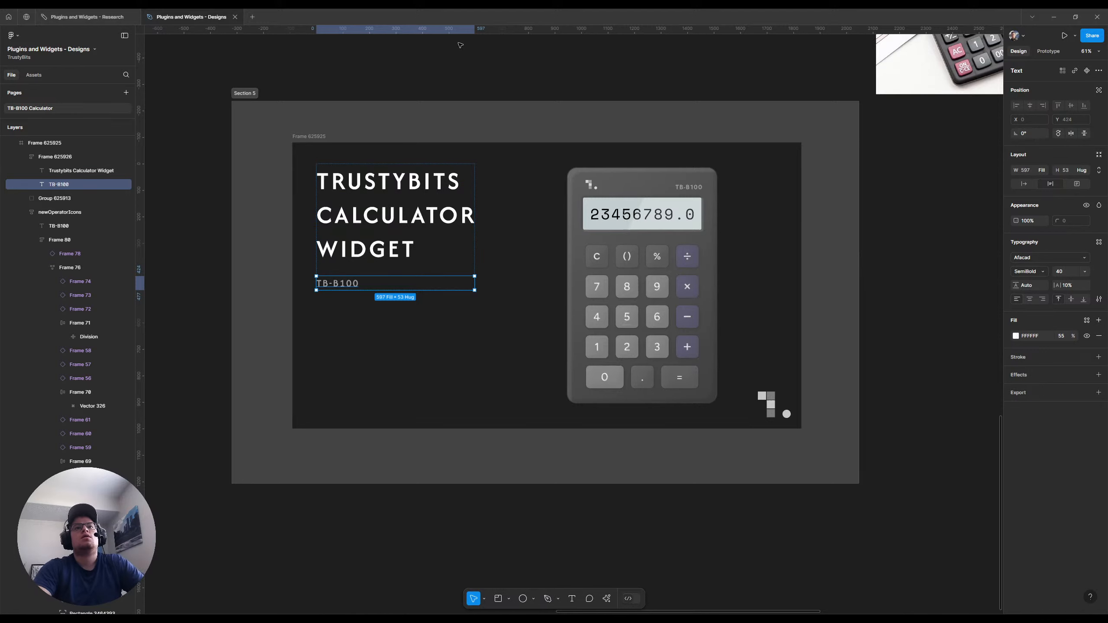
pyautogui.click(530, 73)
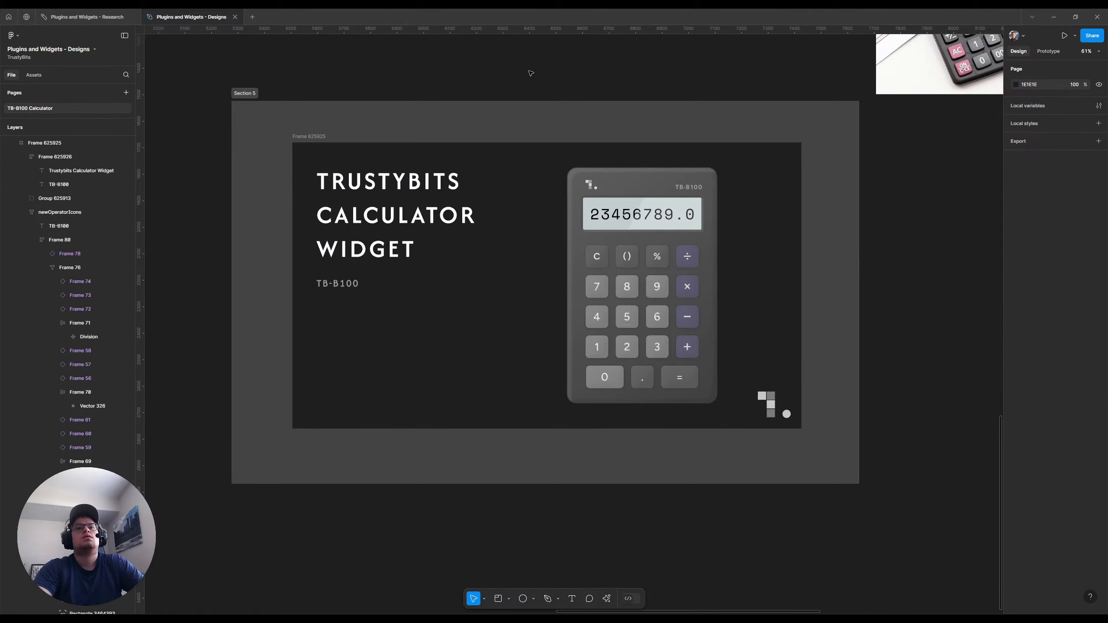
# Shift the calculator slightly left, closer to the title, keeping its vertical position
pyautogui.moveTo(650, 180); pyautogui.dragTo(625, 178)
pyautogui.click(754, 77)
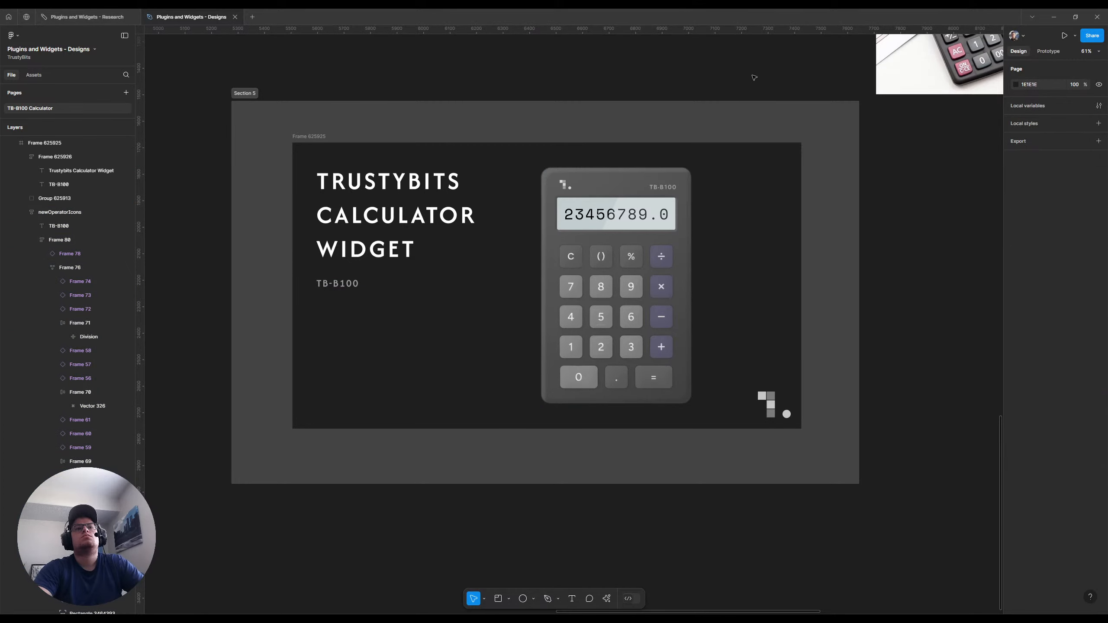
# Set the font size of the words "Calculator Widget" in the thumbnail title to 64
pyautogui.doubleClick(381, 221)
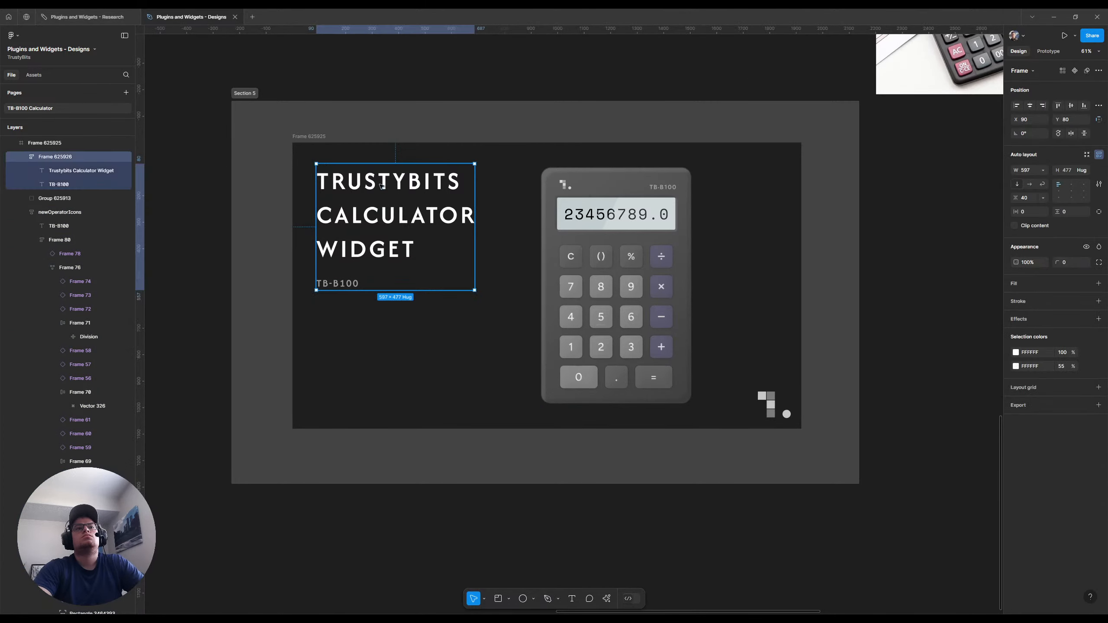
pyautogui.doubleClick(381, 221)
pyautogui.click(381, 222)
pyautogui.moveTo(418, 239); pyautogui.dragTo(325, 218)
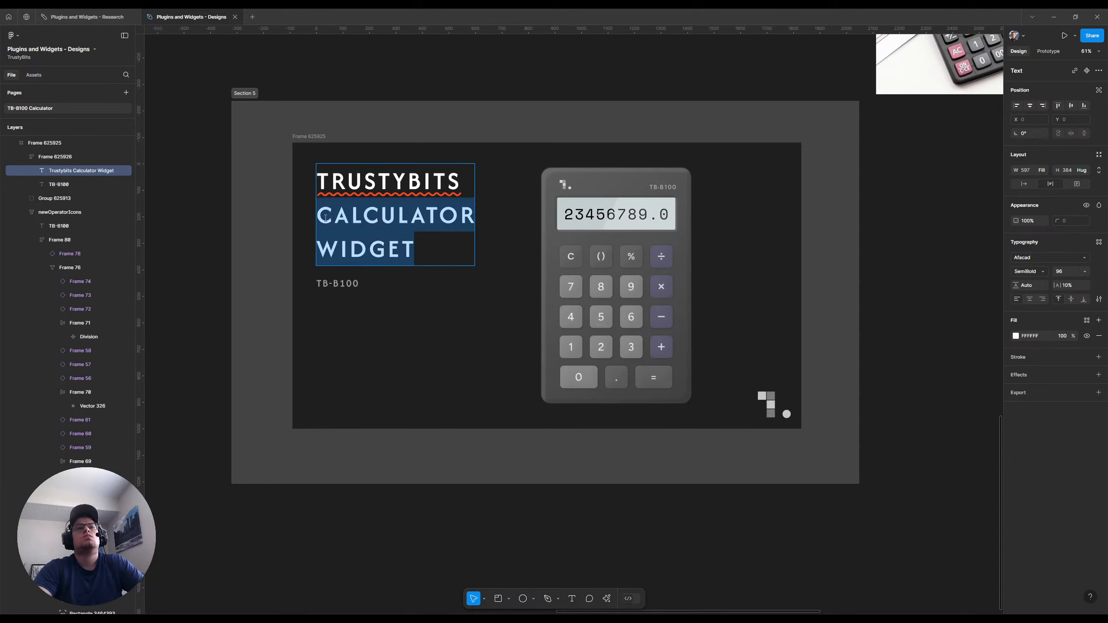
pyautogui.click(1085, 271)
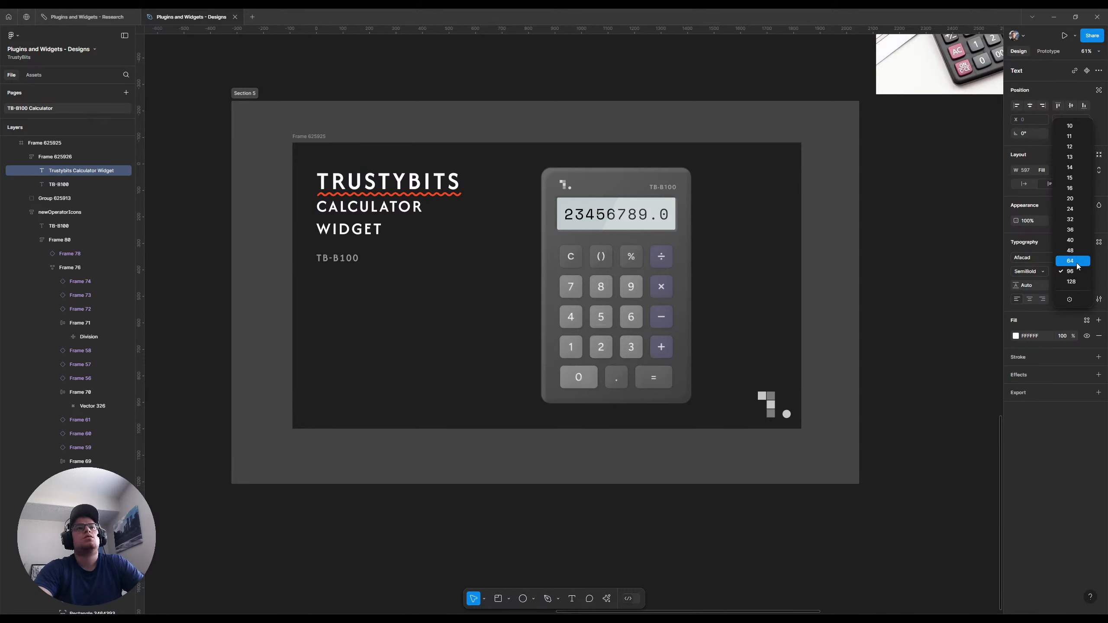
pyautogui.click(1076, 261)
# Bring "Calculator Widget" onto a single line beneath "Trustybits" by widening the title's text box to 724
pyautogui.click(320, 227)
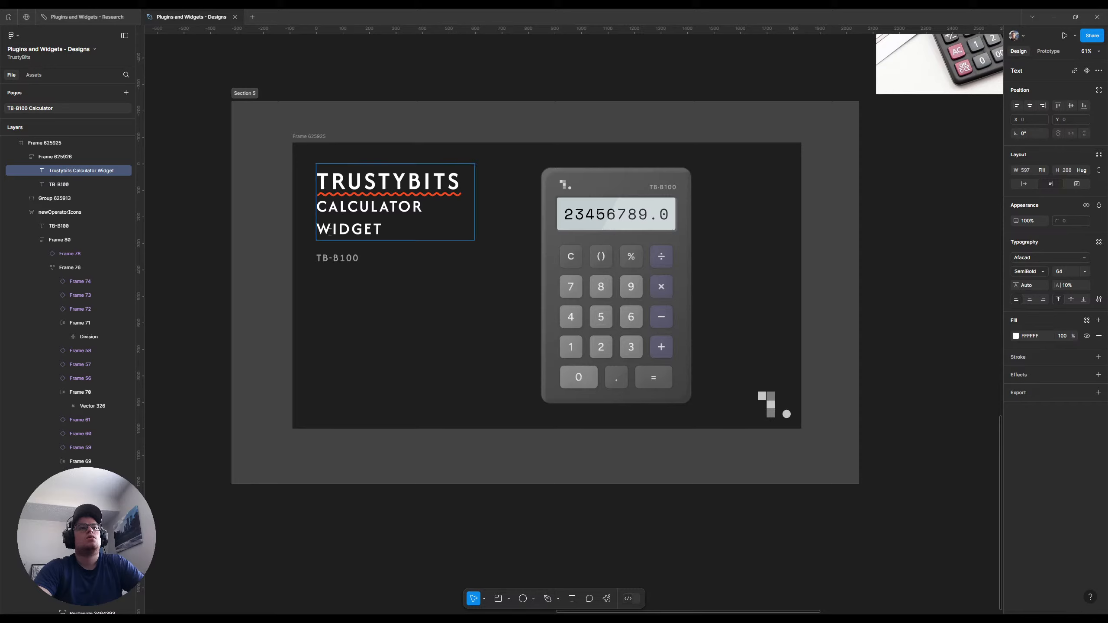
pyautogui.press('BackSpace')
pyautogui.press('Return')
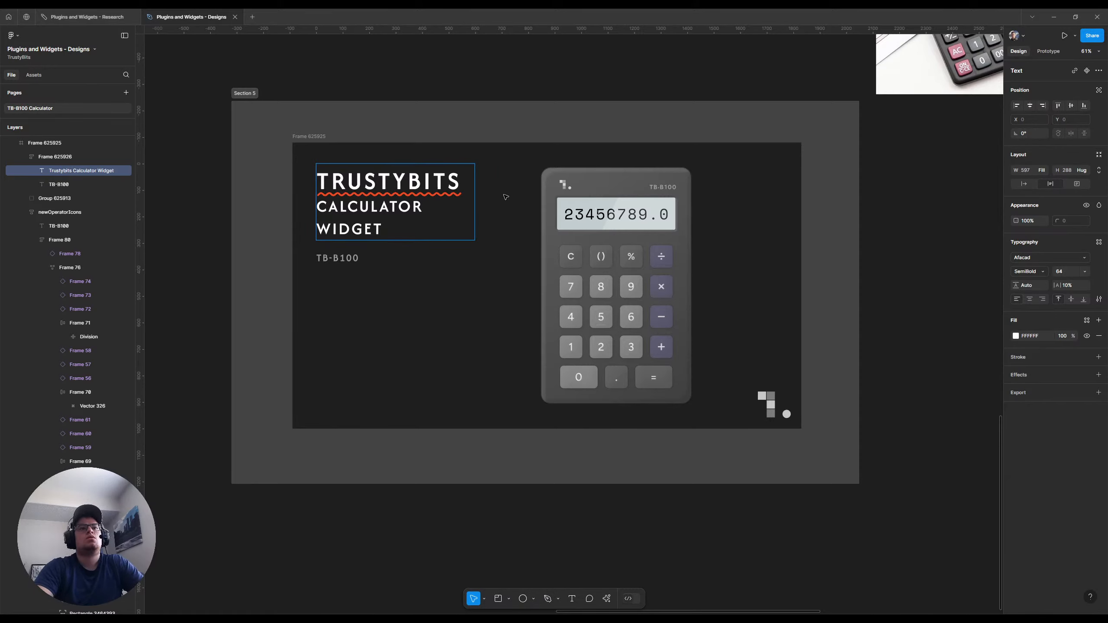
pyautogui.press('Escape')
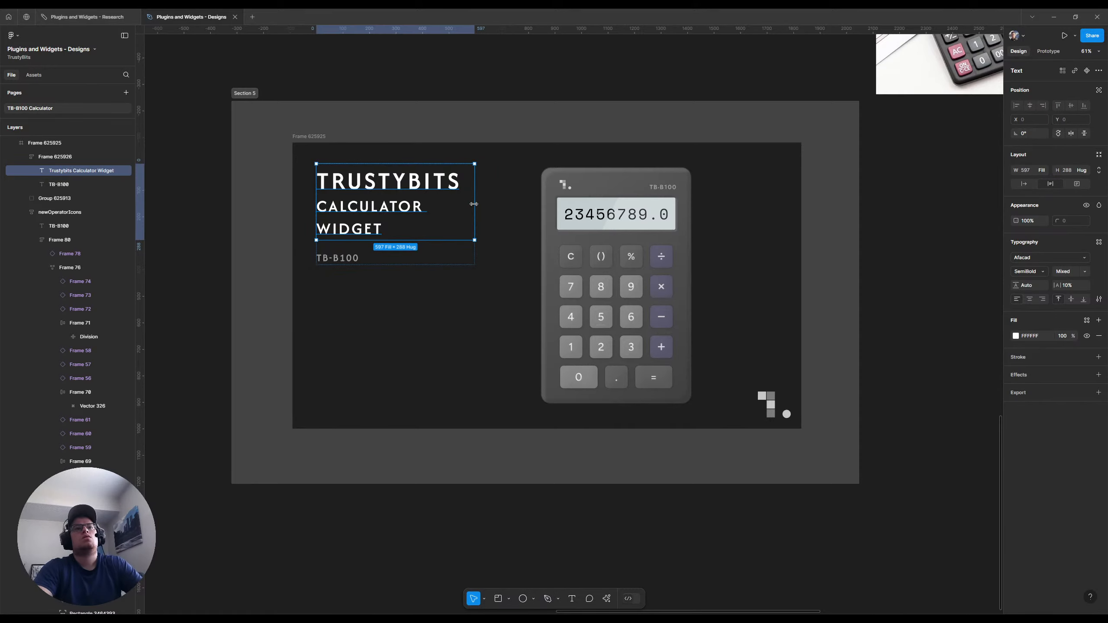
pyautogui.moveTo(475, 204); pyautogui.dragTo(507, 205)
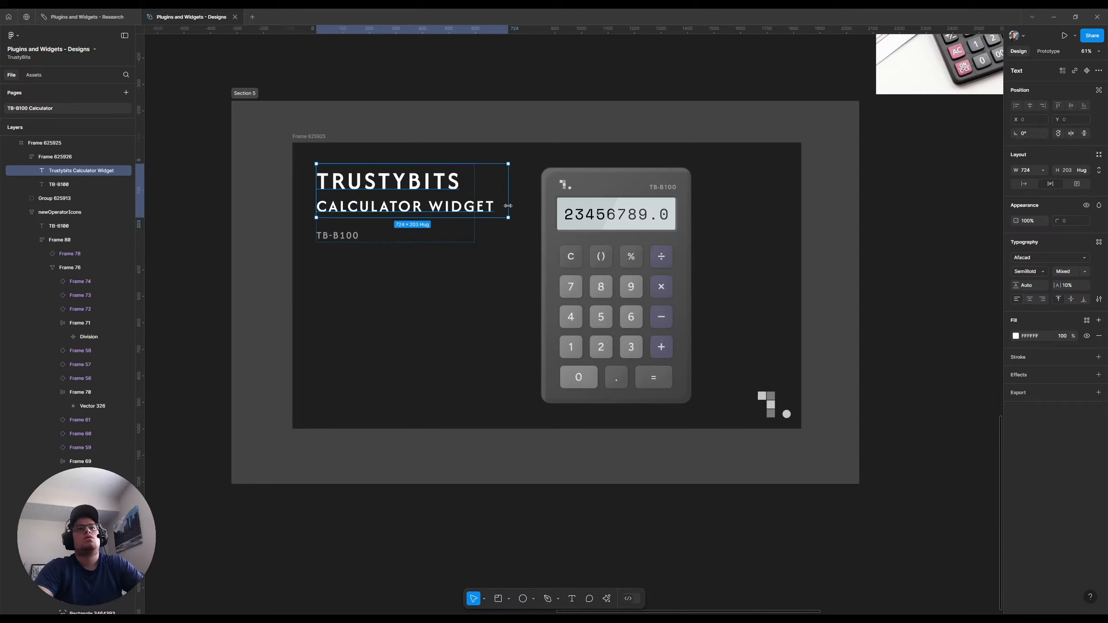
# Tighten the auto layout gap between the title and the TB-B100 text, trying 20 and settling on 8
pyautogui.click(476, 233)
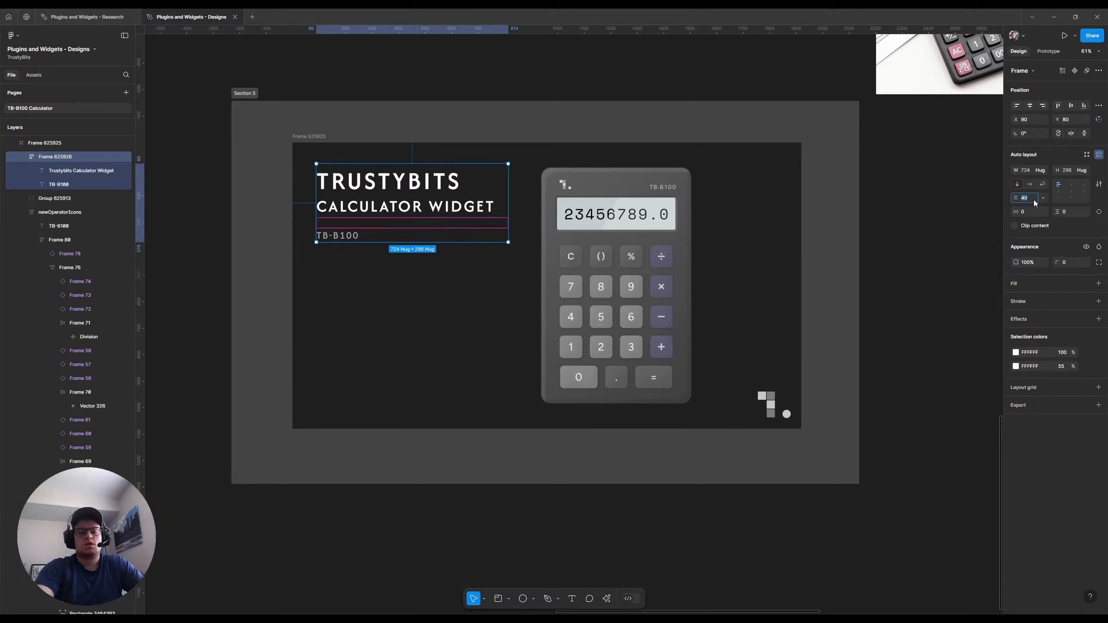
pyautogui.write('20')
pyautogui.press('Return')
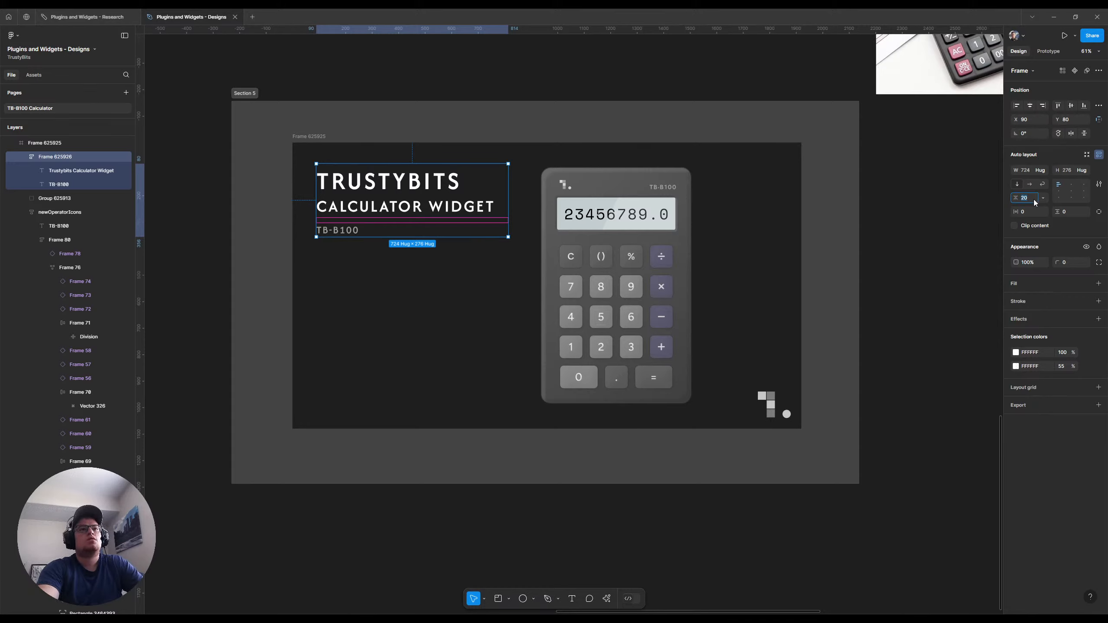
pyautogui.write('8')
pyautogui.press('Return')
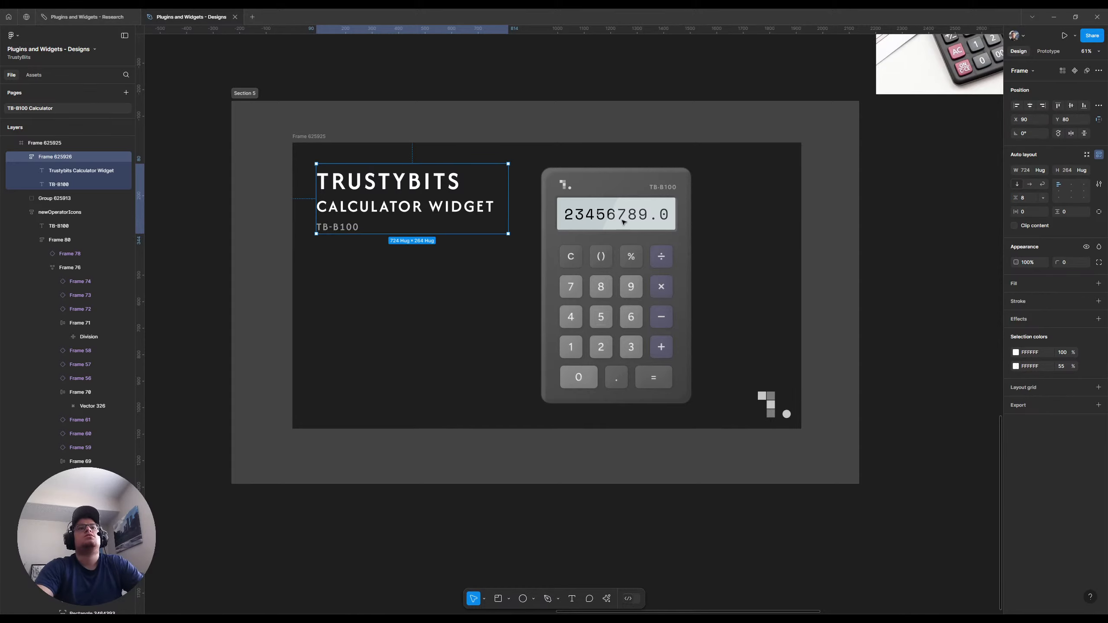
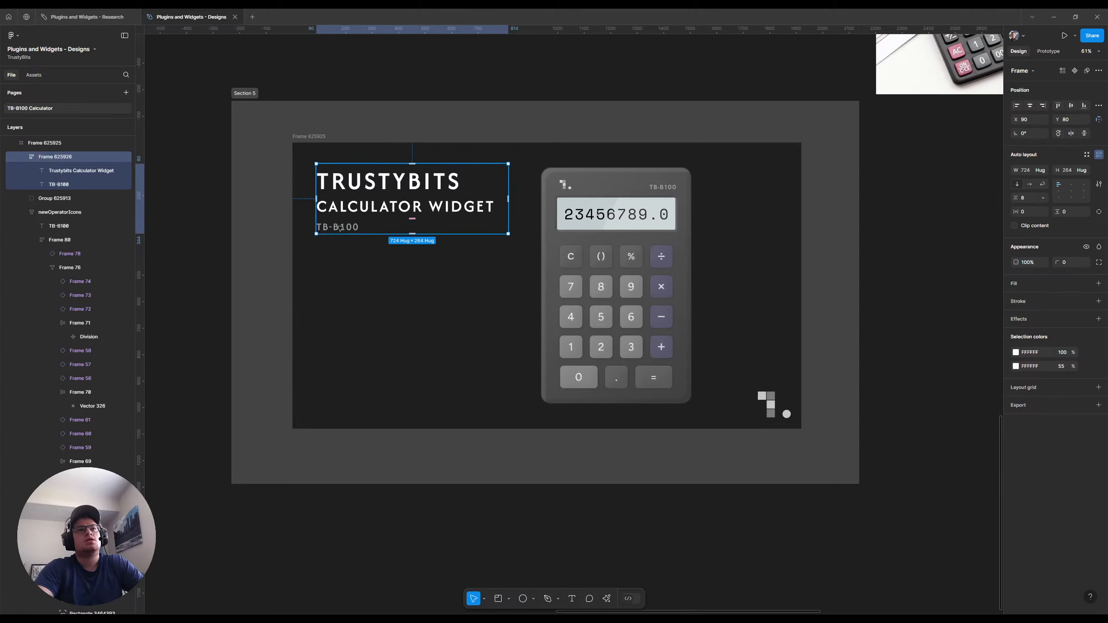
# Duplicate the TB-B100 text beneath itself and wrap the title and original TB-B100 text in their own auto layout frame
pyautogui.click(318, 80)
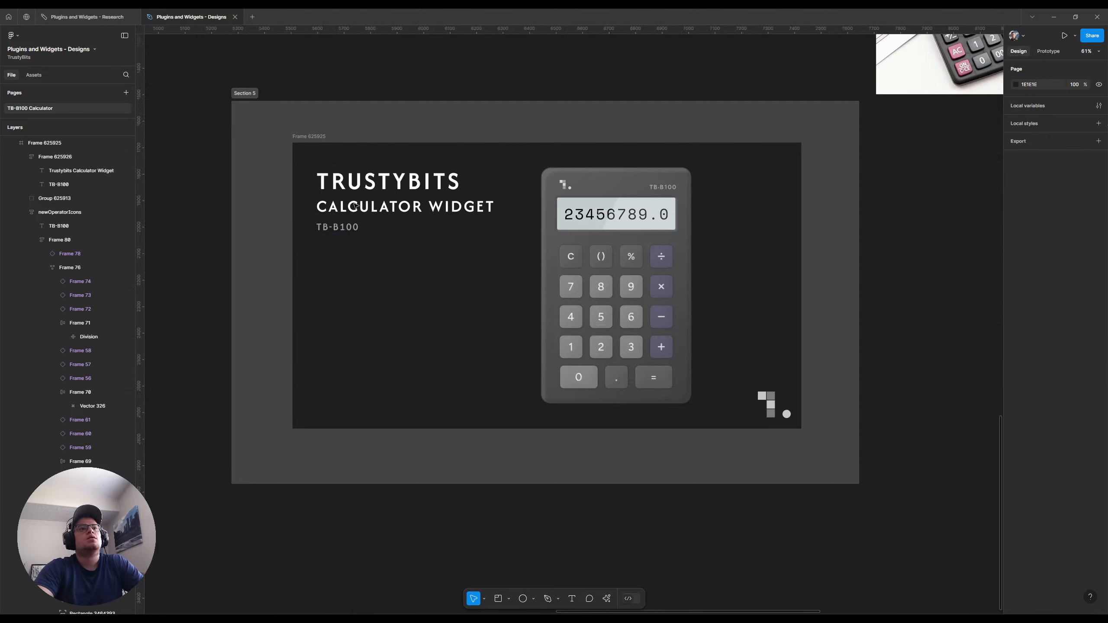
pyautogui.click(350, 228)
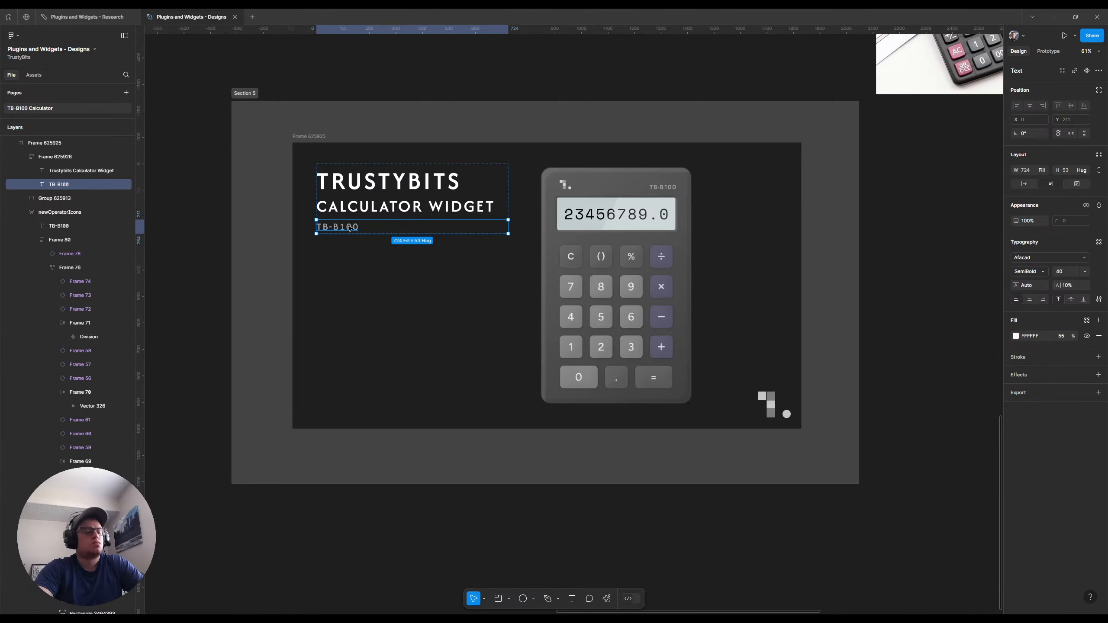
pyautogui.hotkey('ctrl', 'd')
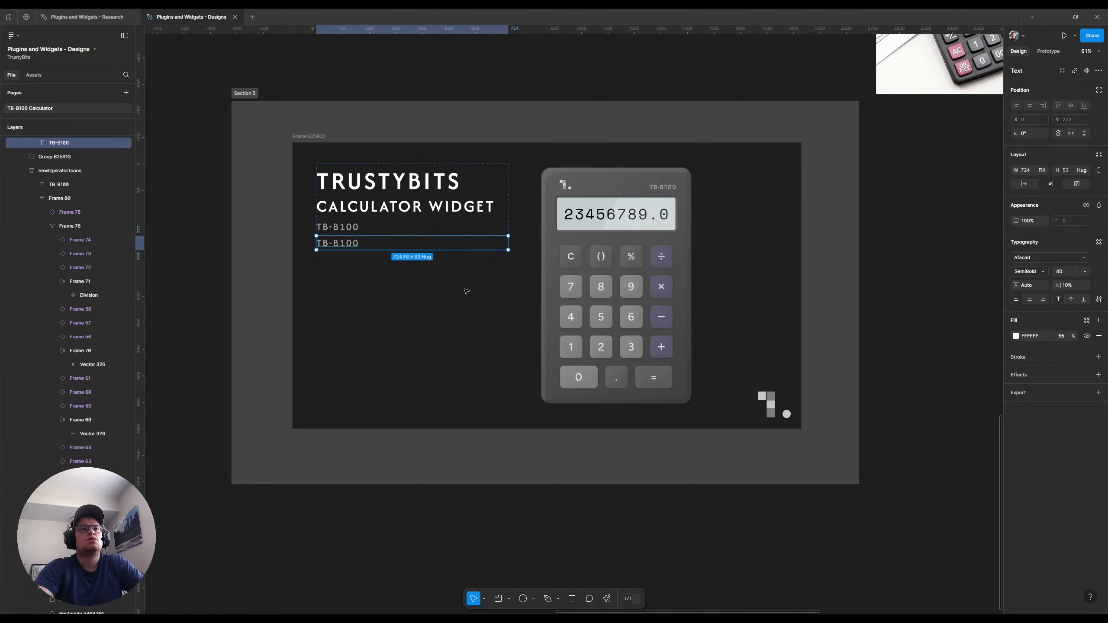
pyautogui.click(358, 224)
pyautogui.keyDown('shift'); pyautogui.click(366, 188); pyautogui.keyUp('shift')
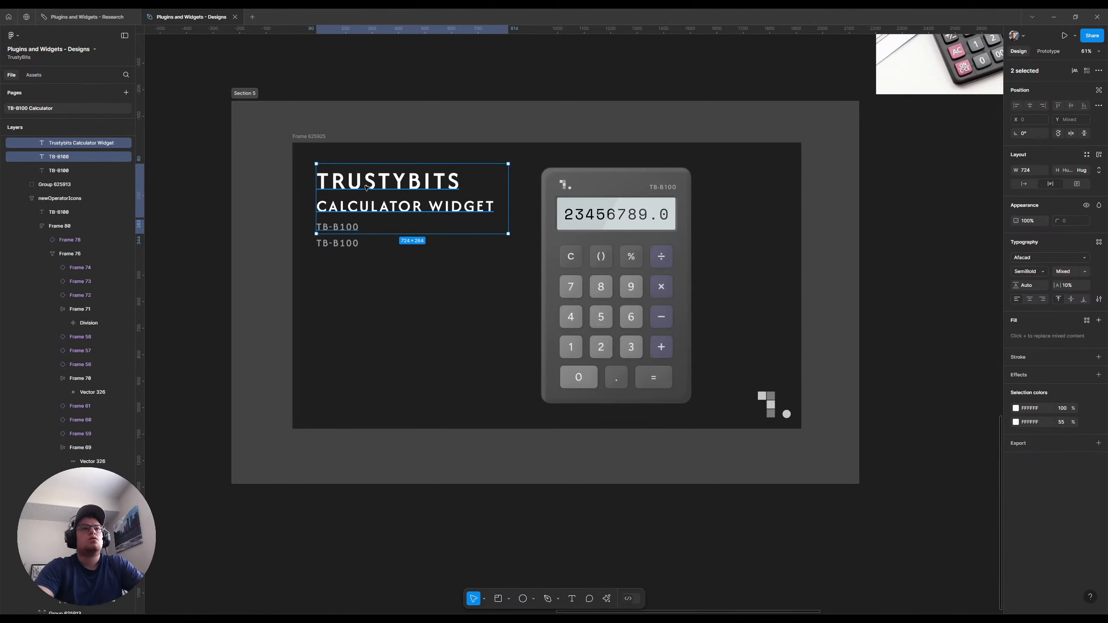
pyautogui.hotkey('shift', 'a')
# Set the auto layout gap between the title group and the duplicated TB-B100 text to 80
pyautogui.keyDown('shift'); pyautogui.click(351, 246); pyautogui.keyUp('shift')
pyautogui.hotkey('shift', 'a')
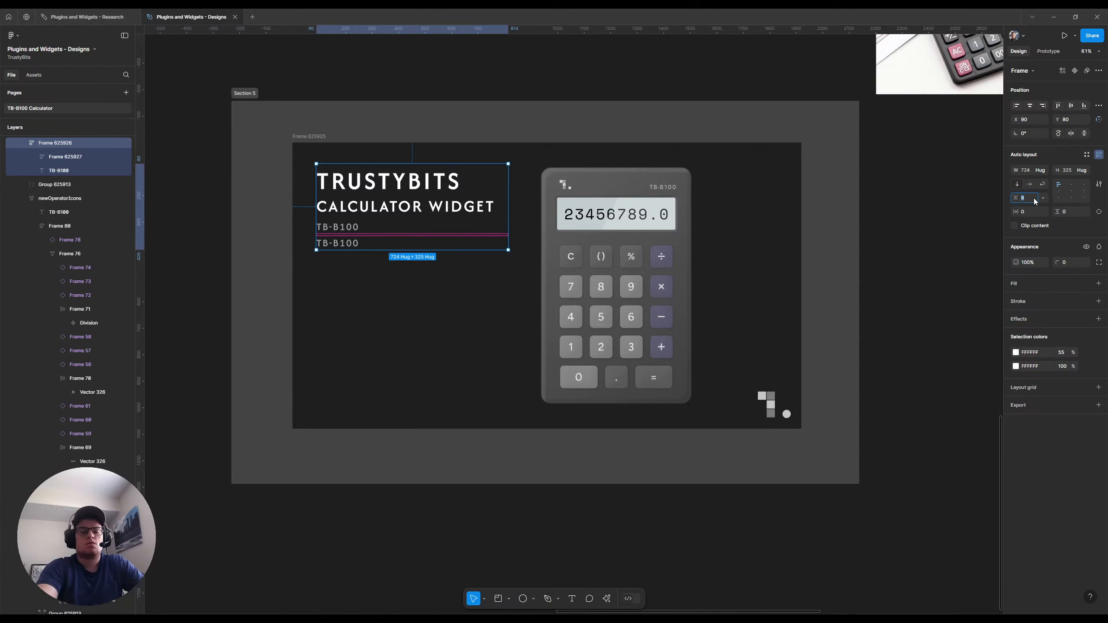
pyautogui.write('0')
pyautogui.press('Return')
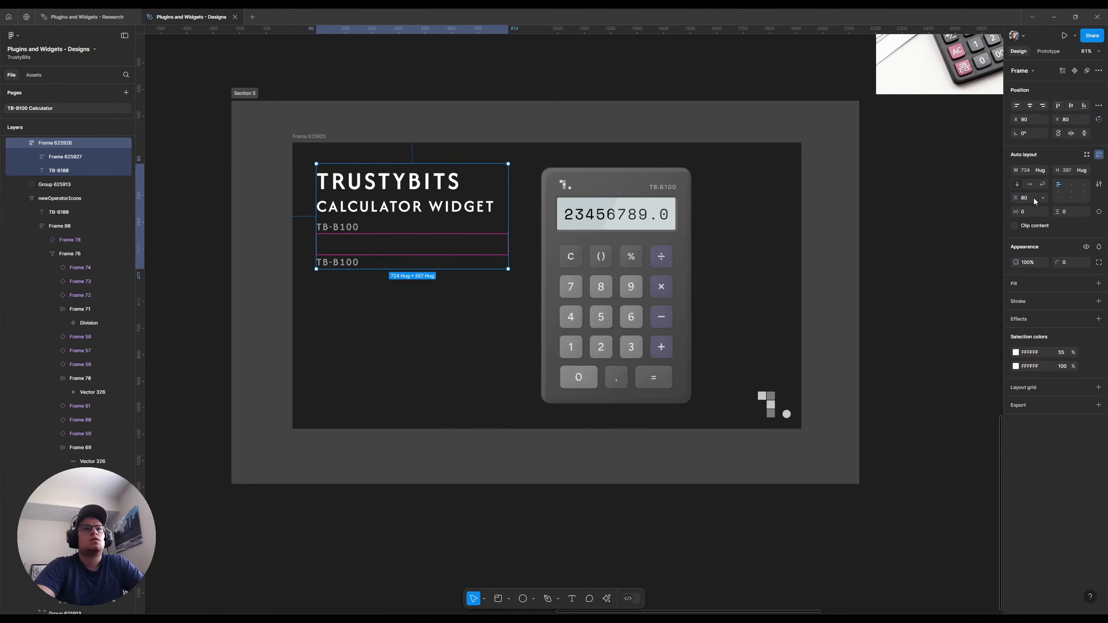
# Set the duplicated TB-B100 text's font size to 32 and replace its content with "A basic"
pyautogui.doubleClick(335, 264)
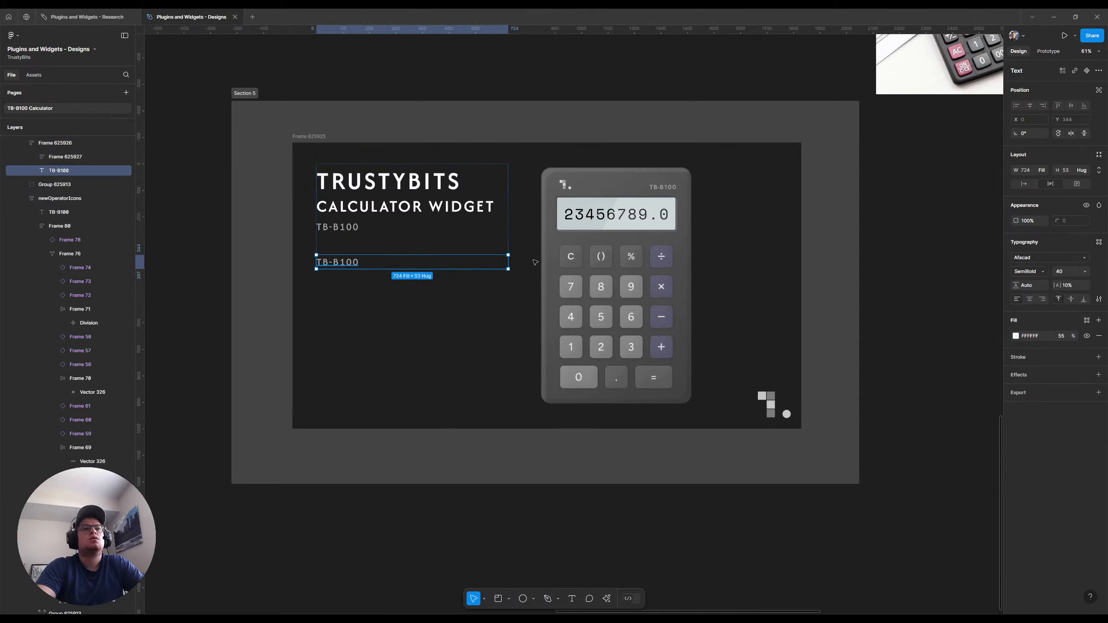
pyautogui.click(1081, 271)
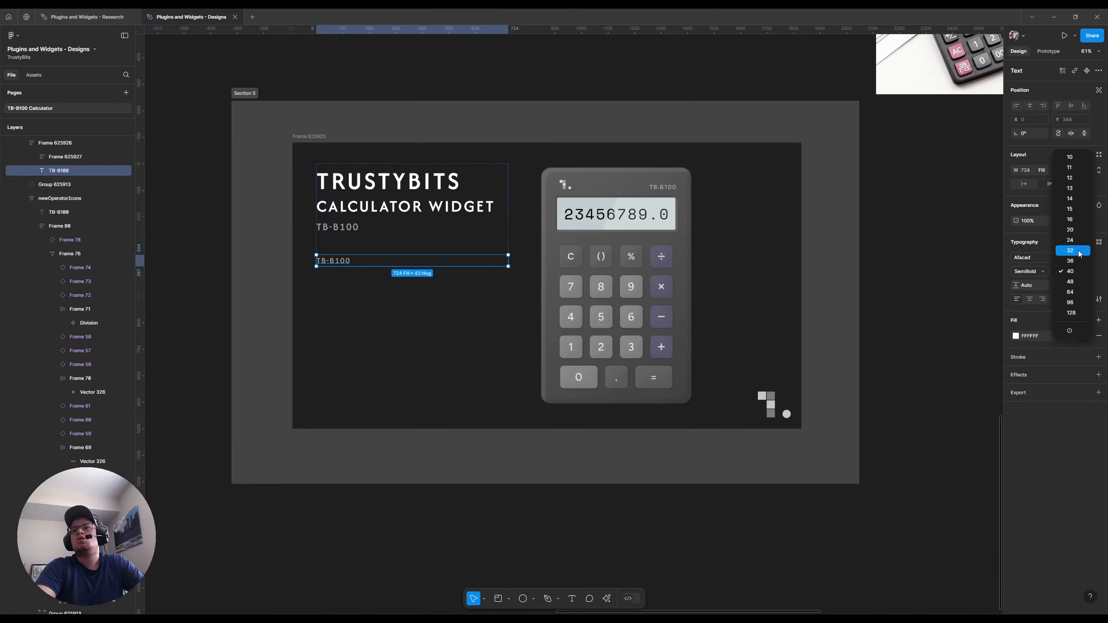
pyautogui.click(1077, 252)
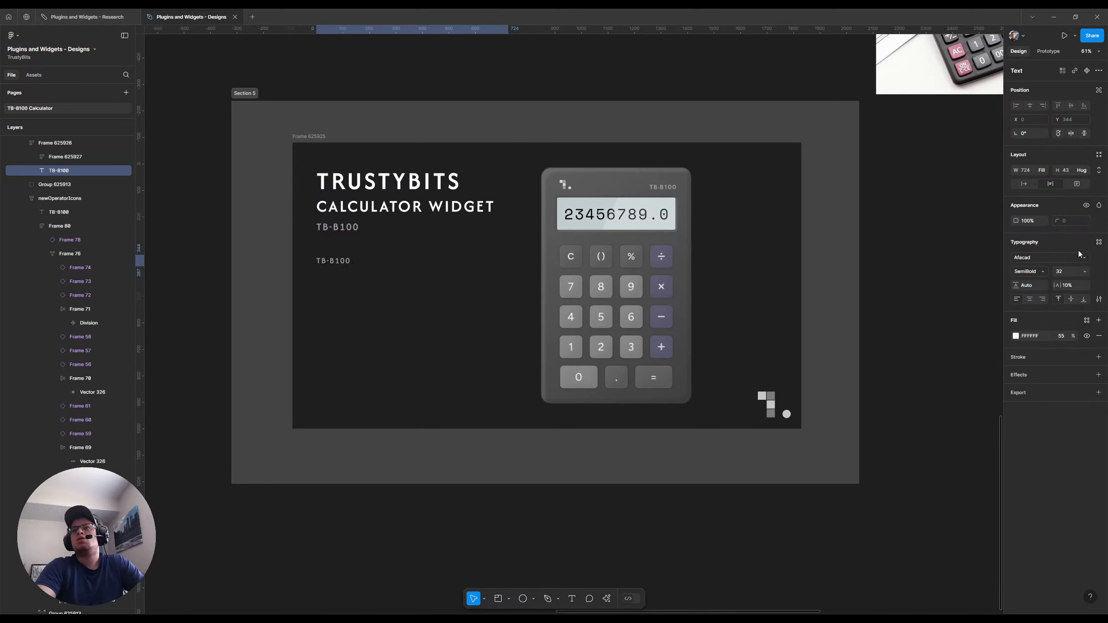
pyautogui.doubleClick(344, 260)
pyautogui.write('A basic')
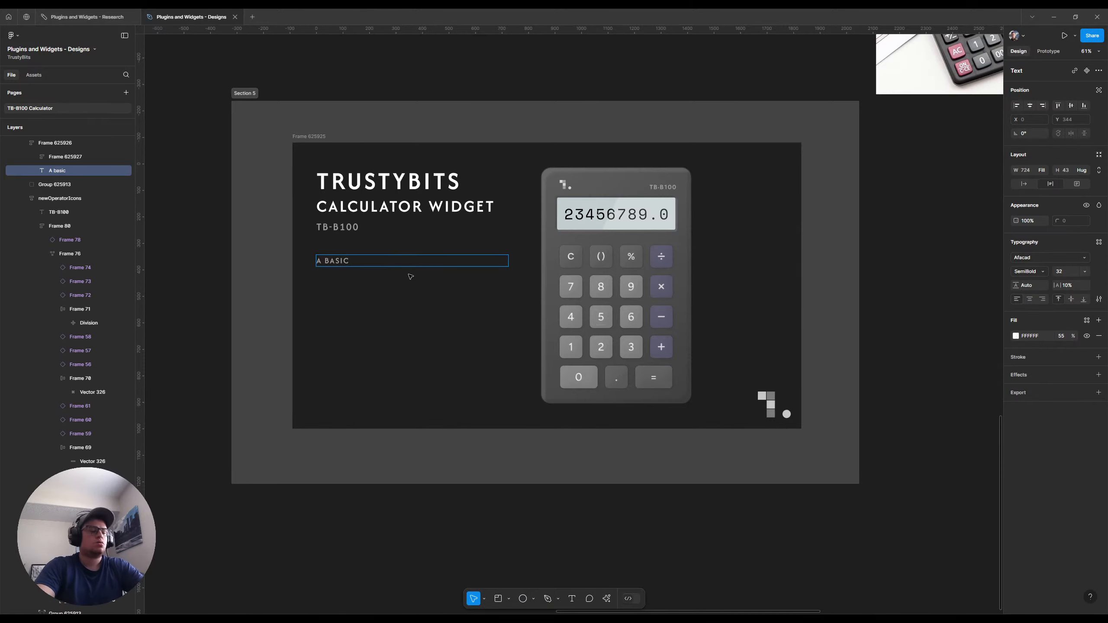
pyautogui.press('Escape')
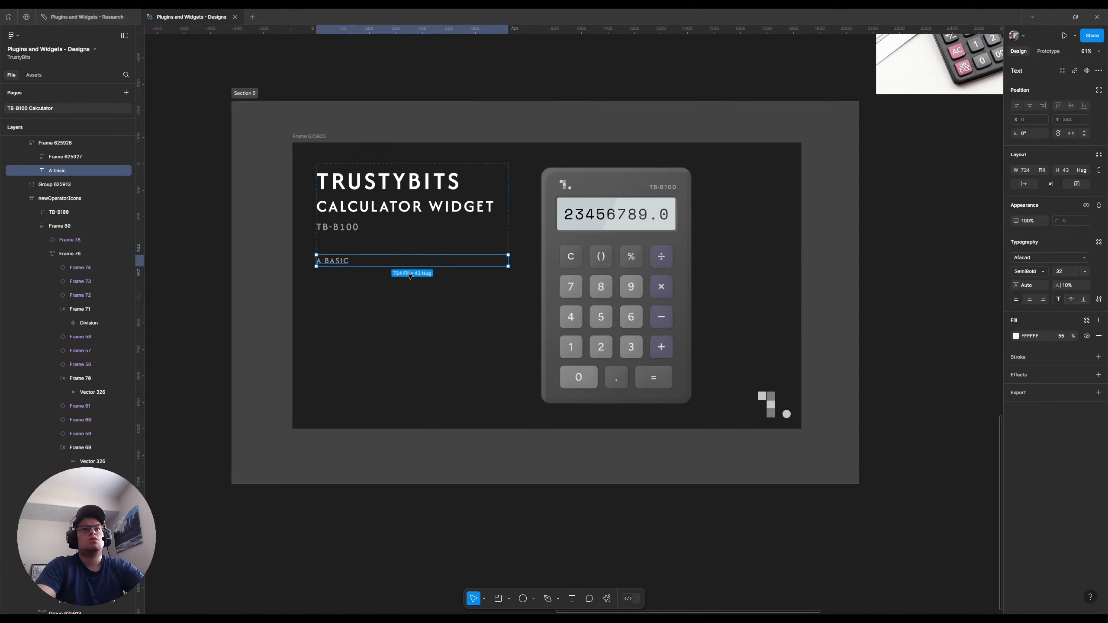
# Remove the uppercase case setting from the "A basic" text and change its font to Zain
pyautogui.click(1098, 300)
pyautogui.click(949, 406)
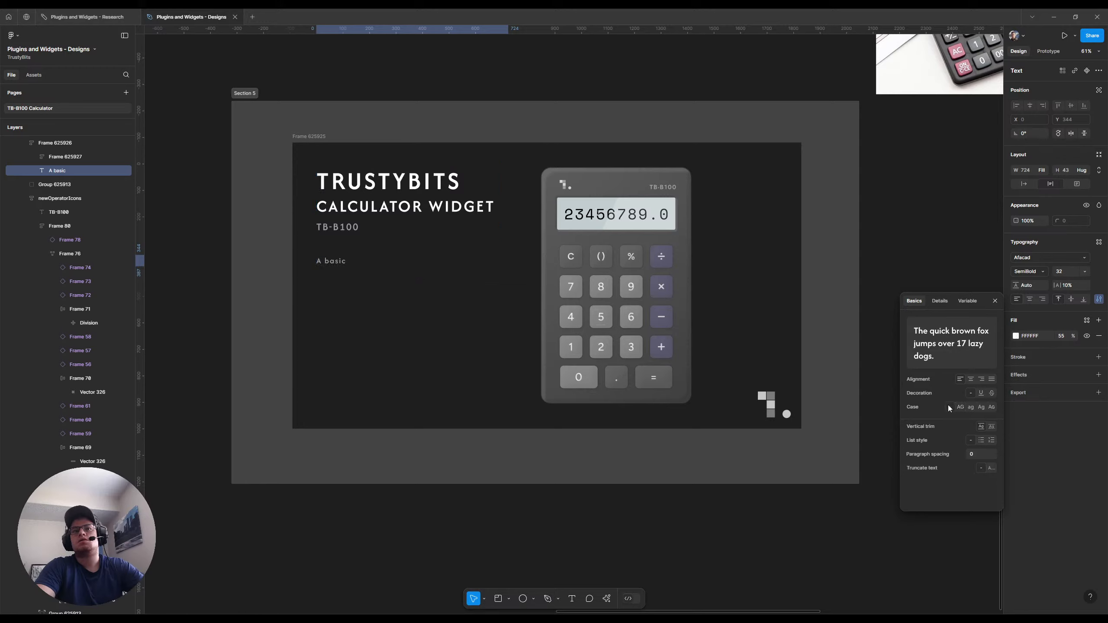
pyautogui.click(994, 301)
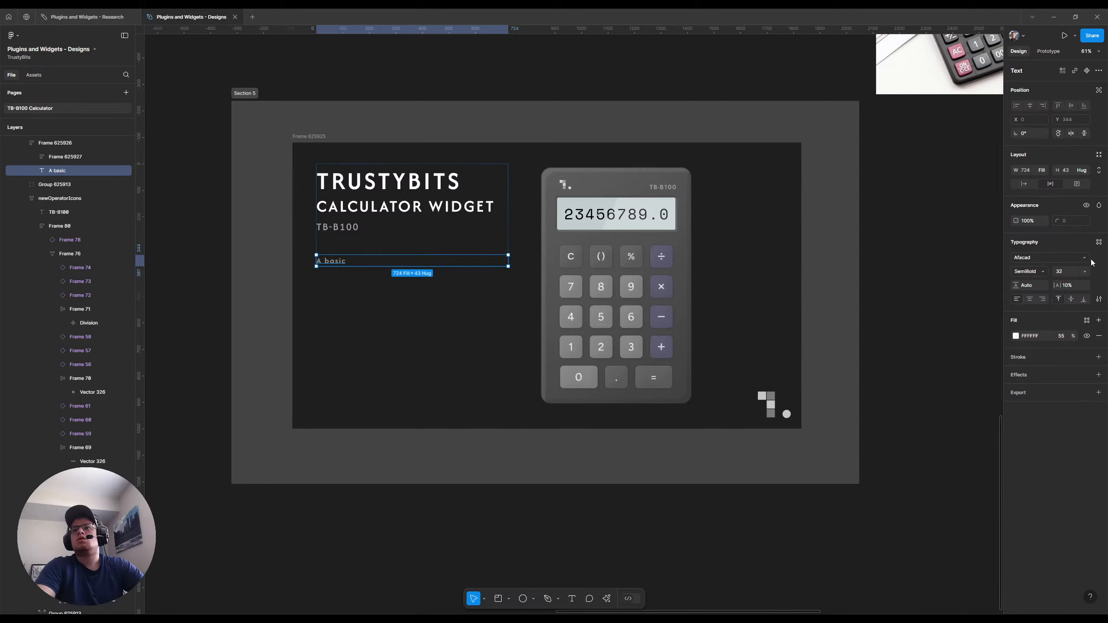
pyautogui.click(1088, 258)
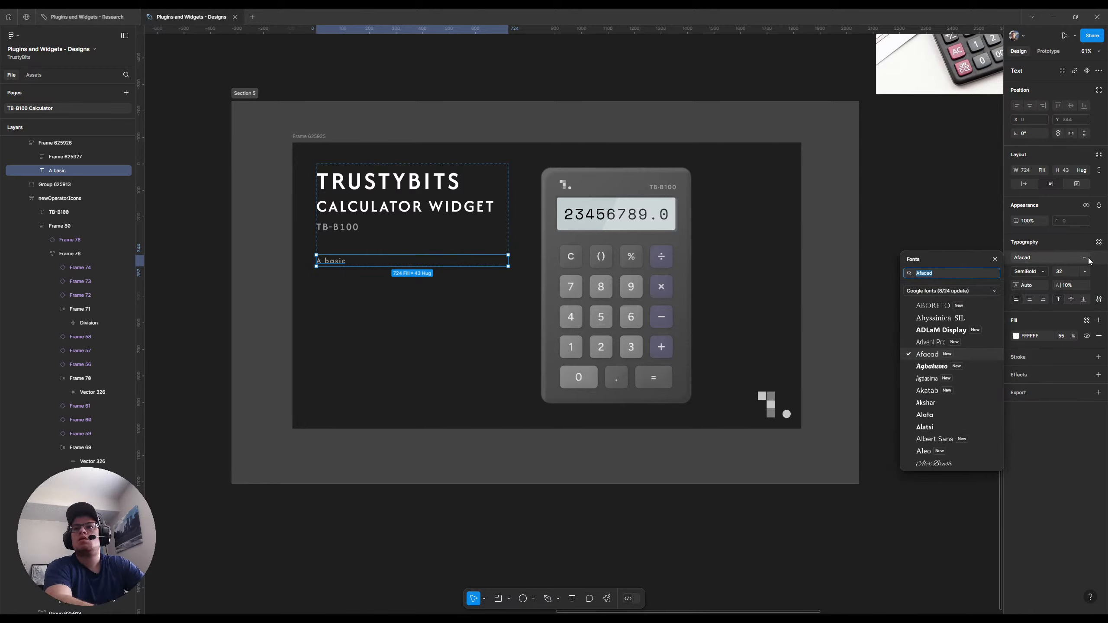
pyautogui.write('za')
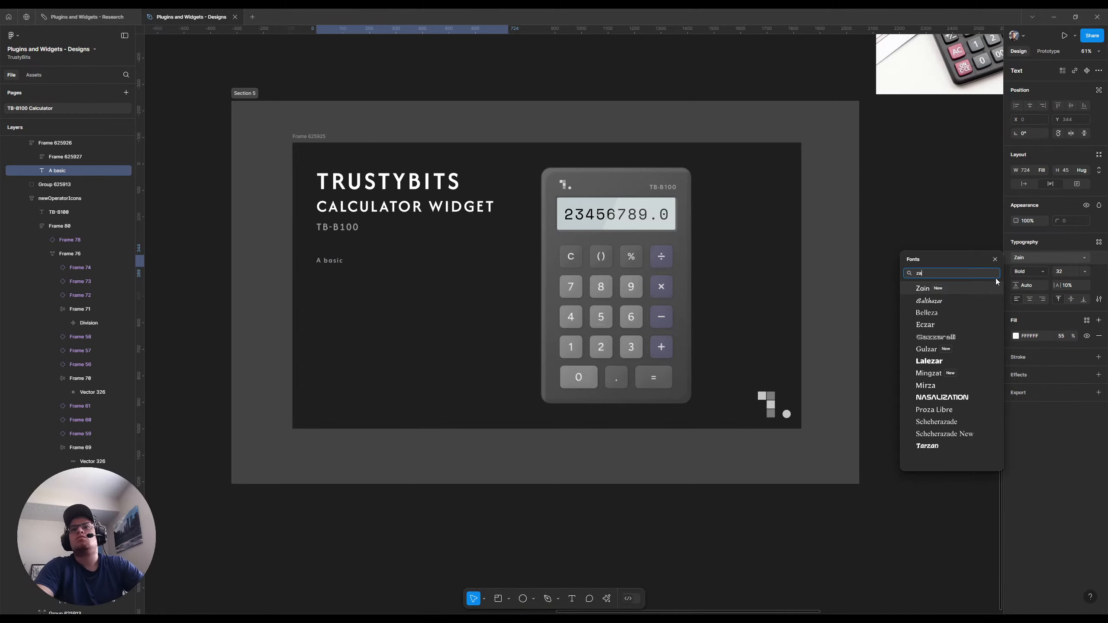
pyautogui.click(961, 288)
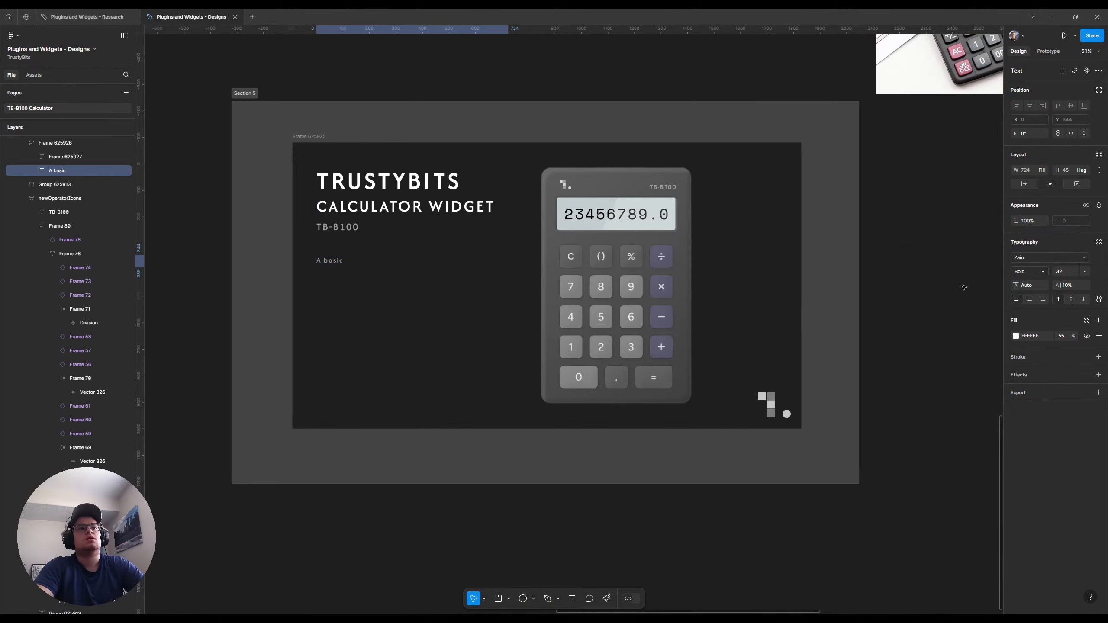
# Complete the description as "A basic calculator you can stick on any of your whiteboards or design canvases for any basic arithmetic needs!"
pyautogui.click(349, 263)
pyautogui.doubleClick(335, 264)
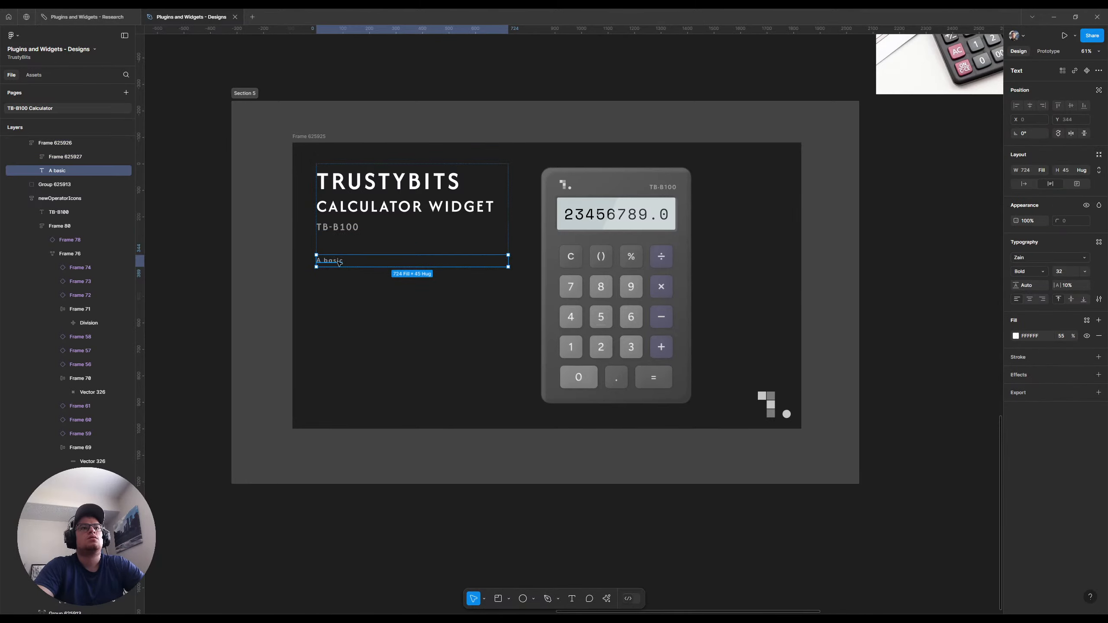
pyautogui.doubleClick(339, 264)
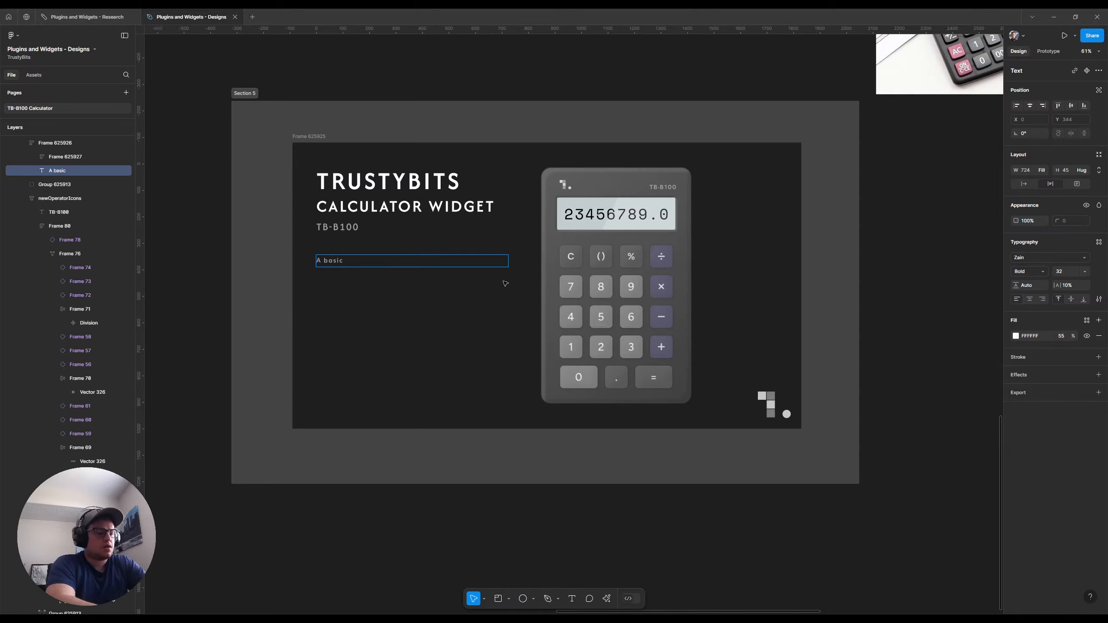
pyautogui.write('calcul')
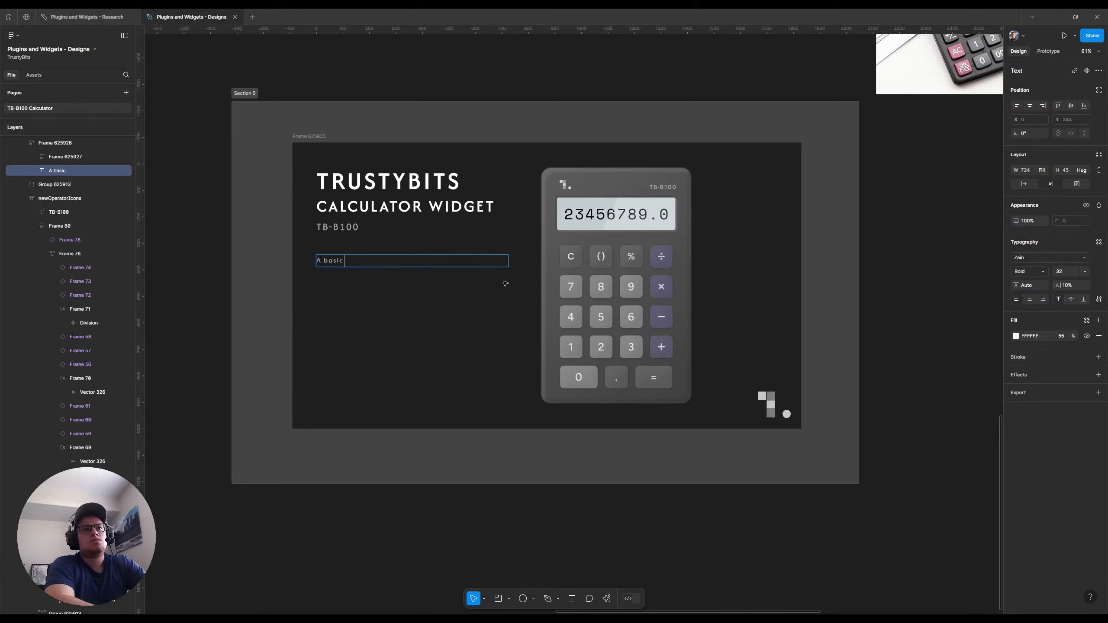
pyautogui.write('ator you can')
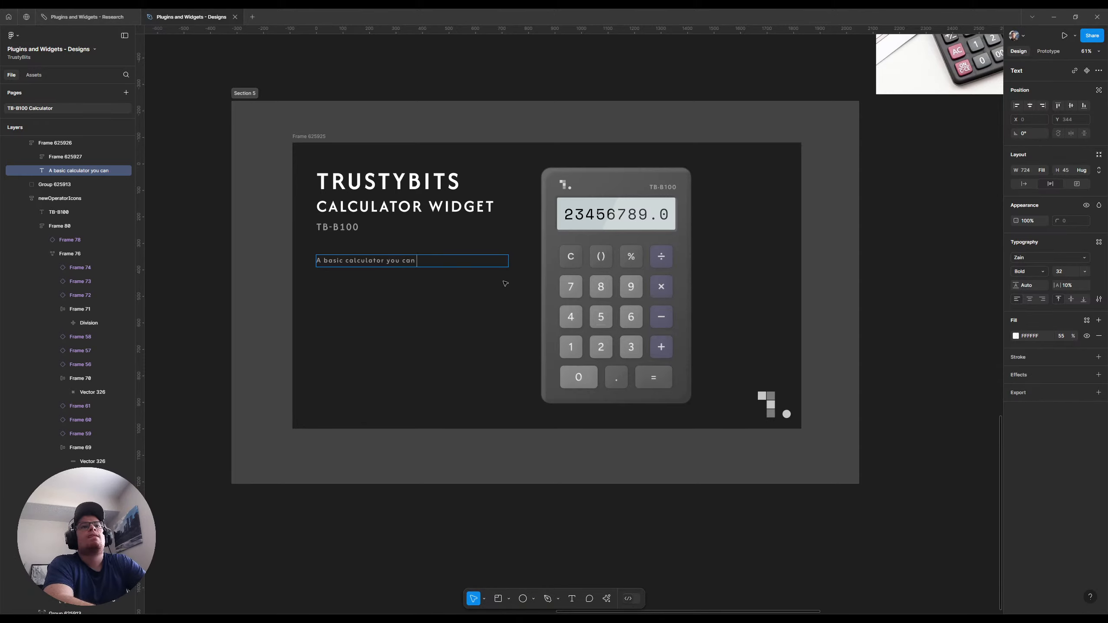
pyautogui.write('stick on')
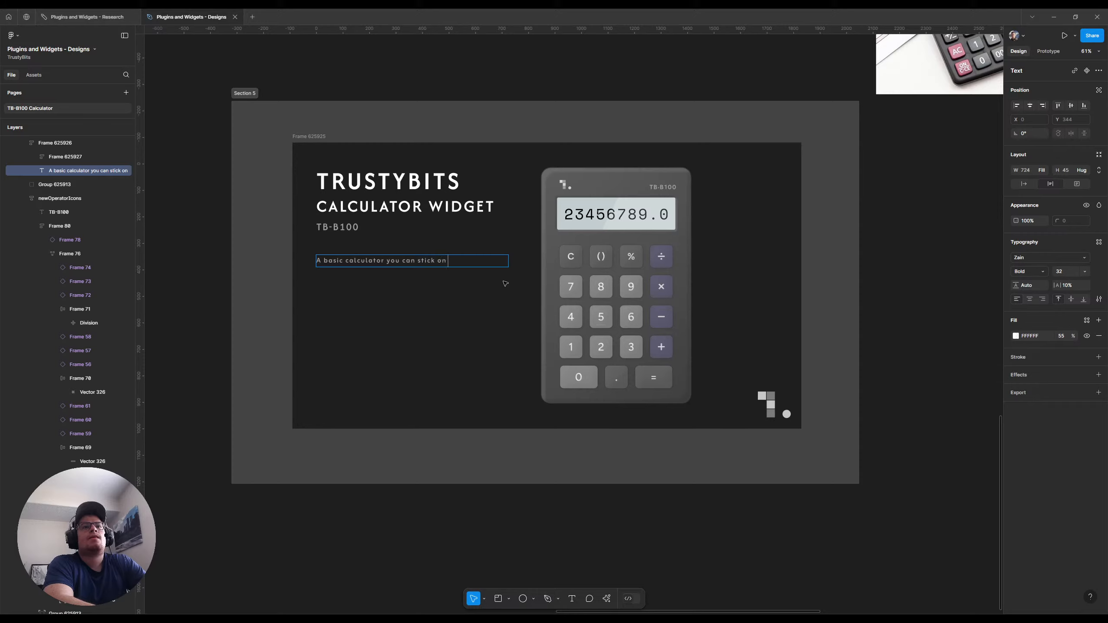
pyautogui.write(' an')
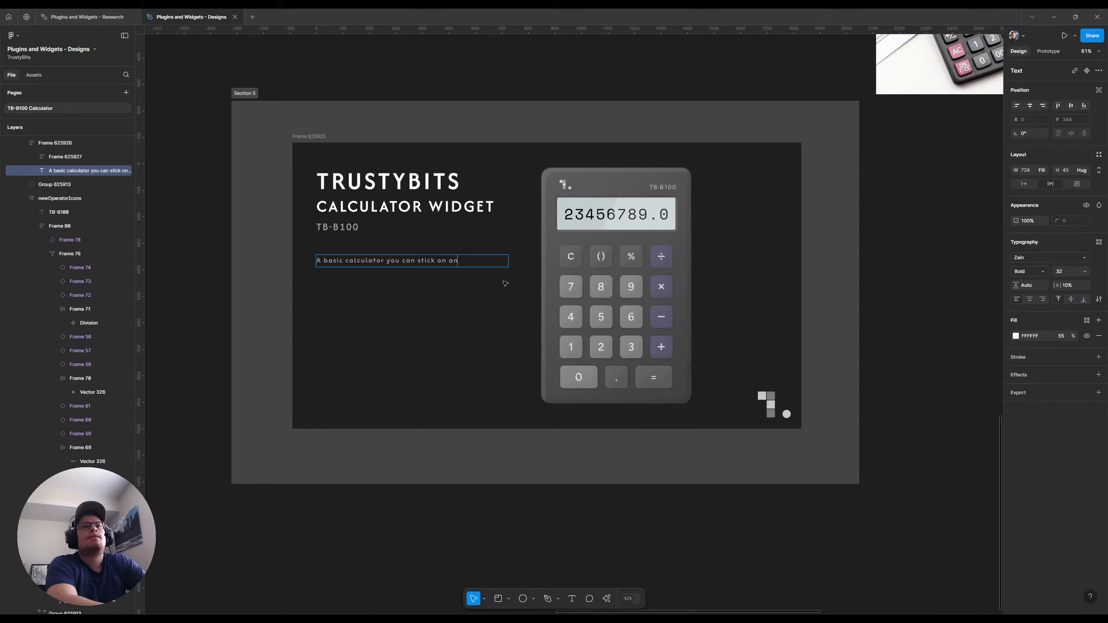
pyautogui.write('y of your whiteboards')
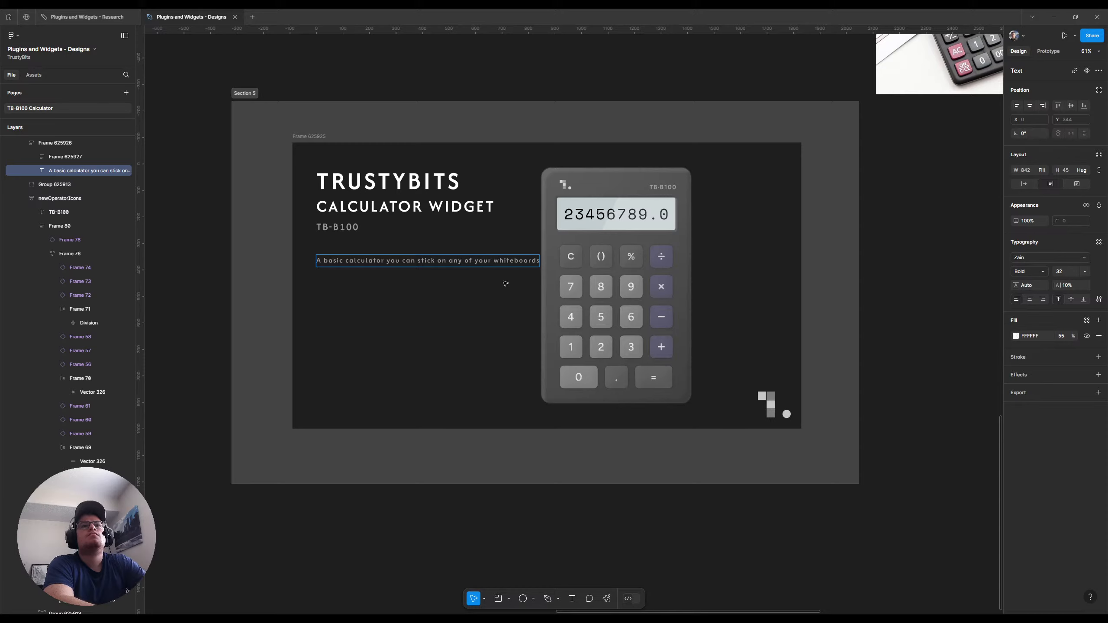
pyautogui.write(' or des')
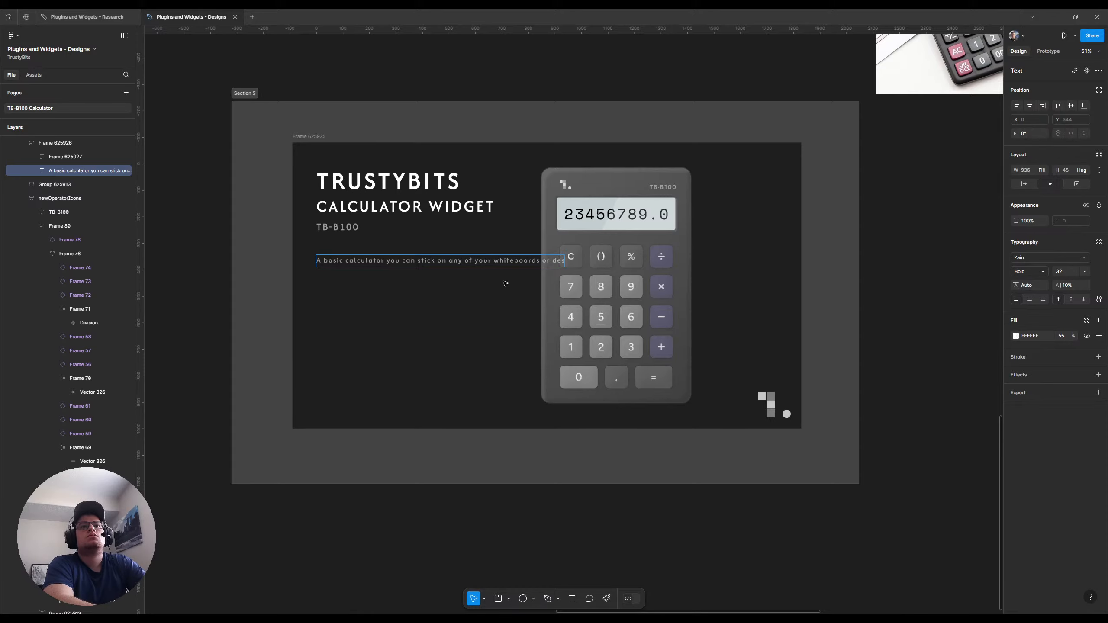
pyautogui.write('ign canvases')
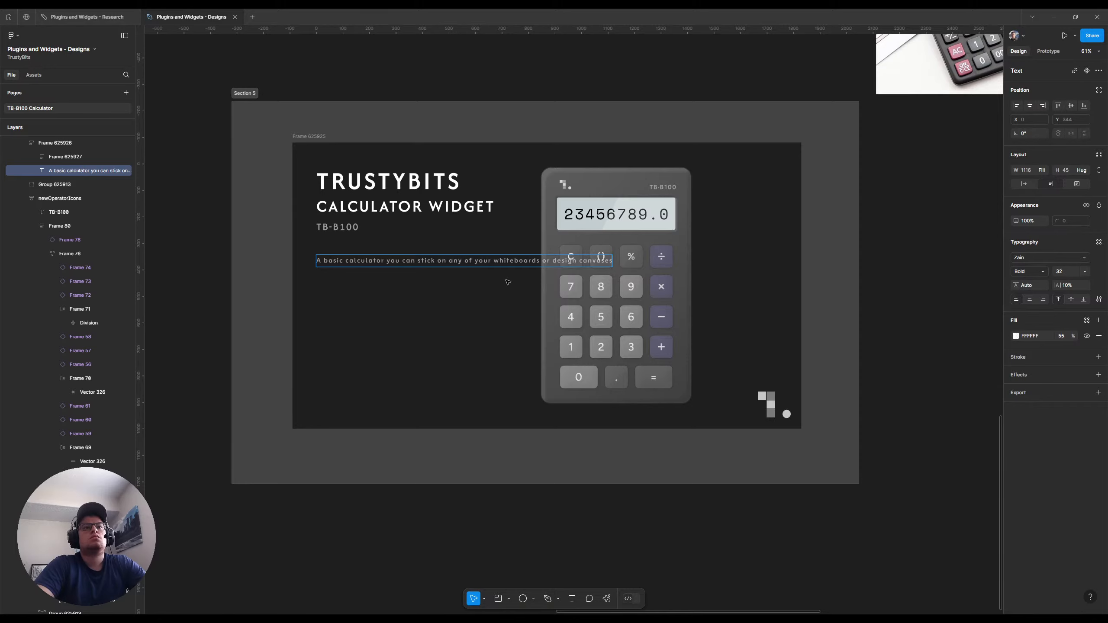
pyautogui.write(' to')
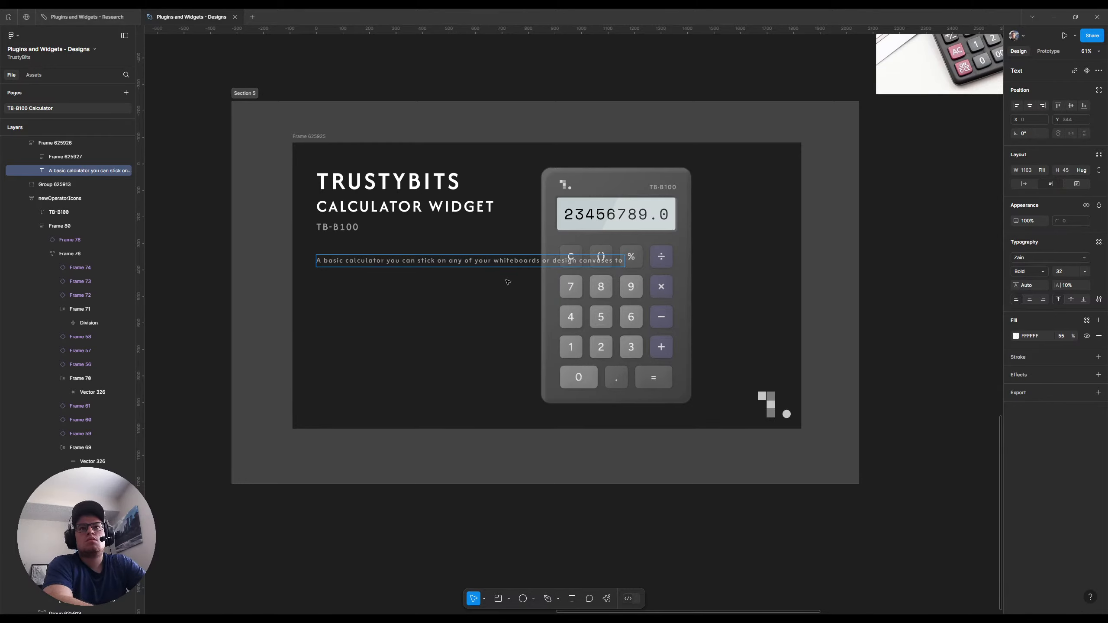
pyautogui.press('BackSpace')
pyautogui.press('BackSpace')
pyautogui.write('for')
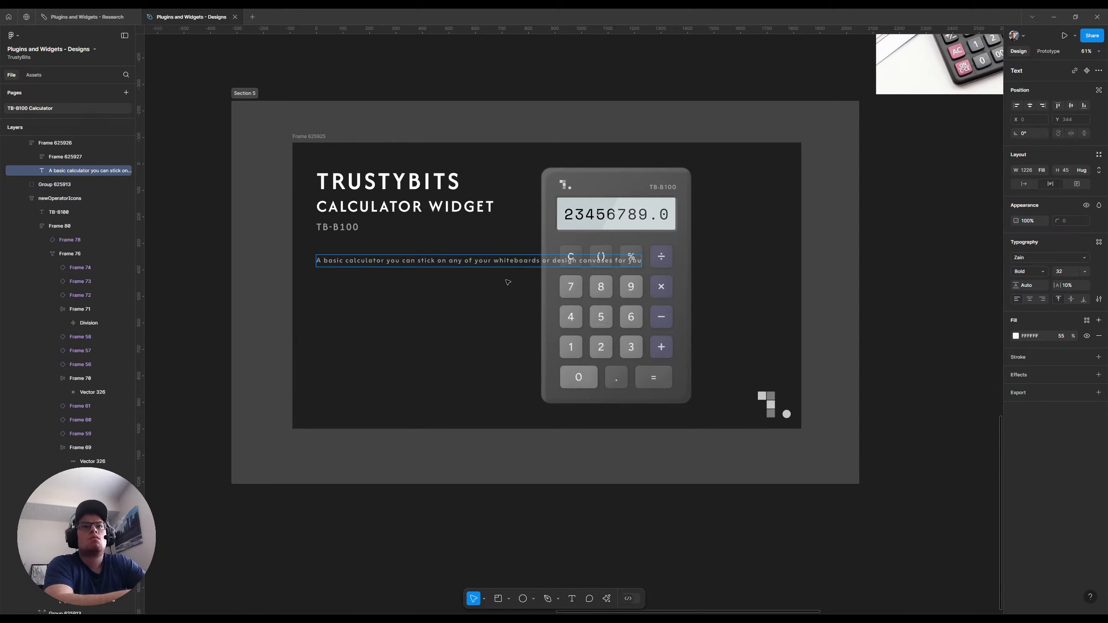
pyautogui.write(' any basi')
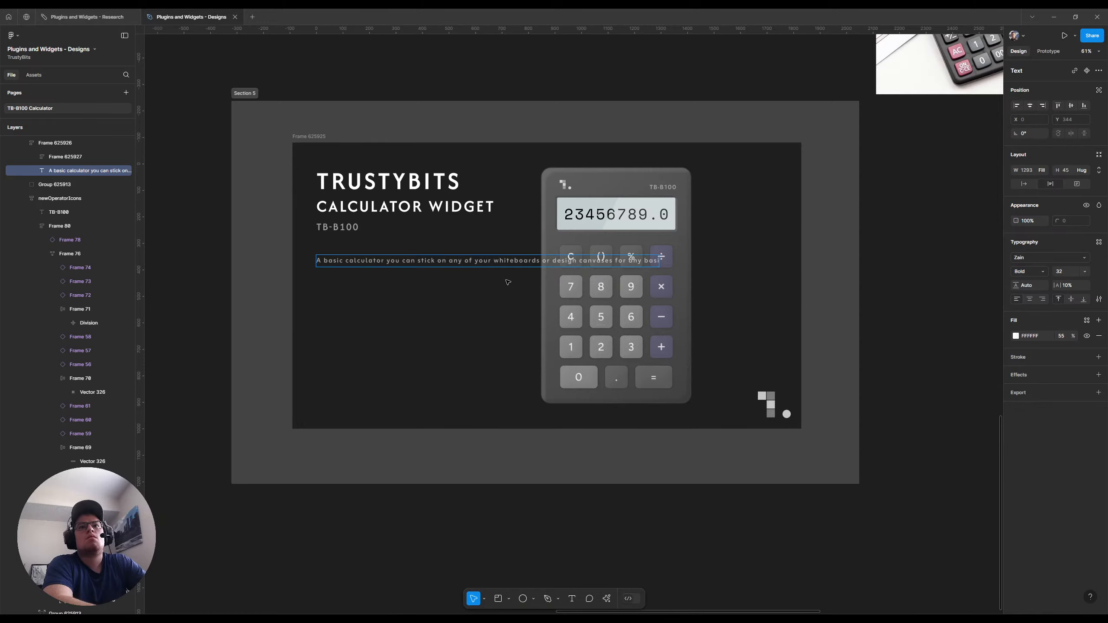
pyautogui.write('c arithmetic needs!')
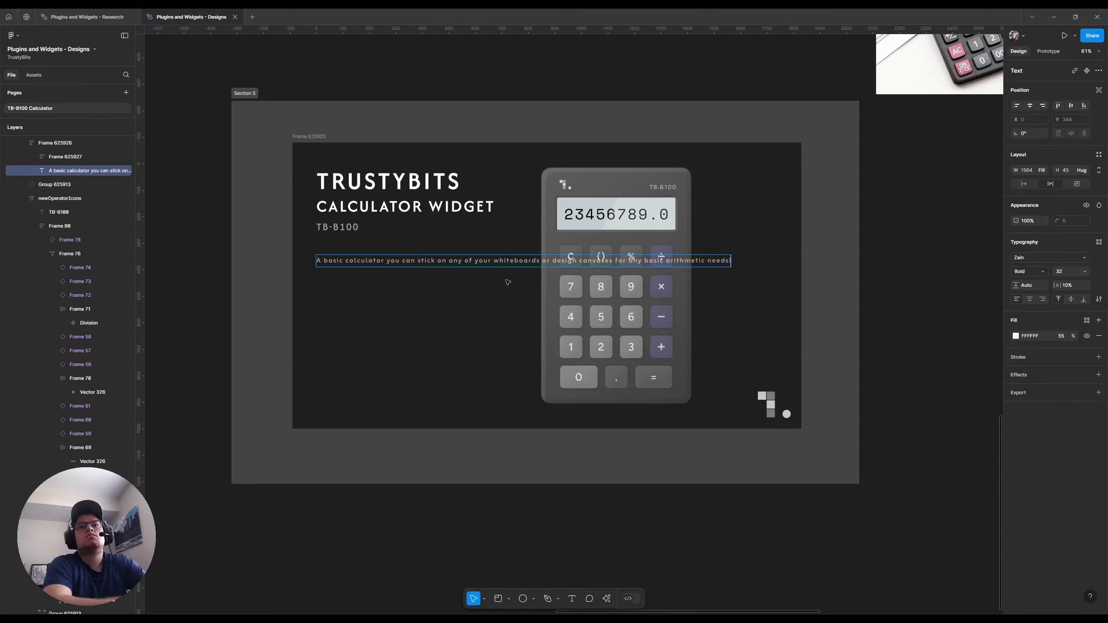
# Delete the first "basic" so the description begins "A calculator you can stick on"
pyautogui.doubleClick(333, 262)
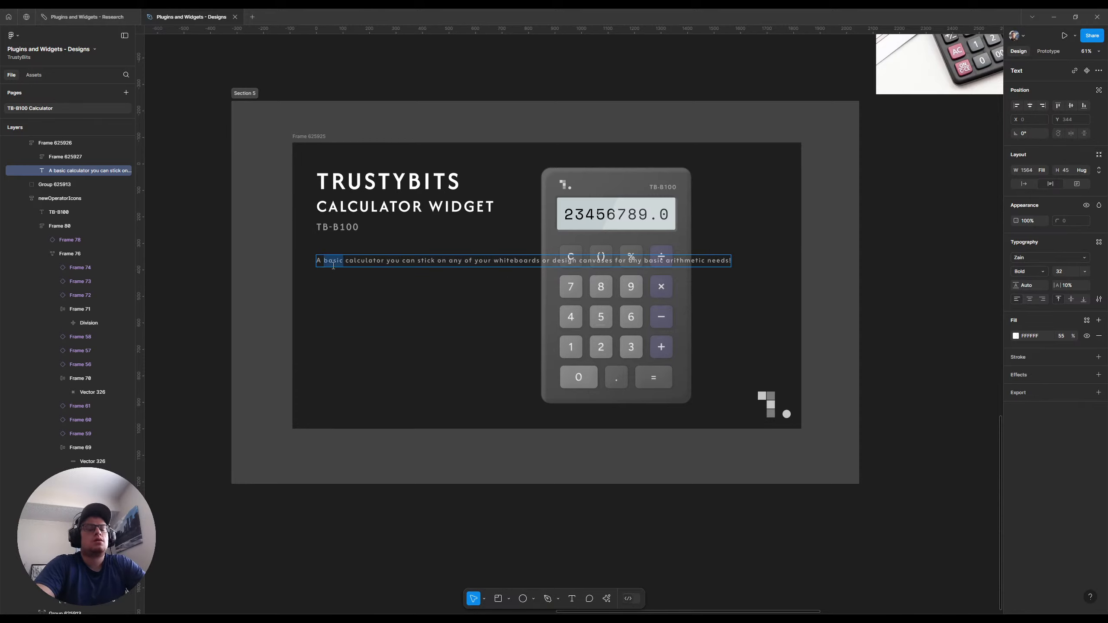
pyautogui.press('BackSpace')
pyautogui.press('BackSpace')
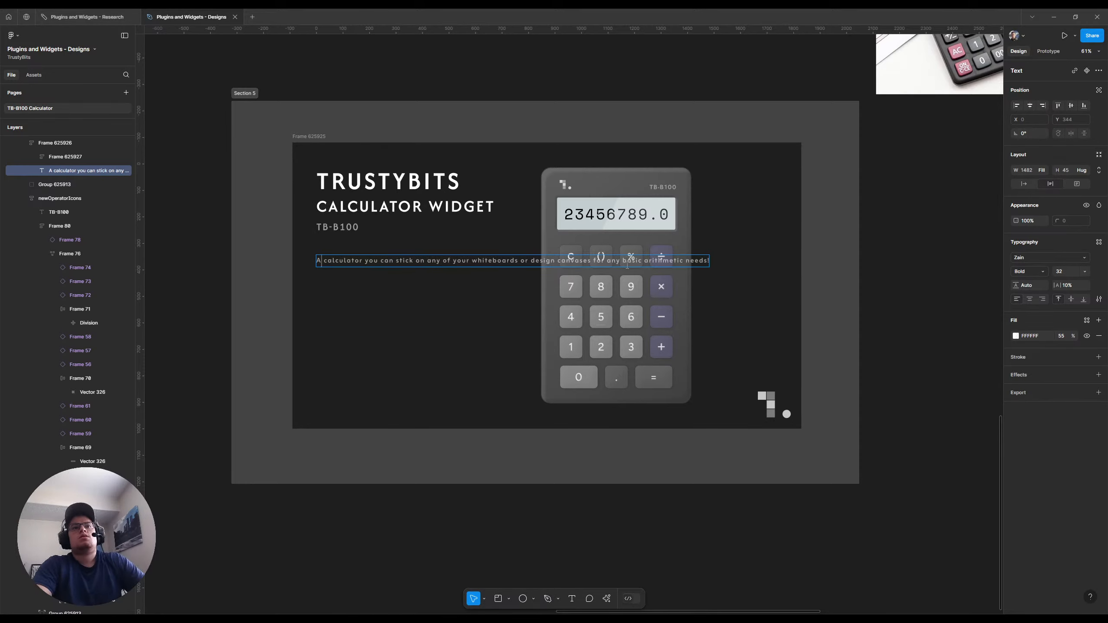
pyautogui.press('Escape')
# Try narrowing the description's text box to a width of 649, and return its width to filling the container
pyautogui.moveTo(710, 261); pyautogui.dragTo(480, 269)
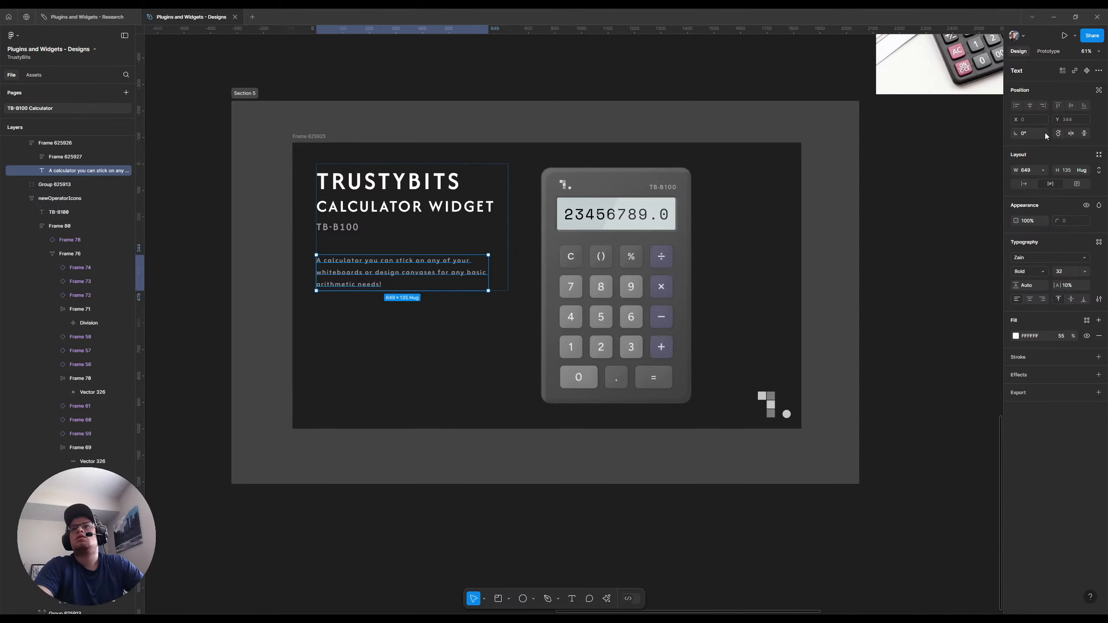
pyautogui.click(1043, 170)
pyautogui.click(1054, 180)
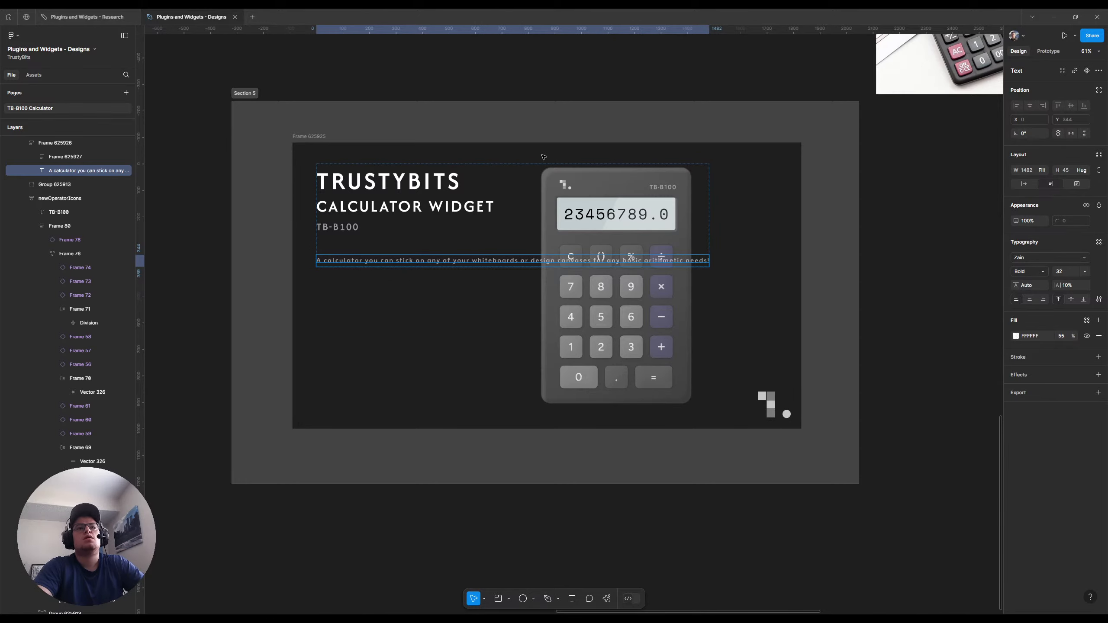
# Give the container holding the title and description a maximum width, trying 640 and settling on 800
pyautogui.hotkey('shift', 'Return')
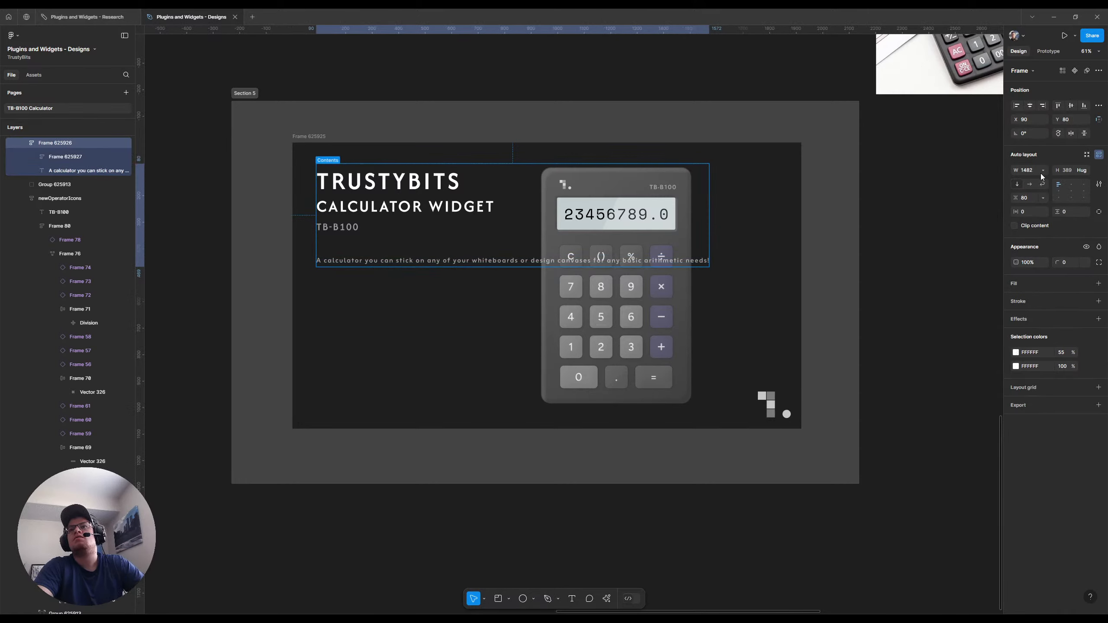
pyautogui.click(1041, 171)
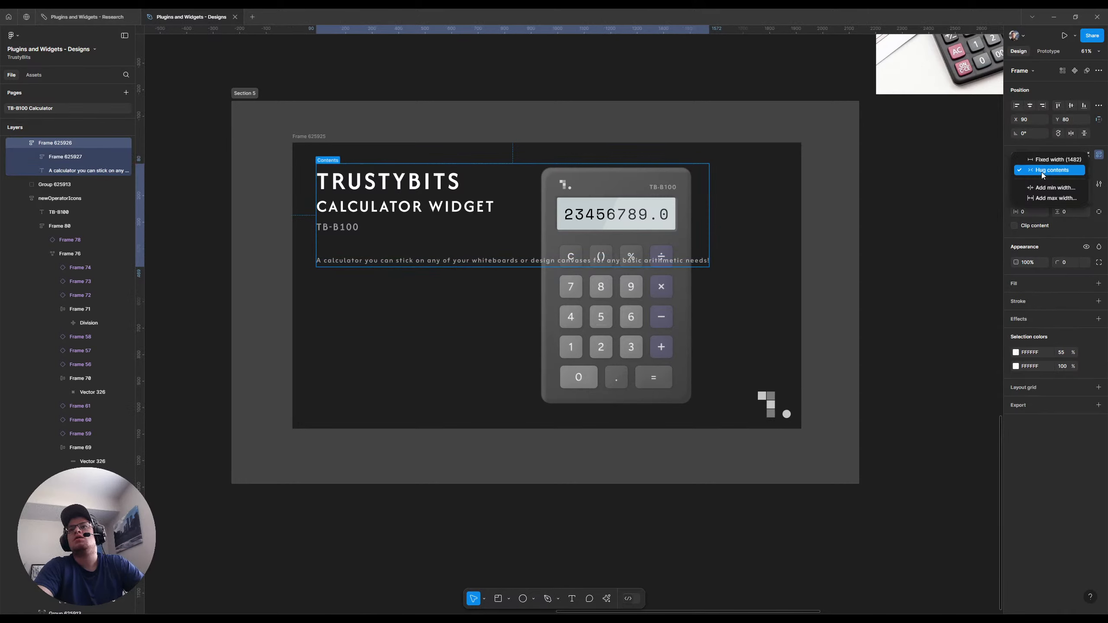
pyautogui.click(1051, 198)
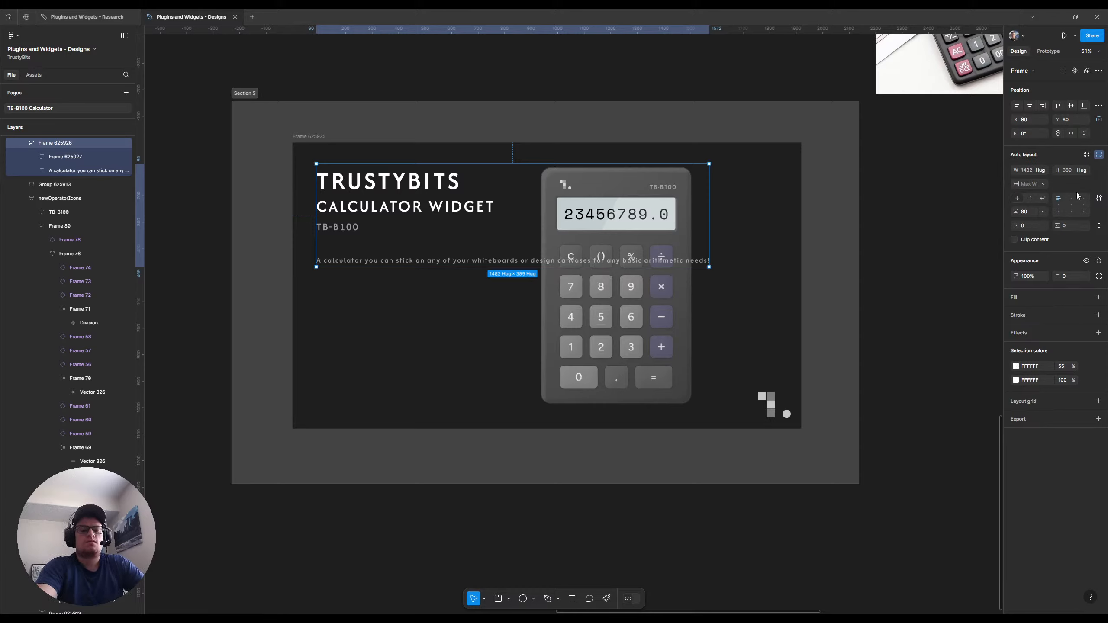
pyautogui.write('640')
pyautogui.press('Return')
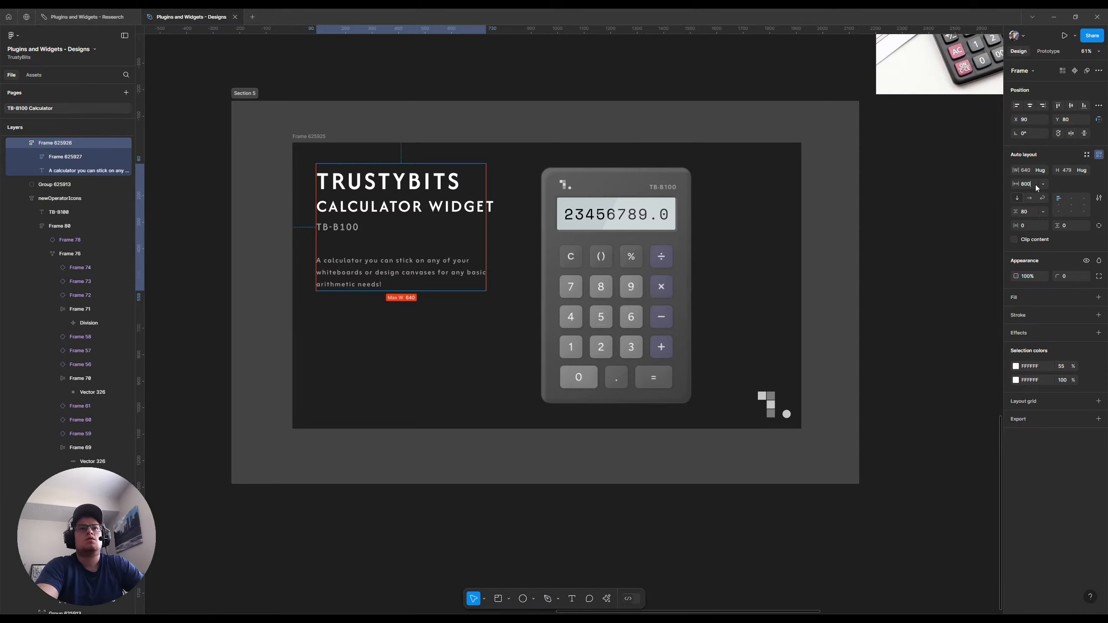
pyautogui.write('800')
pyautogui.press('Return')
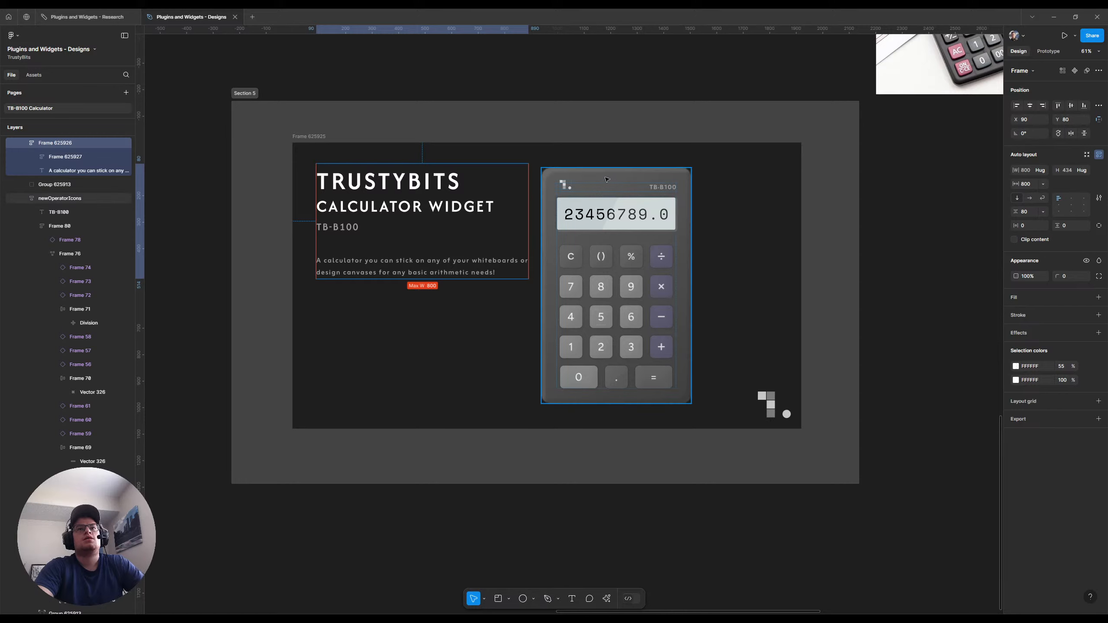
# Shift the calculator sideways to X 1041 and duplicate the description text within its container
pyautogui.moveTo(611, 179); pyautogui.dragTo(634, 177)
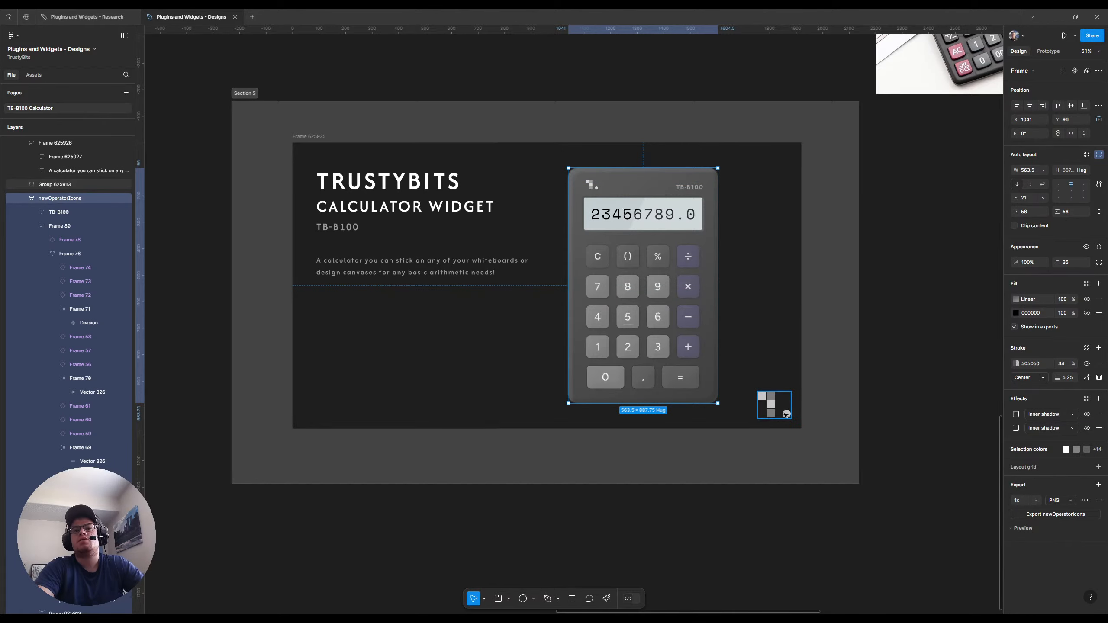
pyautogui.click(431, 273)
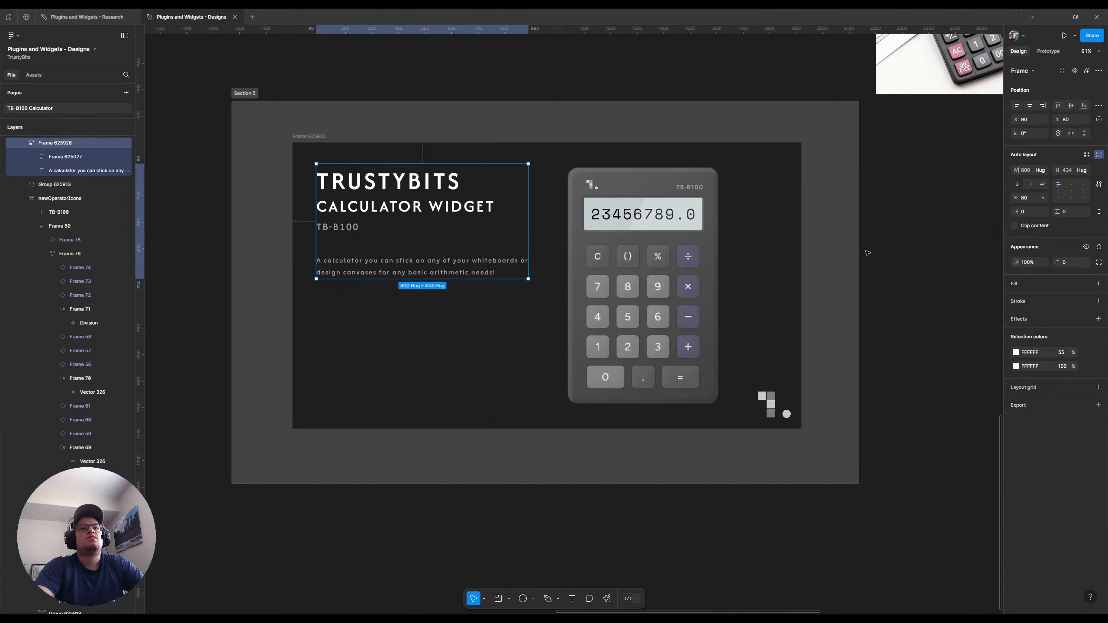
pyautogui.doubleClick(441, 273)
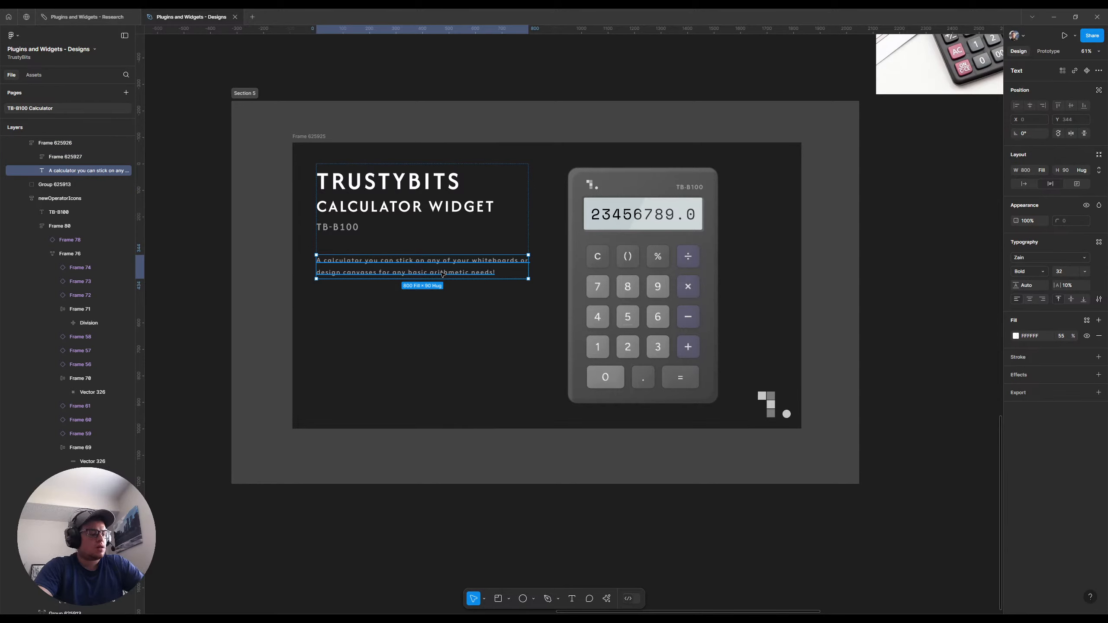
pyautogui.hotkey('ctrl', 'd')
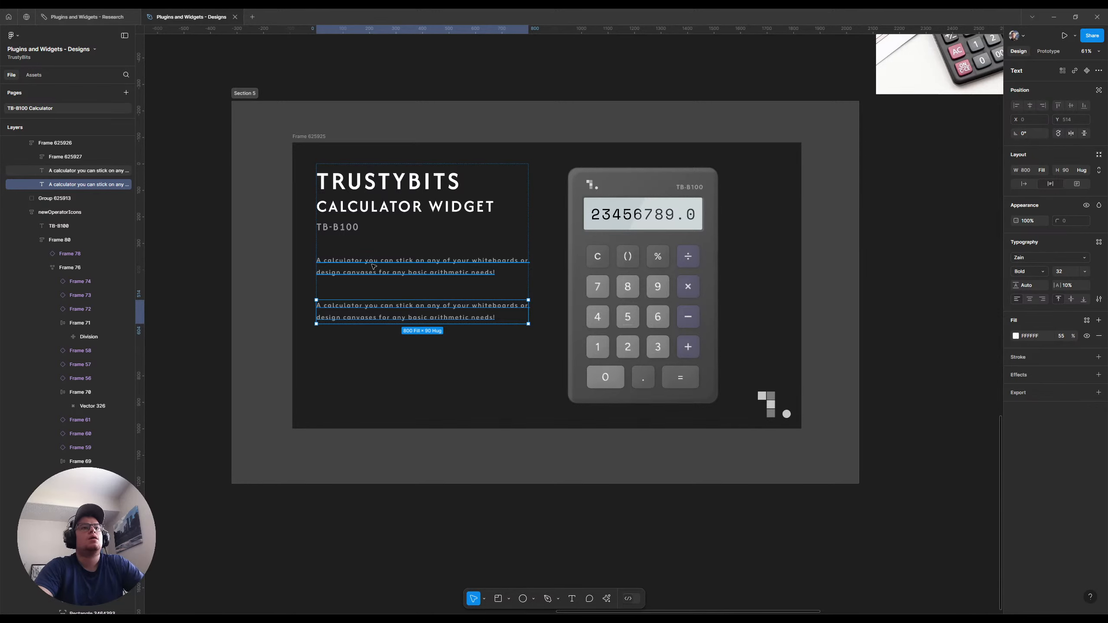
# Wrap the title group and the first description together in their own auto layout frame, leaving the duplicate description outside it
pyautogui.press('Escape')
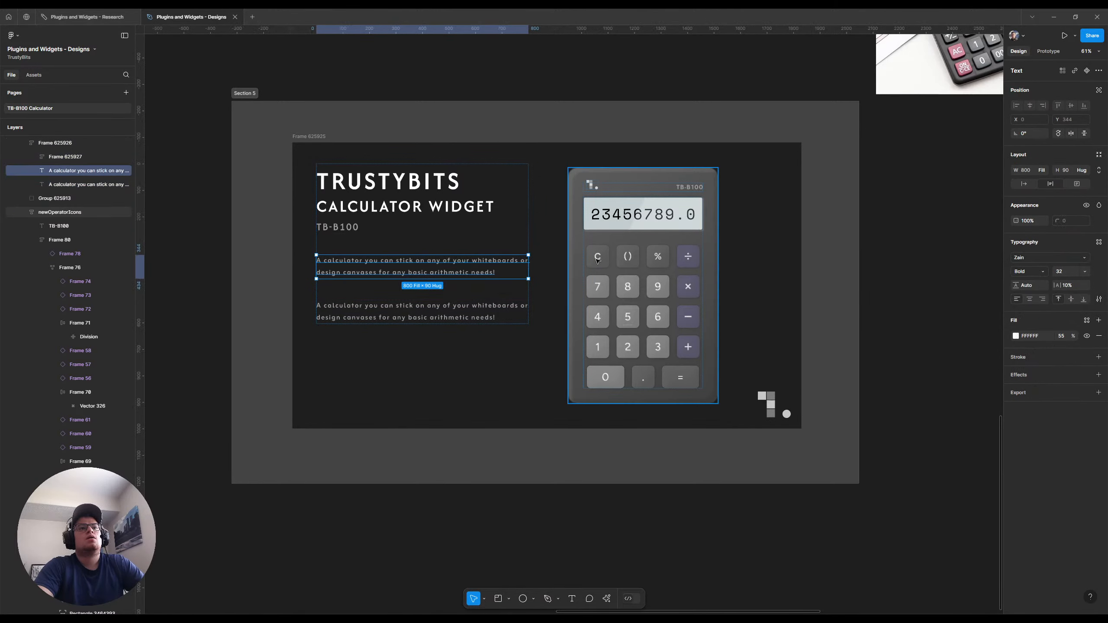
pyautogui.press('Return')
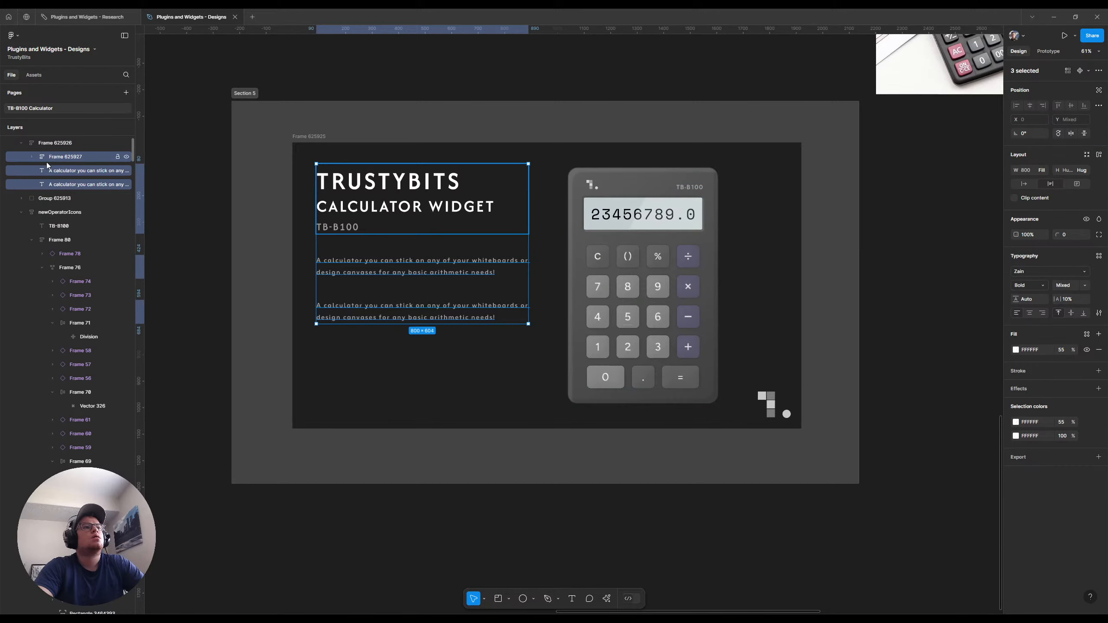
pyautogui.scroll(1, 58, 177)
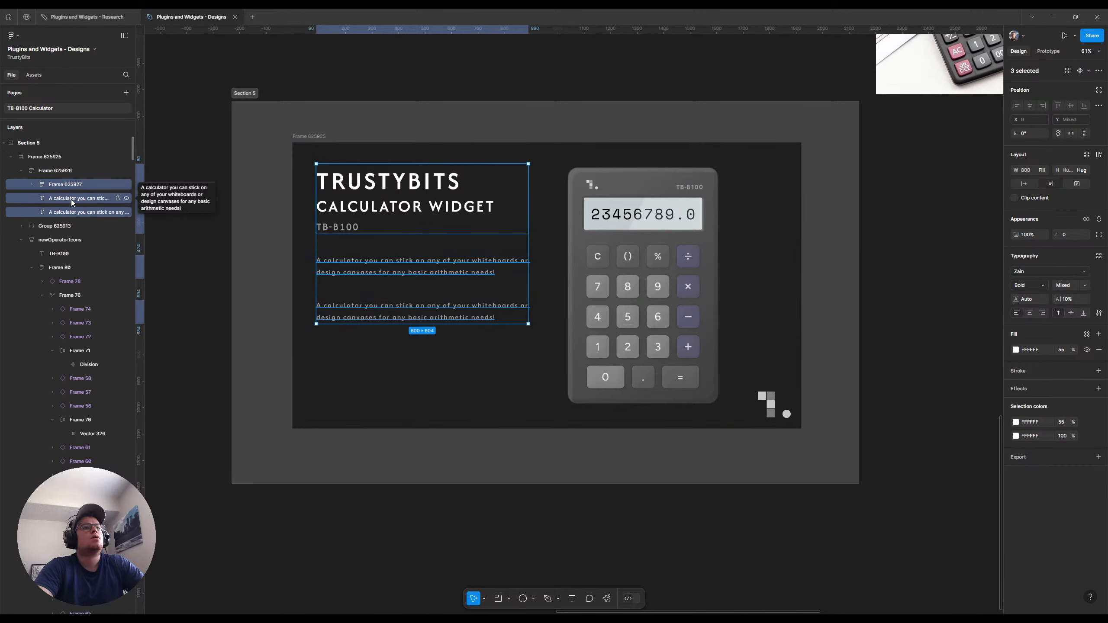
pyautogui.click(71, 199)
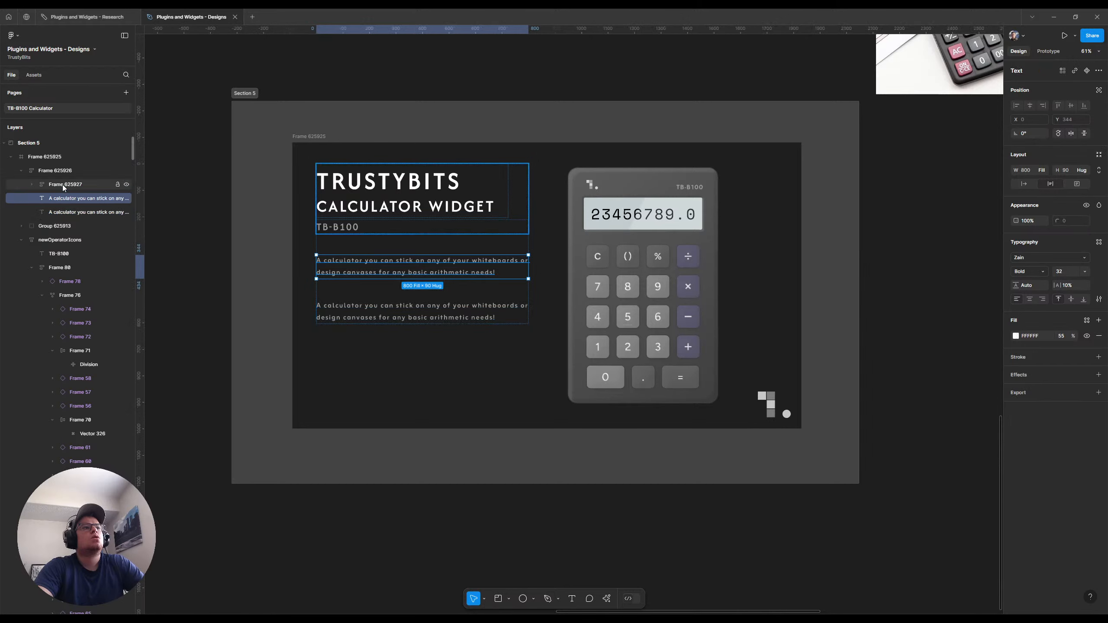
pyautogui.keyDown('shift'); pyautogui.click(62, 185); pyautogui.keyUp('shift')
pyautogui.hotkey('shift', 'a')
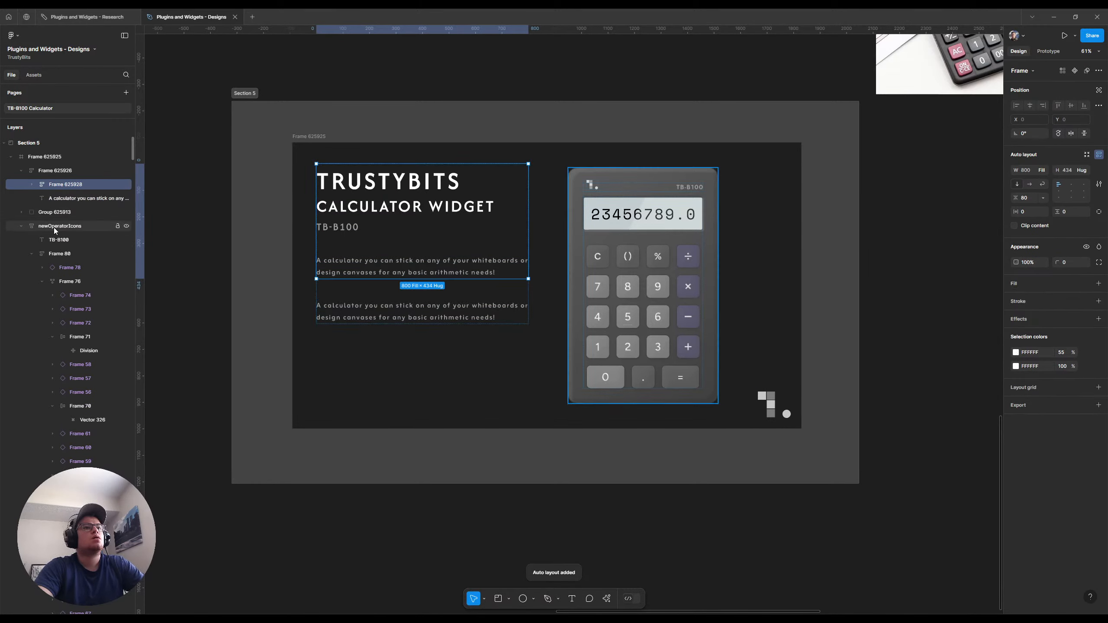
pyautogui.hotkey('shift', 'Return')
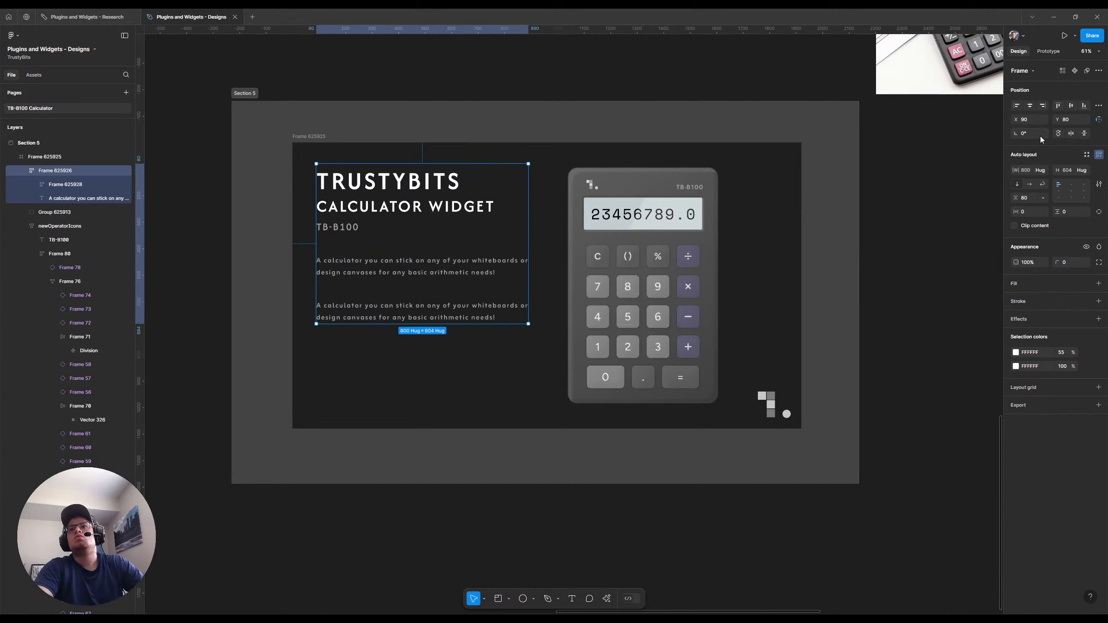
pyautogui.click(1085, 170)
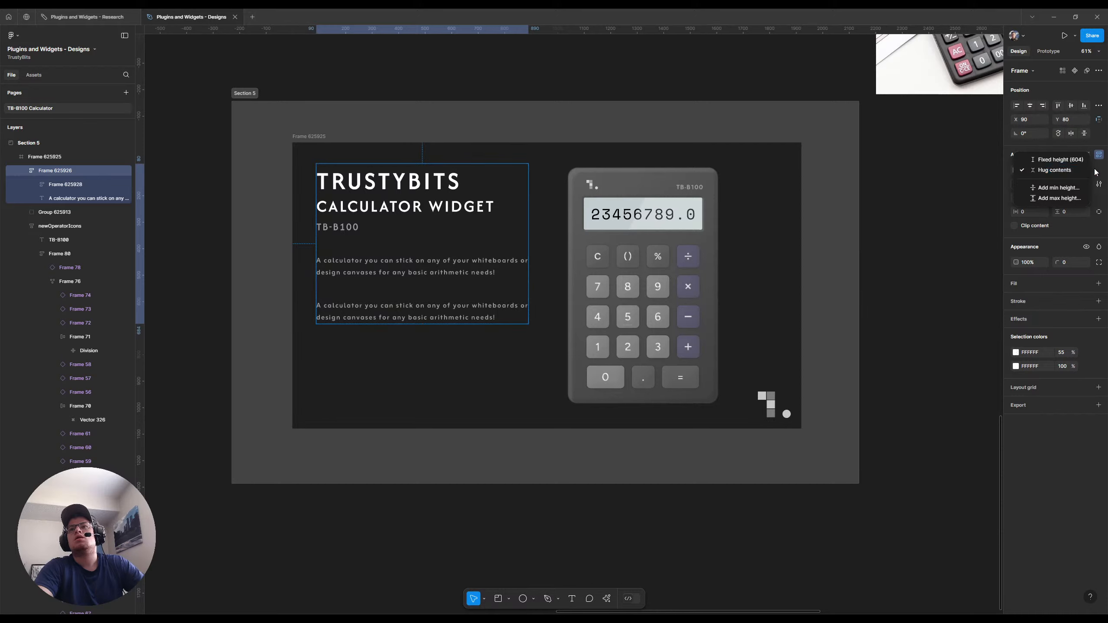
pyautogui.click(1086, 171)
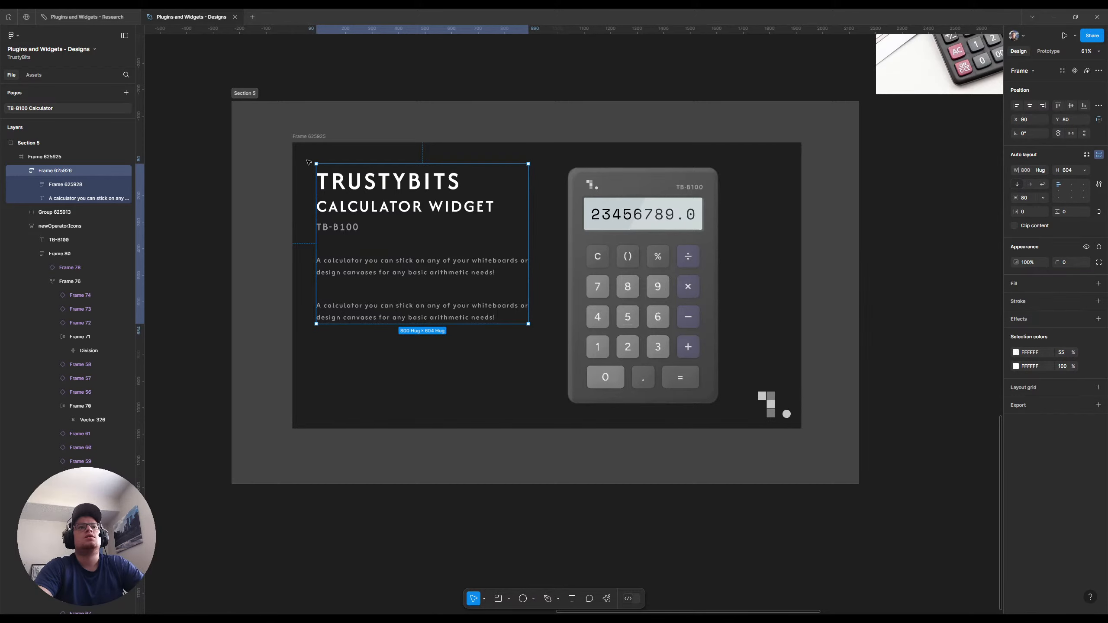
# Add auto layout to the whole thumbnail frame and set its size to 1920 × 1080
pyautogui.click(310, 138)
pyautogui.hotkey('shift', 'a')
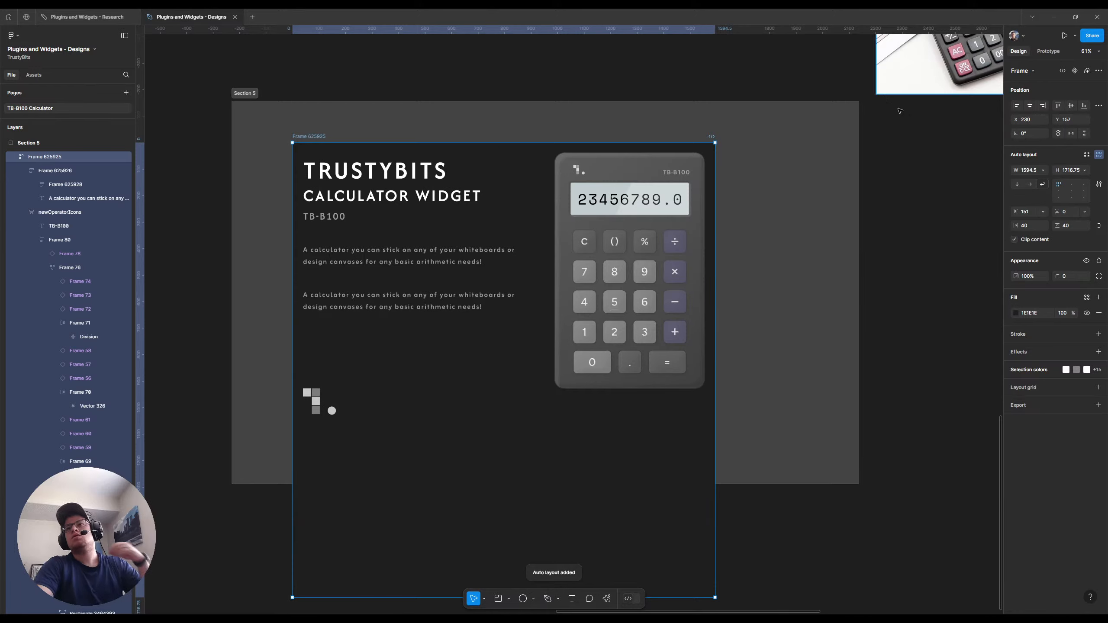
pyautogui.click(1025, 171)
pyautogui.write('192')
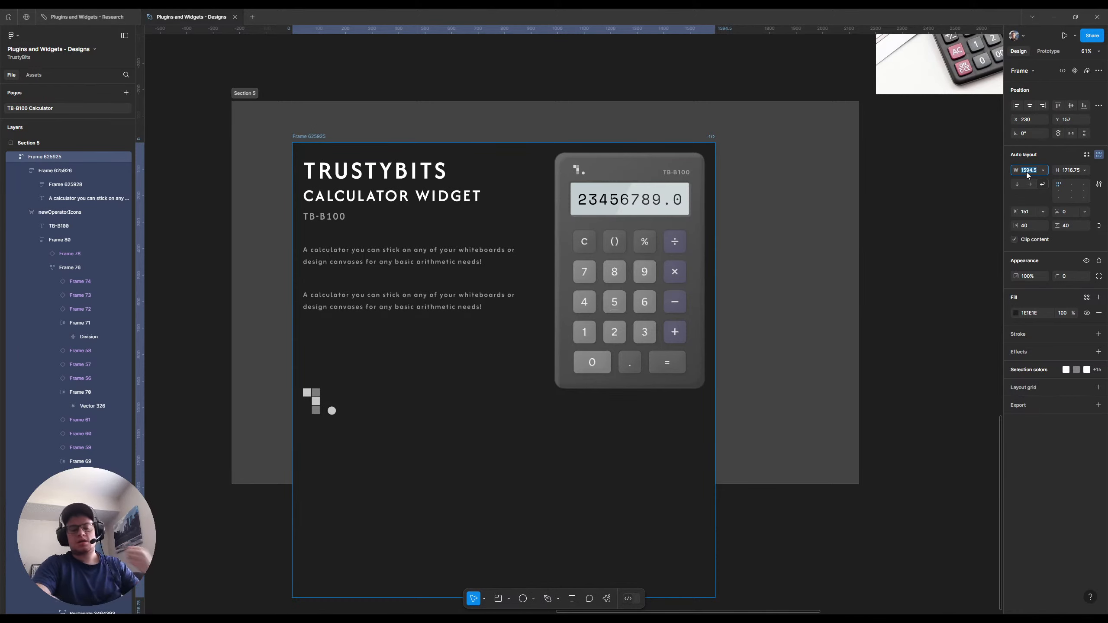
pyautogui.write('0')
pyautogui.press('Tab')
pyautogui.write('1')
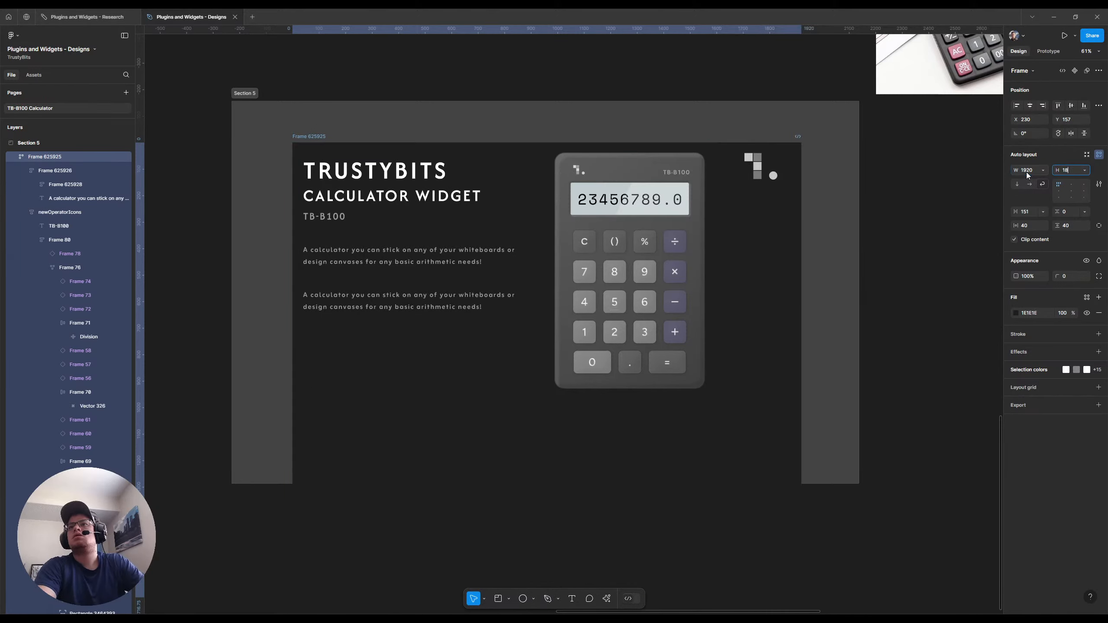
pyautogui.write('080')
pyautogui.press('Return')
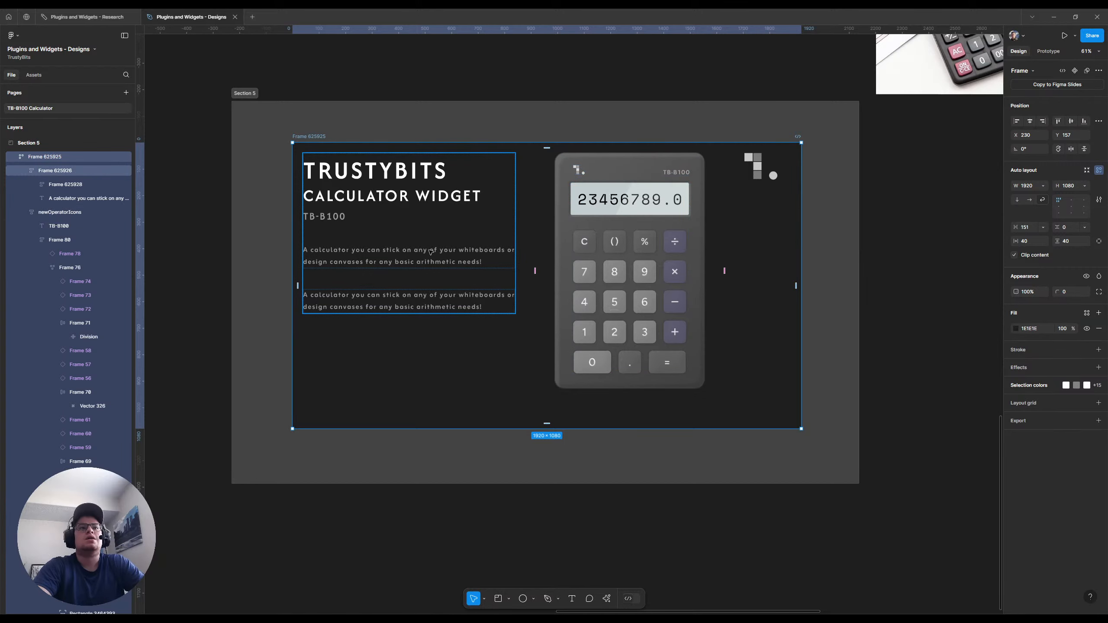
pyautogui.click(428, 271)
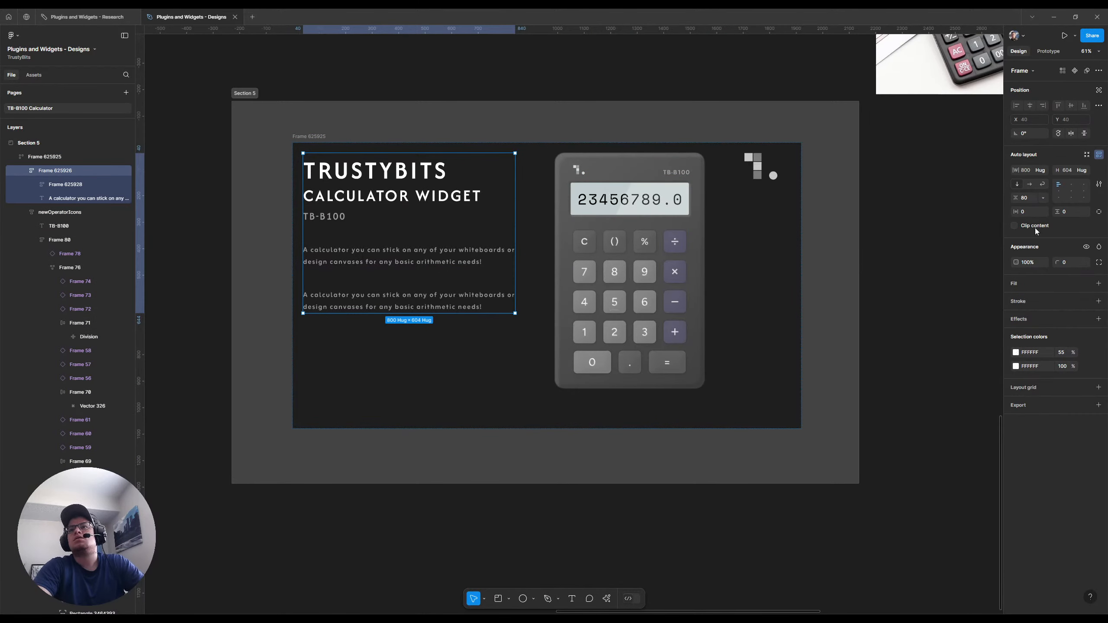
pyautogui.click(1043, 170)
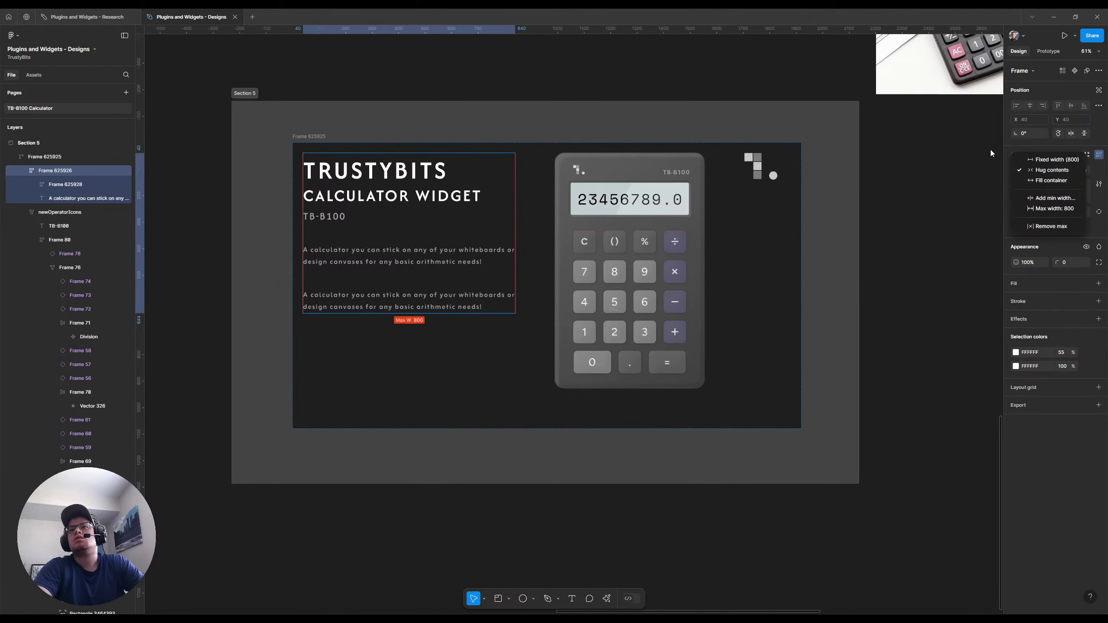
pyautogui.click(1020, 148)
pyautogui.click(1082, 171)
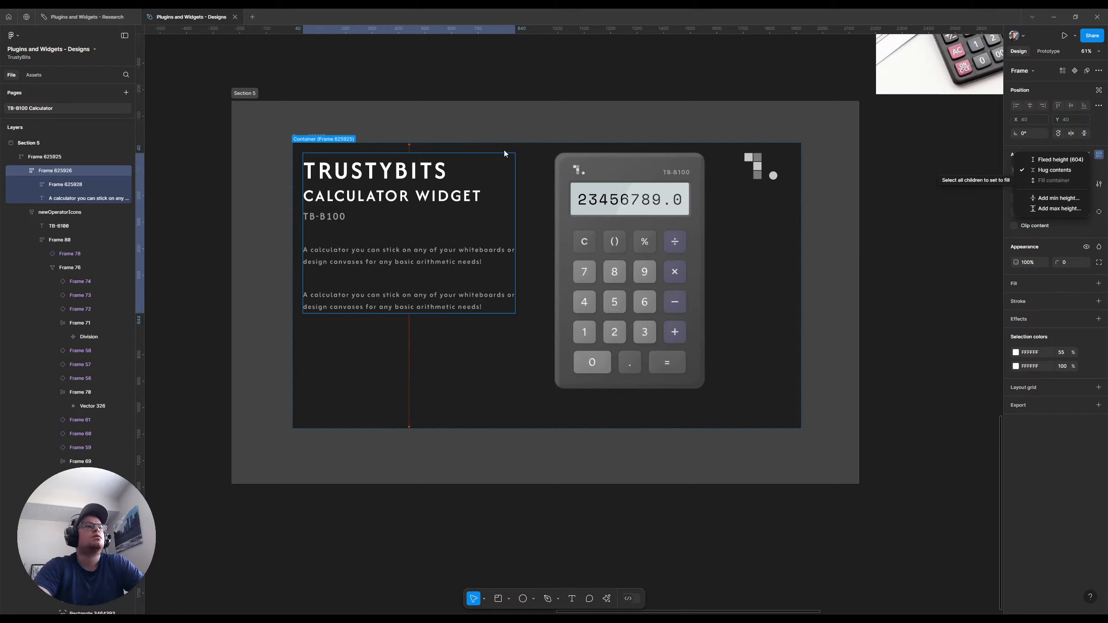
pyautogui.press('Escape')
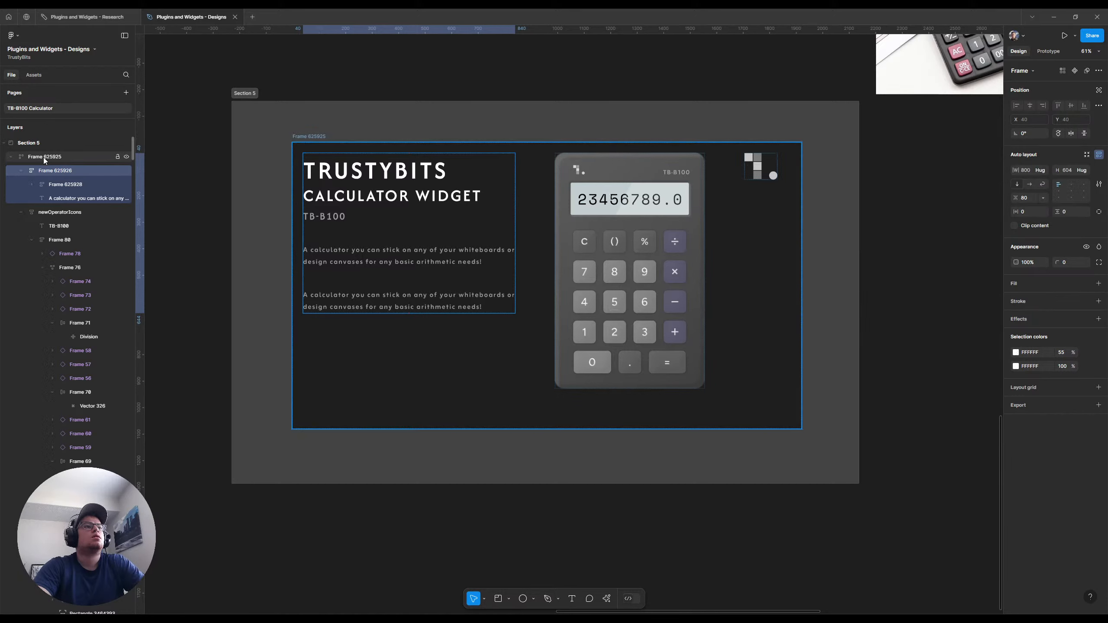
# Set the thumbnail frame's auto layout to horizontal without wrapping and make the text container's height fill the frame
pyautogui.click(44, 158)
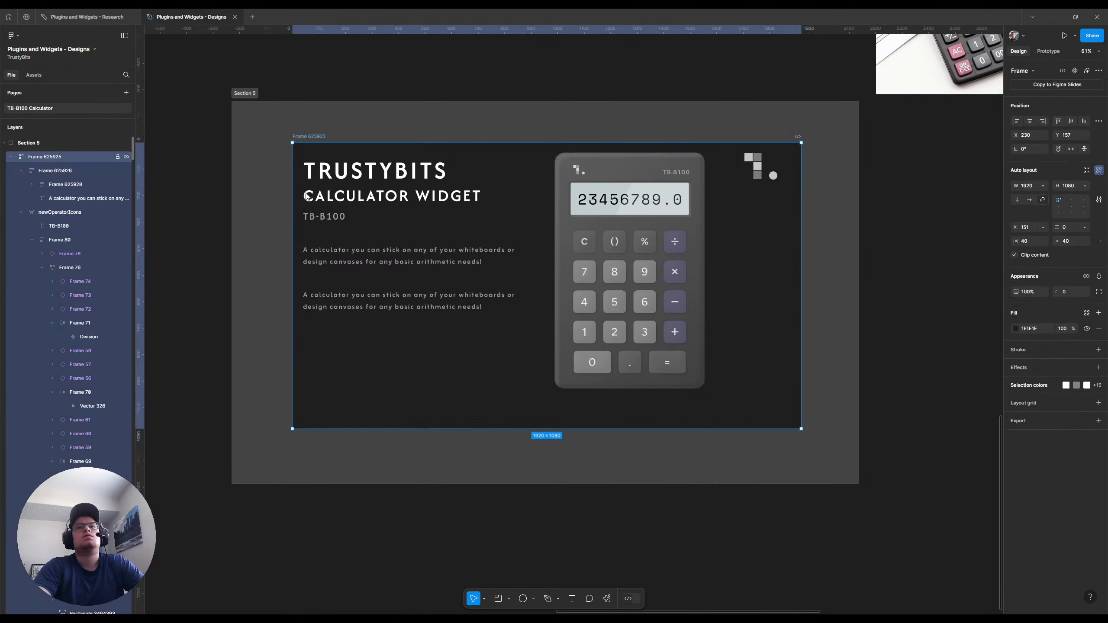
pyautogui.click(1028, 201)
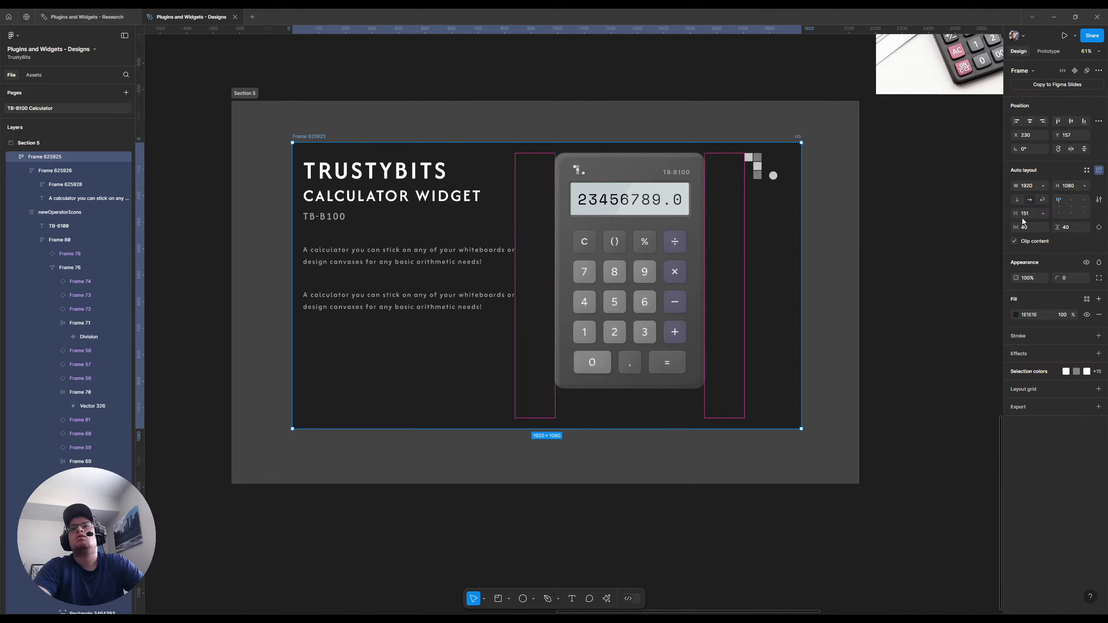
pyautogui.click(421, 185)
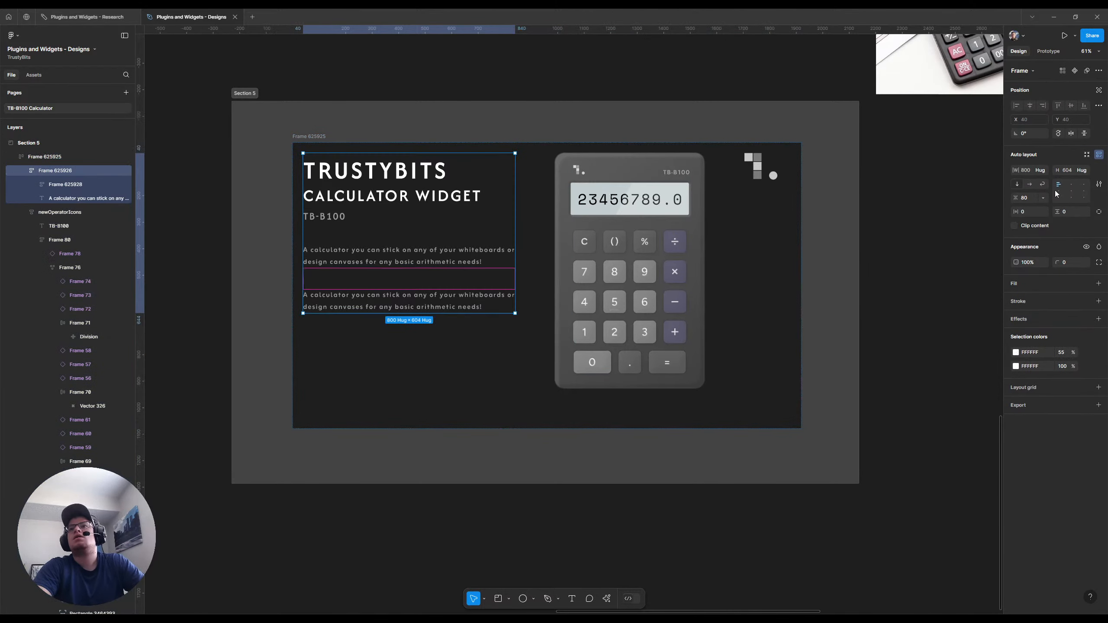
pyautogui.click(1084, 171)
pyautogui.click(1053, 180)
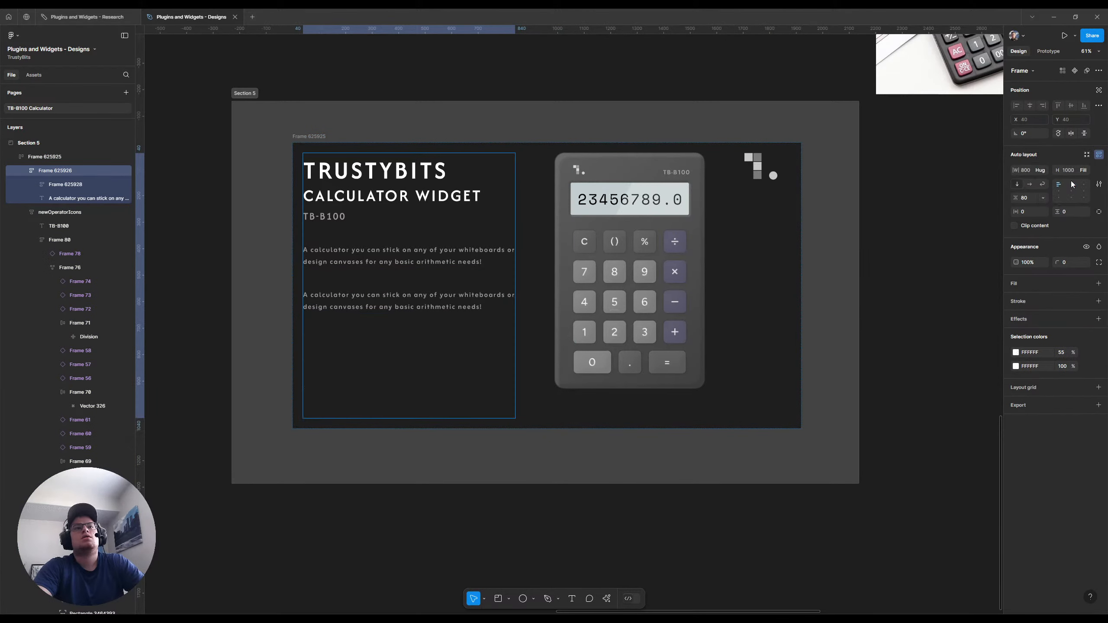
# Set the text container's vertical gap to Auto so its title block and duplicate description spread apart
pyautogui.click(1042, 198)
pyautogui.click(1031, 225)
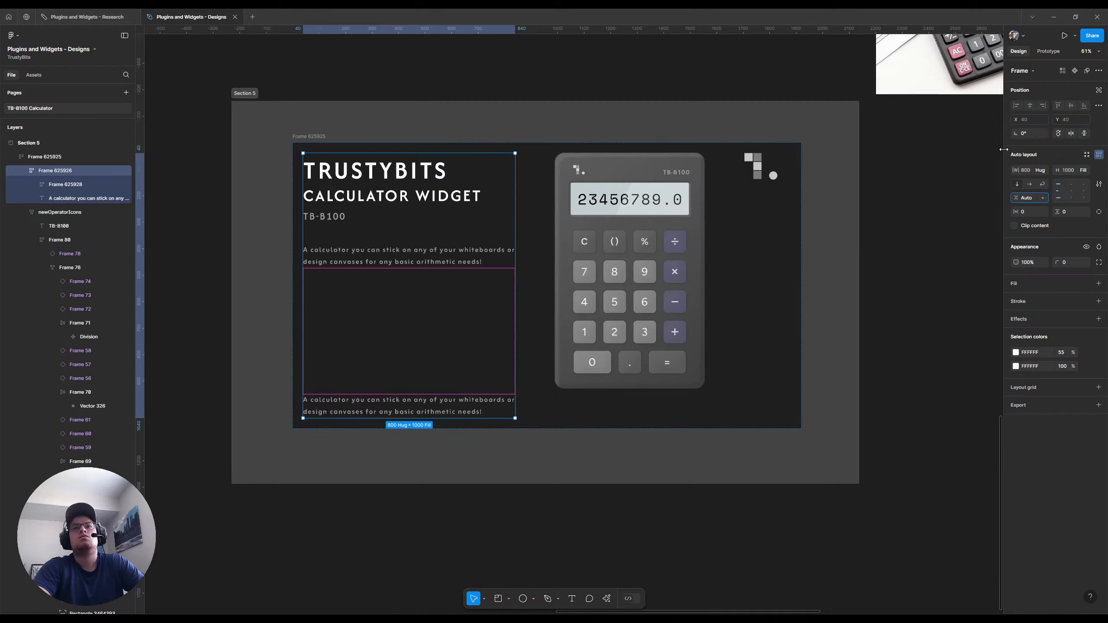
pyautogui.click(1042, 198)
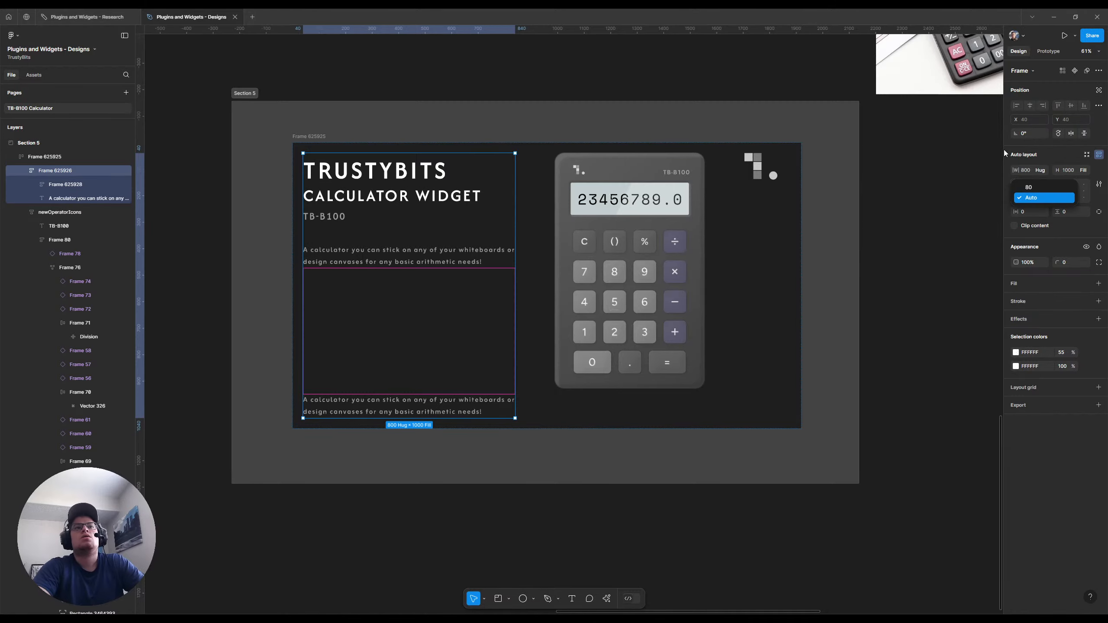
pyautogui.click(1078, 232)
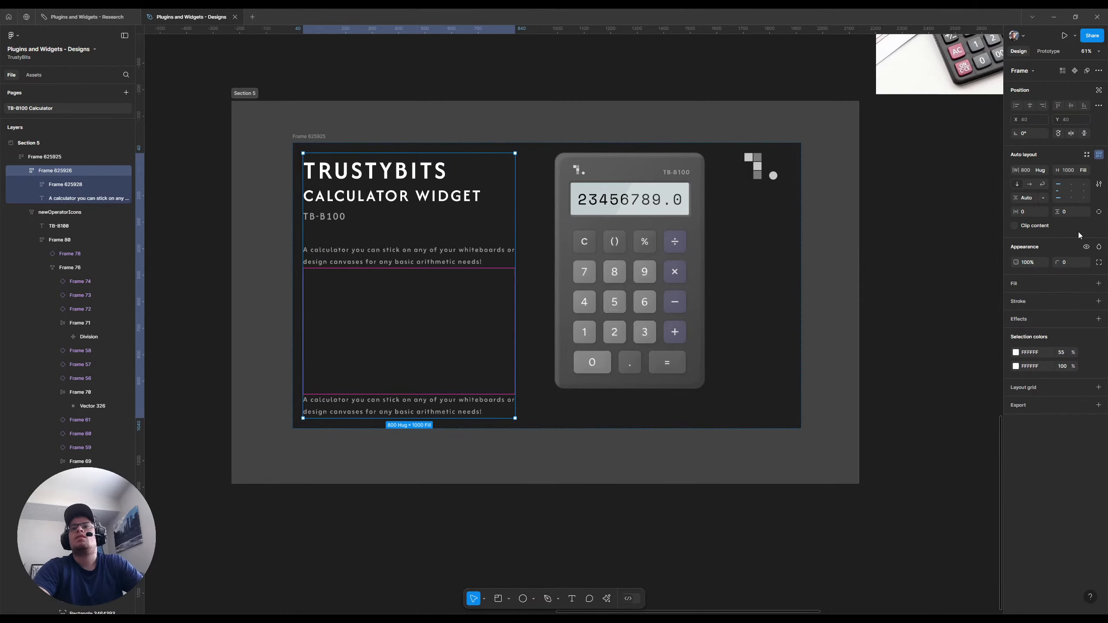
# Set the thumbnail frame's horizontal and vertical padding to 80 each
pyautogui.press('Escape')
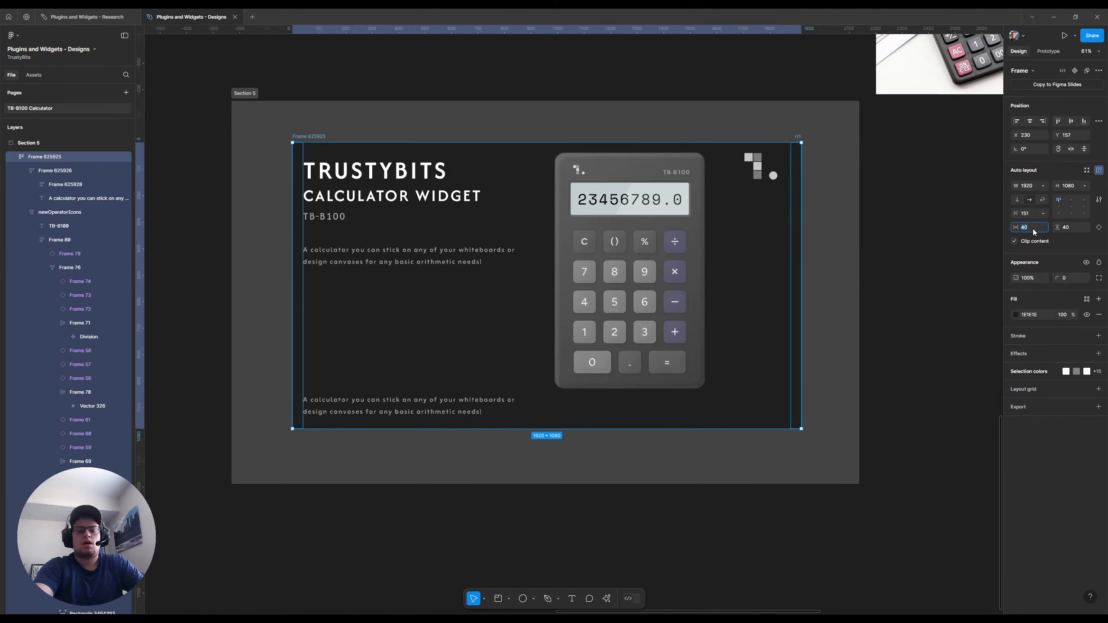
pyautogui.press('Tab')
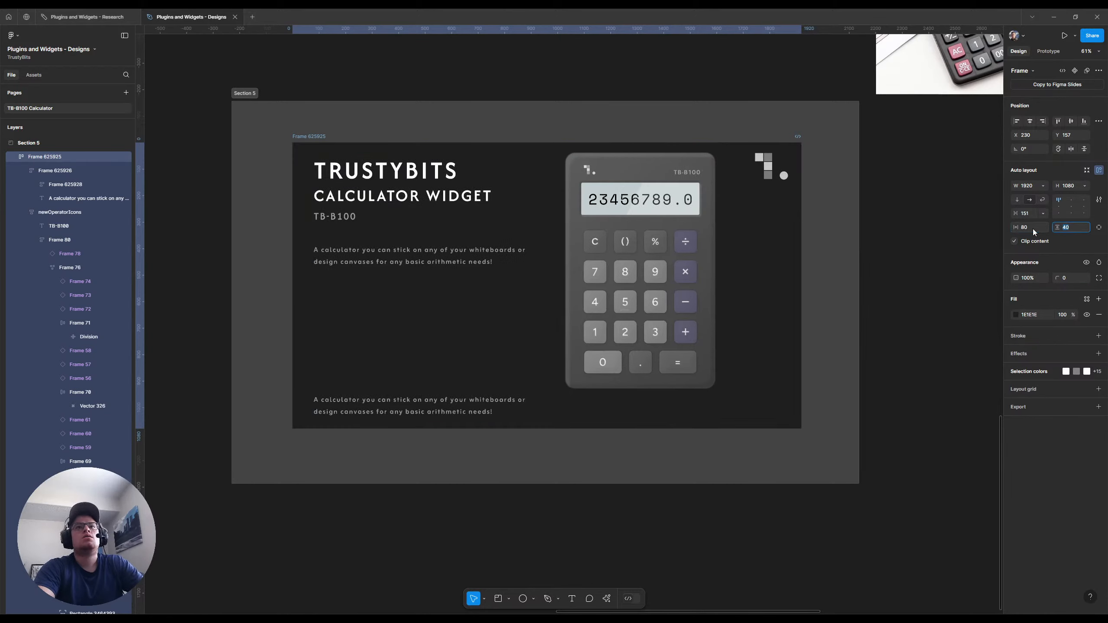
pyautogui.write('80')
pyautogui.press('Return')
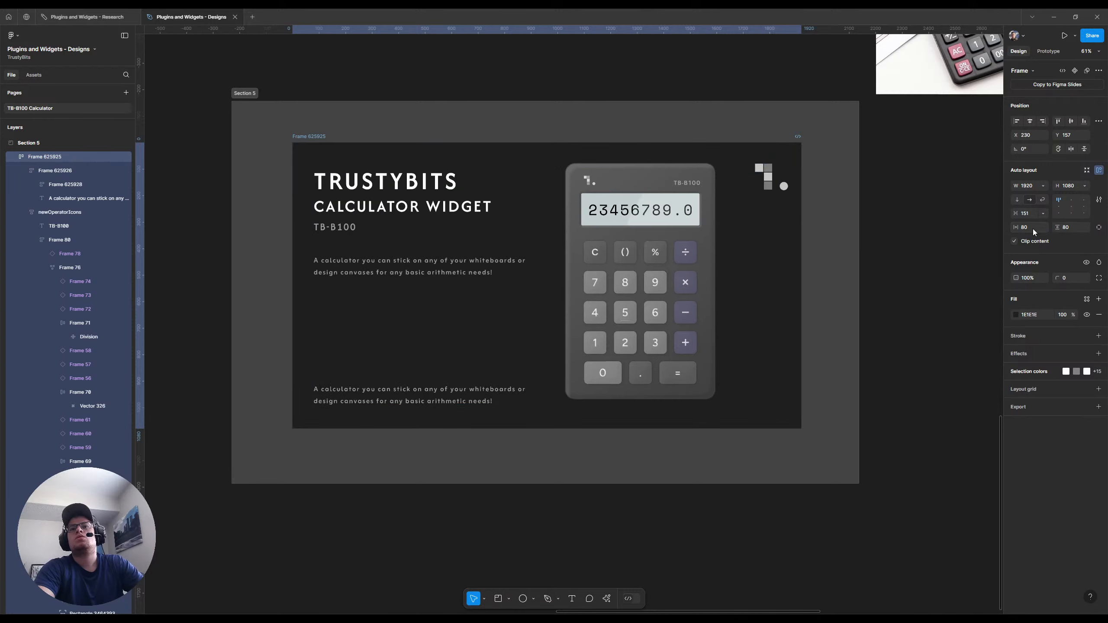
# Align the thumbnail frame's contents to the bottom right and wrap the calculator in its own fixed-width auto layout frame
pyautogui.click(1082, 214)
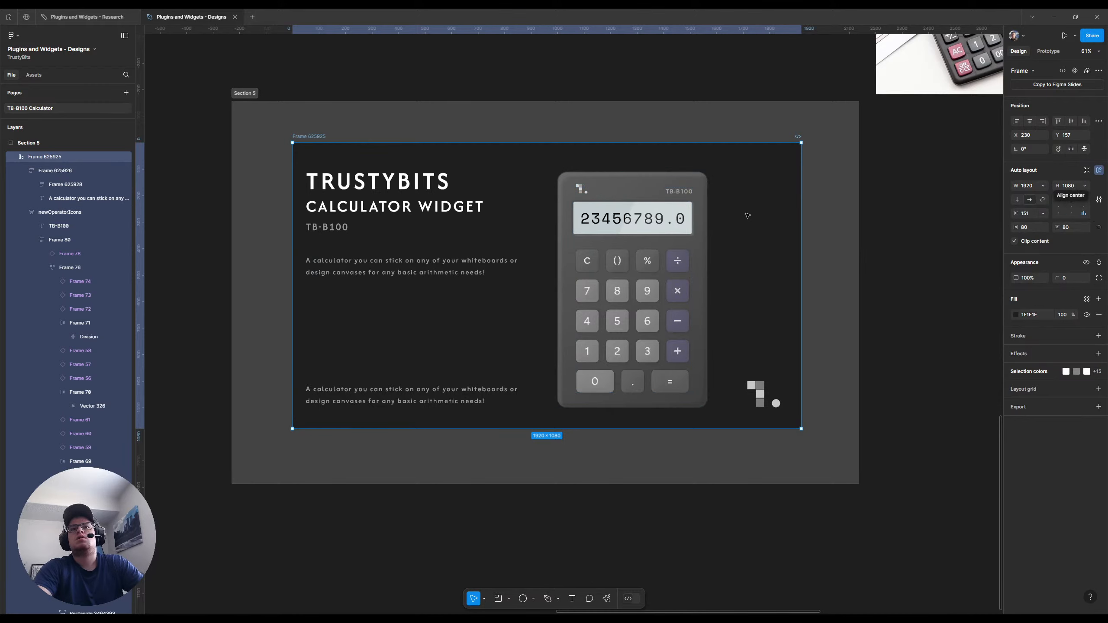
pyautogui.click(690, 215)
pyautogui.click(1017, 184)
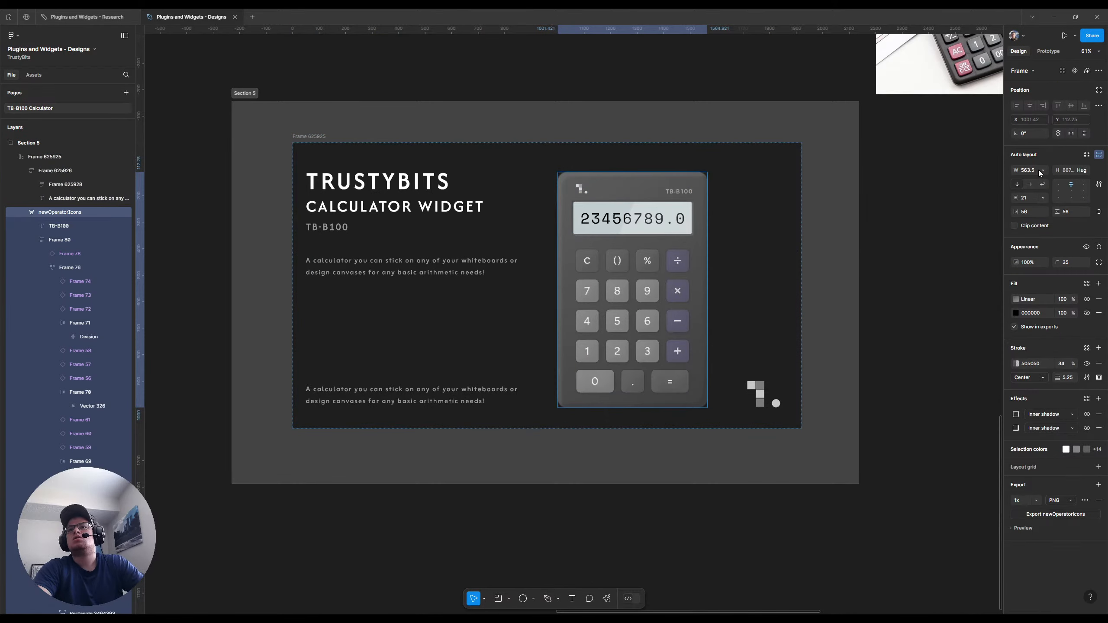
pyautogui.hotkey('shift', 'a')
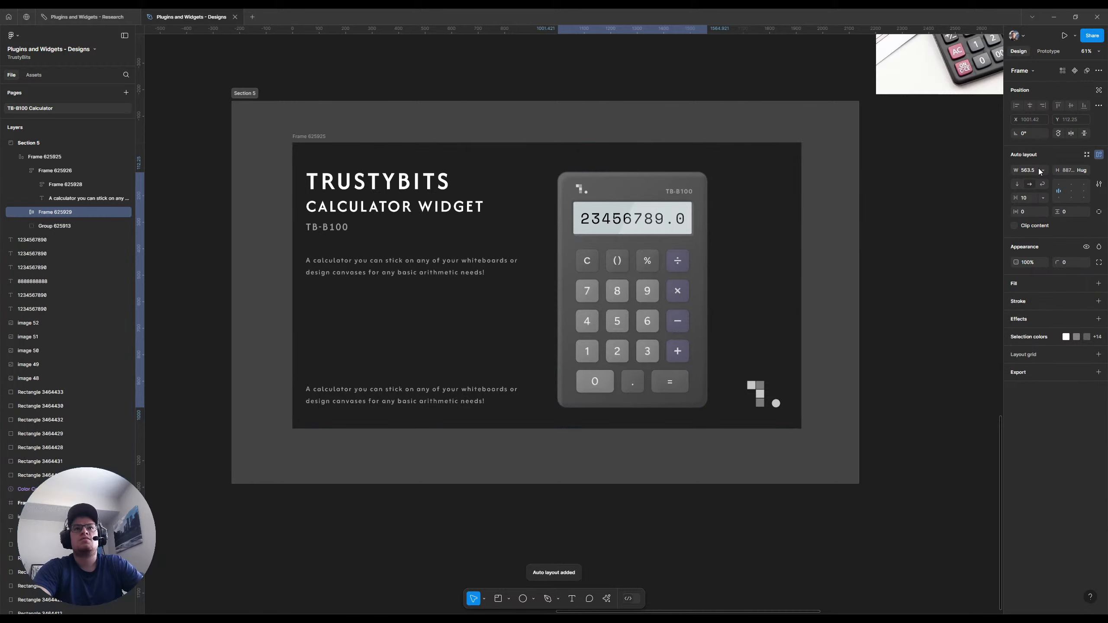
pyautogui.click(1015, 170)
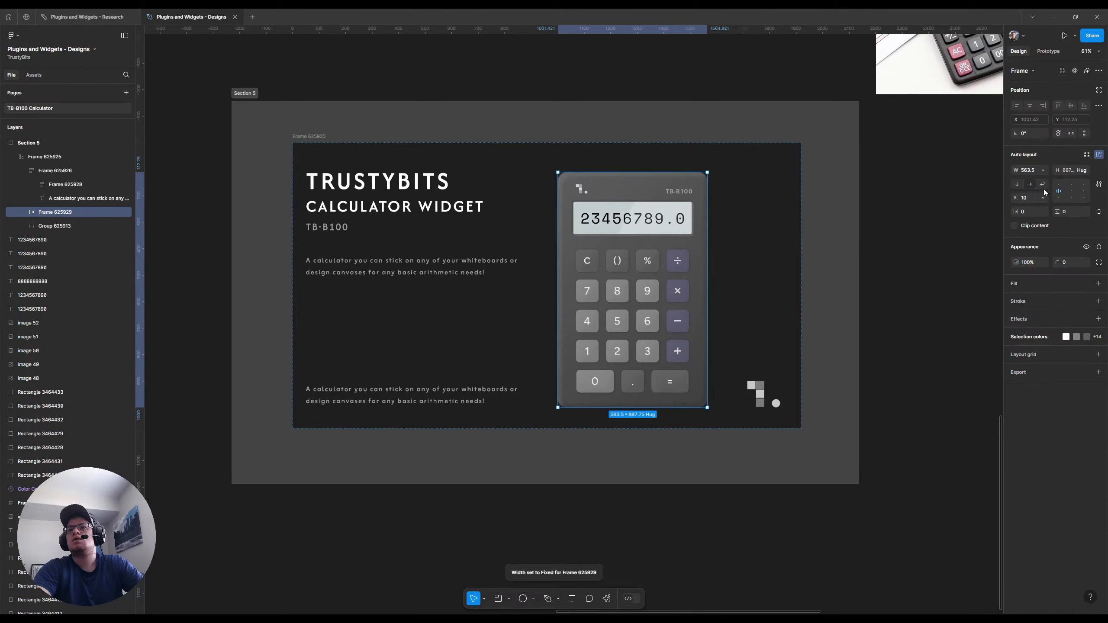
# Make the calculator's wrapper frame fill the thumbnail's available height and center the calculator inside it
pyautogui.click(1087, 170)
pyautogui.click(1068, 180)
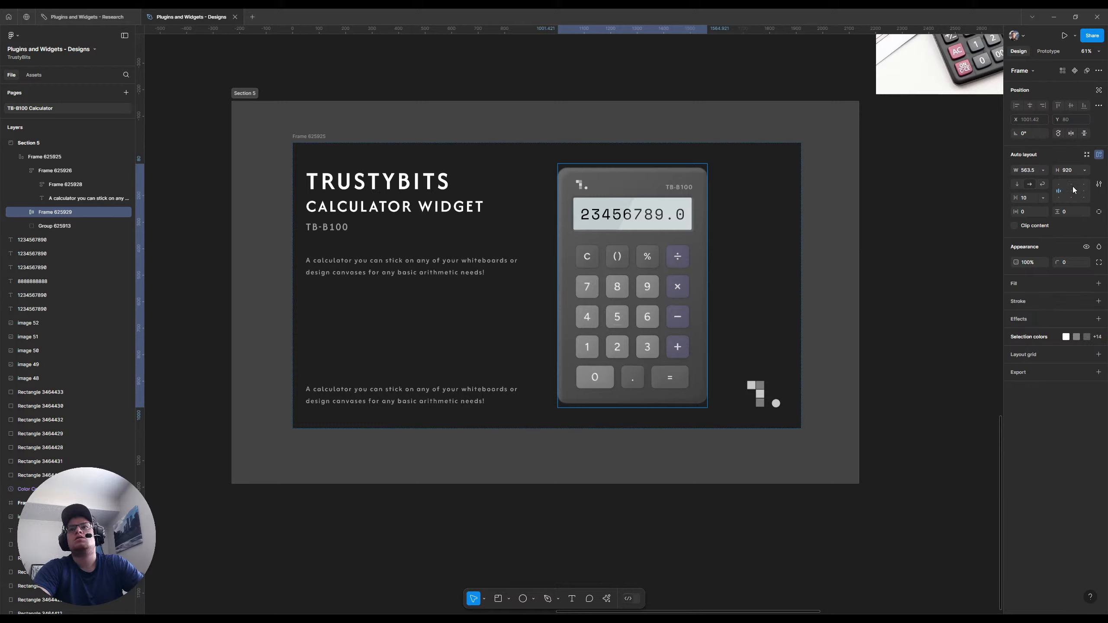
pyautogui.click(1073, 191)
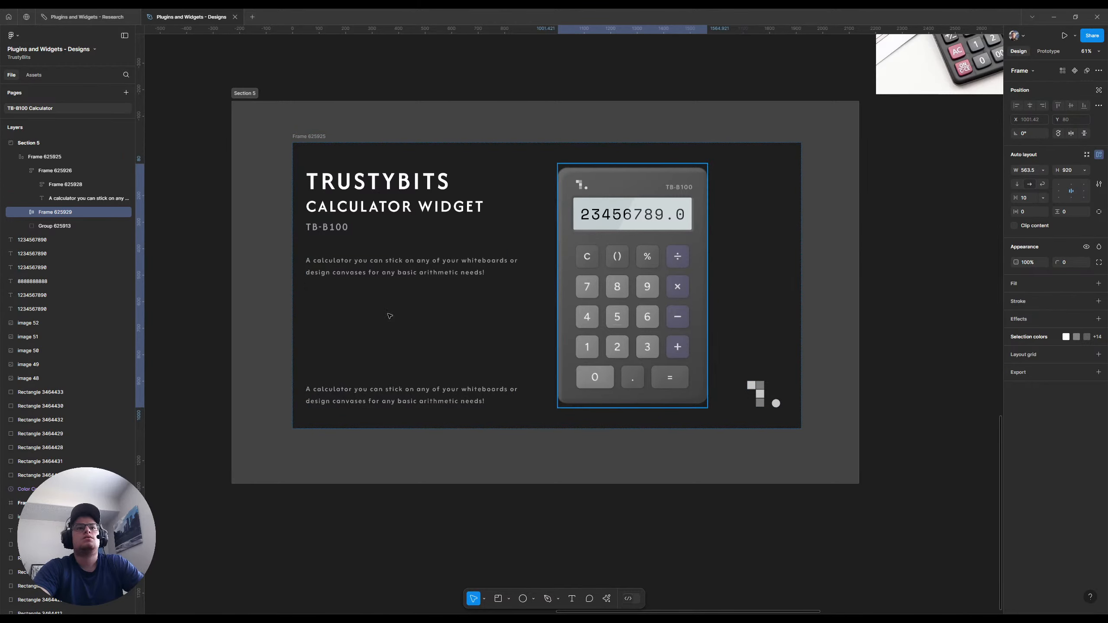
# Set the font size of the duplicate description at the thumbnail's lower edge to 24
pyautogui.click(369, 395)
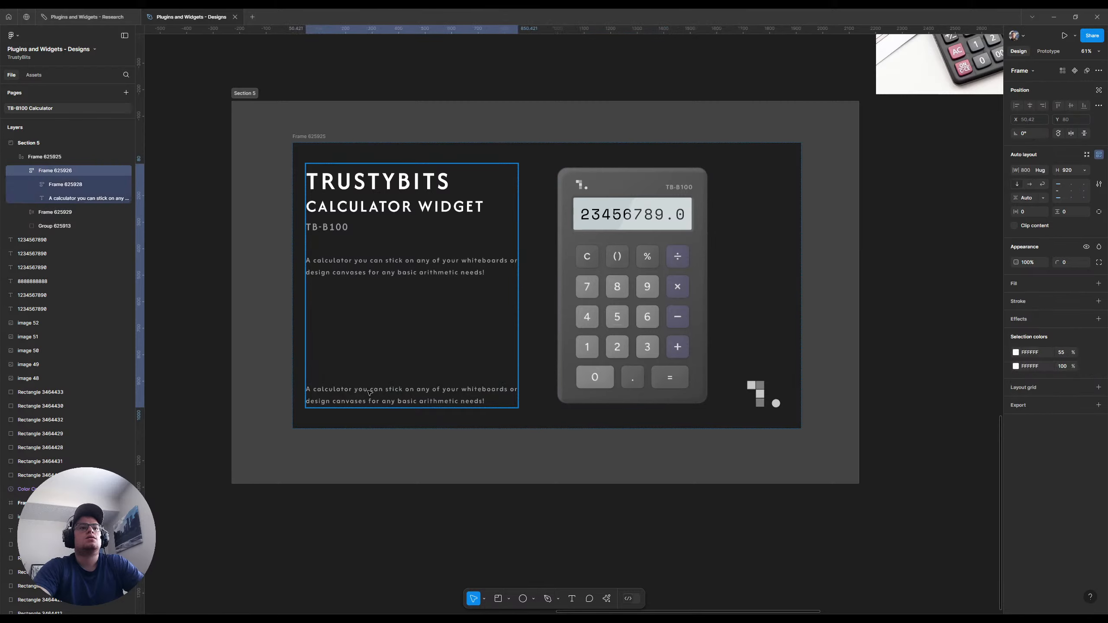
pyautogui.click(369, 395)
pyautogui.doubleClick(369, 392)
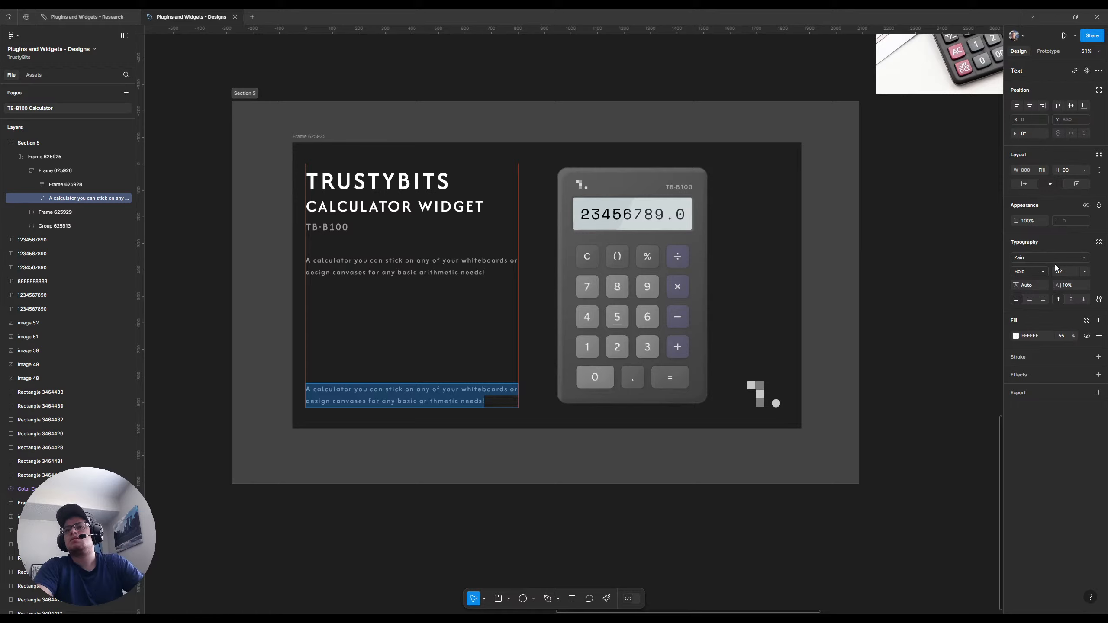
pyautogui.click(1085, 273)
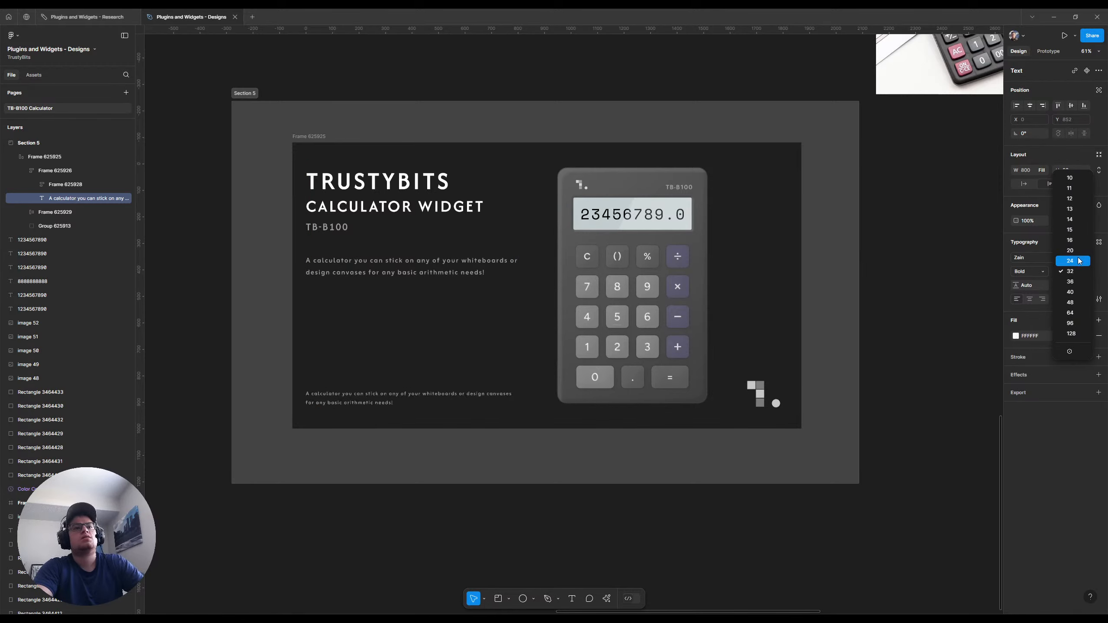
pyautogui.click(1075, 271)
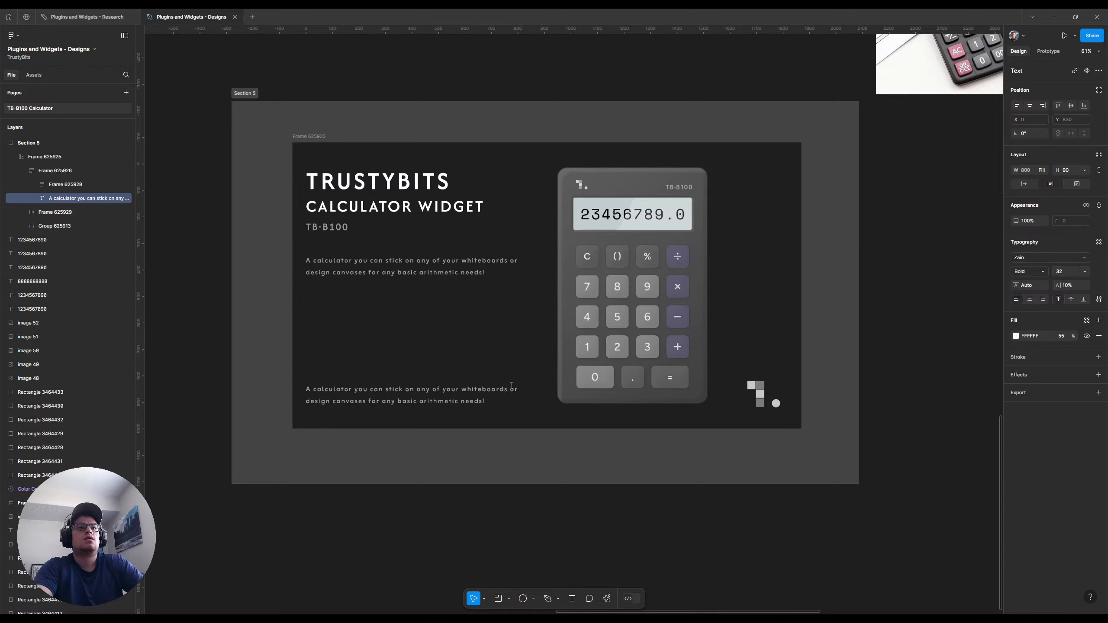
pyautogui.click(1075, 276)
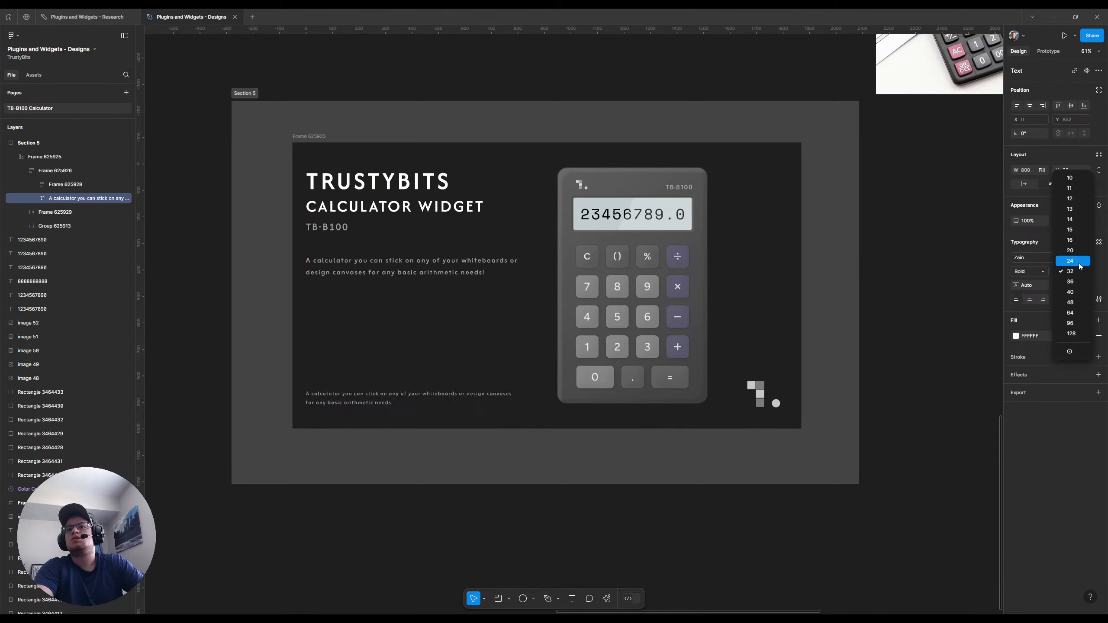
pyautogui.click(1073, 259)
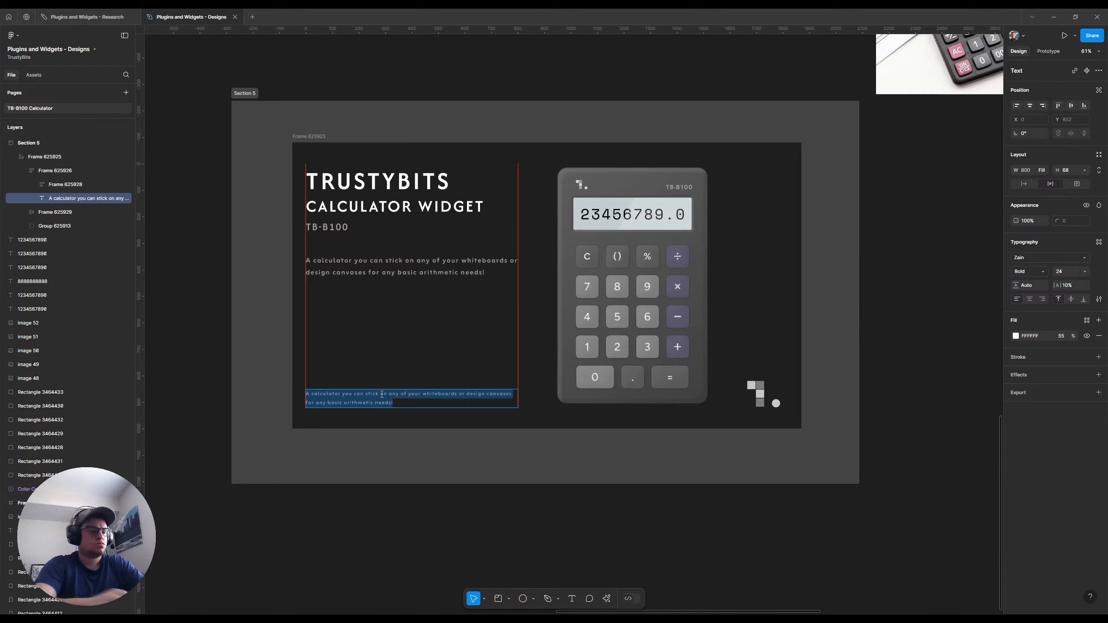
pyautogui.write('A')
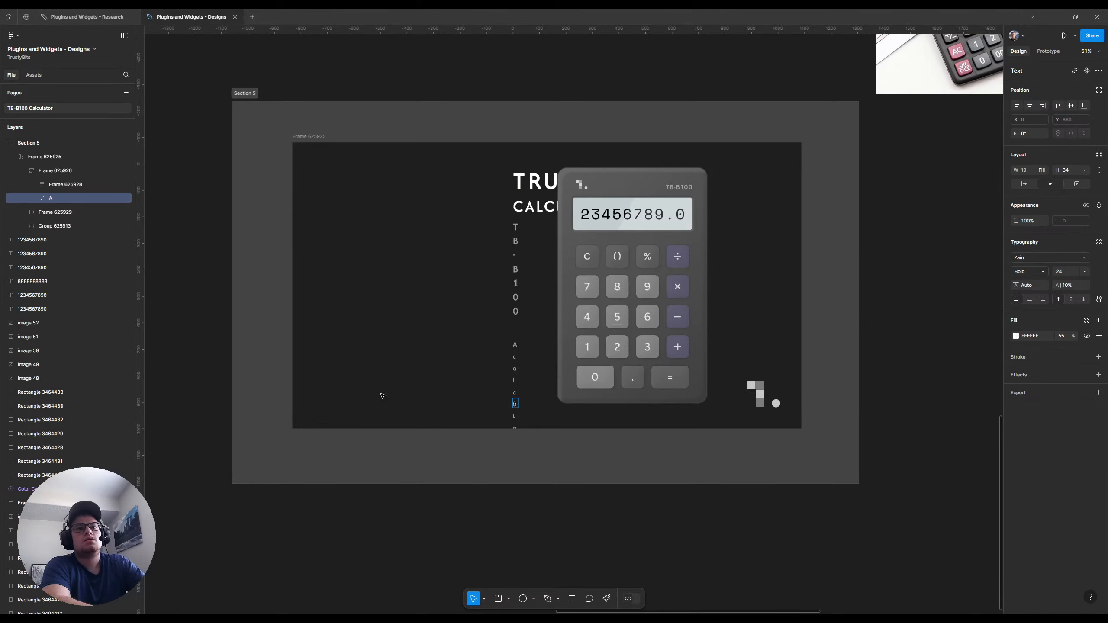
pyautogui.hotkey('ctrl', 'z')
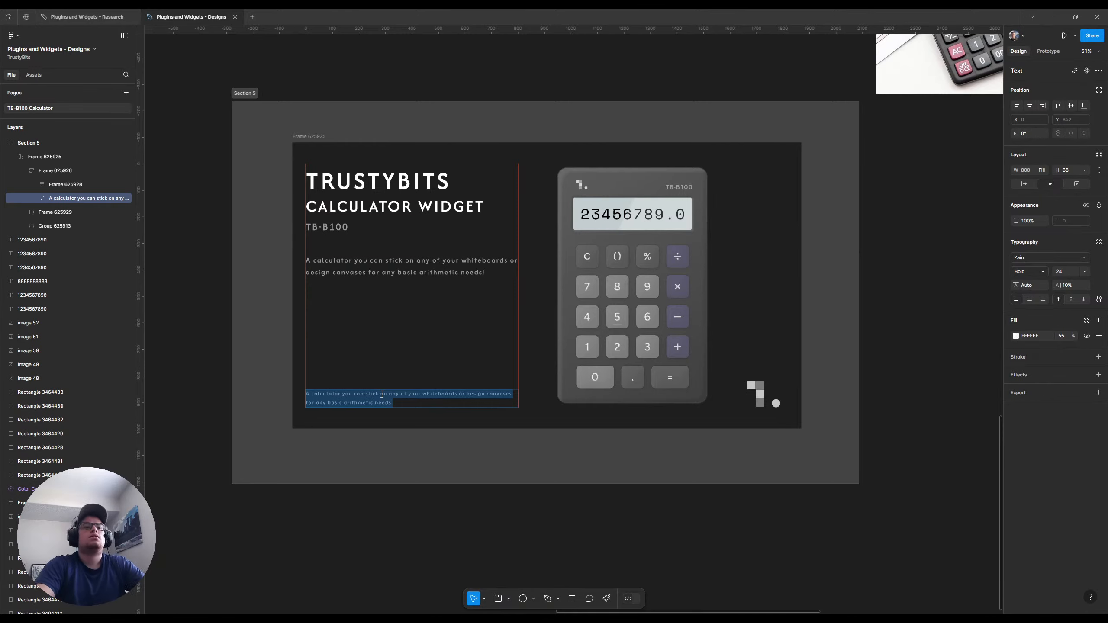
pyautogui.press('BackSpace')
pyautogui.press('Return')
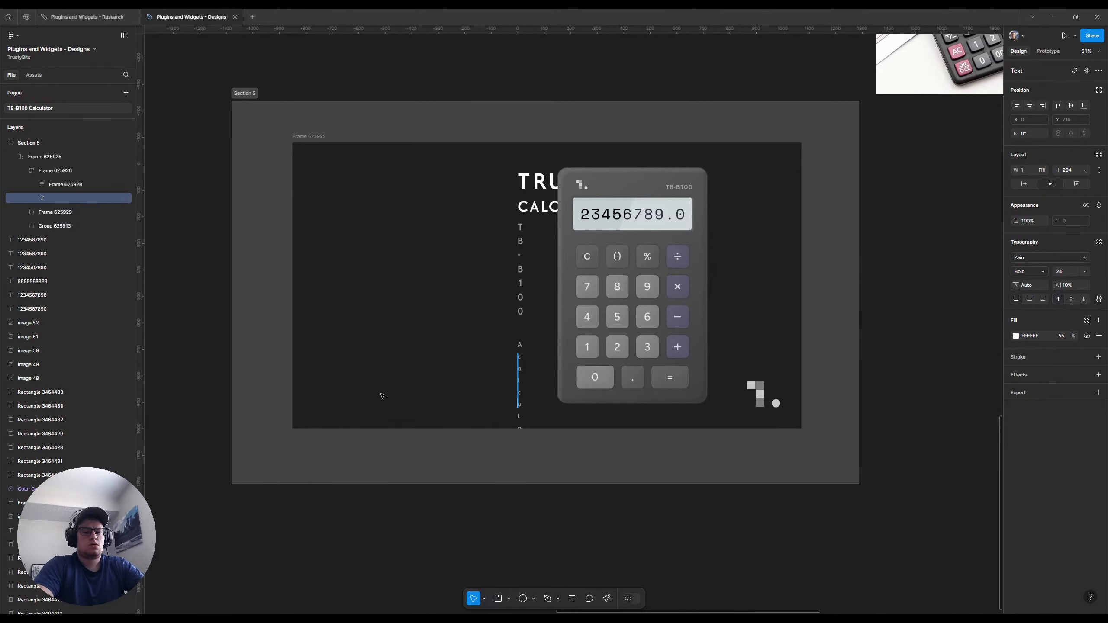
pyautogui.hotkey('ctrl', 'z')
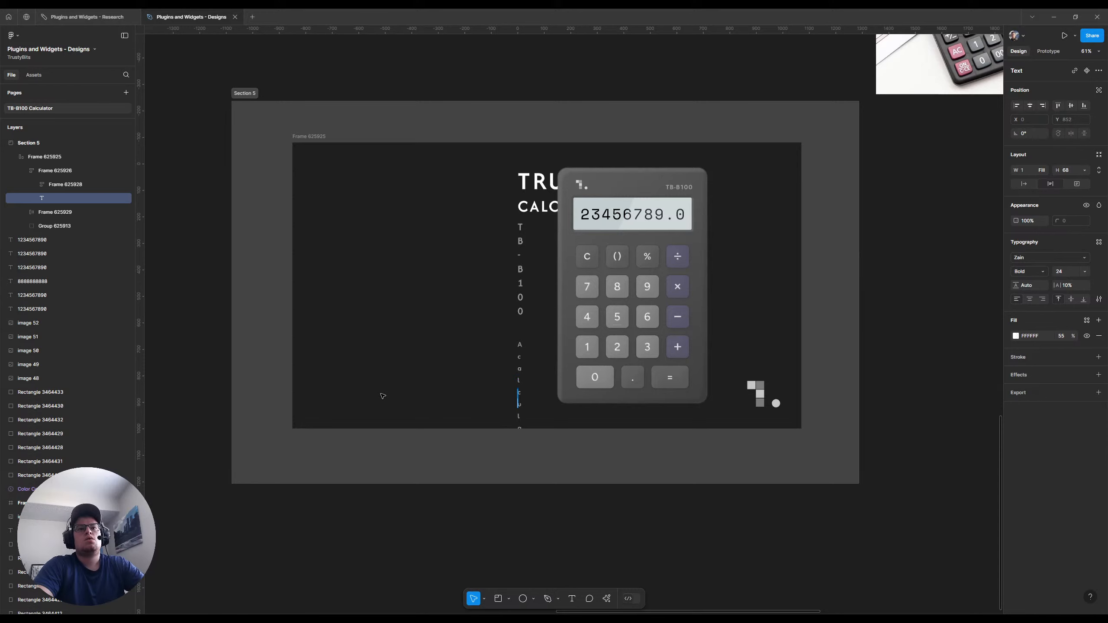
pyautogui.hotkey('ctrl', 'z')
pyautogui.click(382, 394)
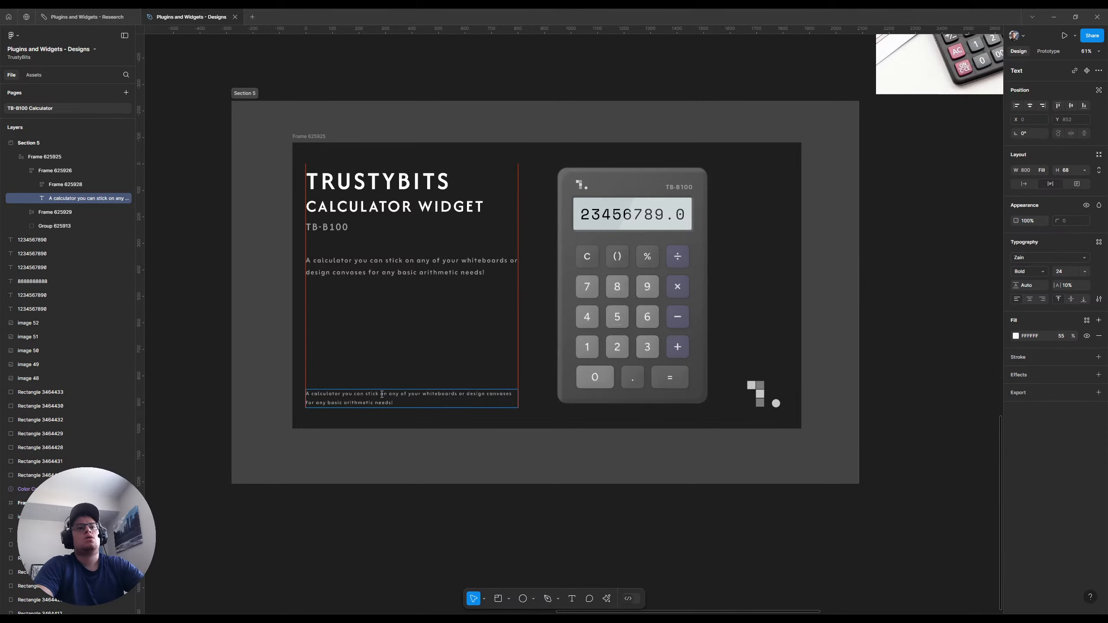
# Leave text editing and set the text container's width to Fixed at 800
pyautogui.press('Escape')
pyautogui.press('Escape')
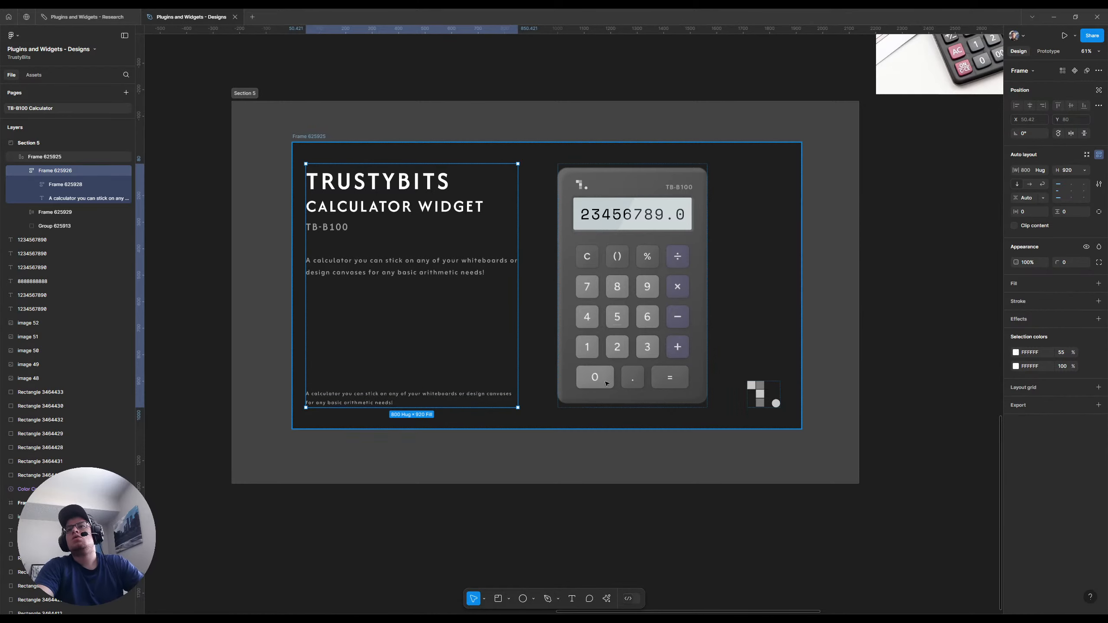
pyautogui.click(1044, 171)
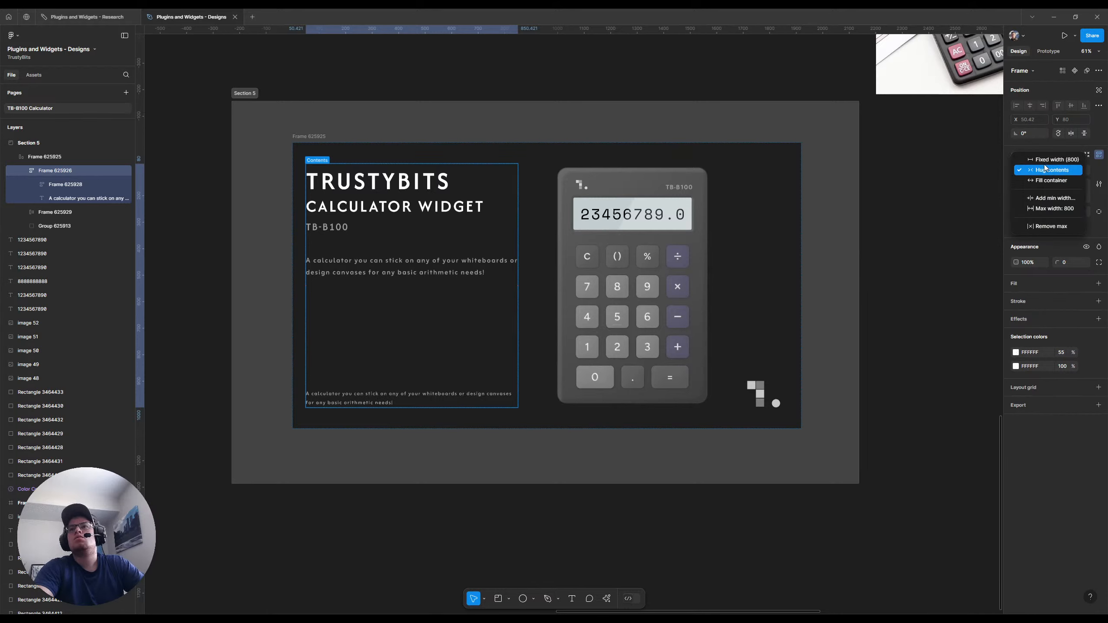
pyautogui.click(1045, 160)
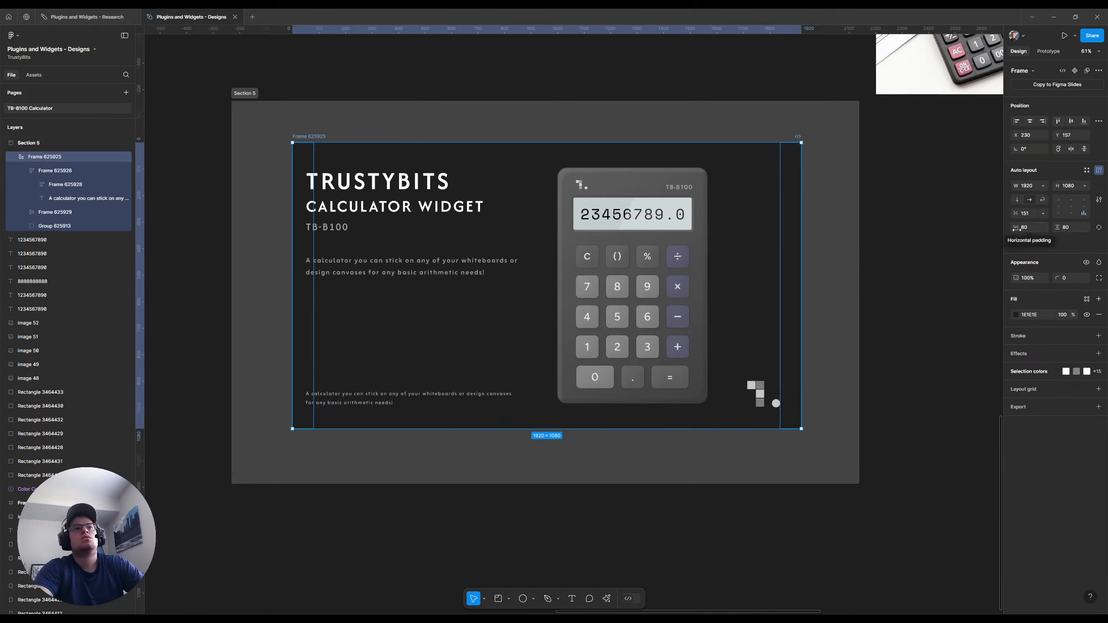
# Set the thumbnail frame's horizontal gap to Auto so the text, calculator and logo spread across its width
pyautogui.click(1043, 214)
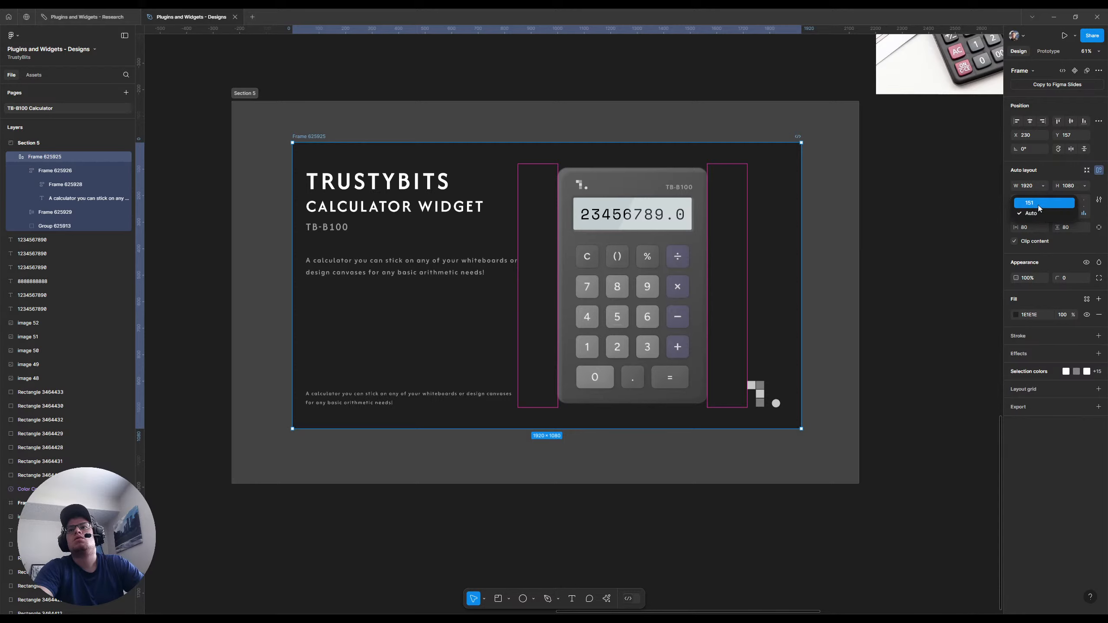
pyautogui.click(1038, 204)
pyautogui.click(1042, 212)
pyautogui.click(1041, 224)
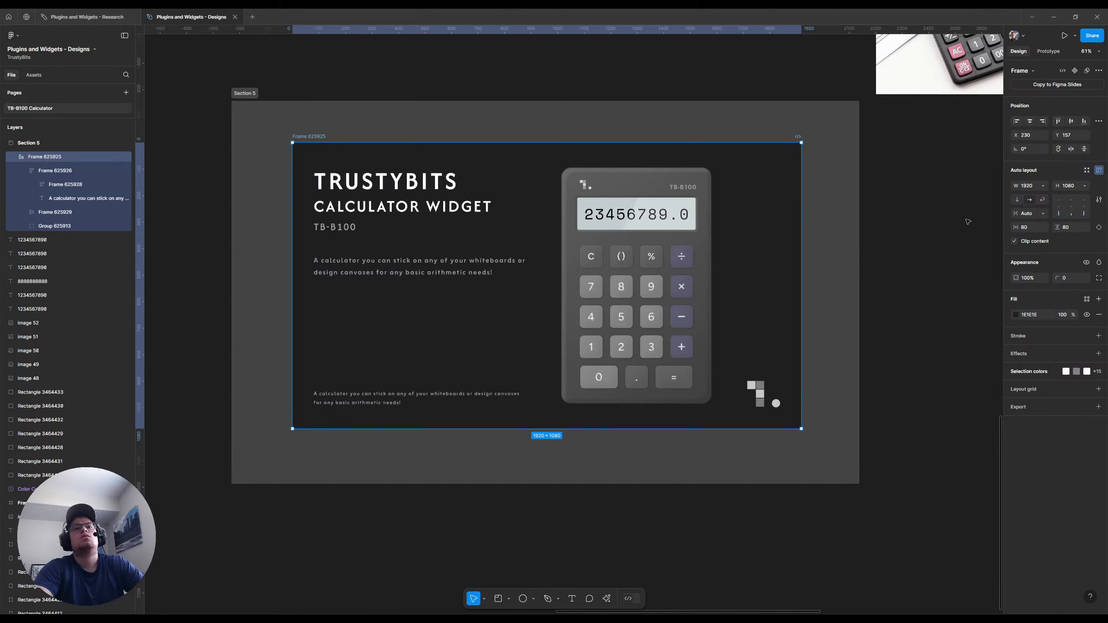
# Replace the duplicate description's text with "A free Figma community resource provided by Trustybits."
pyautogui.doubleClick(367, 399)
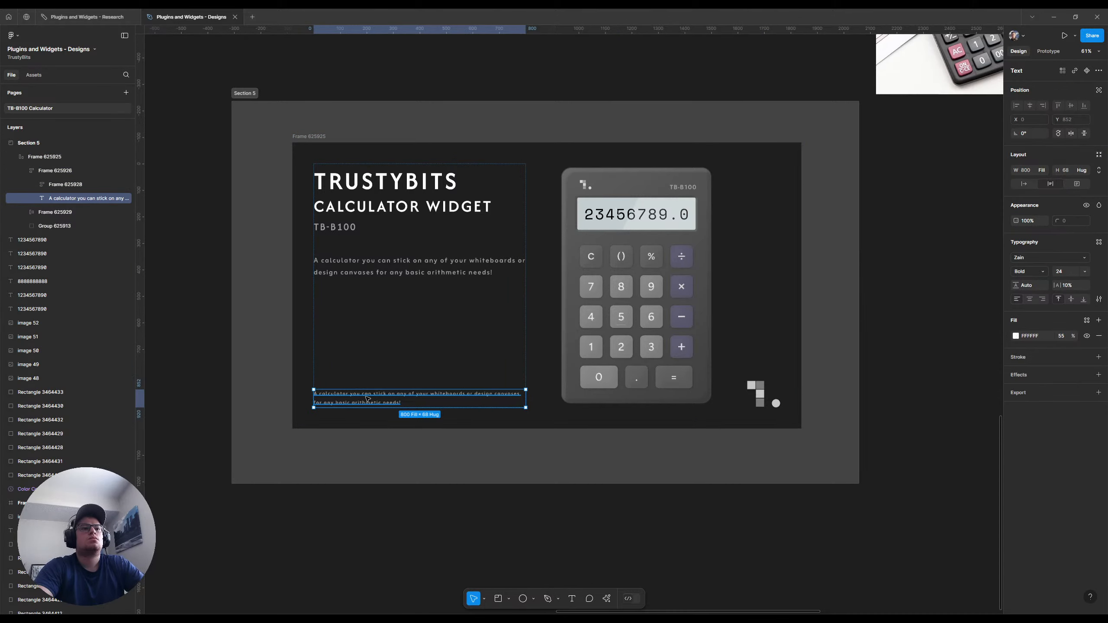
pyautogui.press('Return')
pyautogui.write('A')
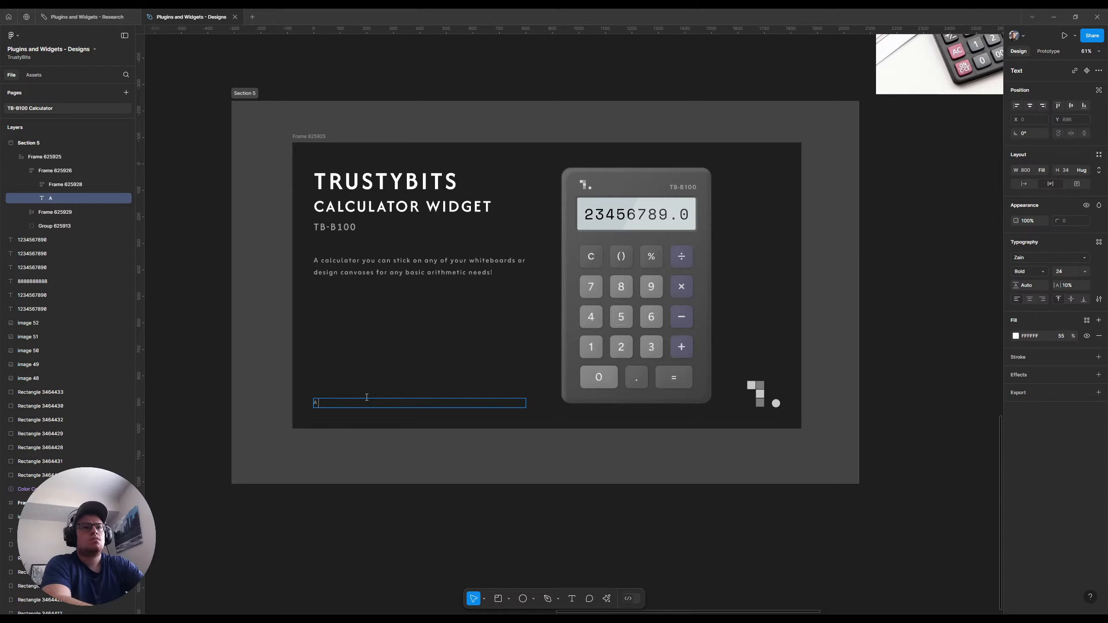
pyautogui.write(' free F')
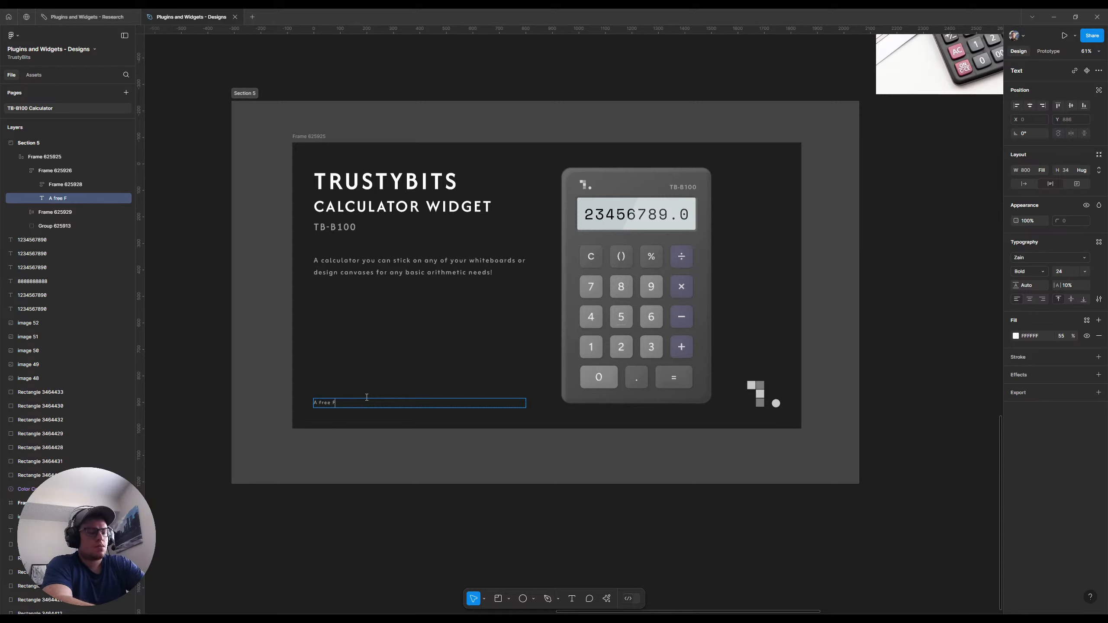
pyautogui.write('igma communi')
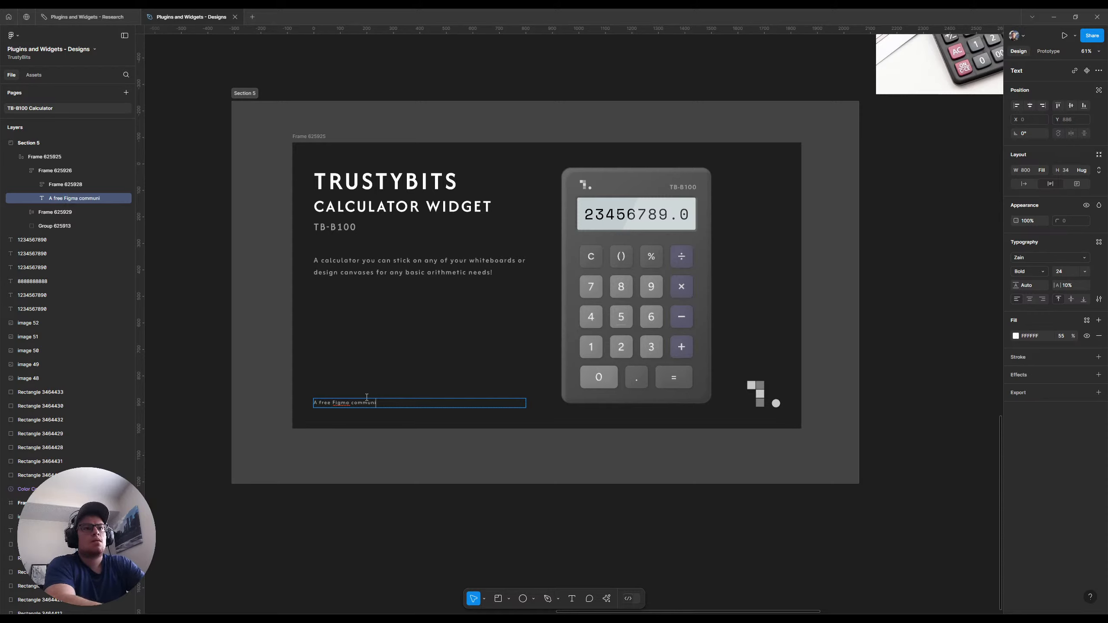
pyautogui.write('ty resource prov')
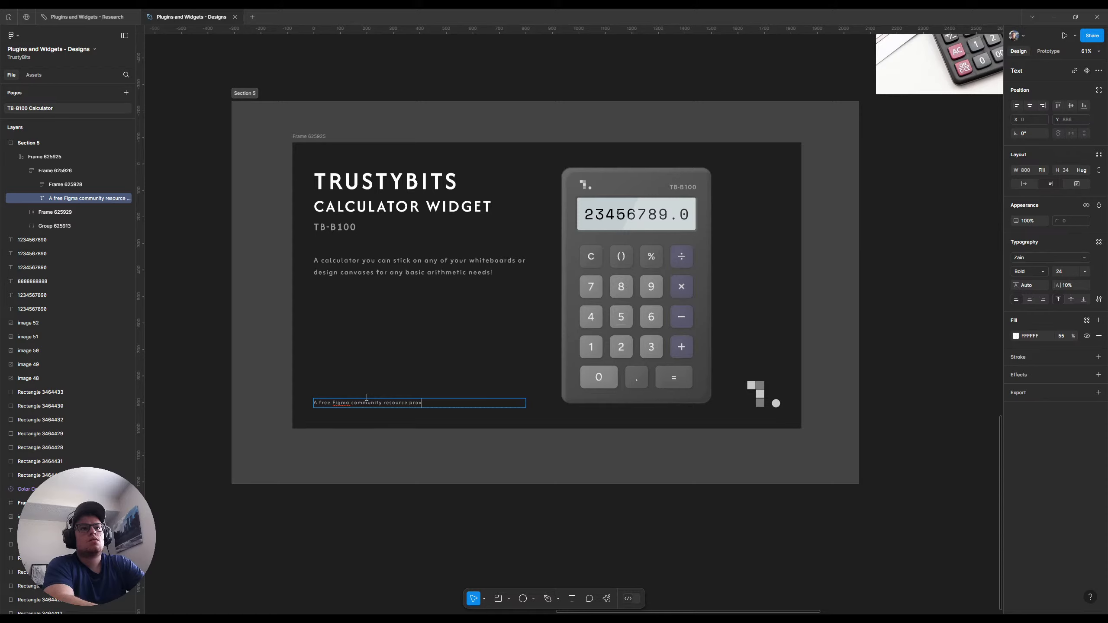
pyautogui.write('ided by T')
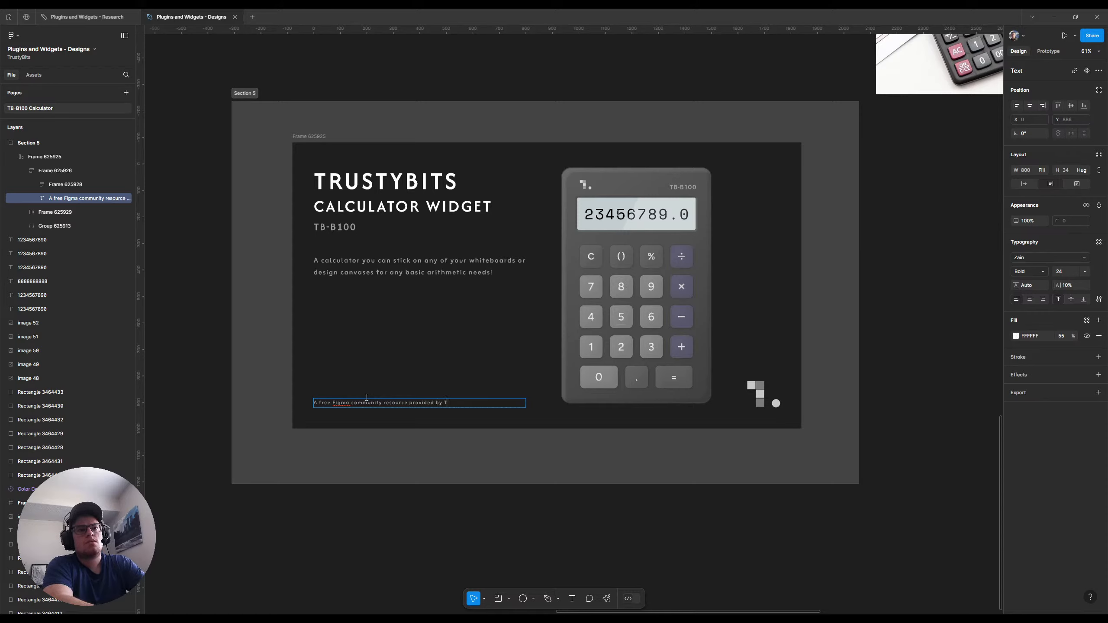
pyautogui.write('rustybits')
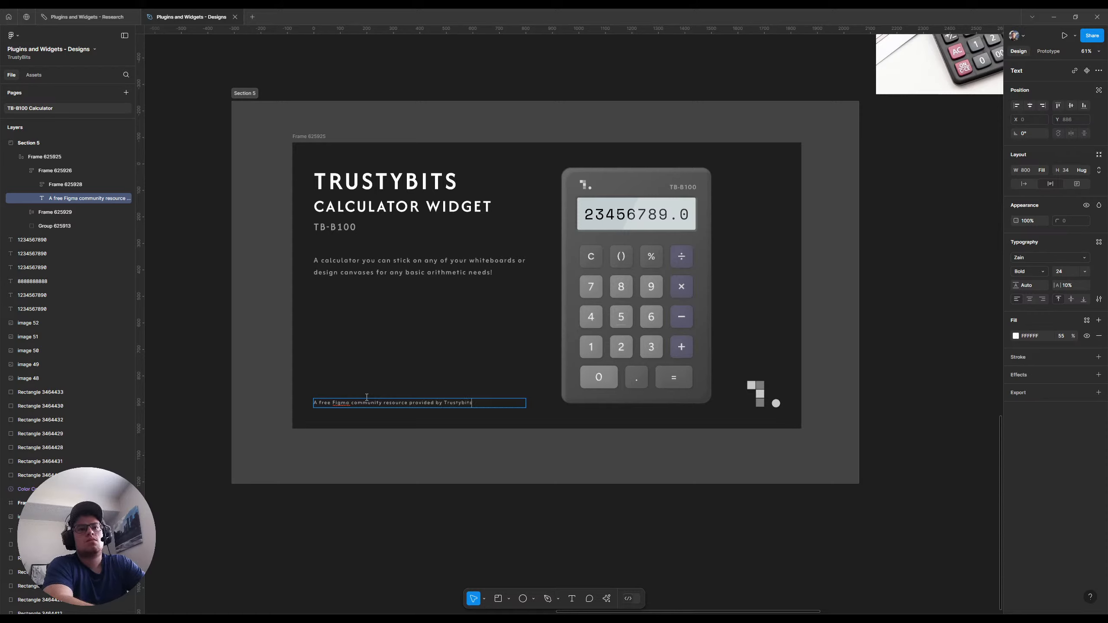
pyautogui.write('.')
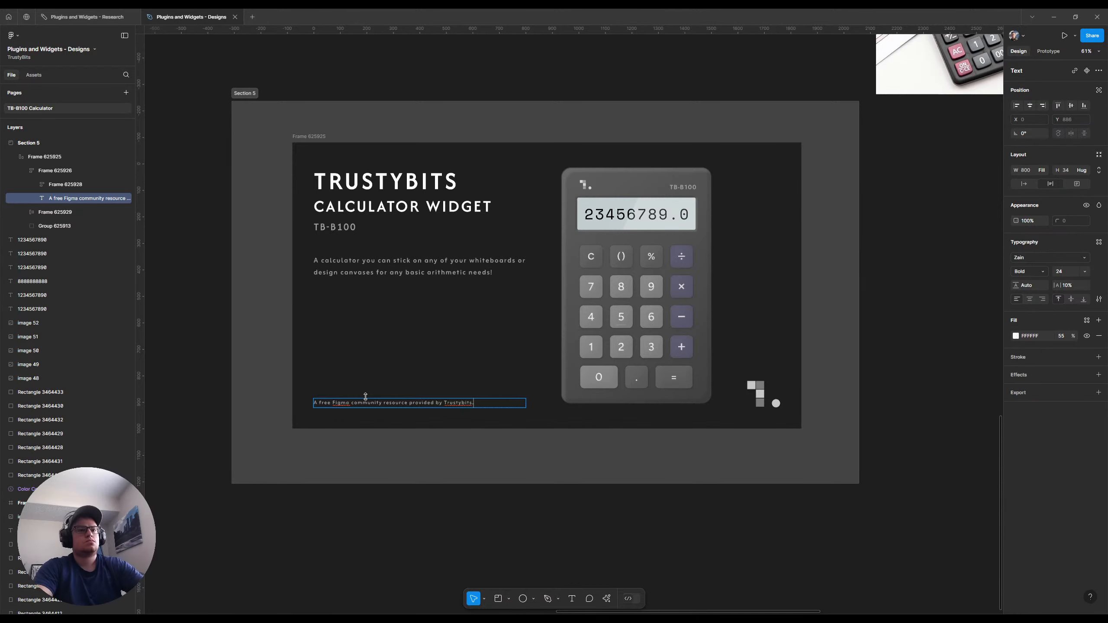
pyautogui.press('Escape')
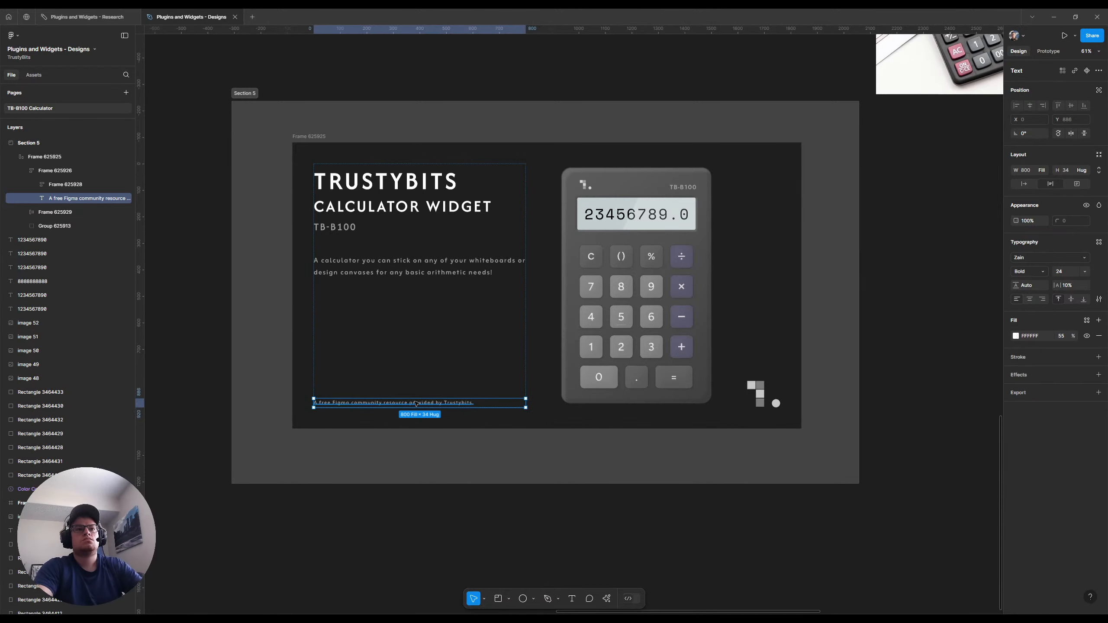
# Try monospaced Google fonts such as Overpass Mono and Oxygen Mono on the thumbnail's footer line
pyautogui.click(1084, 258)
pyautogui.click(988, 292)
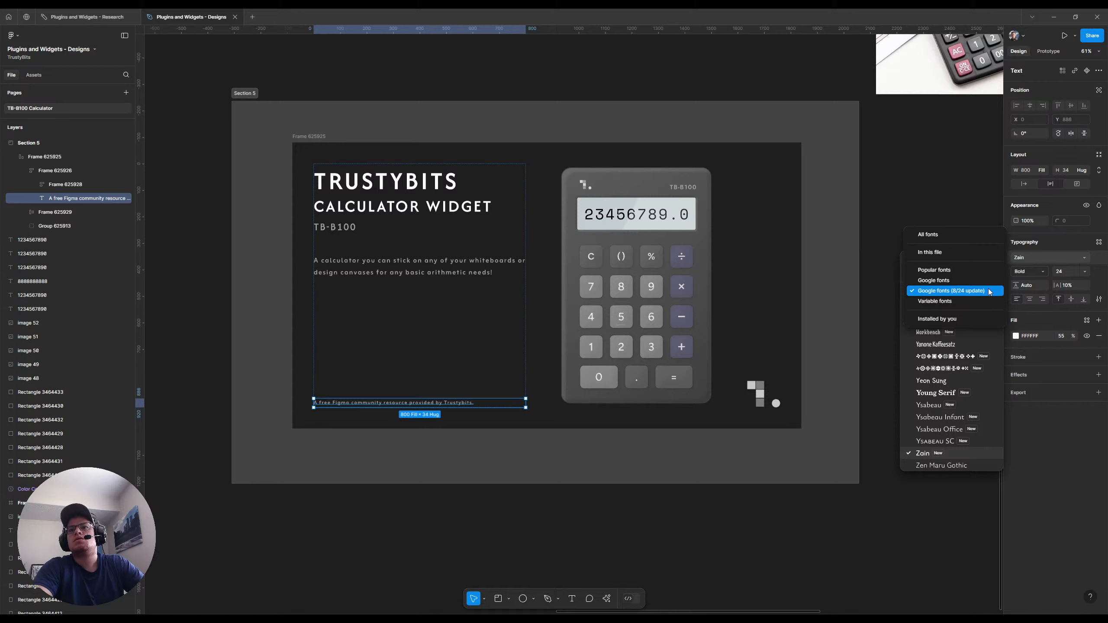
pyautogui.click(988, 291)
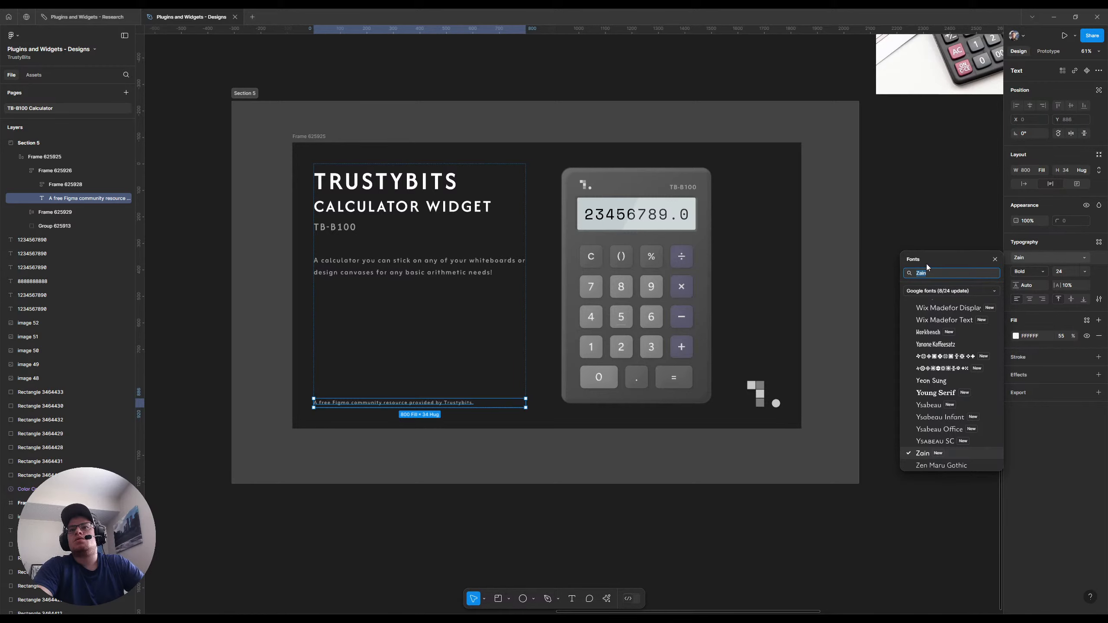
pyautogui.write('mono')
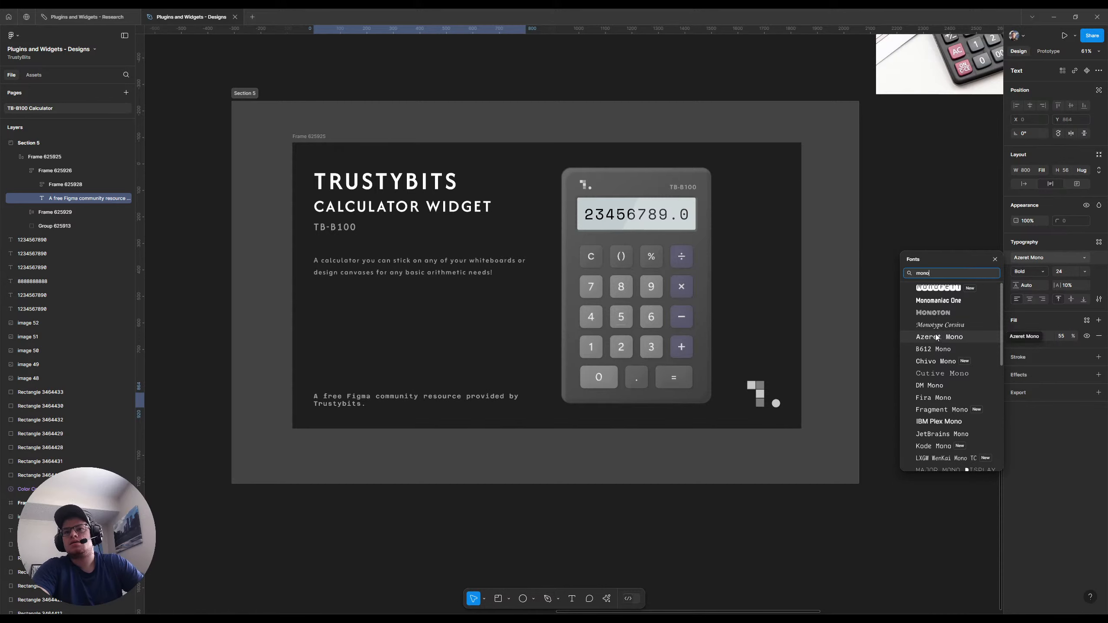
pyautogui.scroll(-2, 934, 334)
pyautogui.scroll(2, 971, 336)
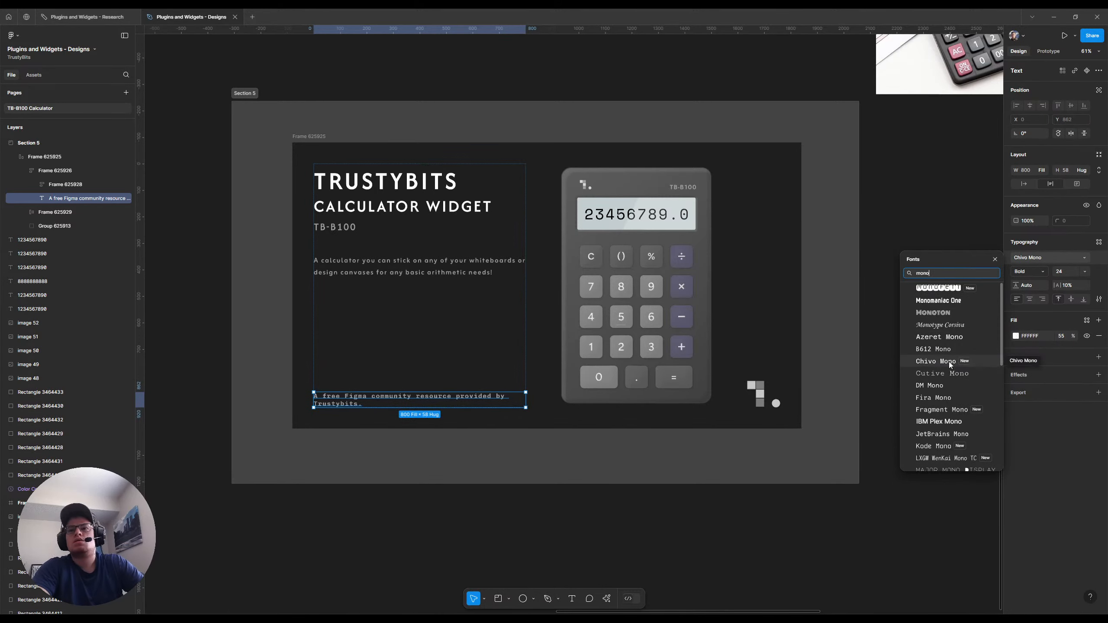
pyautogui.scroll(-4, 949, 362)
pyautogui.scroll(-2, 948, 362)
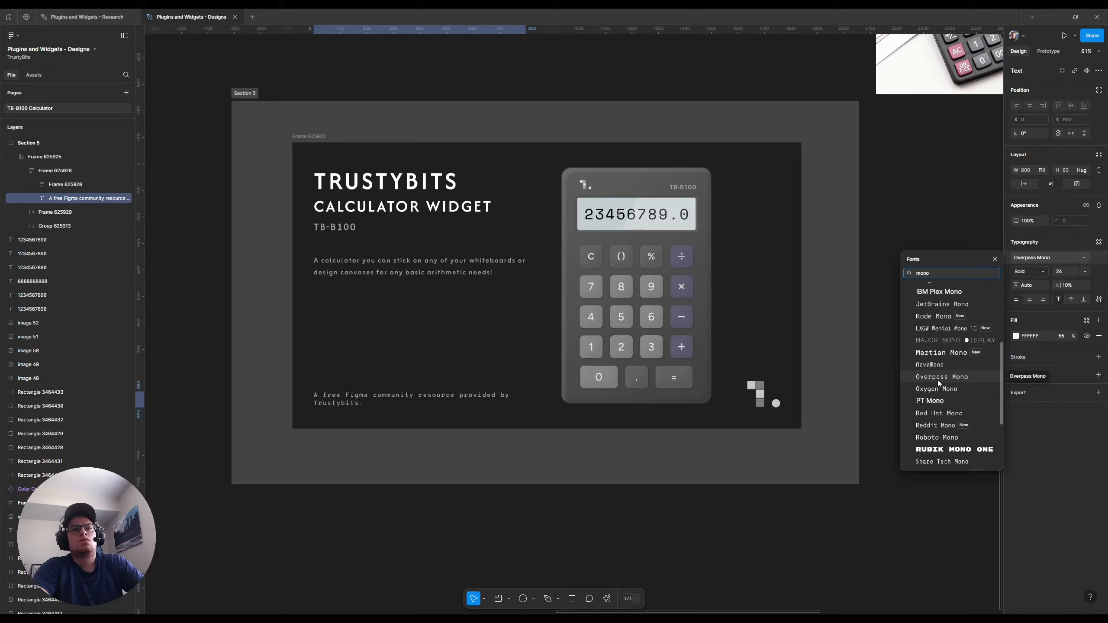
pyautogui.click(937, 379)
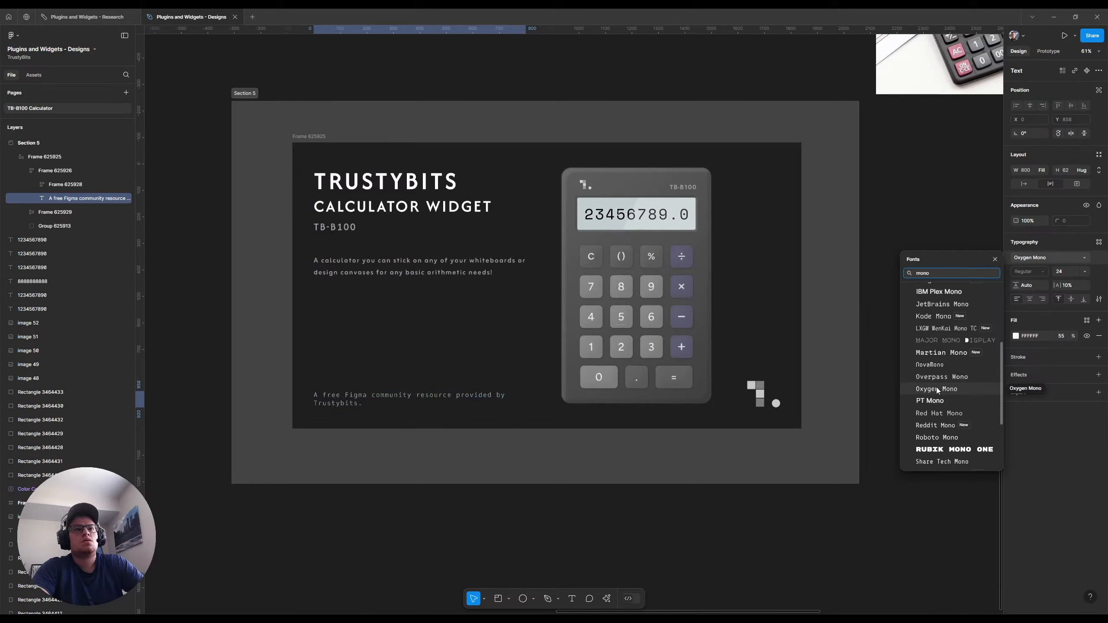
pyautogui.click(936, 387)
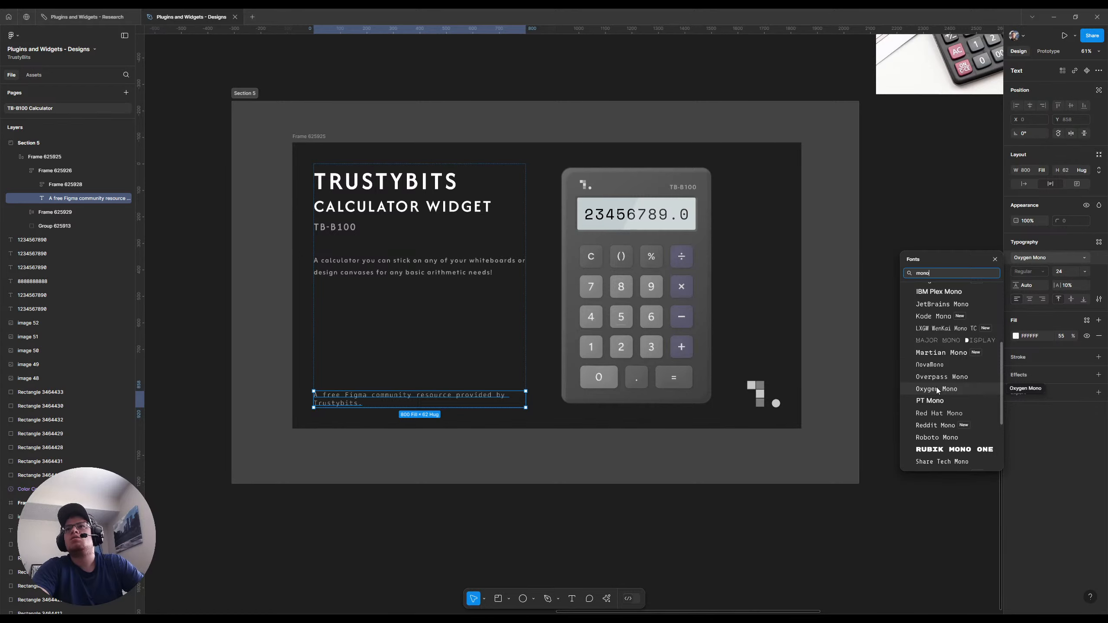
pyautogui.click(902, 189)
# Compare monospaced fonts on the footer line with the thumbnail at 100% and apply Oxygen Mono
pyautogui.scroll(2, 484, 297)
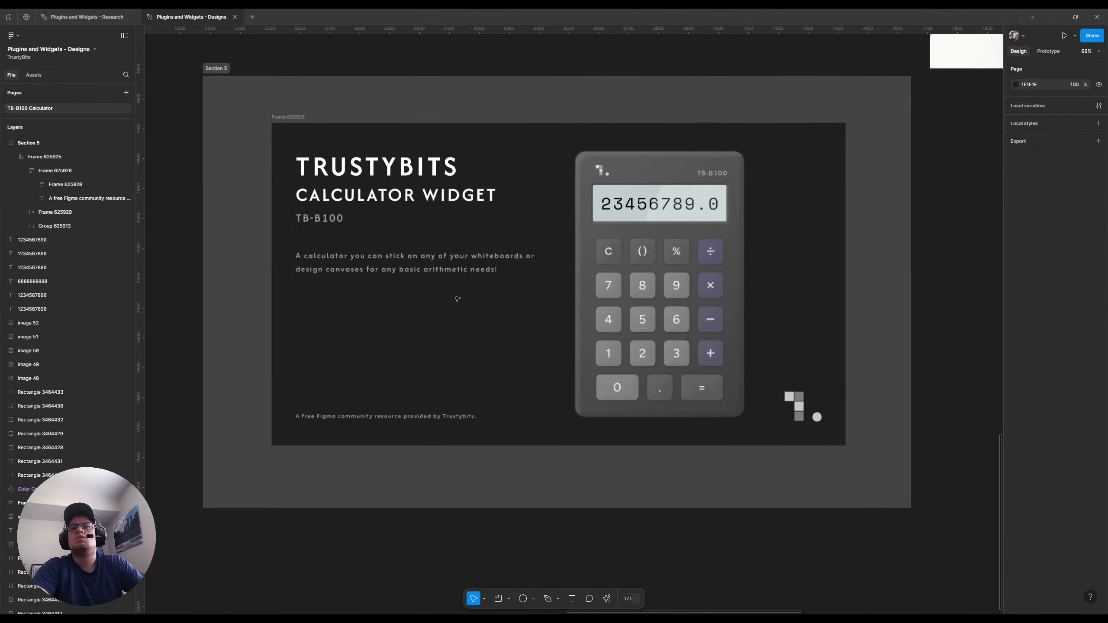
pyautogui.hotkey('shift', '0')
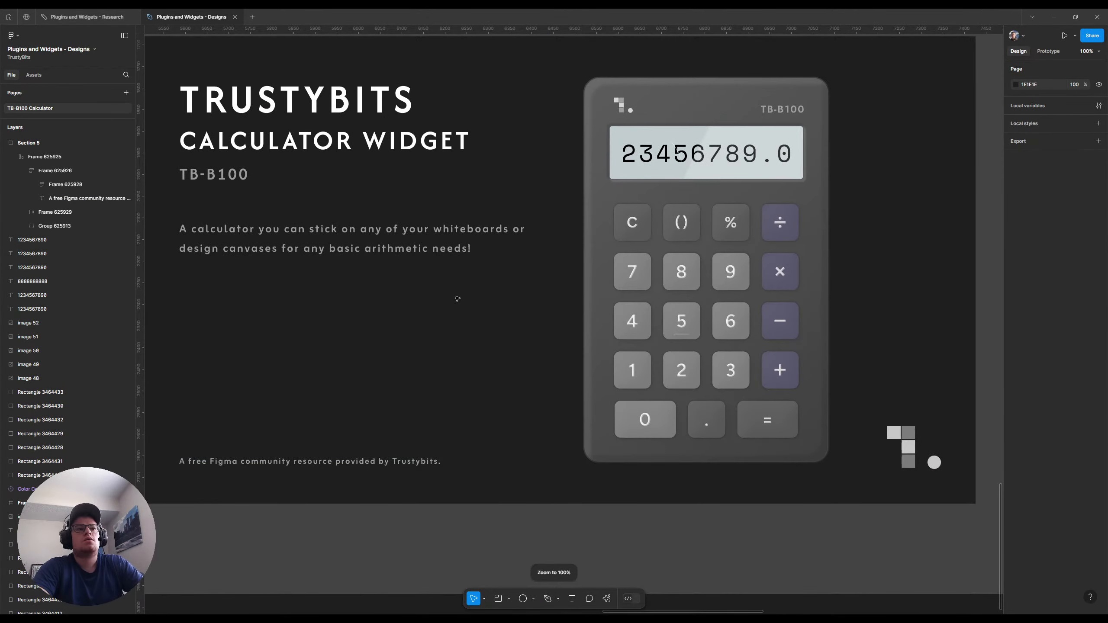
pyautogui.hscroll(-2, 494, 304)
pyautogui.scroll(3, 522, 330)
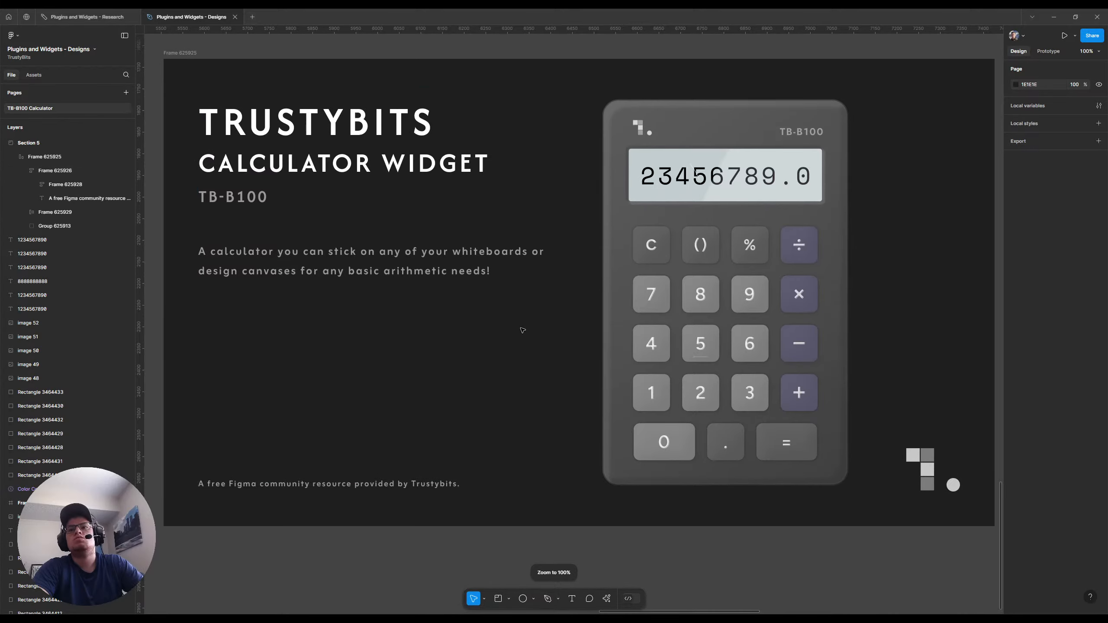
pyautogui.hscroll(1, 507, 326)
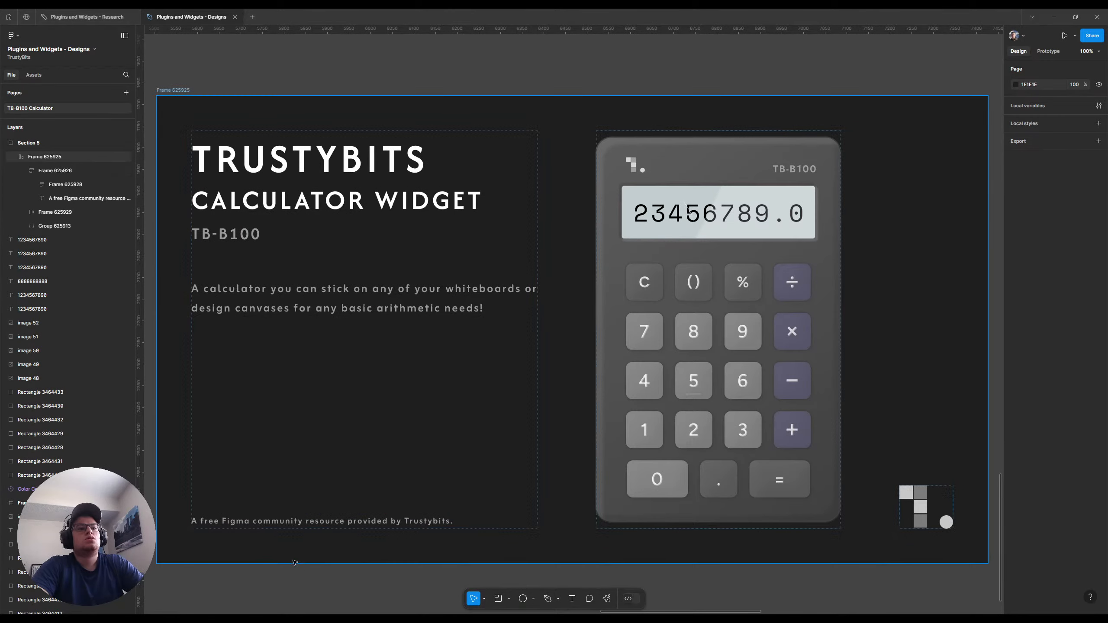
pyautogui.click(289, 526)
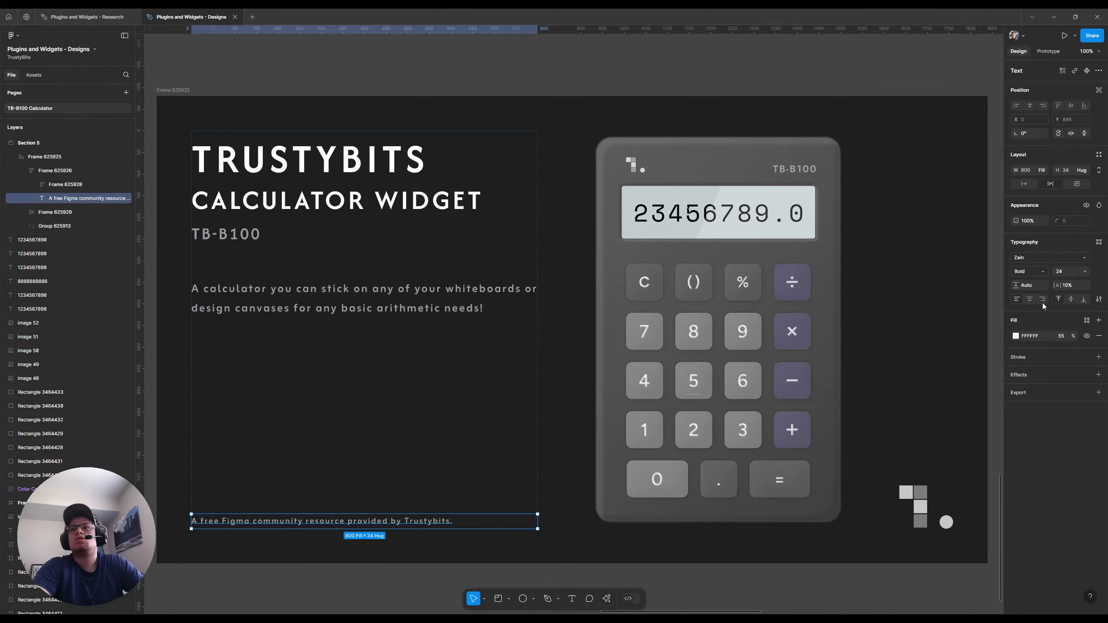
pyautogui.click(1040, 258)
pyautogui.write('mono')
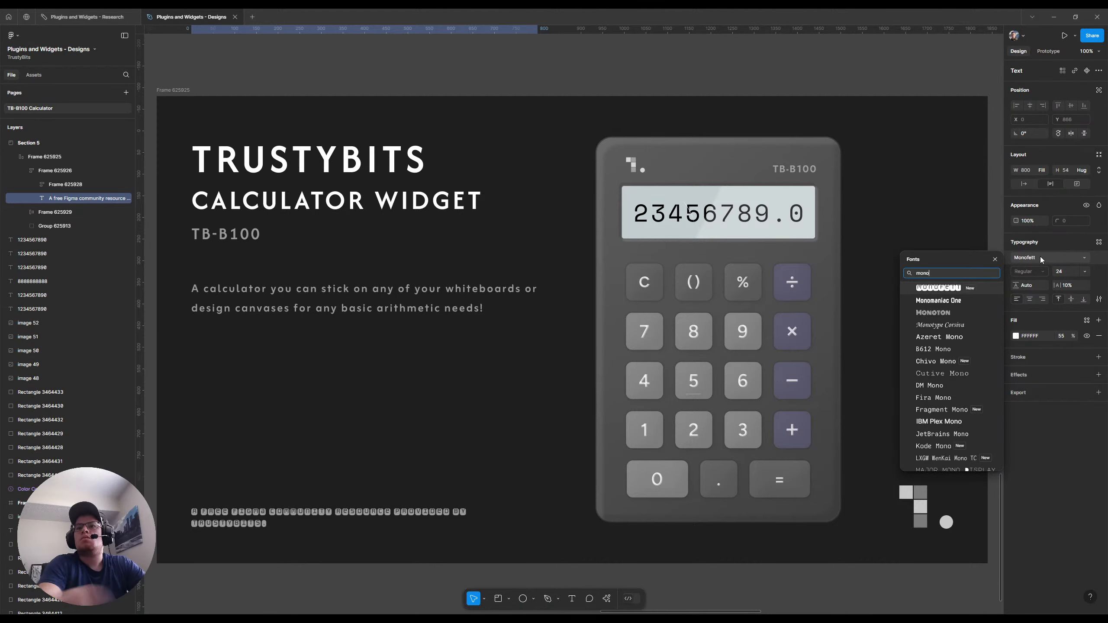
pyautogui.scroll(-3, 961, 371)
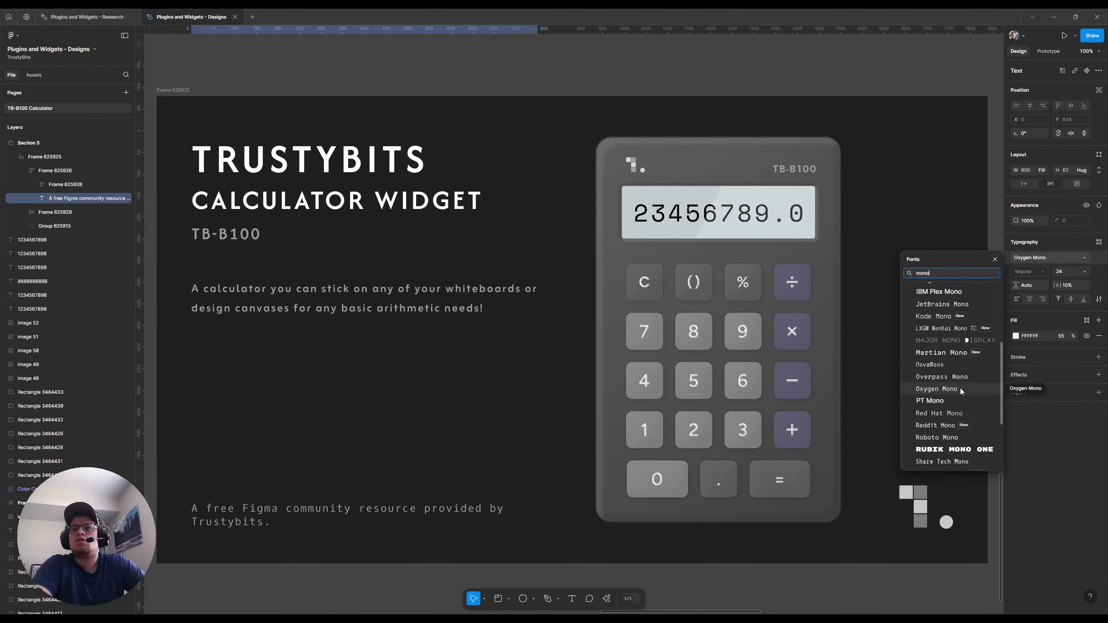
pyautogui.click(960, 388)
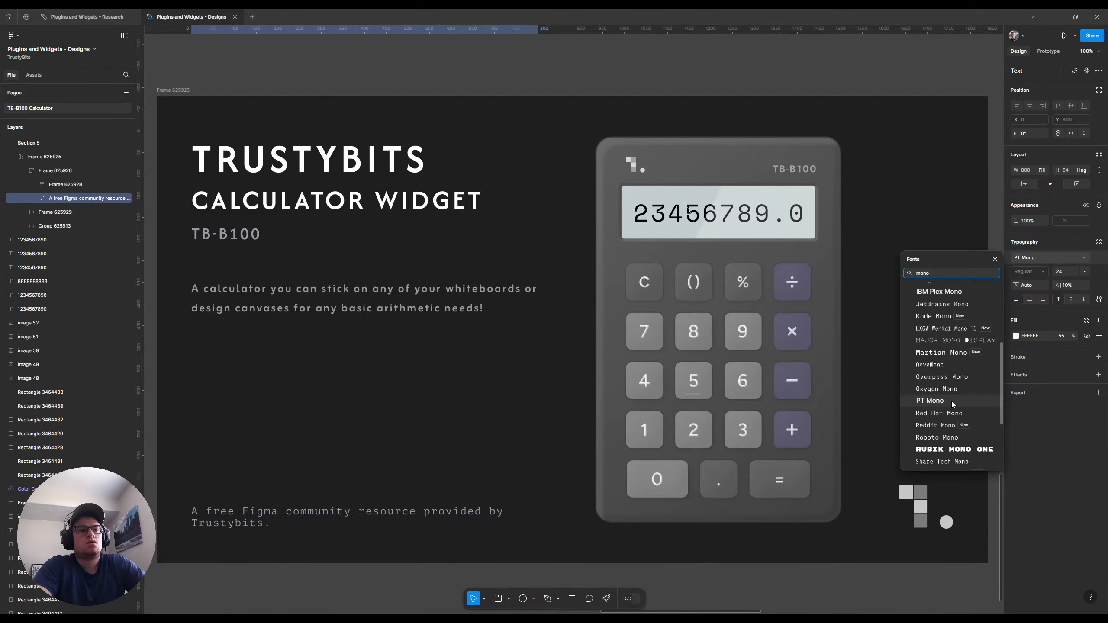
pyautogui.click(948, 438)
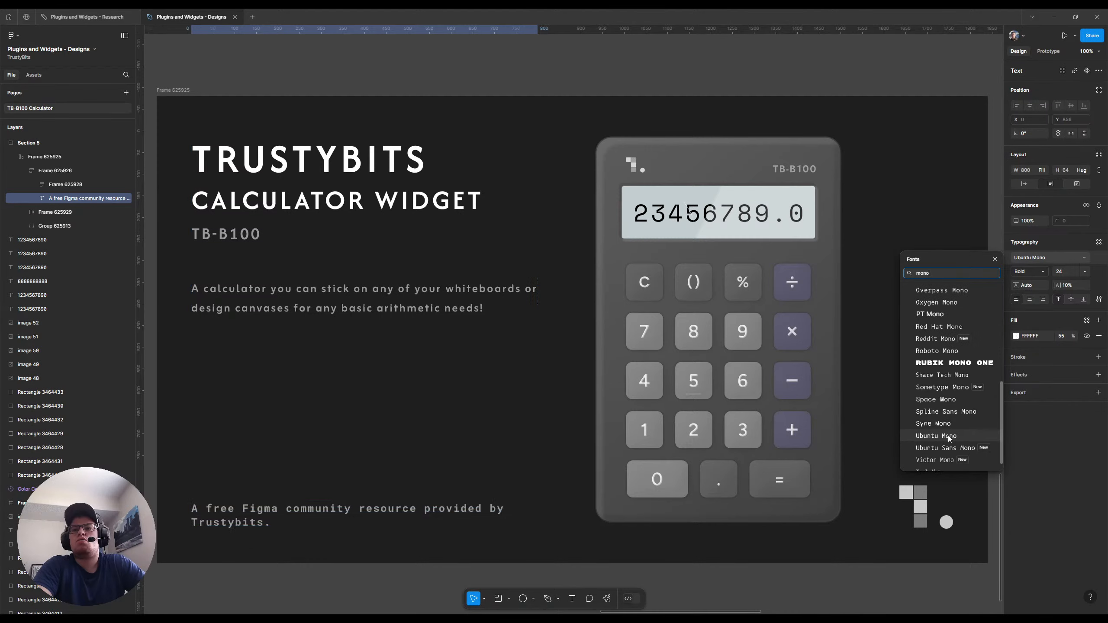
pyautogui.scroll(-3, 948, 434)
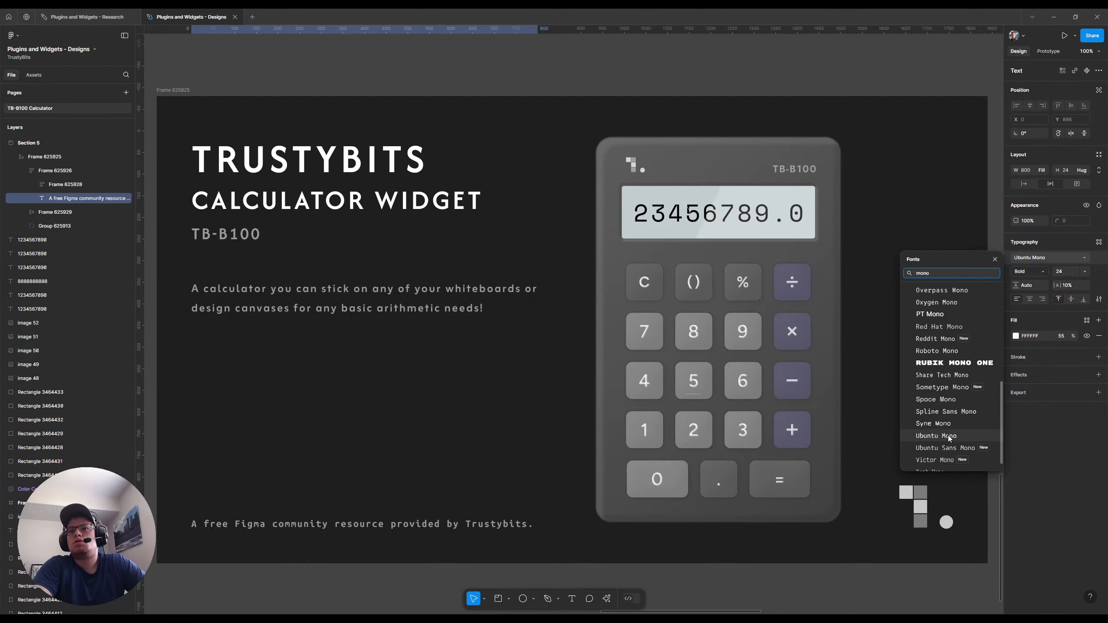
pyautogui.click(949, 360)
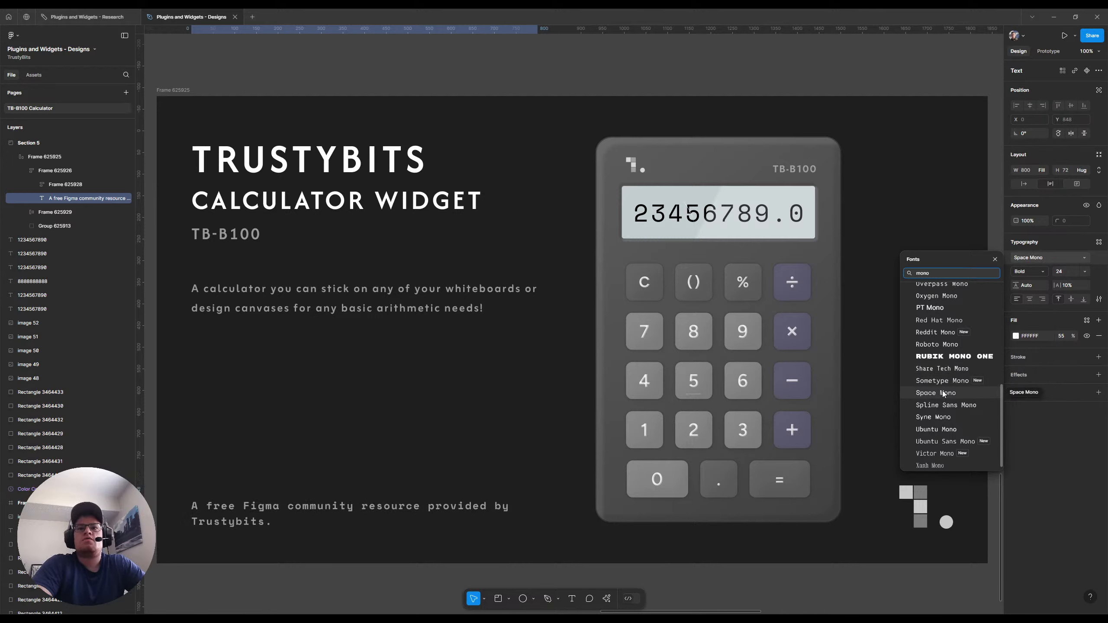
pyautogui.click(942, 391)
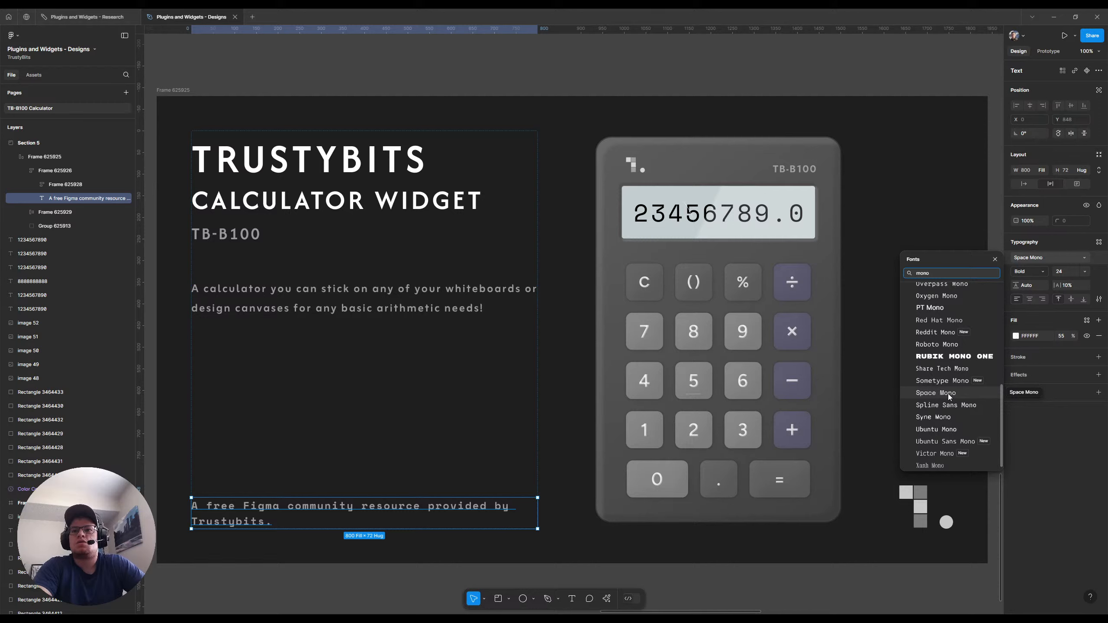
pyautogui.click(939, 431)
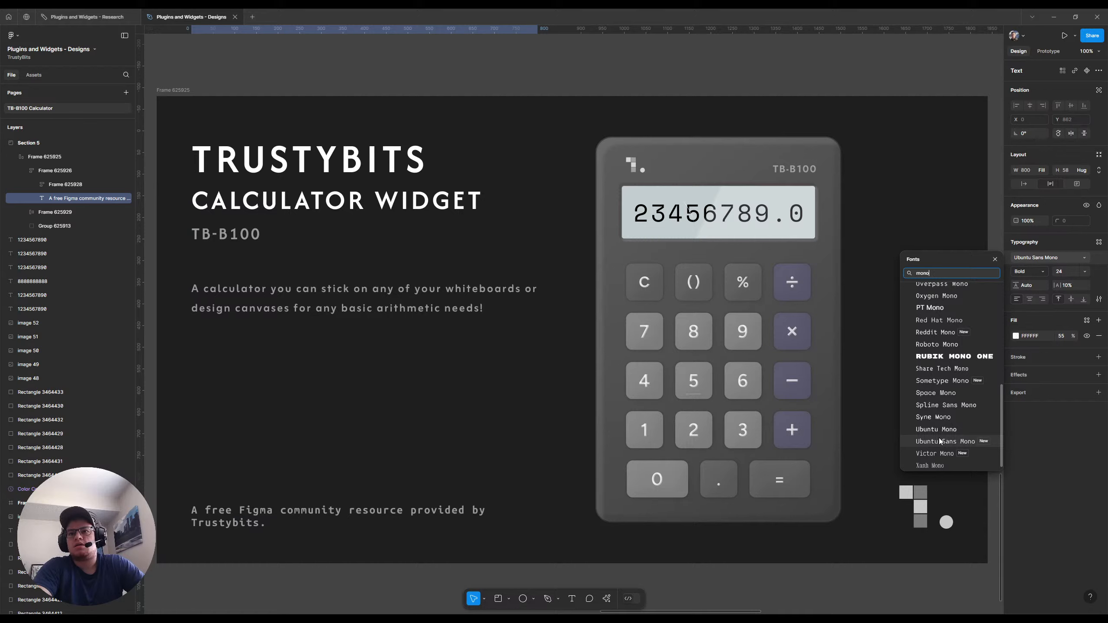
pyautogui.scroll(2, 939, 415)
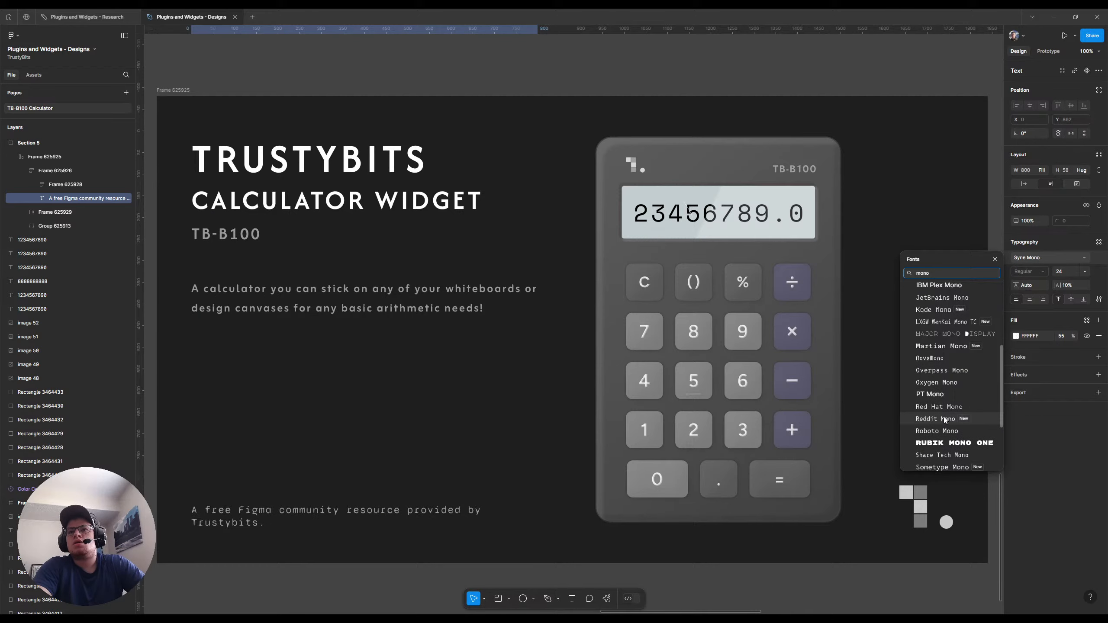
pyautogui.click(937, 382)
pyautogui.click(937, 382)
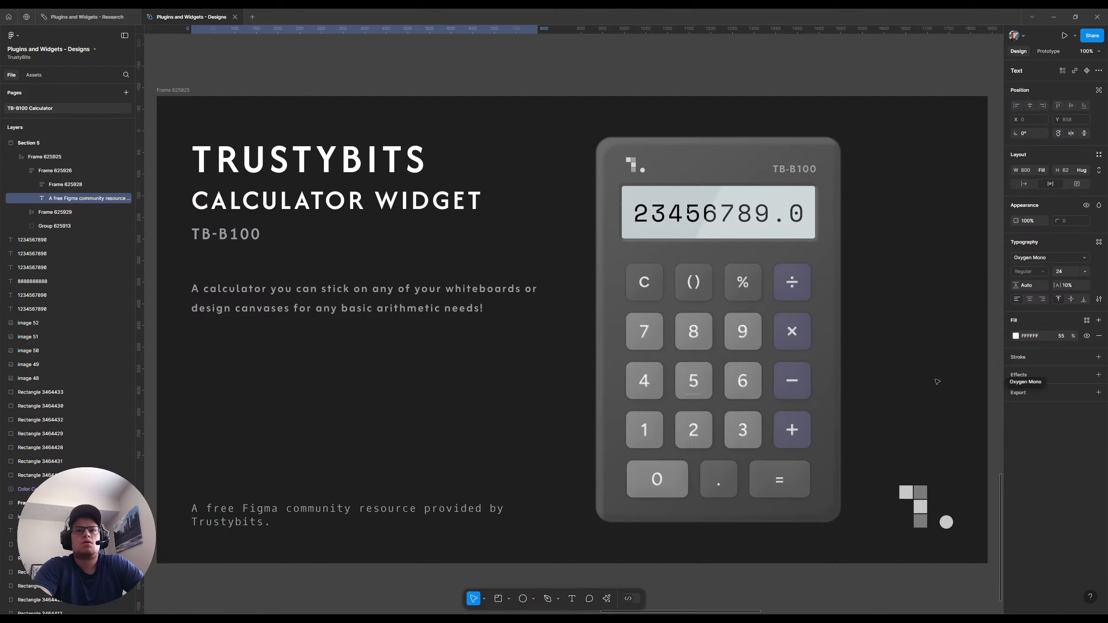
# Change the footer line's font to Overpass Mono
pyautogui.click(1049, 258)
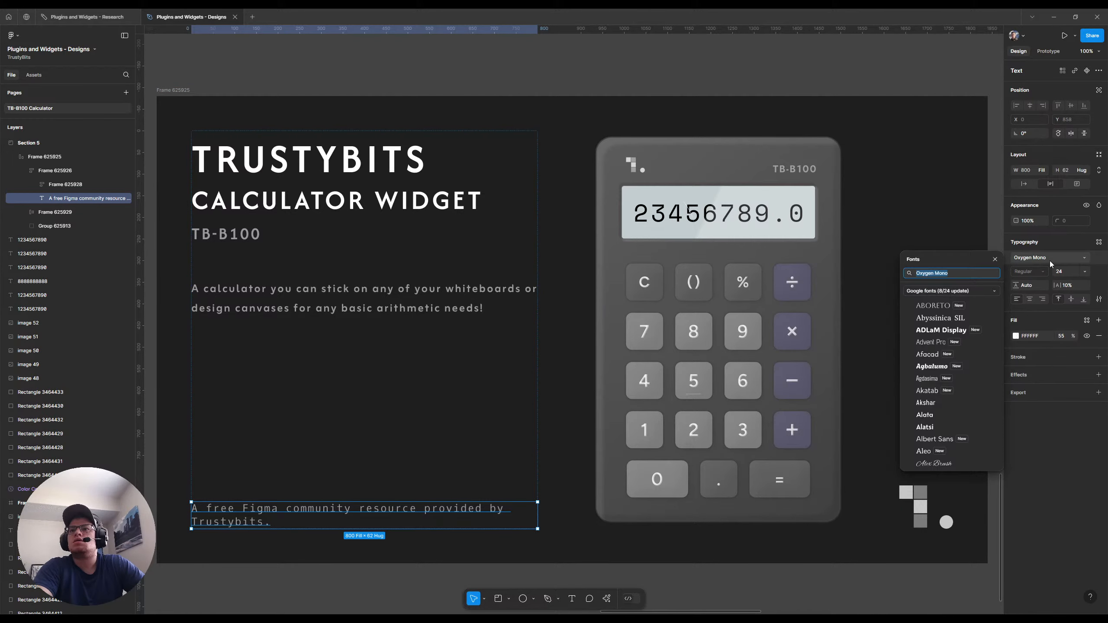
pyautogui.click(947, 398)
pyautogui.write('mono')
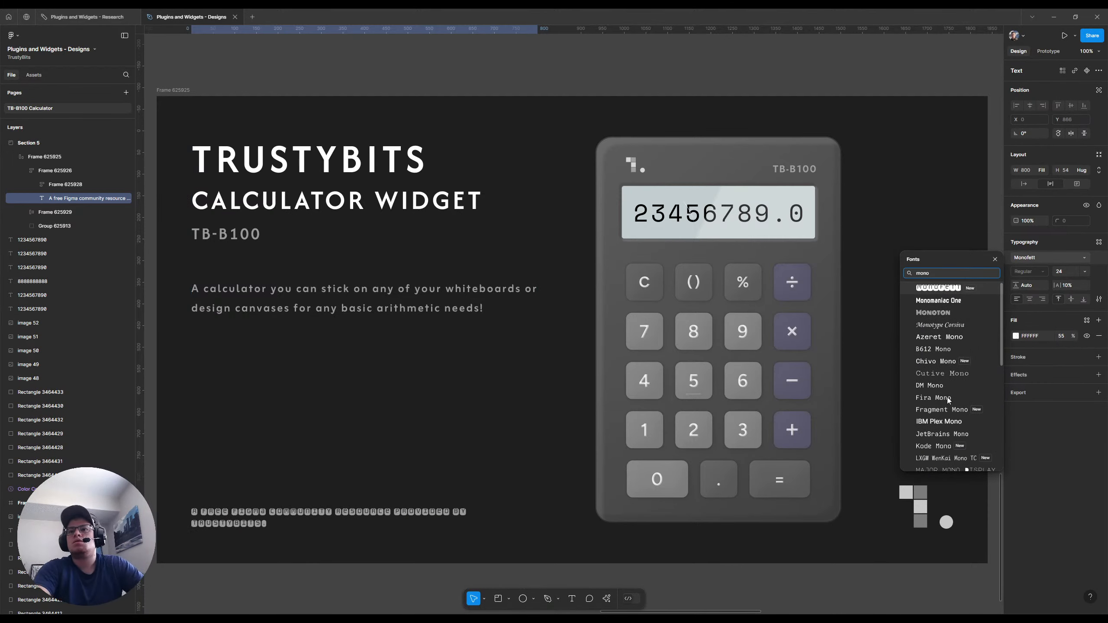
pyautogui.press('Down')
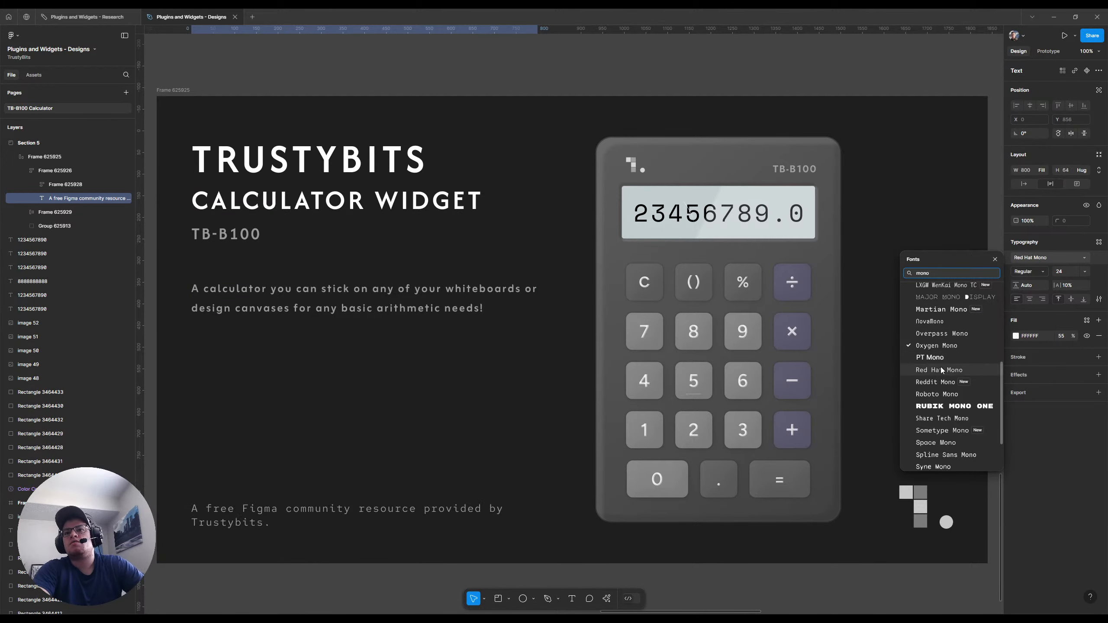
pyautogui.press('Up')
pyautogui.press('Up')
pyautogui.press('Return')
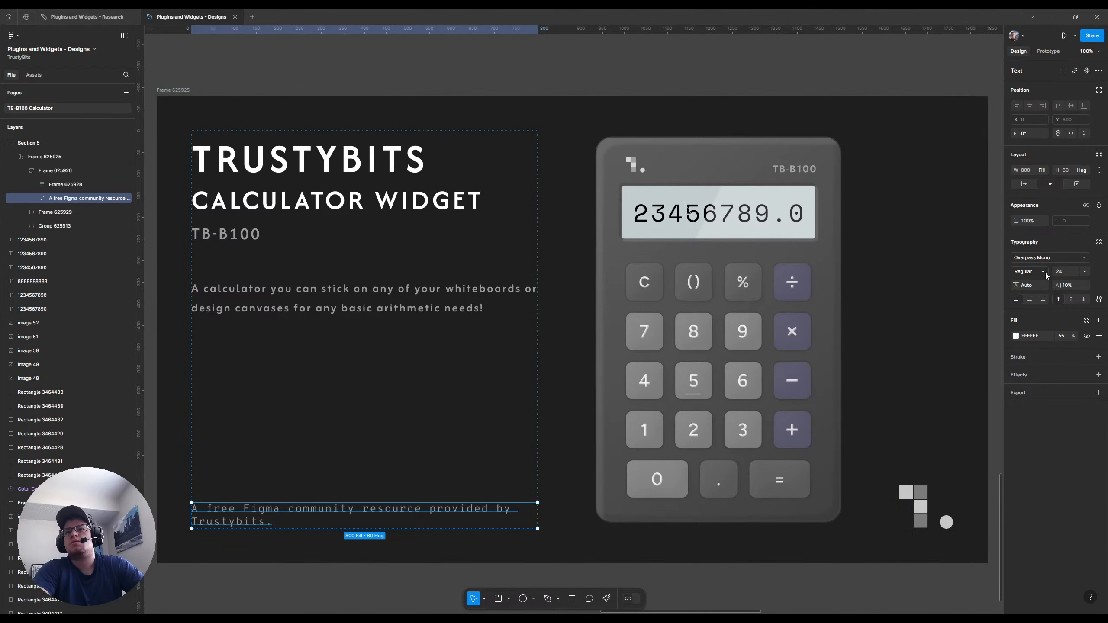
# Set the footer line's font weight to Medium and its size to 20, and deselect it
pyautogui.click(1045, 273)
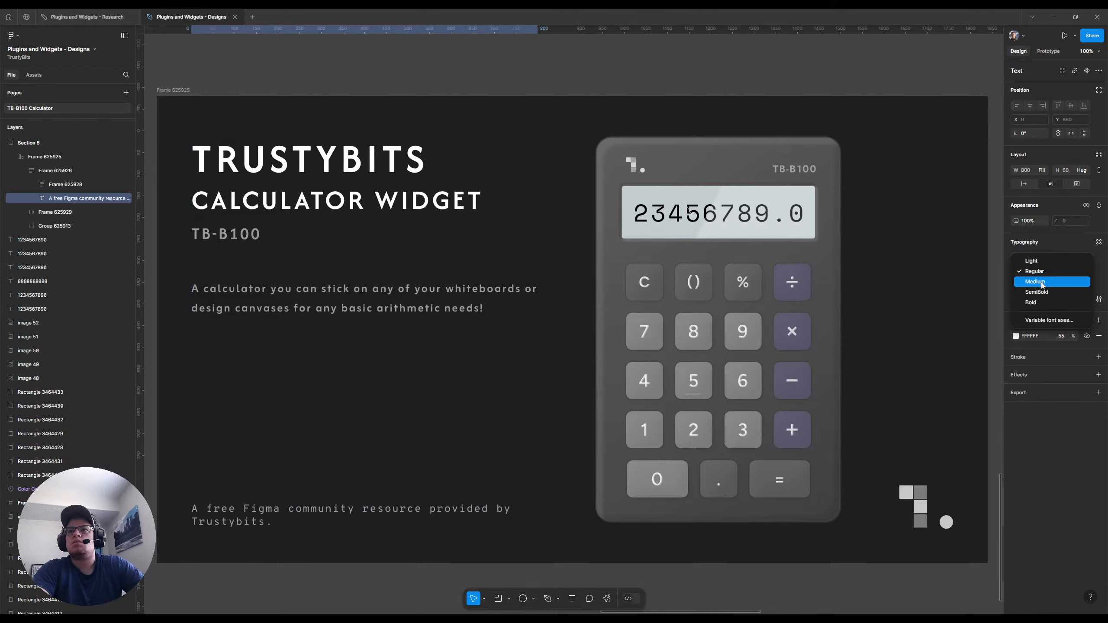
pyautogui.click(1042, 282)
pyautogui.click(1083, 273)
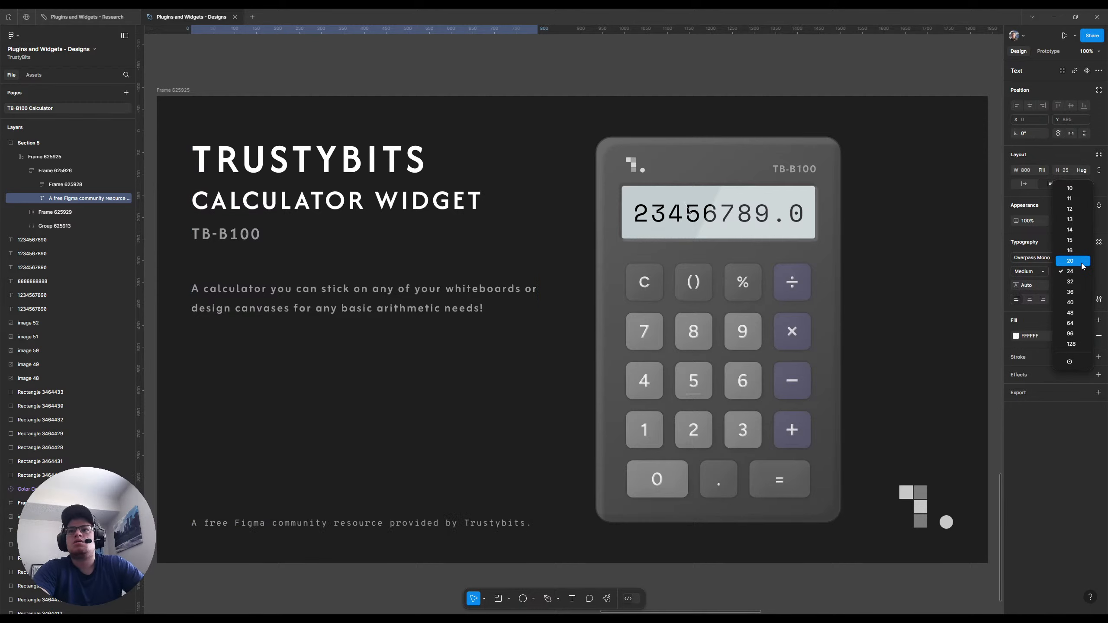
pyautogui.click(1082, 267)
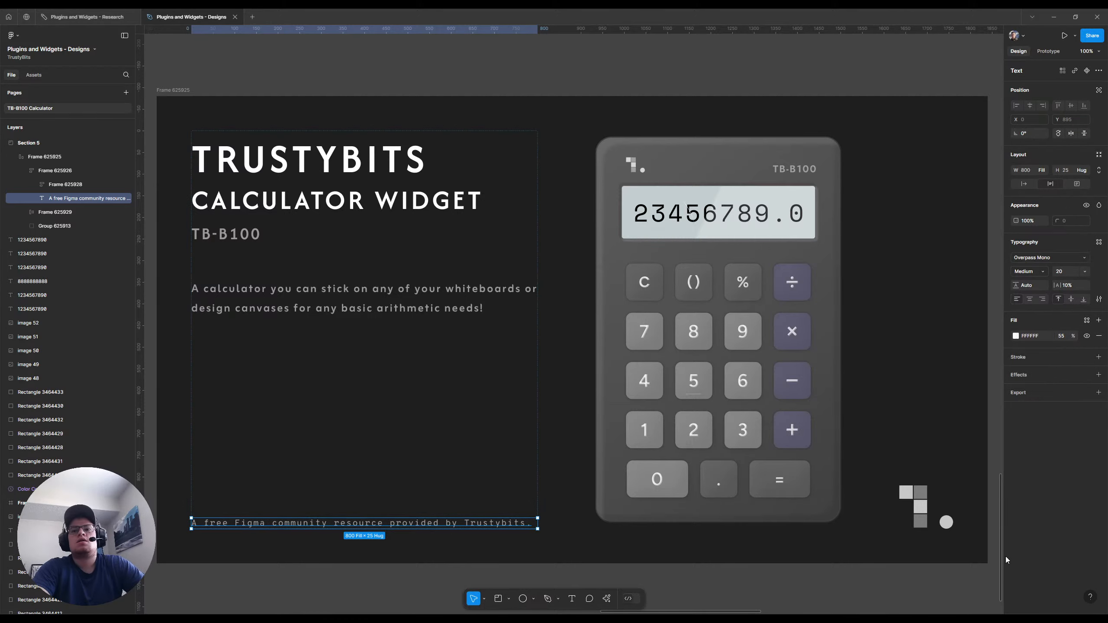
pyautogui.click(985, 578)
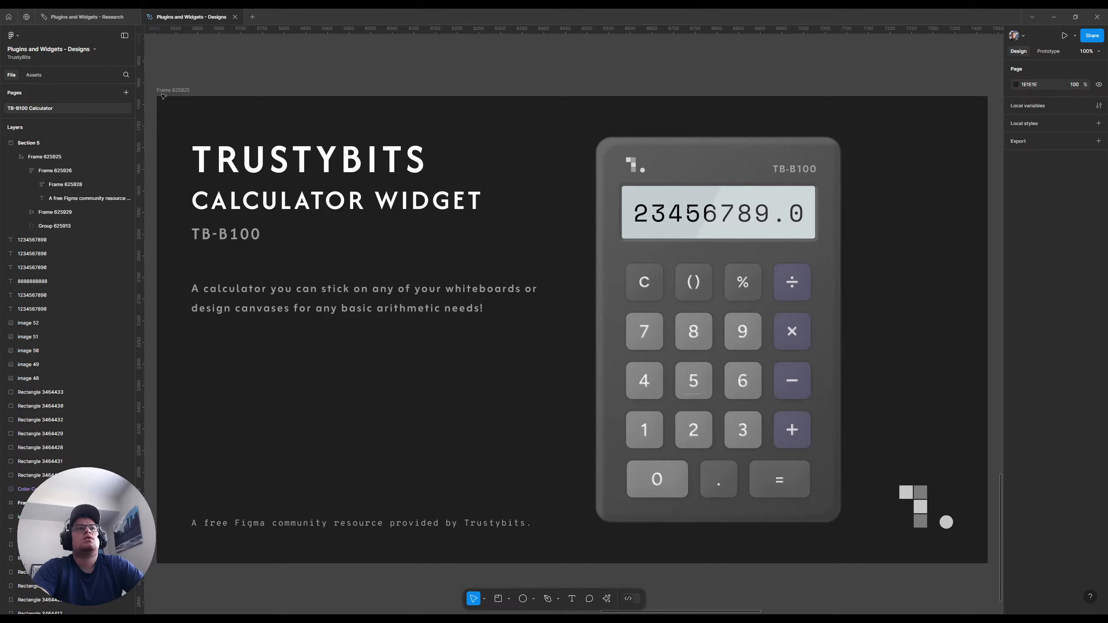
# Hide the vector shape lying over the digits on the thumbnail calculator's display
pyautogui.keyDown('ctrl'); pyautogui.click(691, 216); pyautogui.keyUp('ctrl')
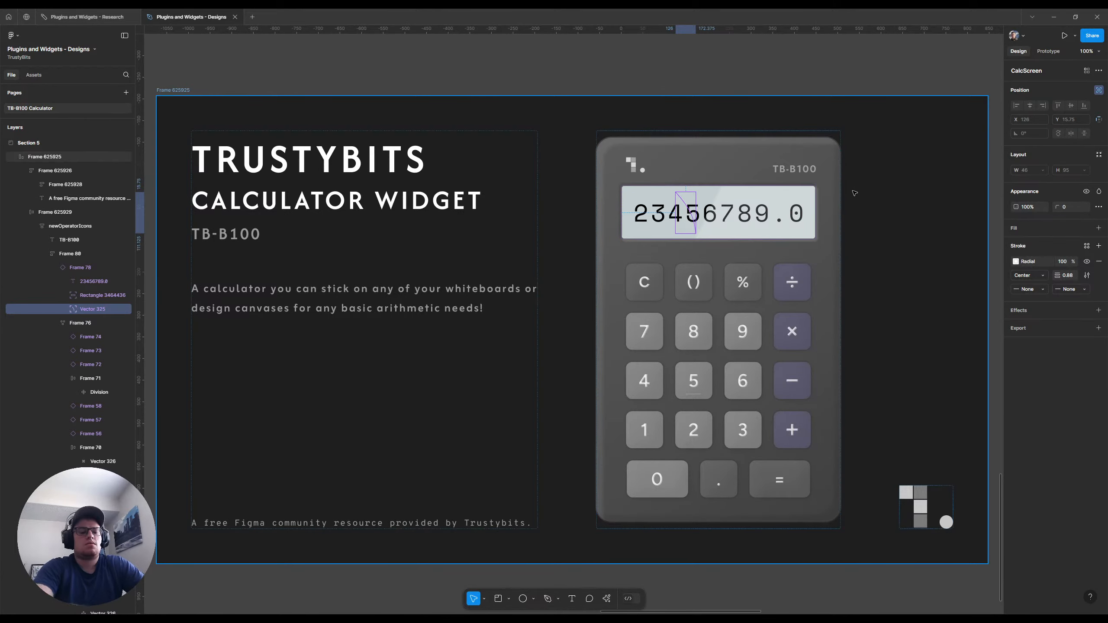
pyautogui.press('Delete')
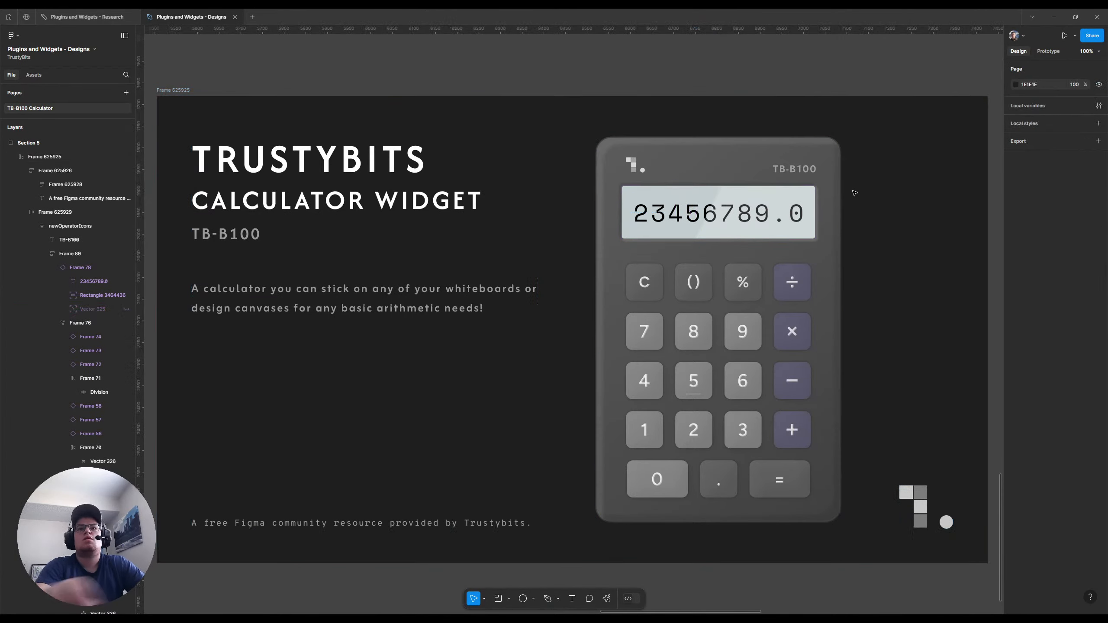
# Detach the thumbnail calculator's display frame from its component instance
pyautogui.keyDown('ctrl'); pyautogui.click(661, 217); pyautogui.keyUp('ctrl')
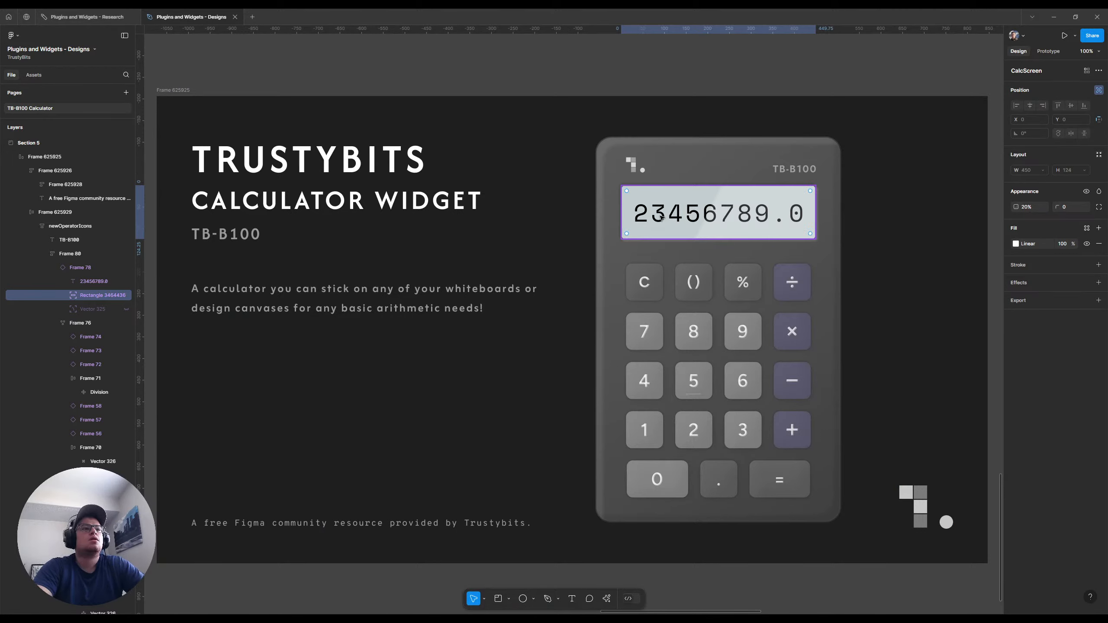
pyautogui.keyDown('ctrl'); pyautogui.click(758, 214); pyautogui.keyUp('ctrl')
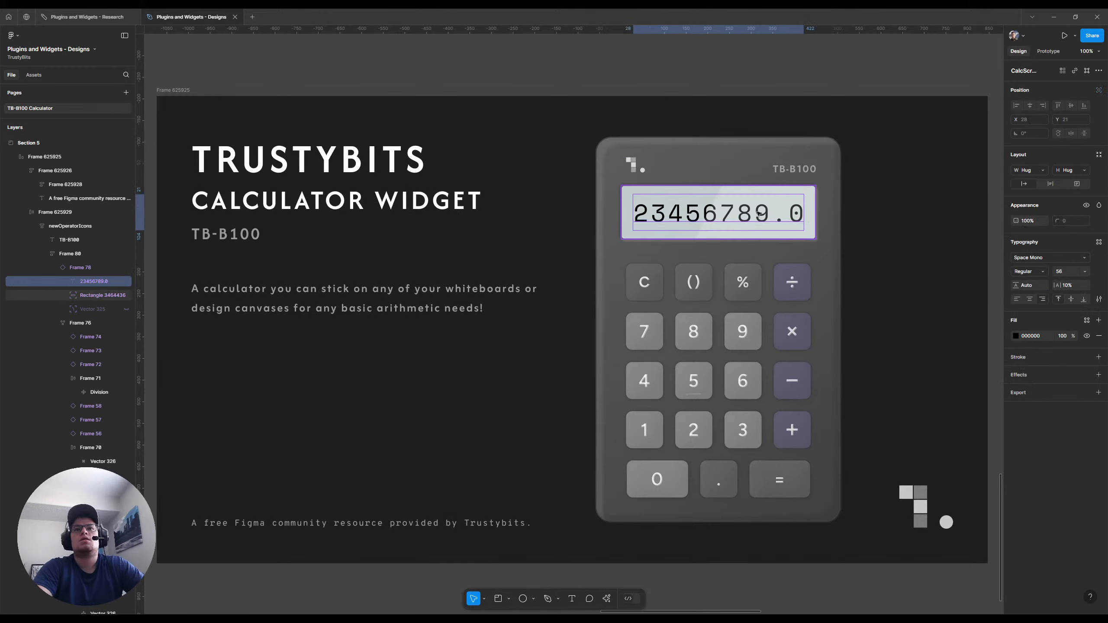
pyautogui.keyDown('ctrl'); pyautogui.click(689, 220); pyautogui.keyUp('ctrl')
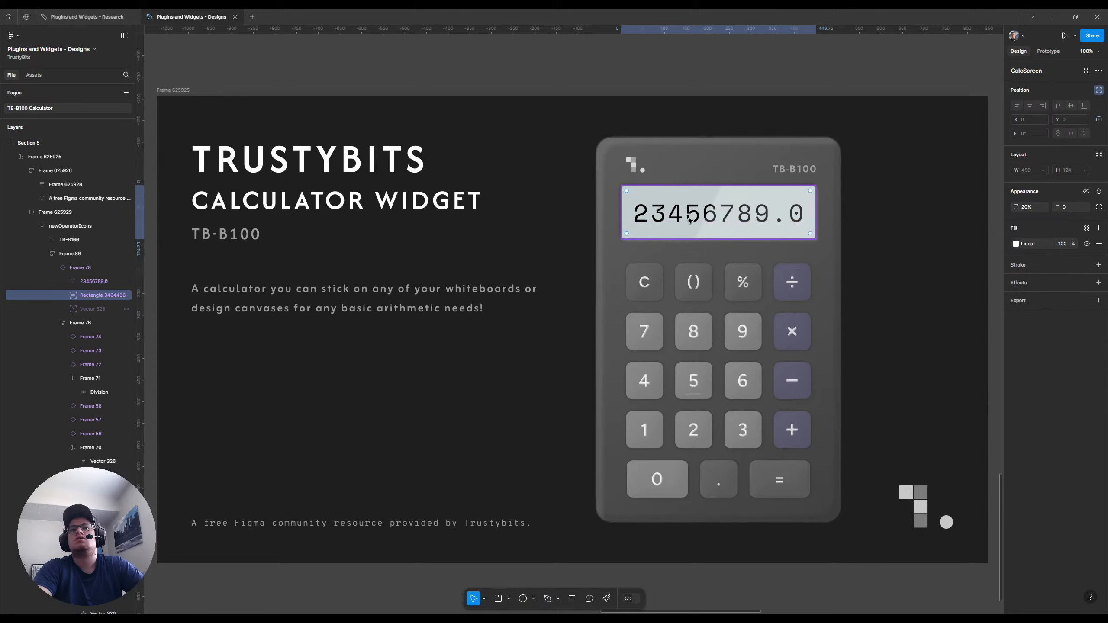
pyautogui.rightClick(89, 268)
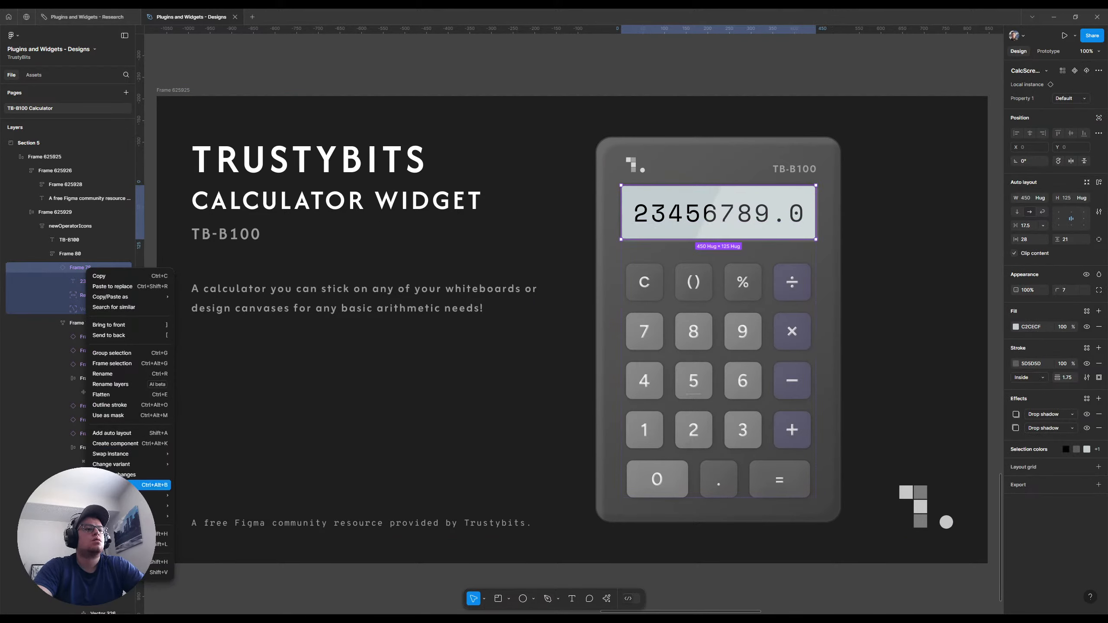
pyautogui.click(148, 485)
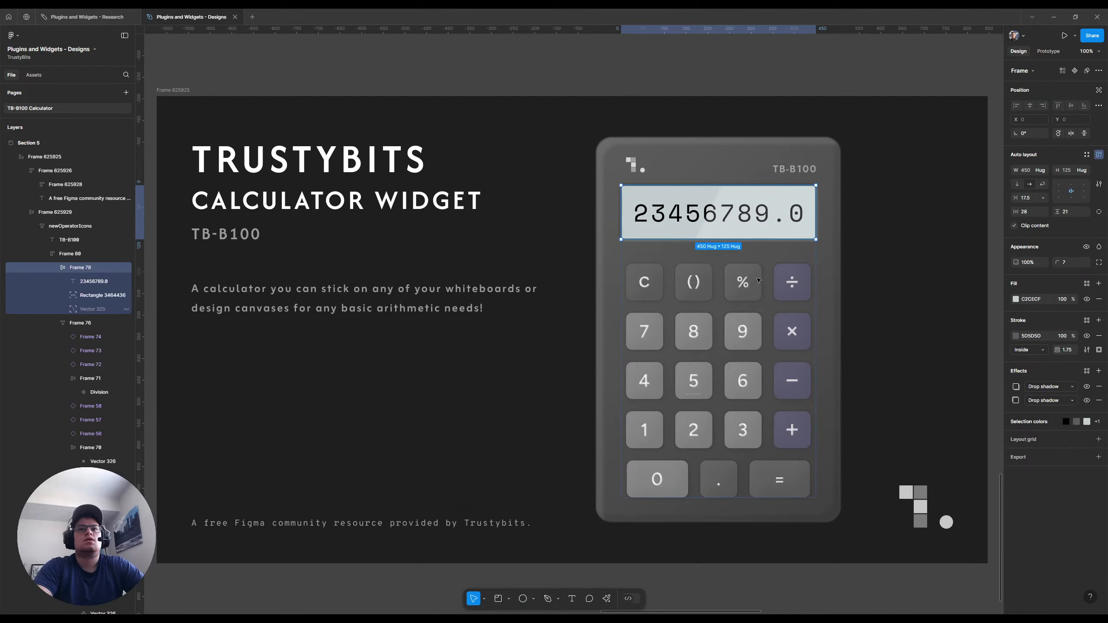
# Try to replace the number on the calculator display with 3.1, and undo the replacement
pyautogui.keyDown('ctrl'); pyautogui.click(663, 215); pyautogui.keyUp('ctrl')
pyautogui.doubleClick(659, 220)
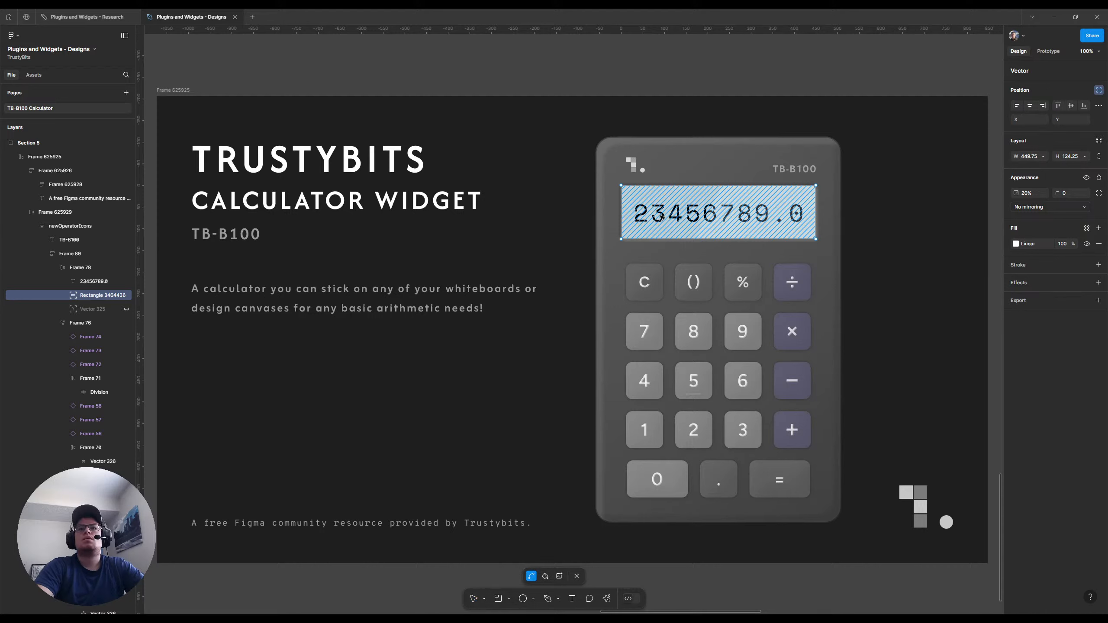
pyautogui.press('Escape')
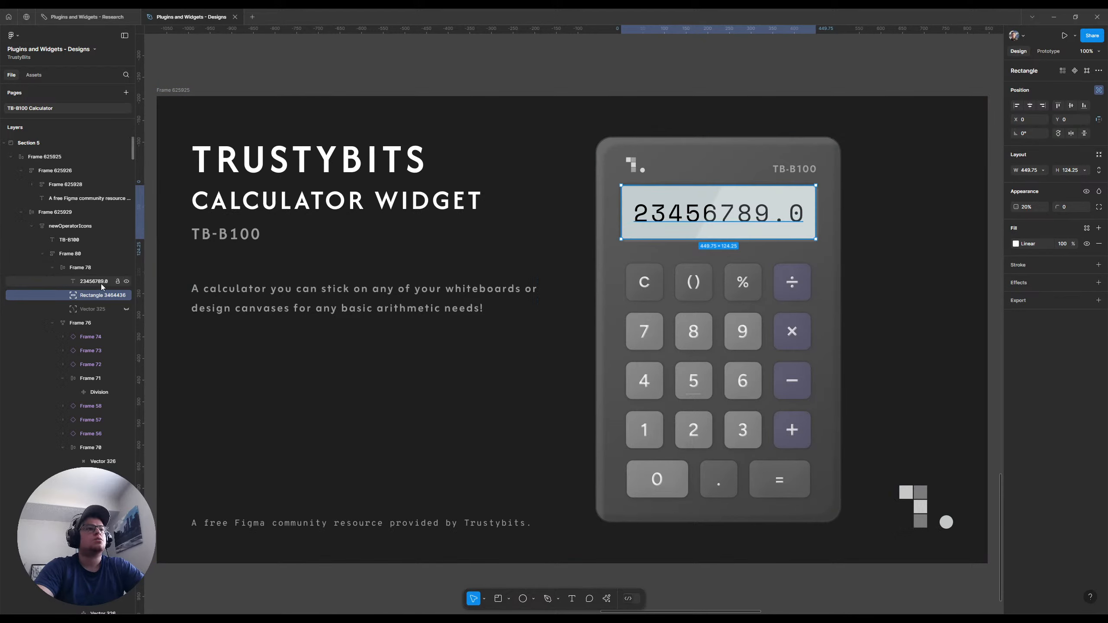
pyautogui.click(711, 217)
pyautogui.doubleClick(700, 216)
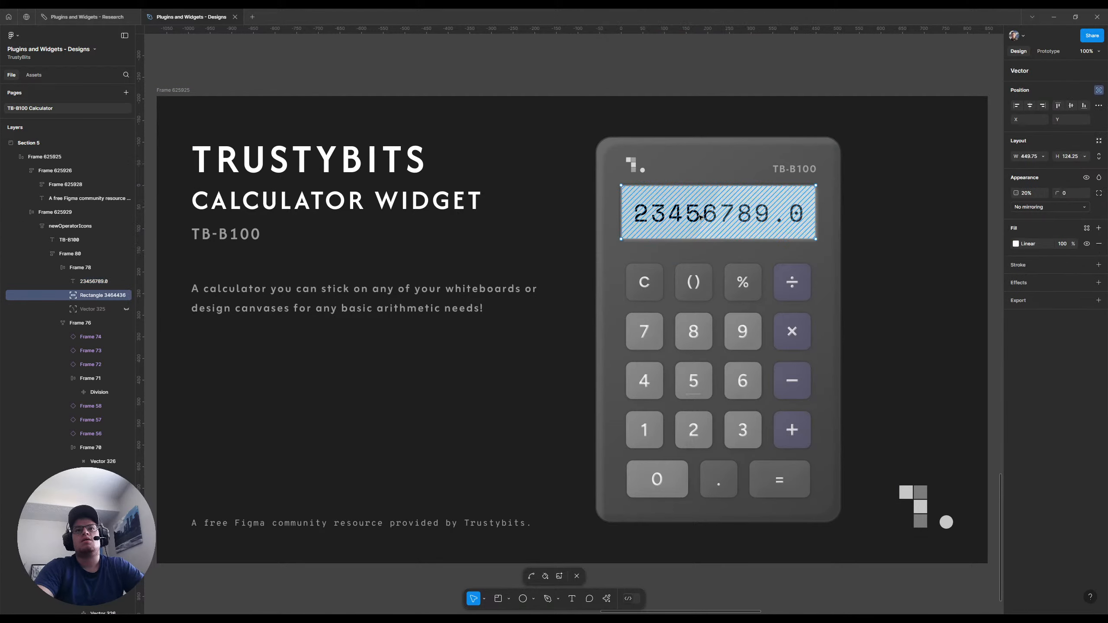
pyautogui.click(86, 282)
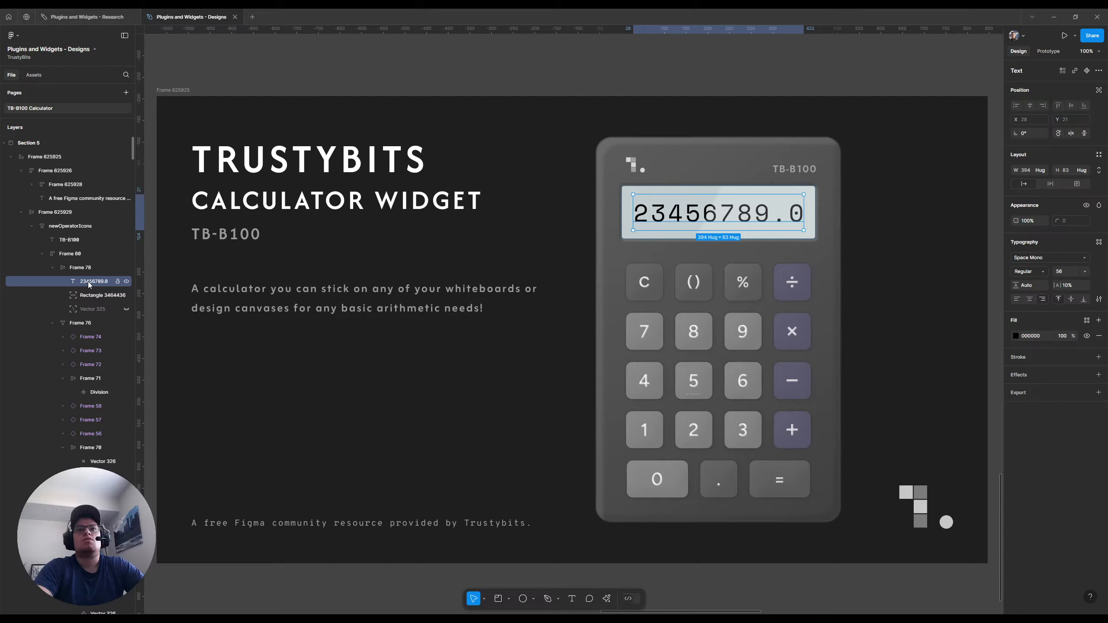
pyautogui.press('Return')
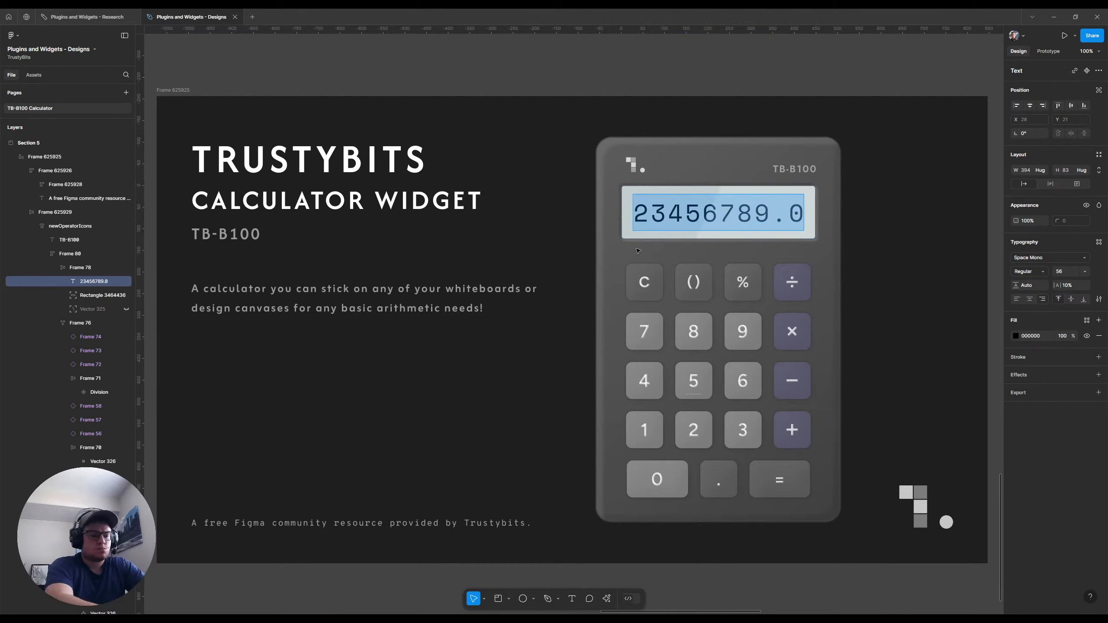
pyautogui.write('3.1')
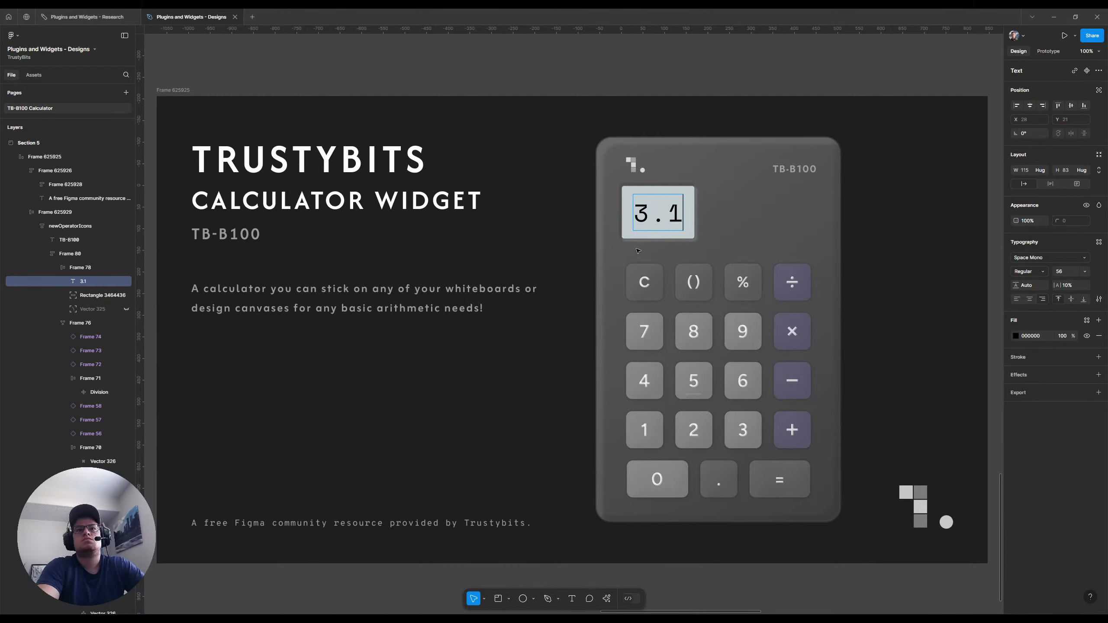
pyautogui.hotkey('ctrl', 'z')
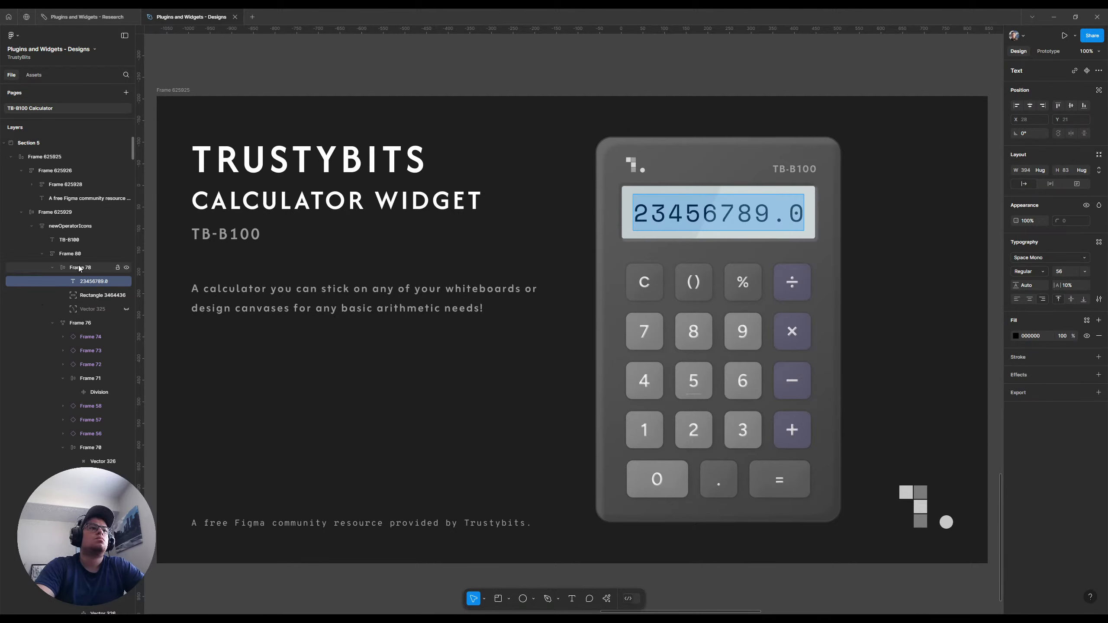
# Change the display frame's horizontal sizing to a fixed width of 450
pyautogui.press('Escape')
pyautogui.press('Escape')
pyautogui.click(1044, 170)
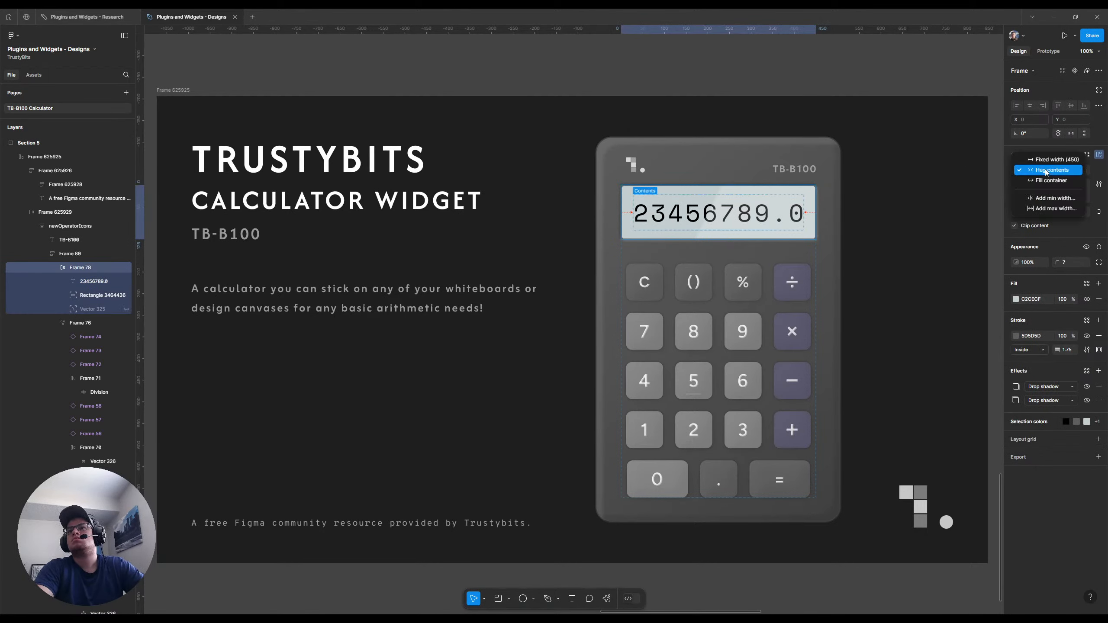
pyautogui.click(1045, 160)
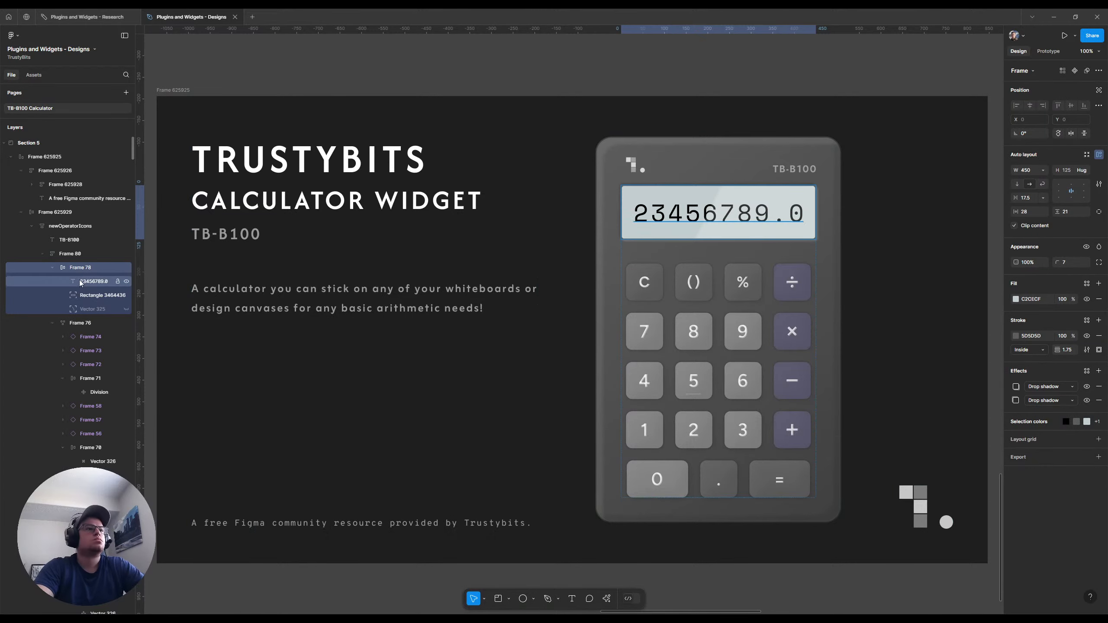
# Replace the display's number with 3.1 and right-align the contents of the display frame
pyautogui.click(94, 282)
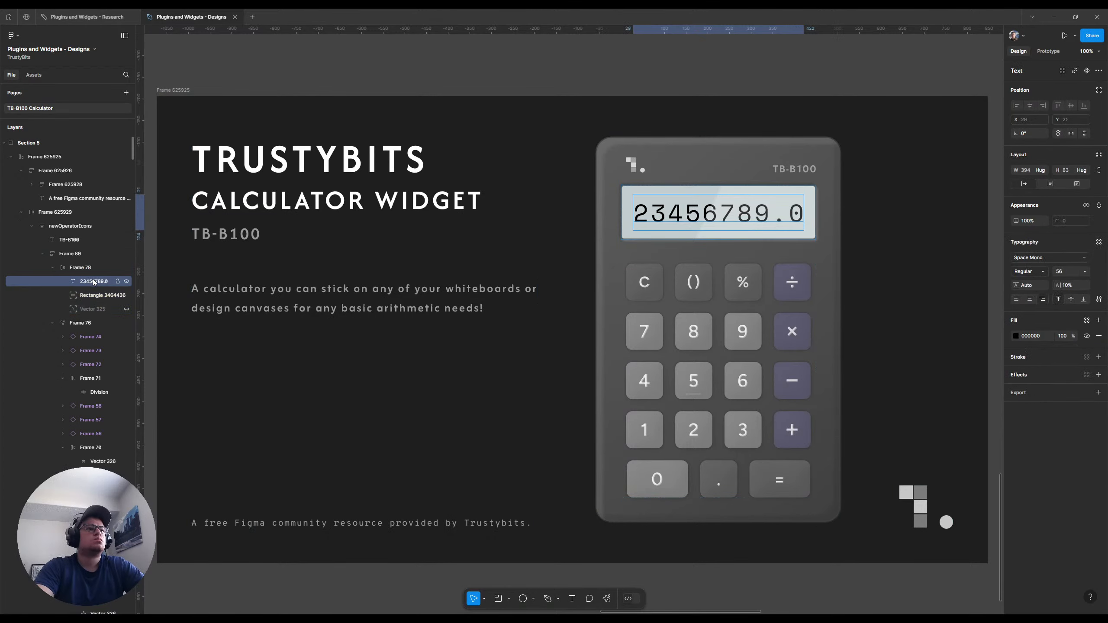
pyautogui.doubleClick(679, 211)
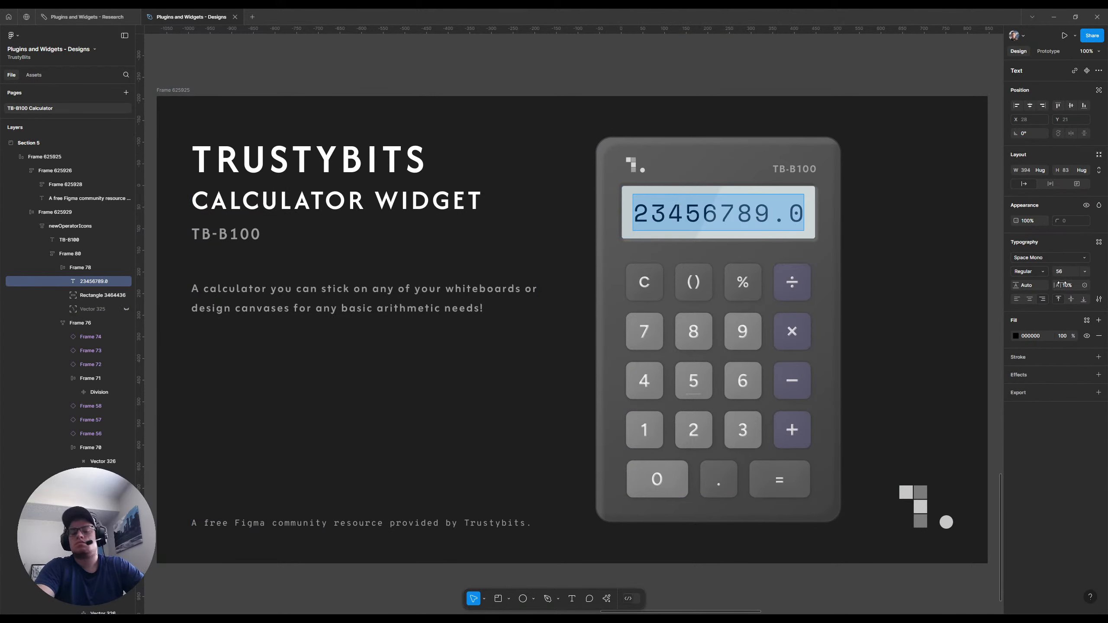
pyautogui.write('3.1')
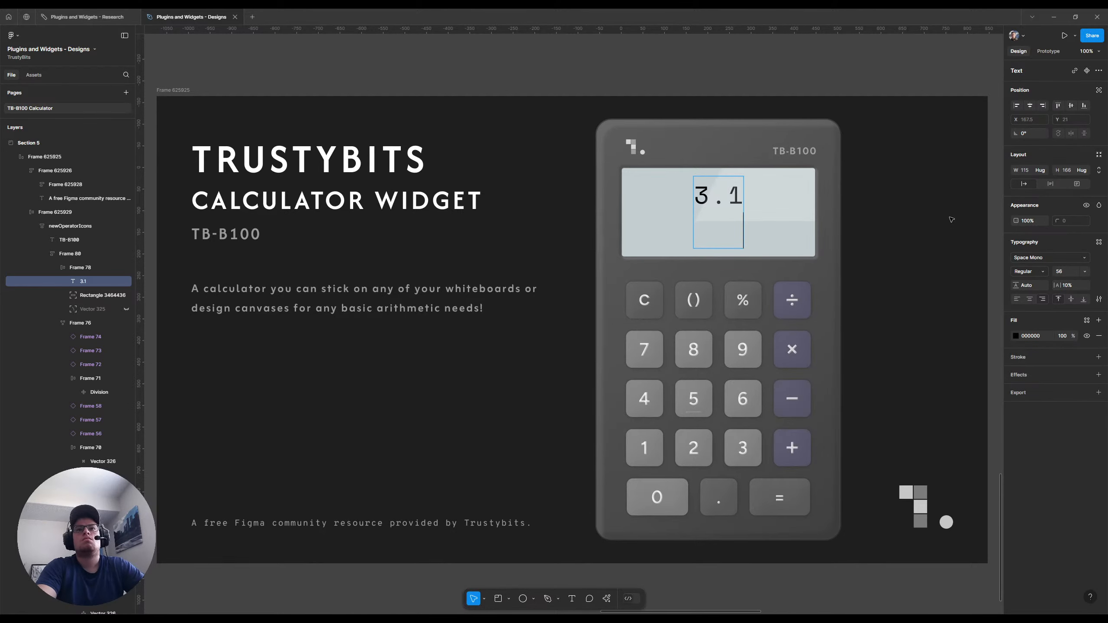
pyautogui.press('Escape')
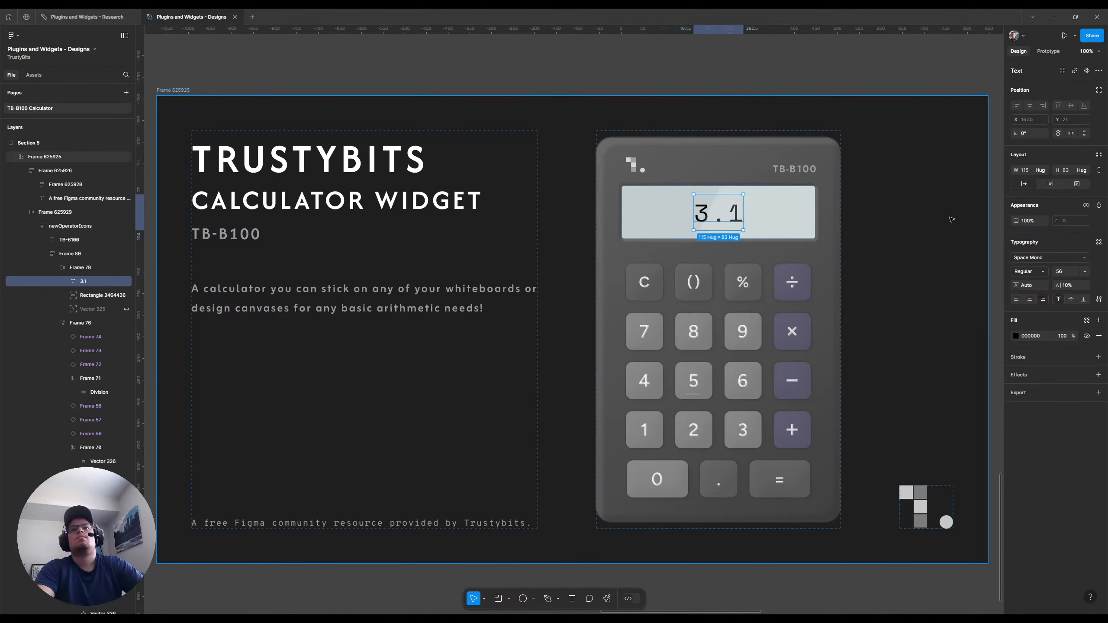
pyautogui.hotkey('shift', 'Return')
pyautogui.click(1083, 192)
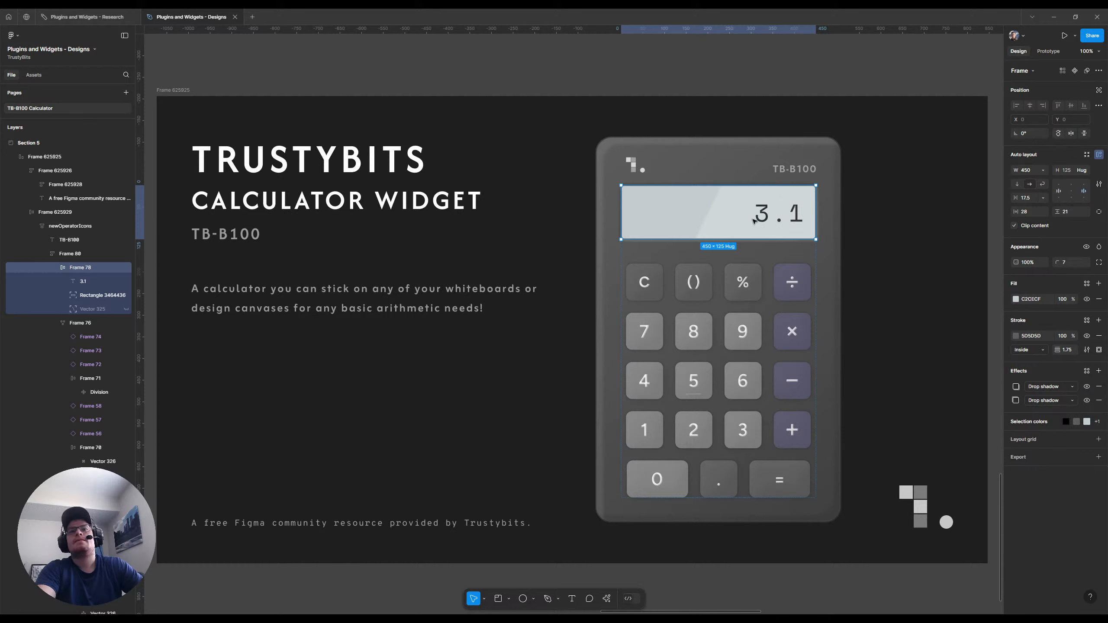
# Extend the number on the calculator display to 3.14159
pyautogui.click(84, 281)
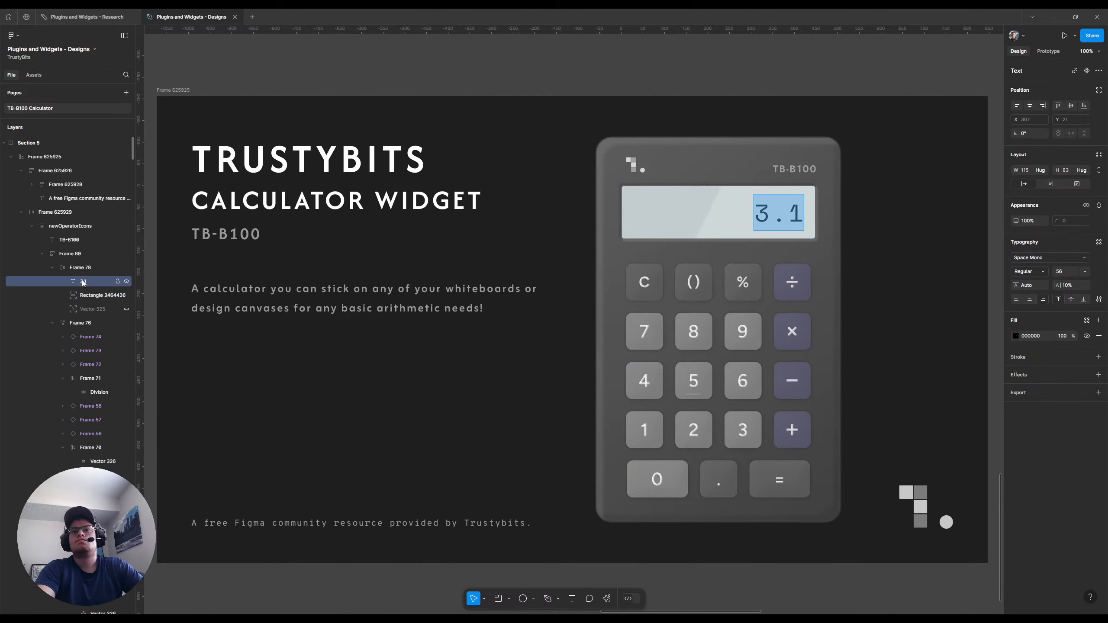
pyautogui.press('Right')
pyautogui.write('4159')
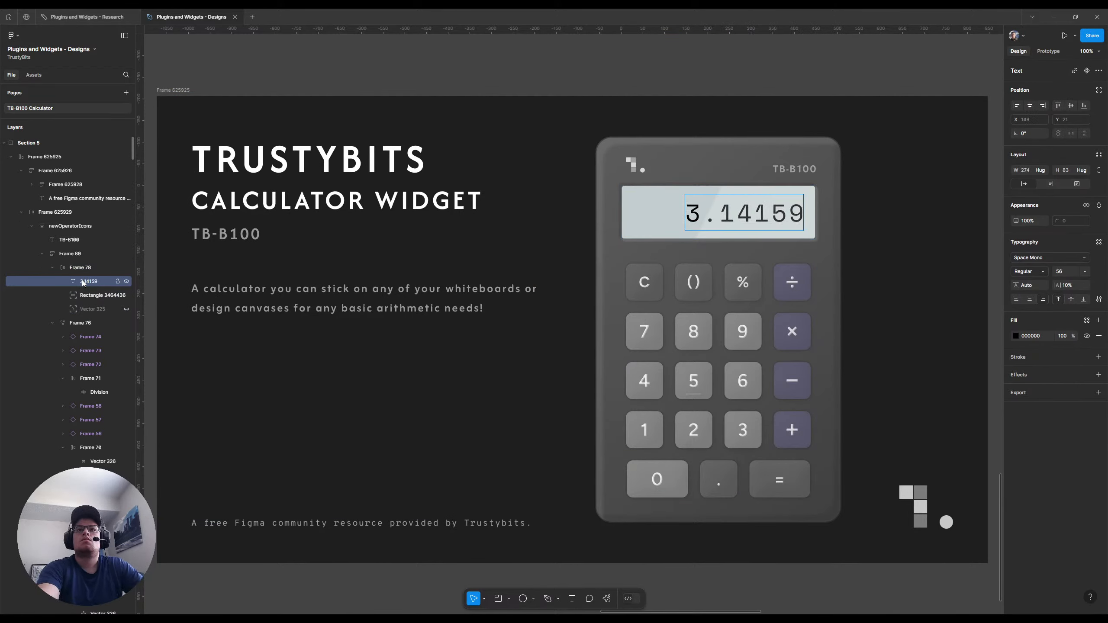
pyautogui.write('26')
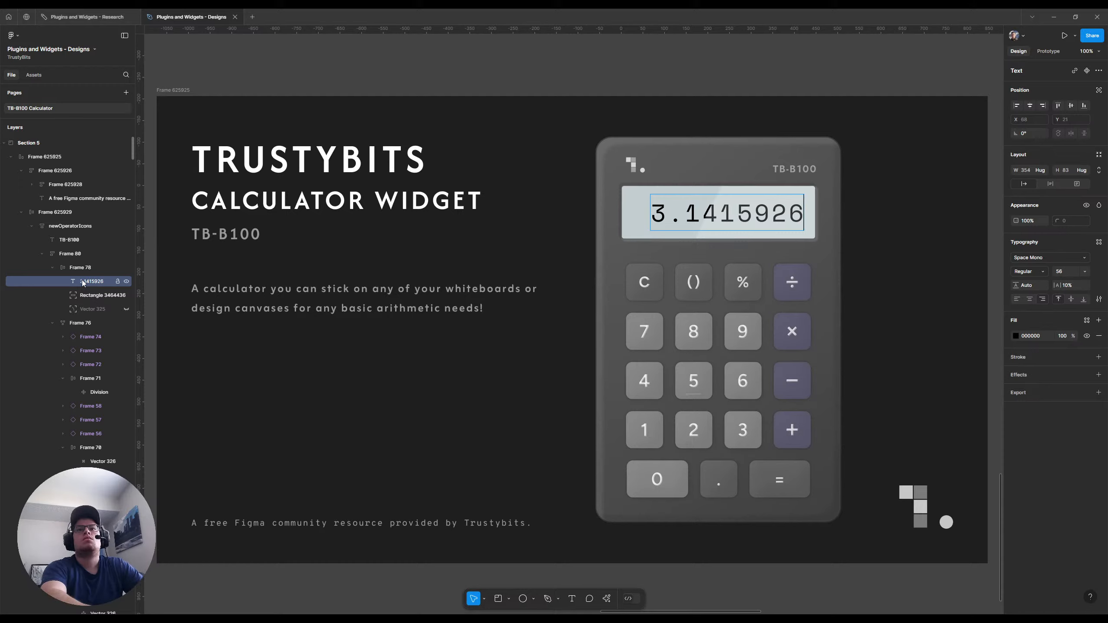
pyautogui.press('BackSpace')
pyautogui.press('BackSpace')
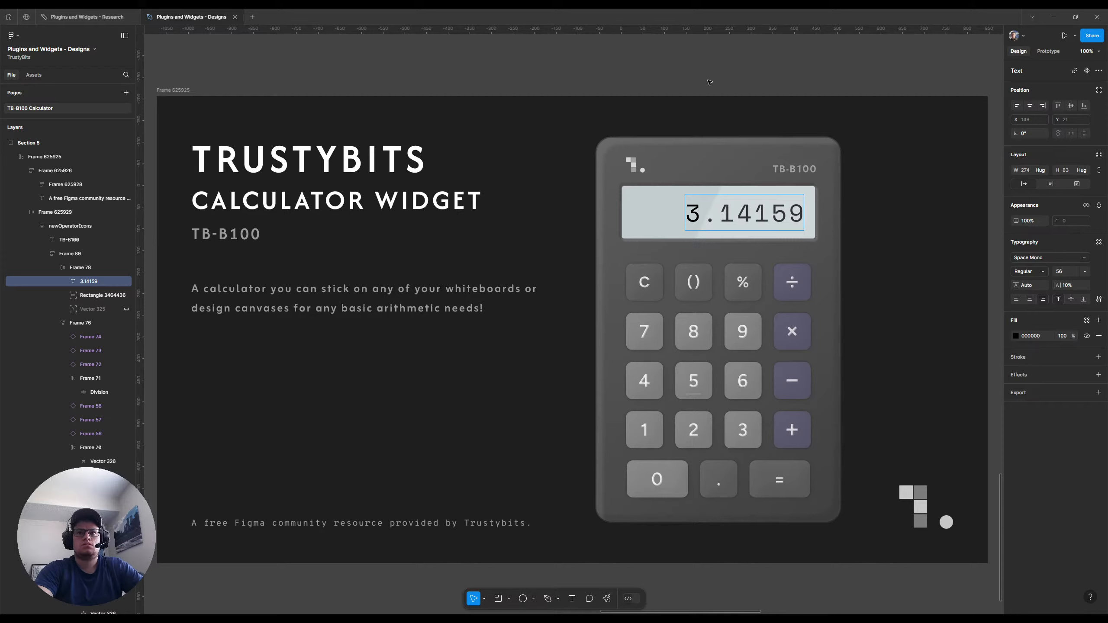
# Replace the number on the calculator display with the expression 76+123 and deselect the text
pyautogui.press('BackSpace')
pyautogui.press('BackSpace')
pyautogui.press('BackSpace')
pyautogui.press('BackSpace')
pyautogui.press('BackSpace')
pyautogui.press('BackSpace')
pyautogui.press('BackSpace')
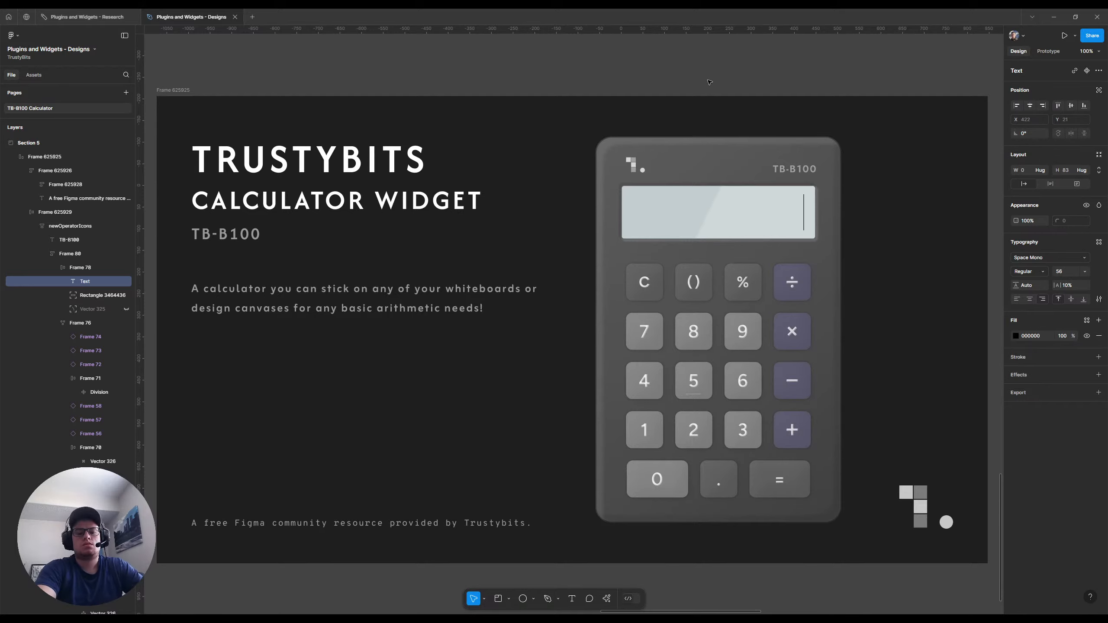
pyautogui.write('76')
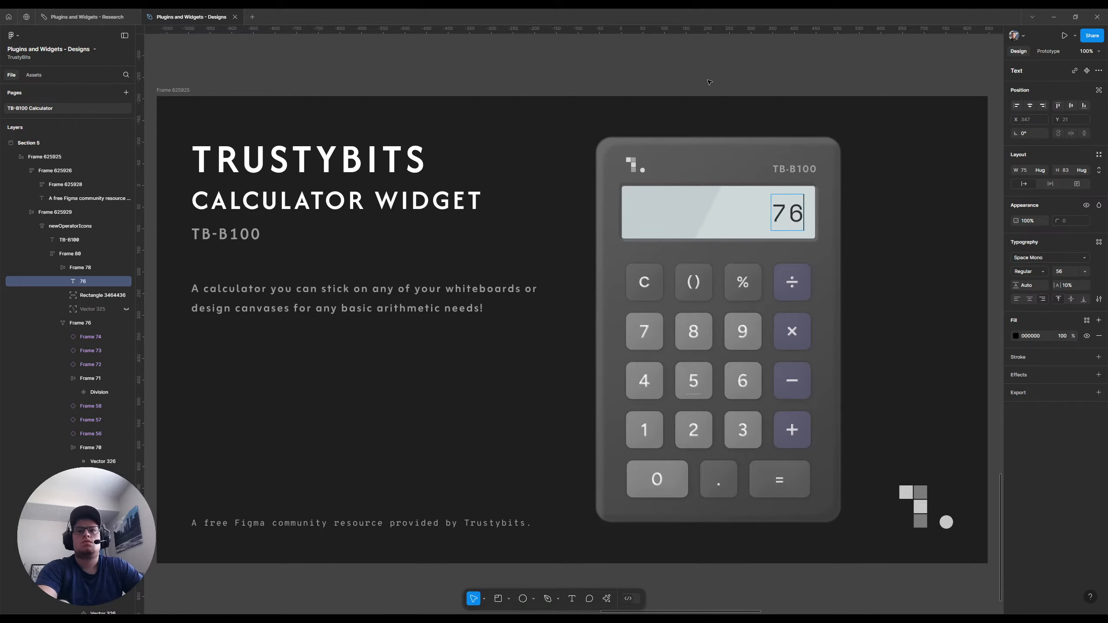
pyautogui.write('+')
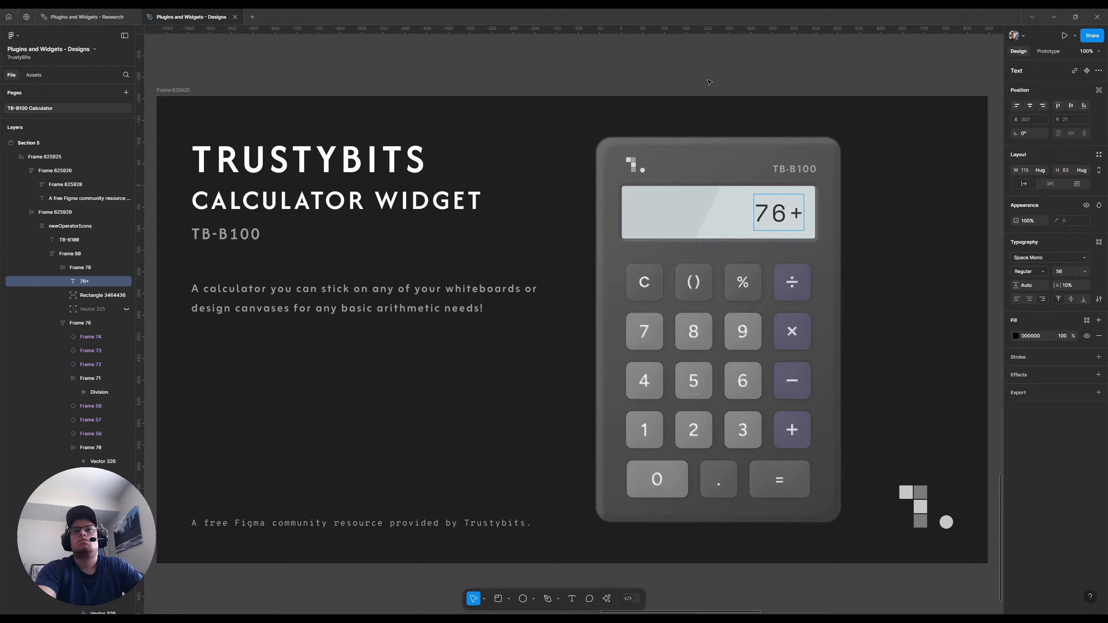
pyautogui.write('123')
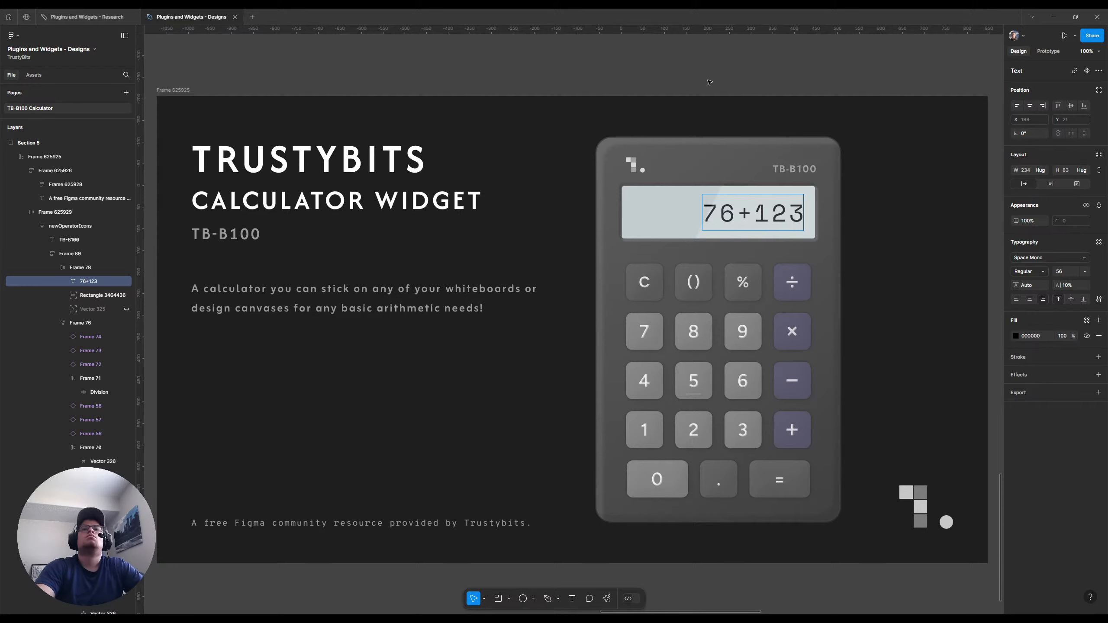
pyautogui.press('Escape')
pyautogui.click(709, 83)
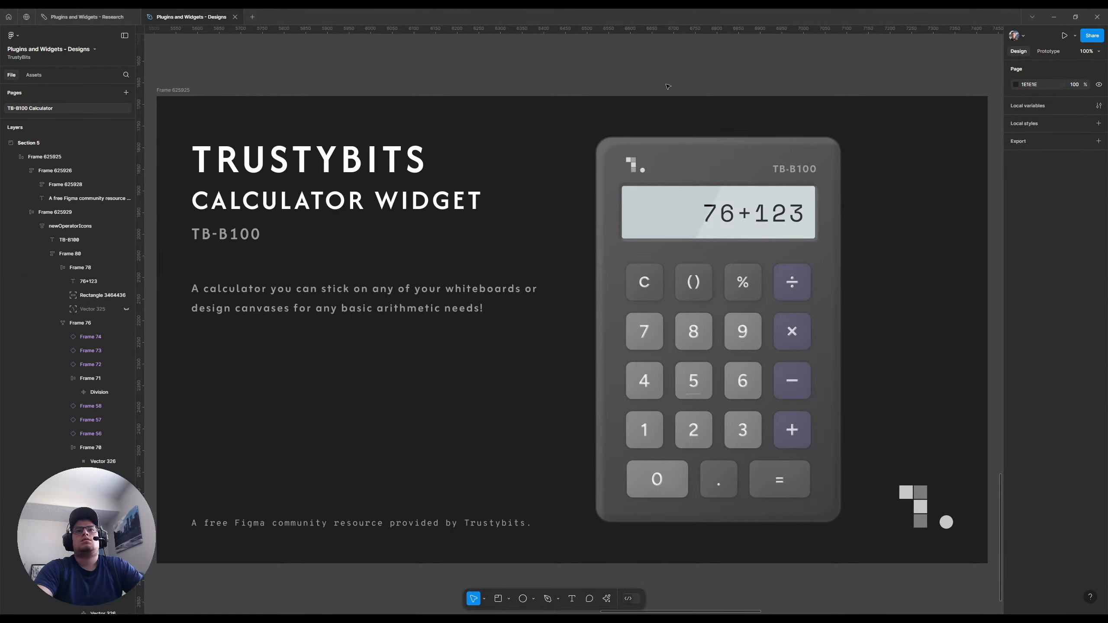
# Change the expression on the thumbnail calculator's display to 123+76
pyautogui.hotkey('shift', '1')
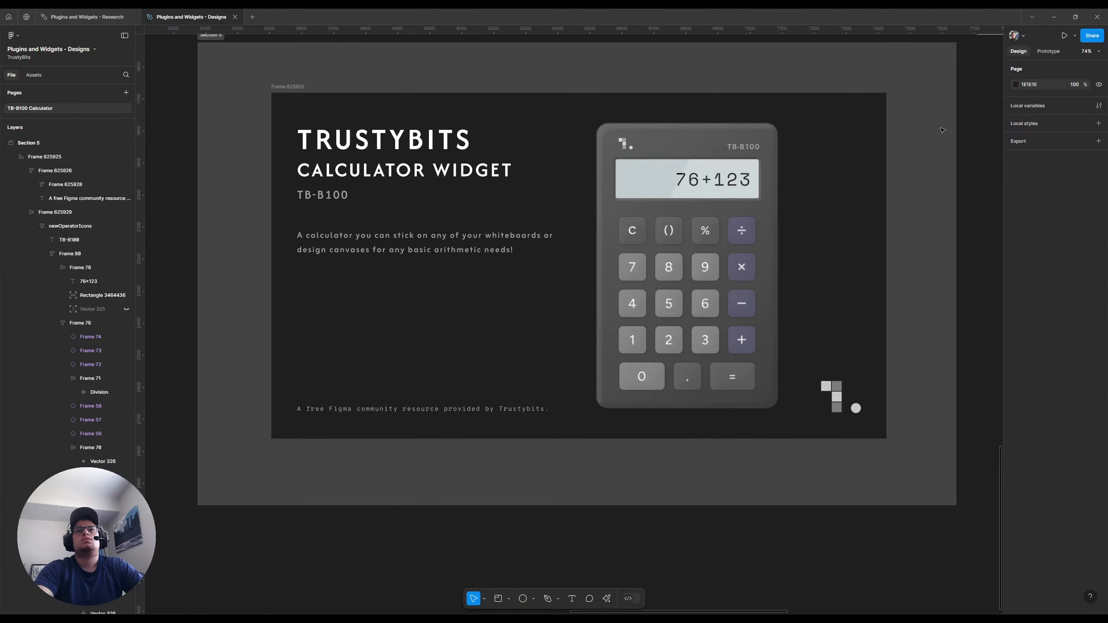
pyautogui.scroll(2, 972, 179)
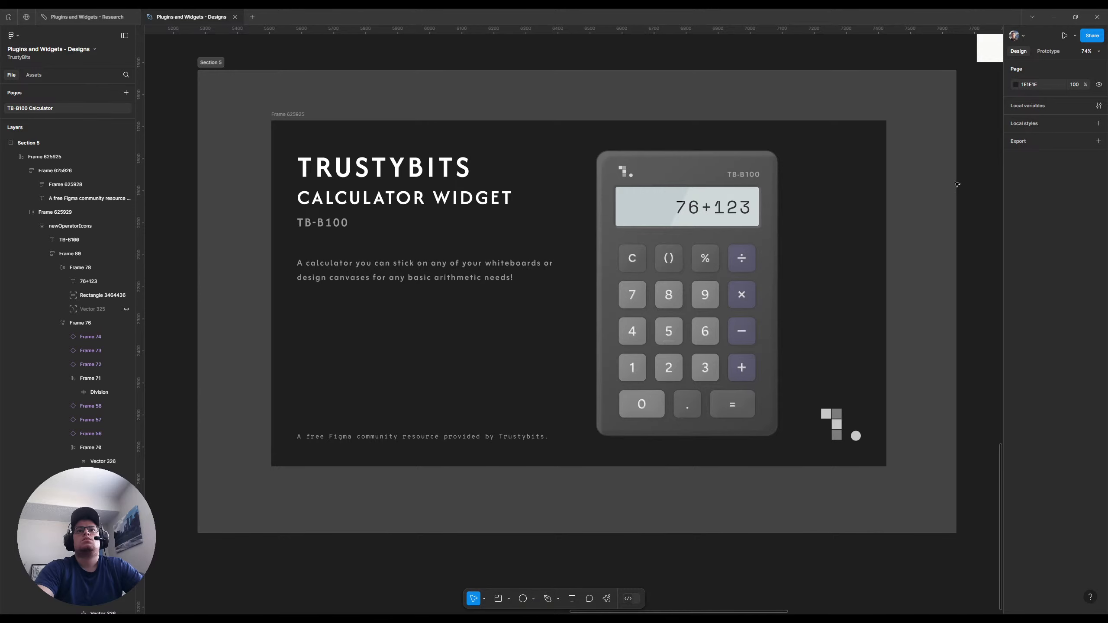
pyautogui.click(699, 207)
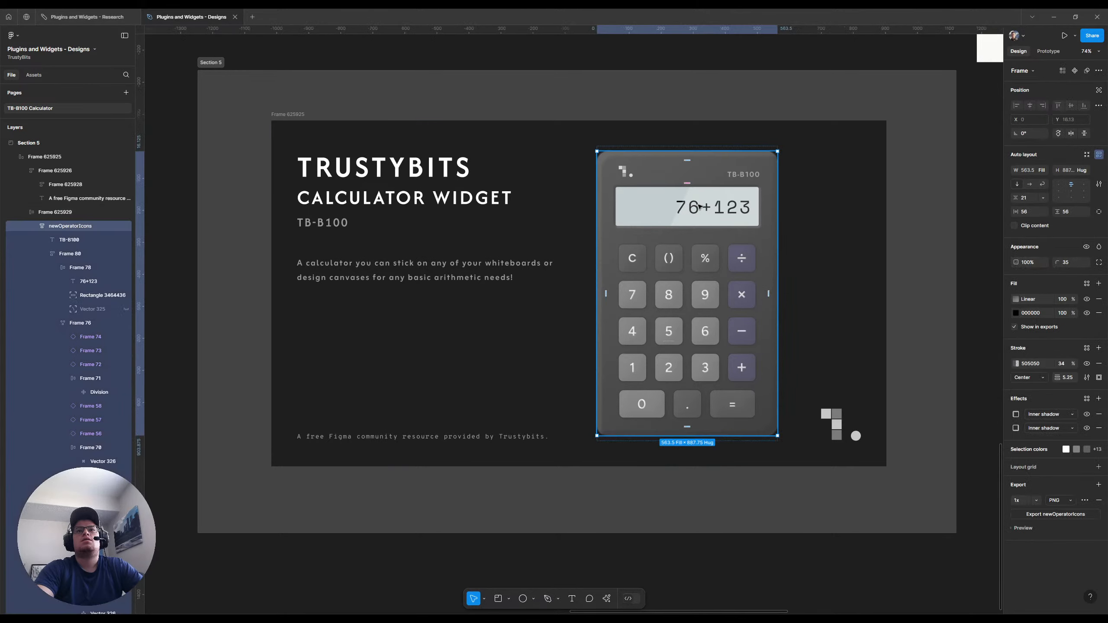
pyautogui.click(81, 284)
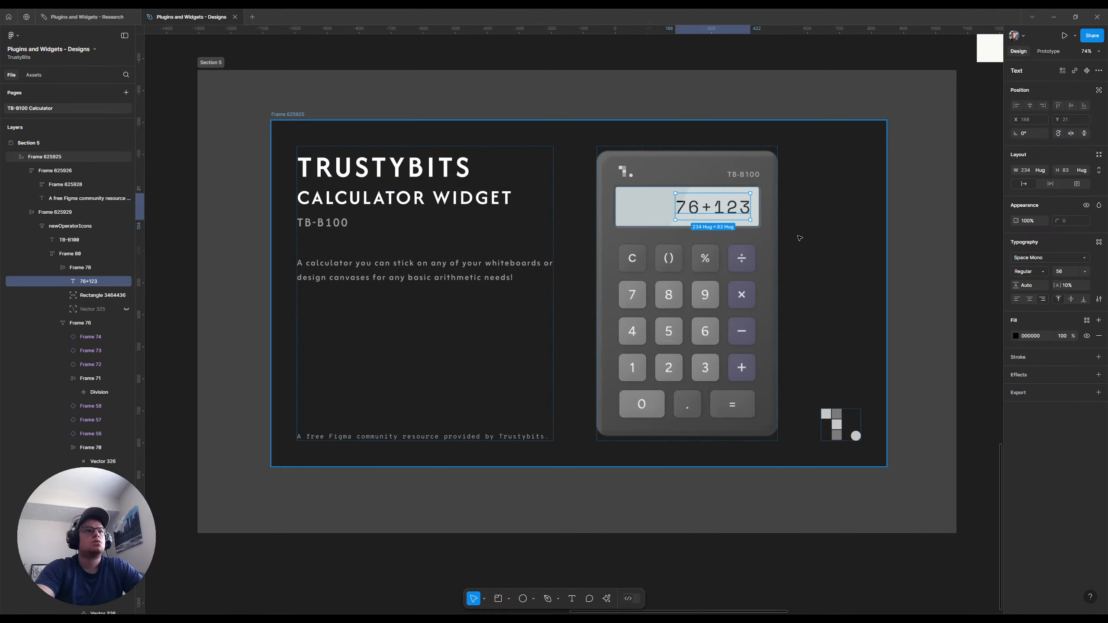
pyautogui.press('Return')
pyautogui.write('123+')
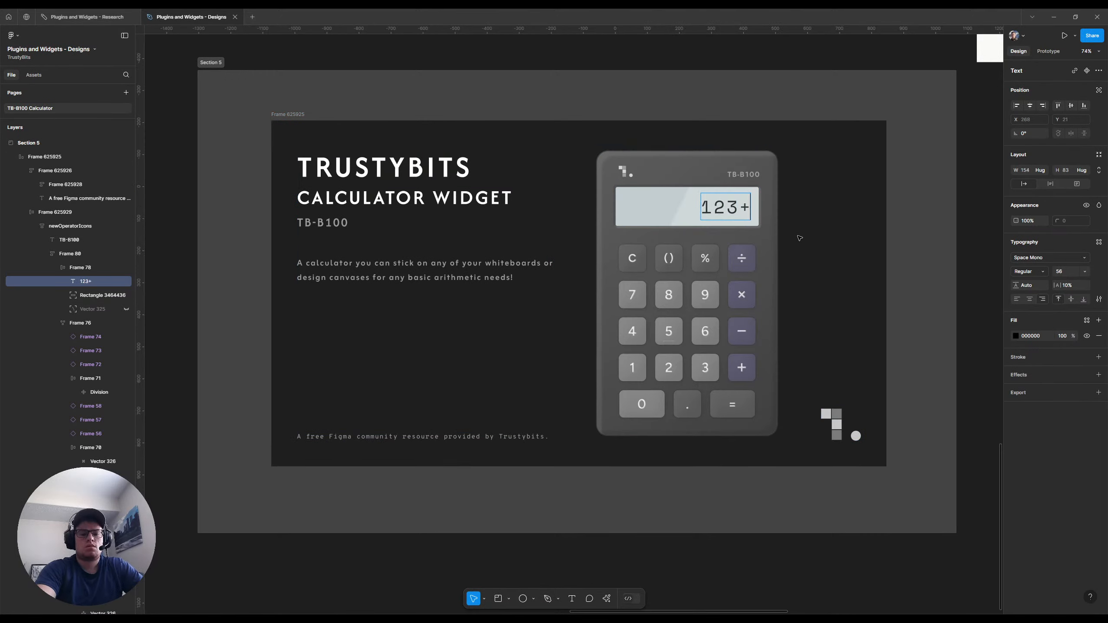
pyautogui.write('76')
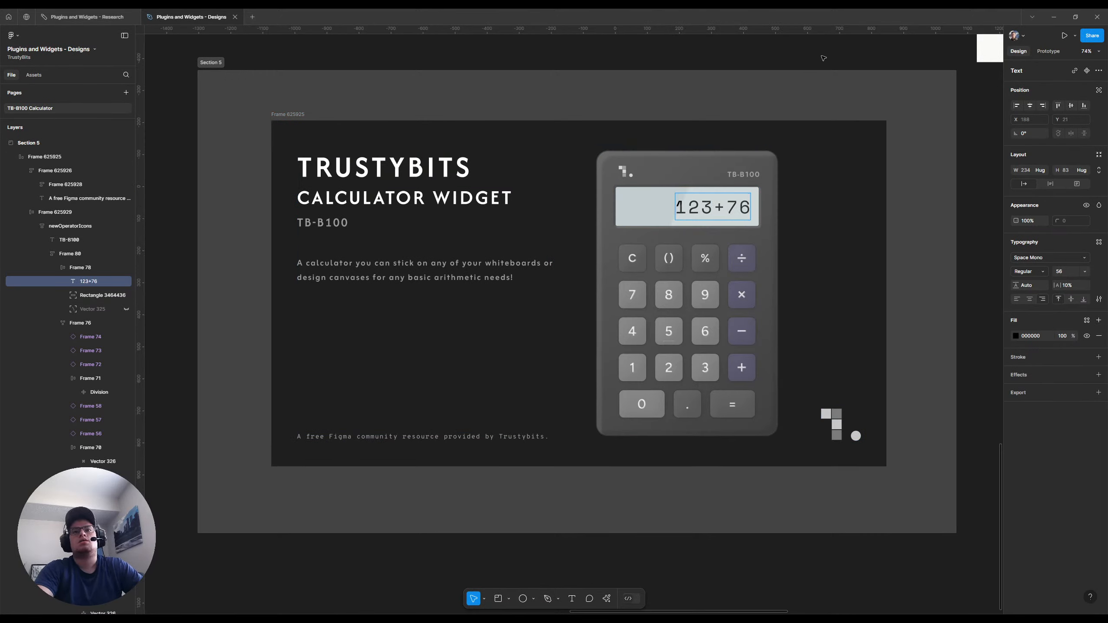
pyautogui.press('Escape')
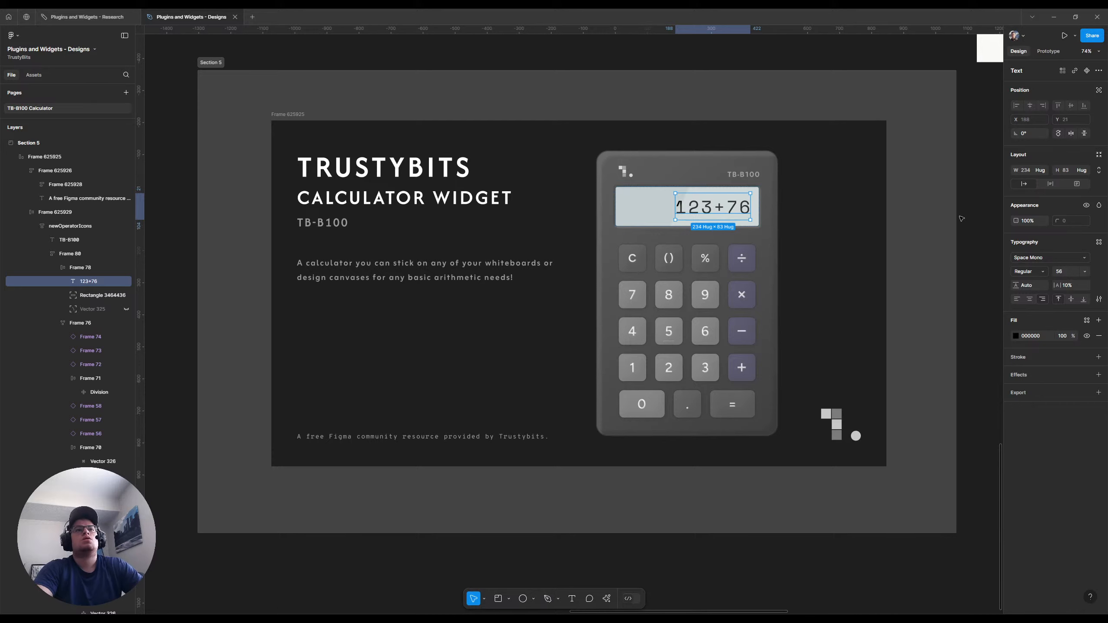
# Export the dark 1920 × 1080 thumbnail frame as a PNG at 1x
pyautogui.scroll(2, 961, 218)
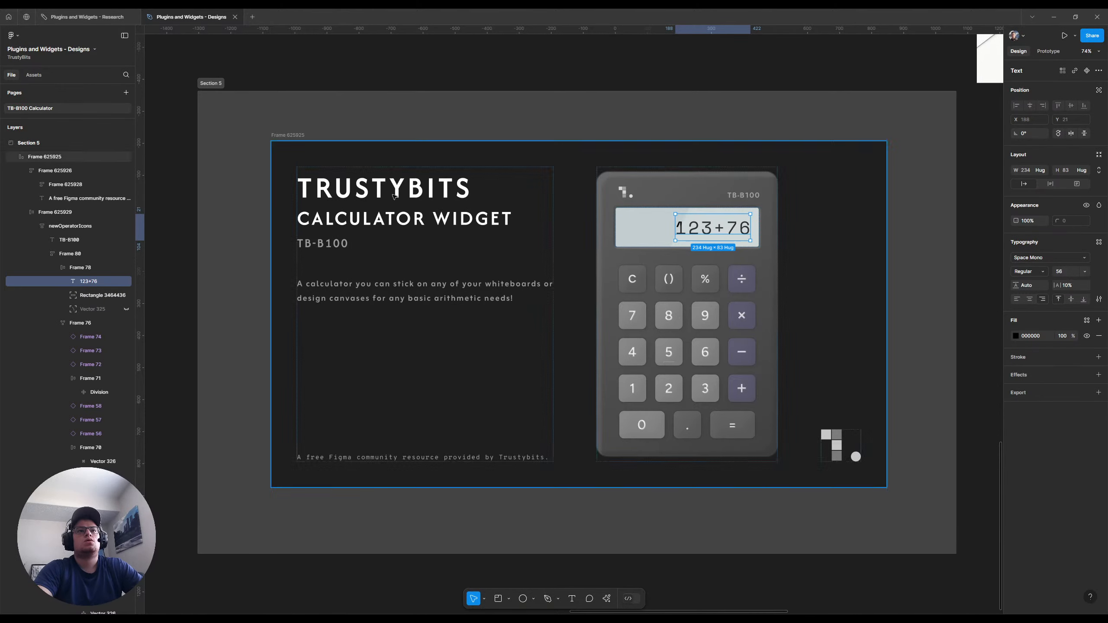
pyautogui.click(300, 158)
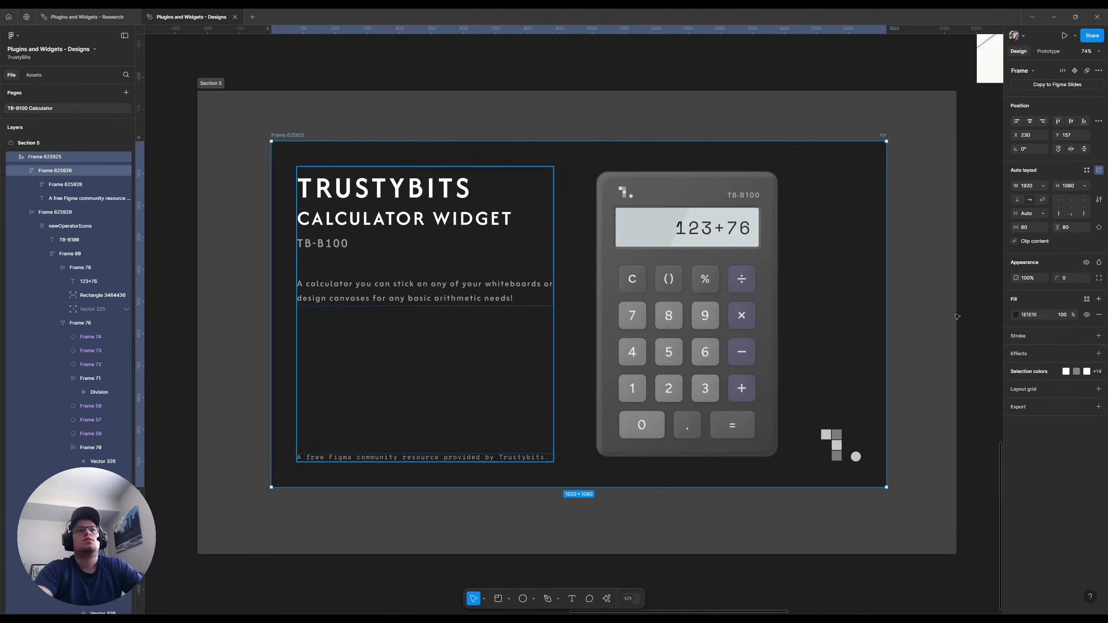
pyautogui.click(1098, 407)
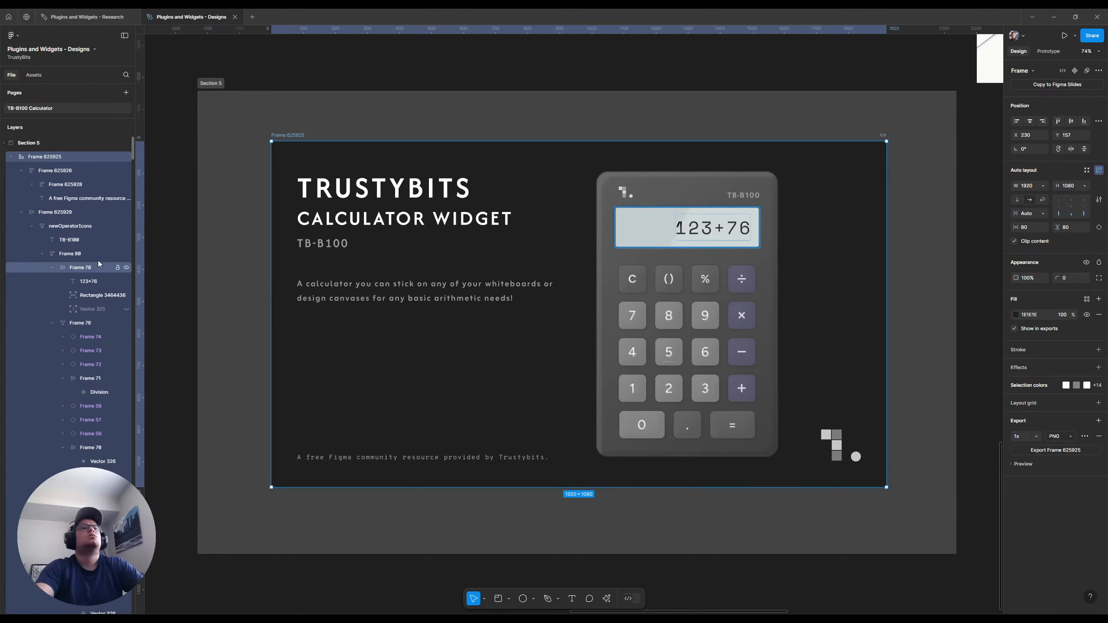
# Replace both preview images of the TB-B100 widget's community listing with the exported thumbnail and save the changes
pyautogui.click(25, 18)
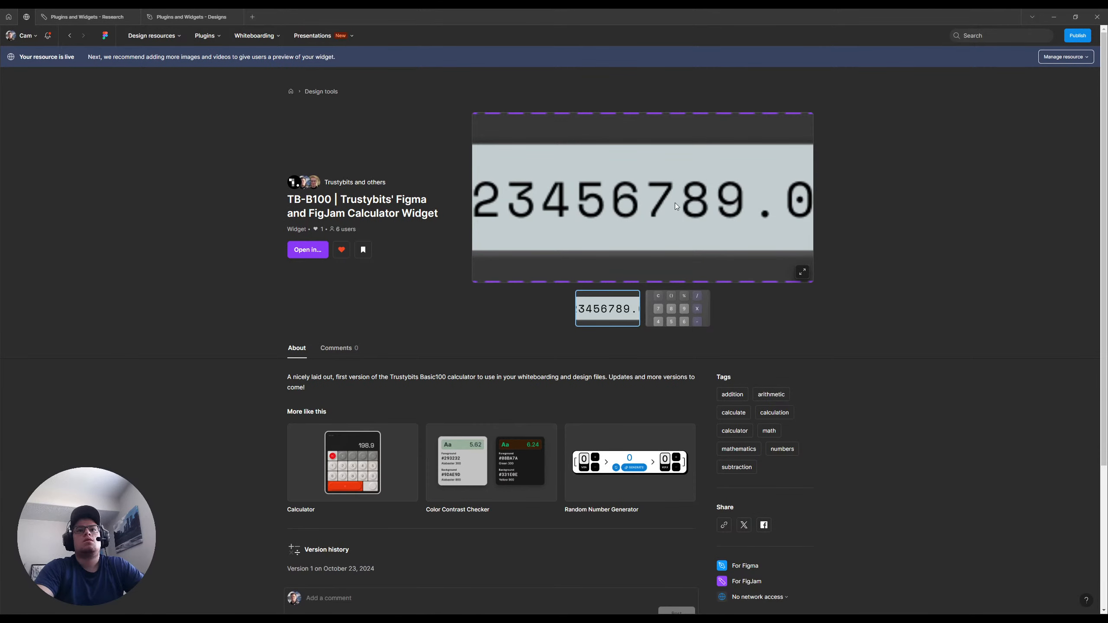
pyautogui.click(1073, 75)
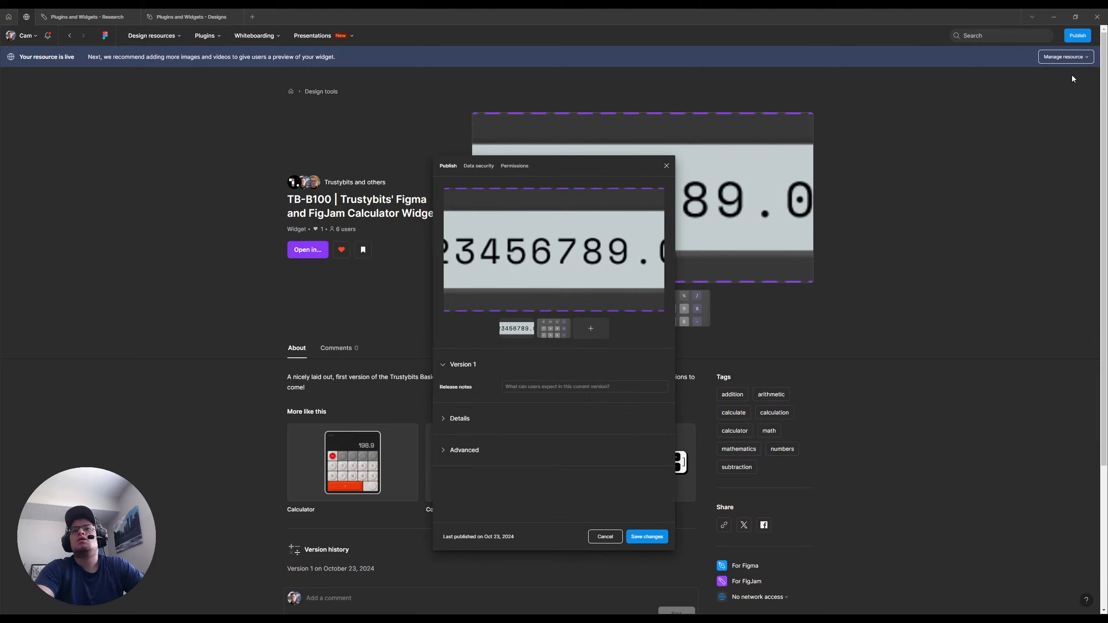
pyautogui.click(567, 319)
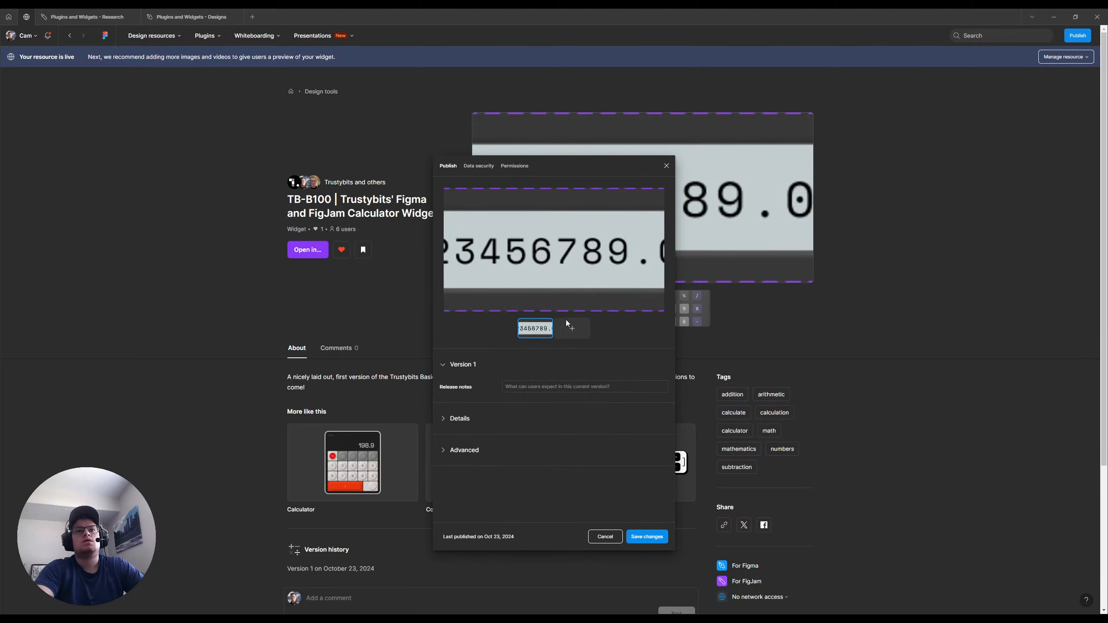
pyautogui.click(552, 318)
pyautogui.click(577, 268)
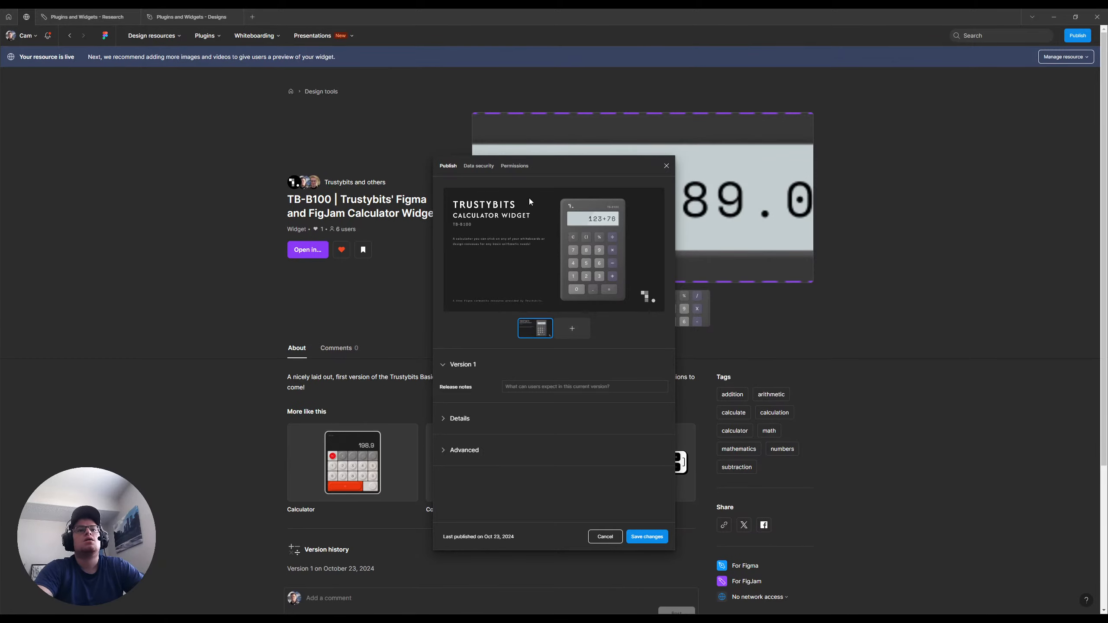
pyautogui.click(641, 536)
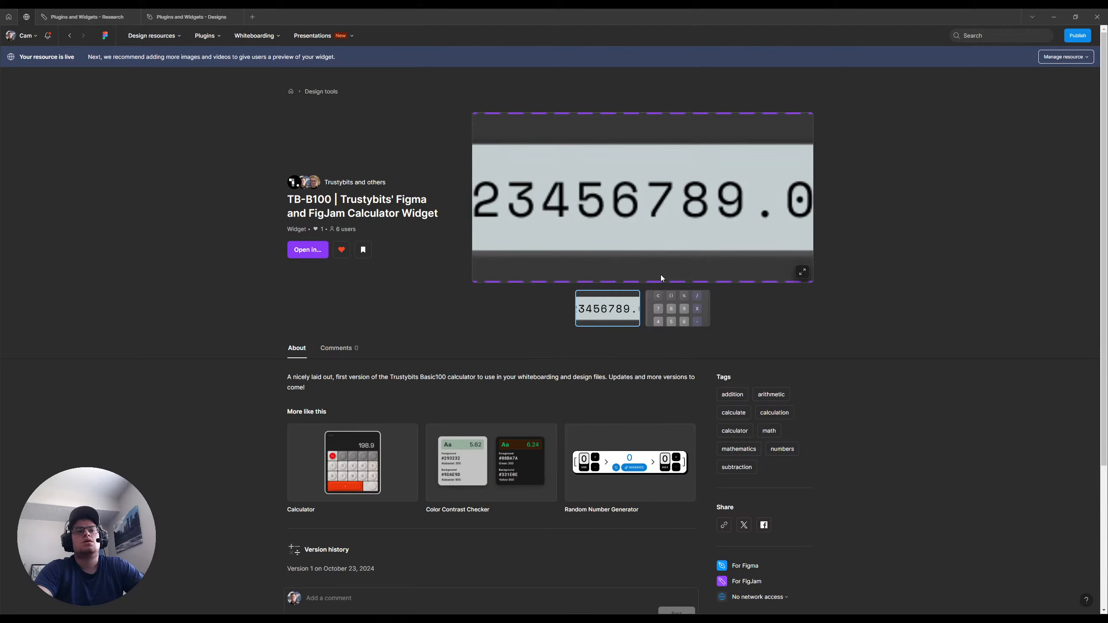
pyautogui.hotkey('ctrl', 'r')
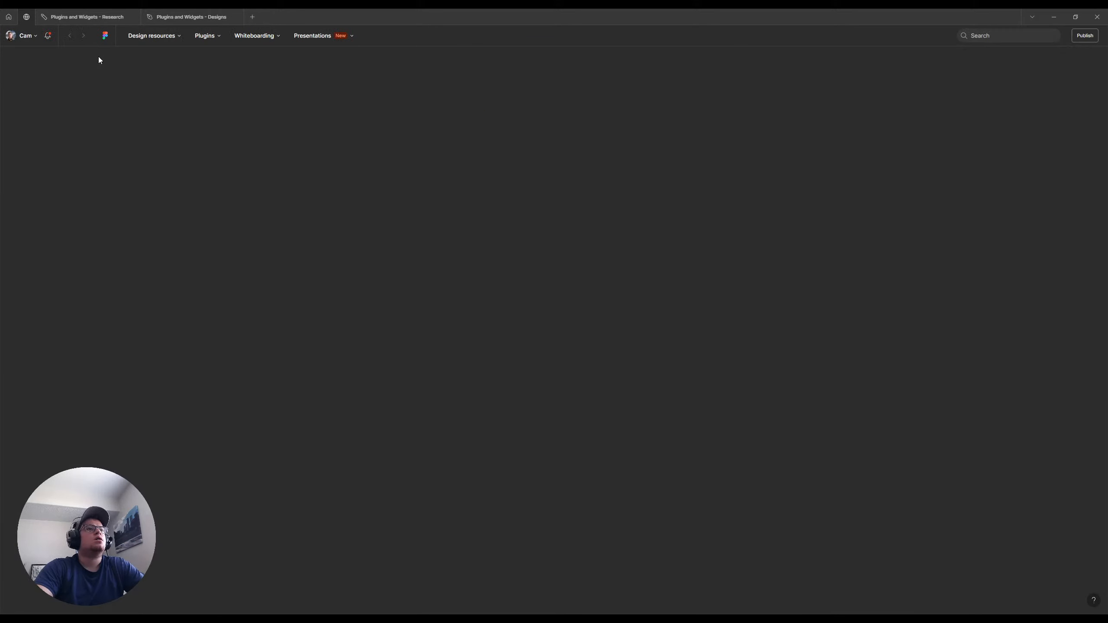